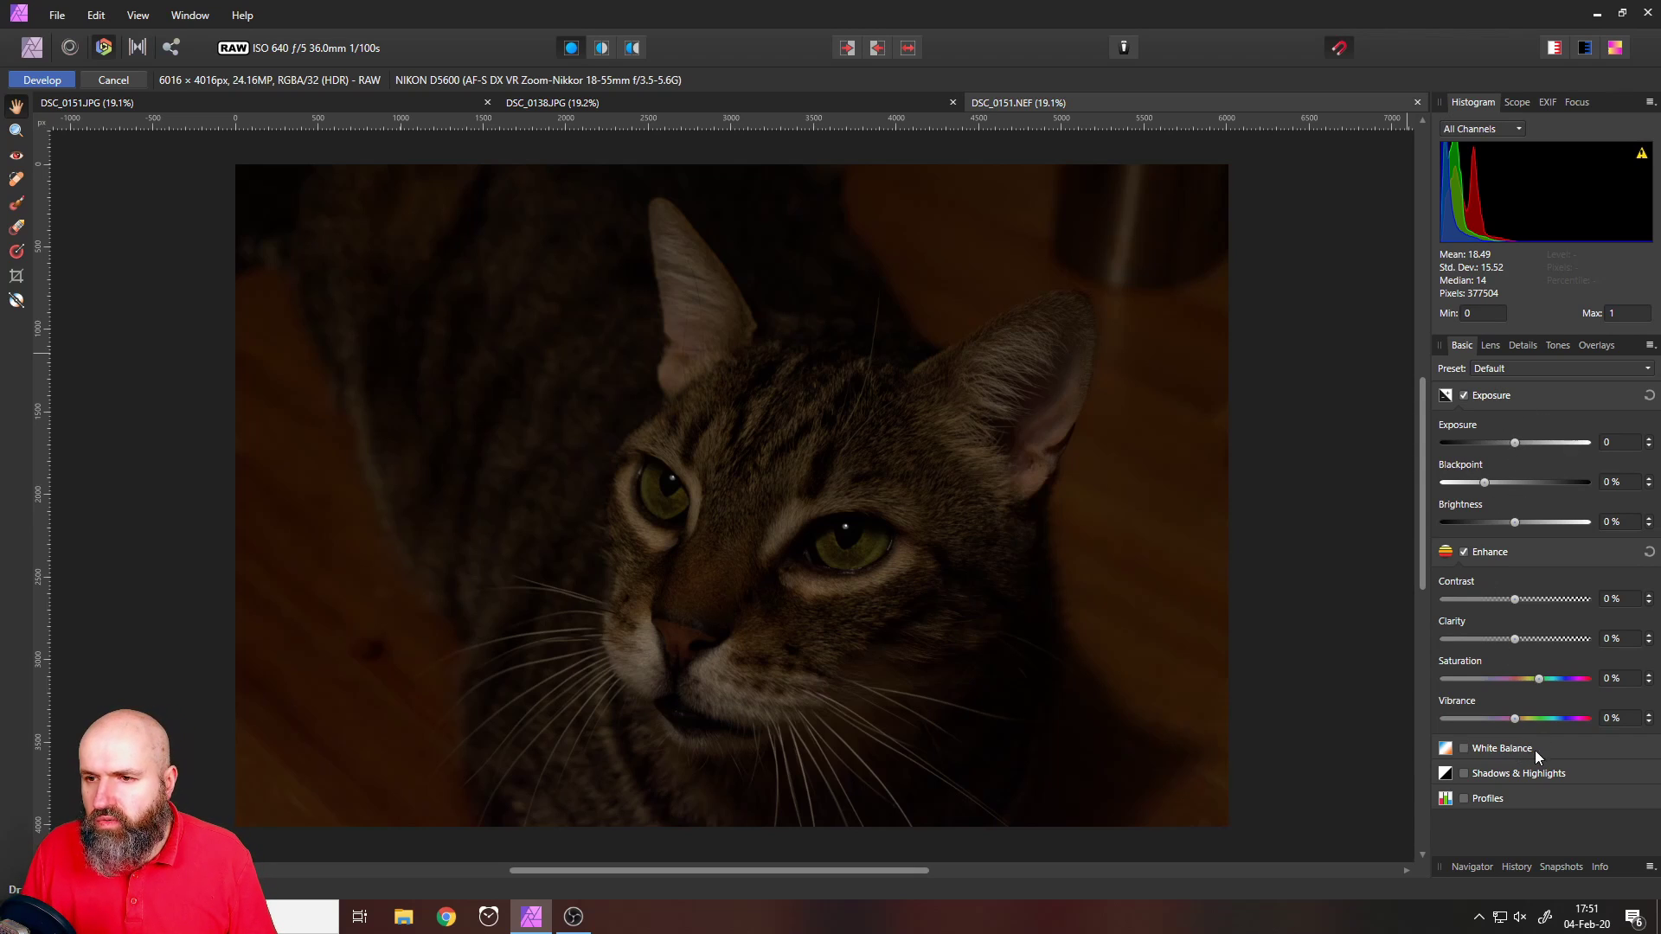
{"action": "left_click", "coordinate": [1489, 346]}
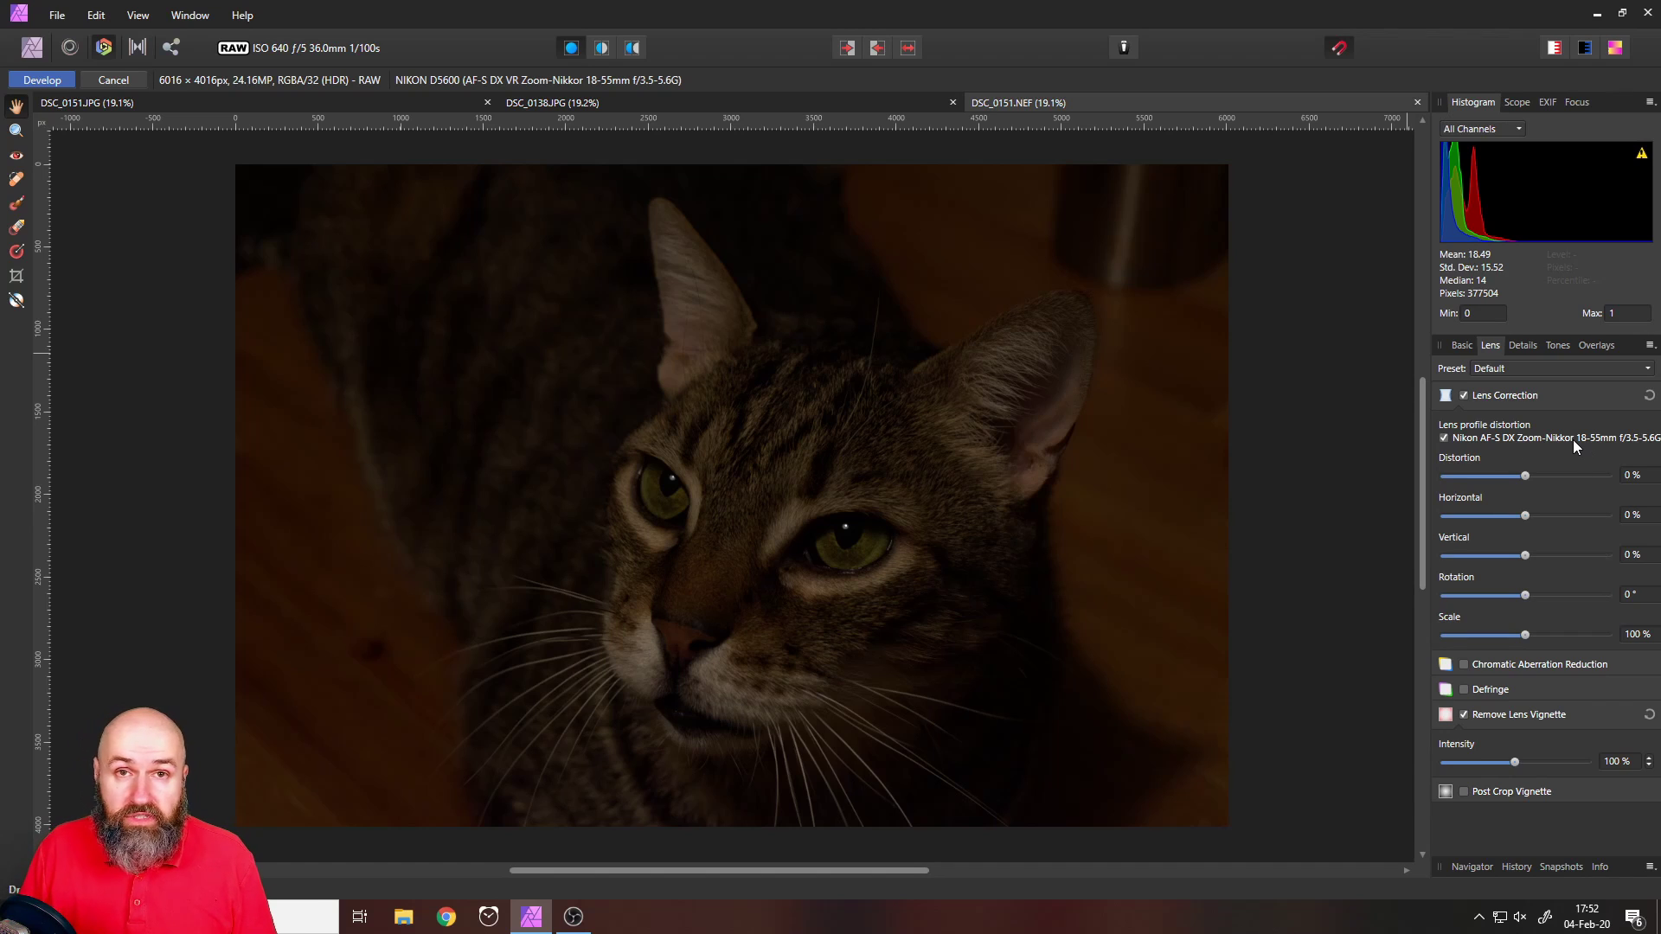
{"action": "left_click", "coordinate": [1463, 348]}
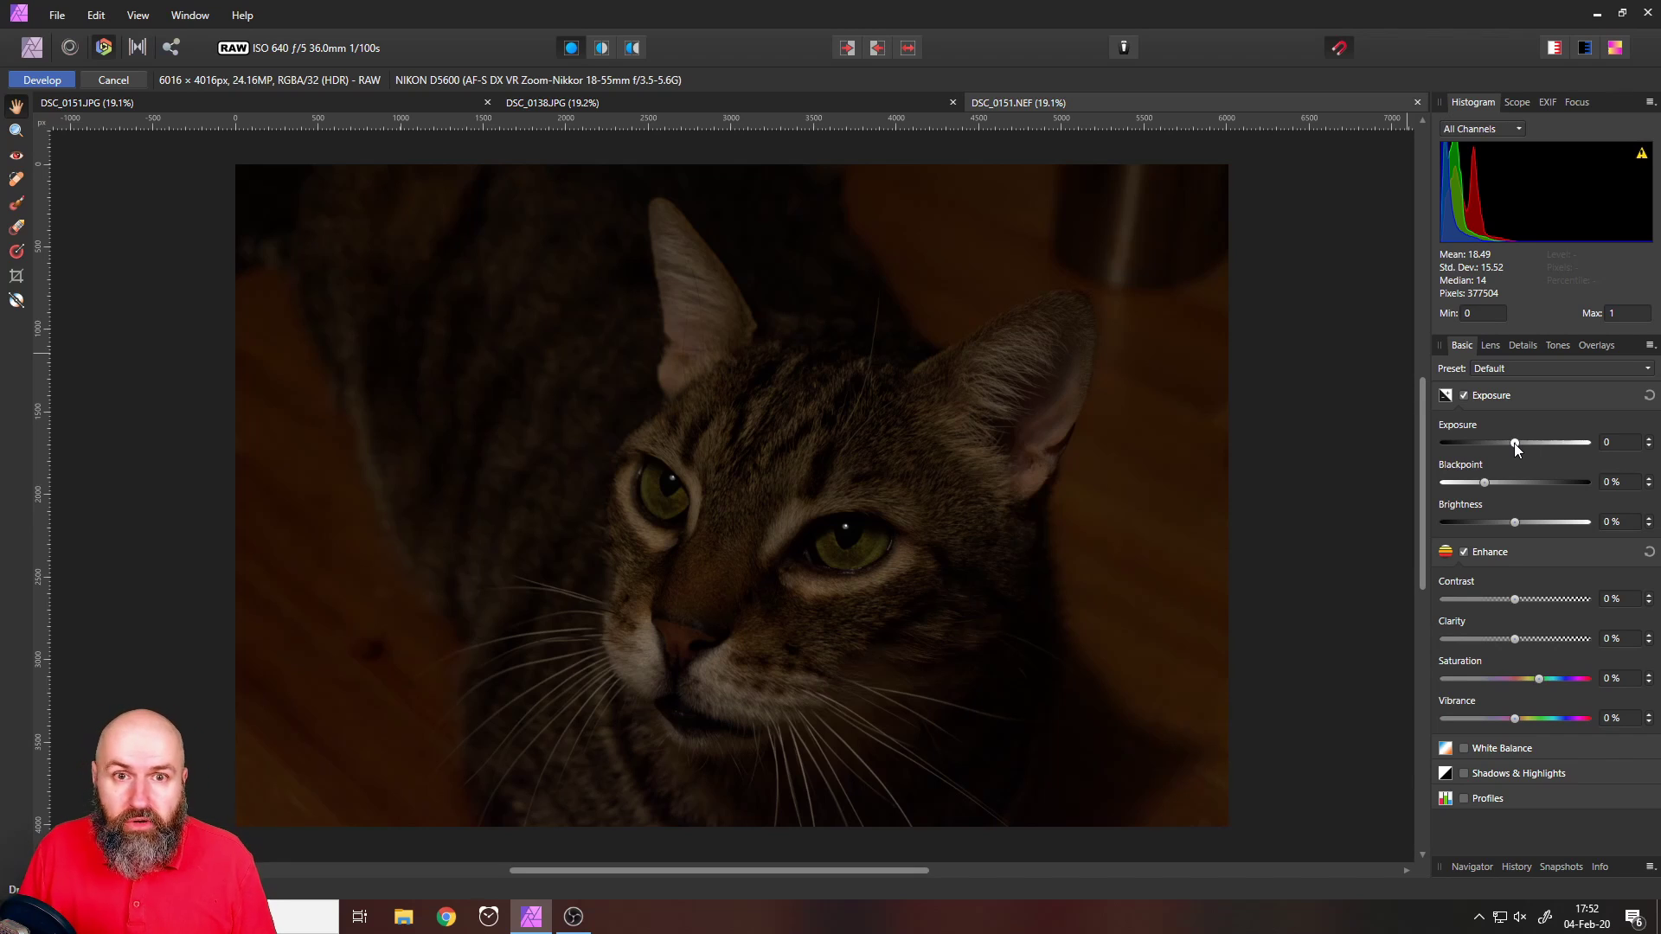
Set Exposure to 3.606, Blackpoint to 2% and Brightness to -5%, then start raising Contrast
{"action": "left_click_drag", "start_coordinate": [1514, 443], "coordinate": [1550, 432]}
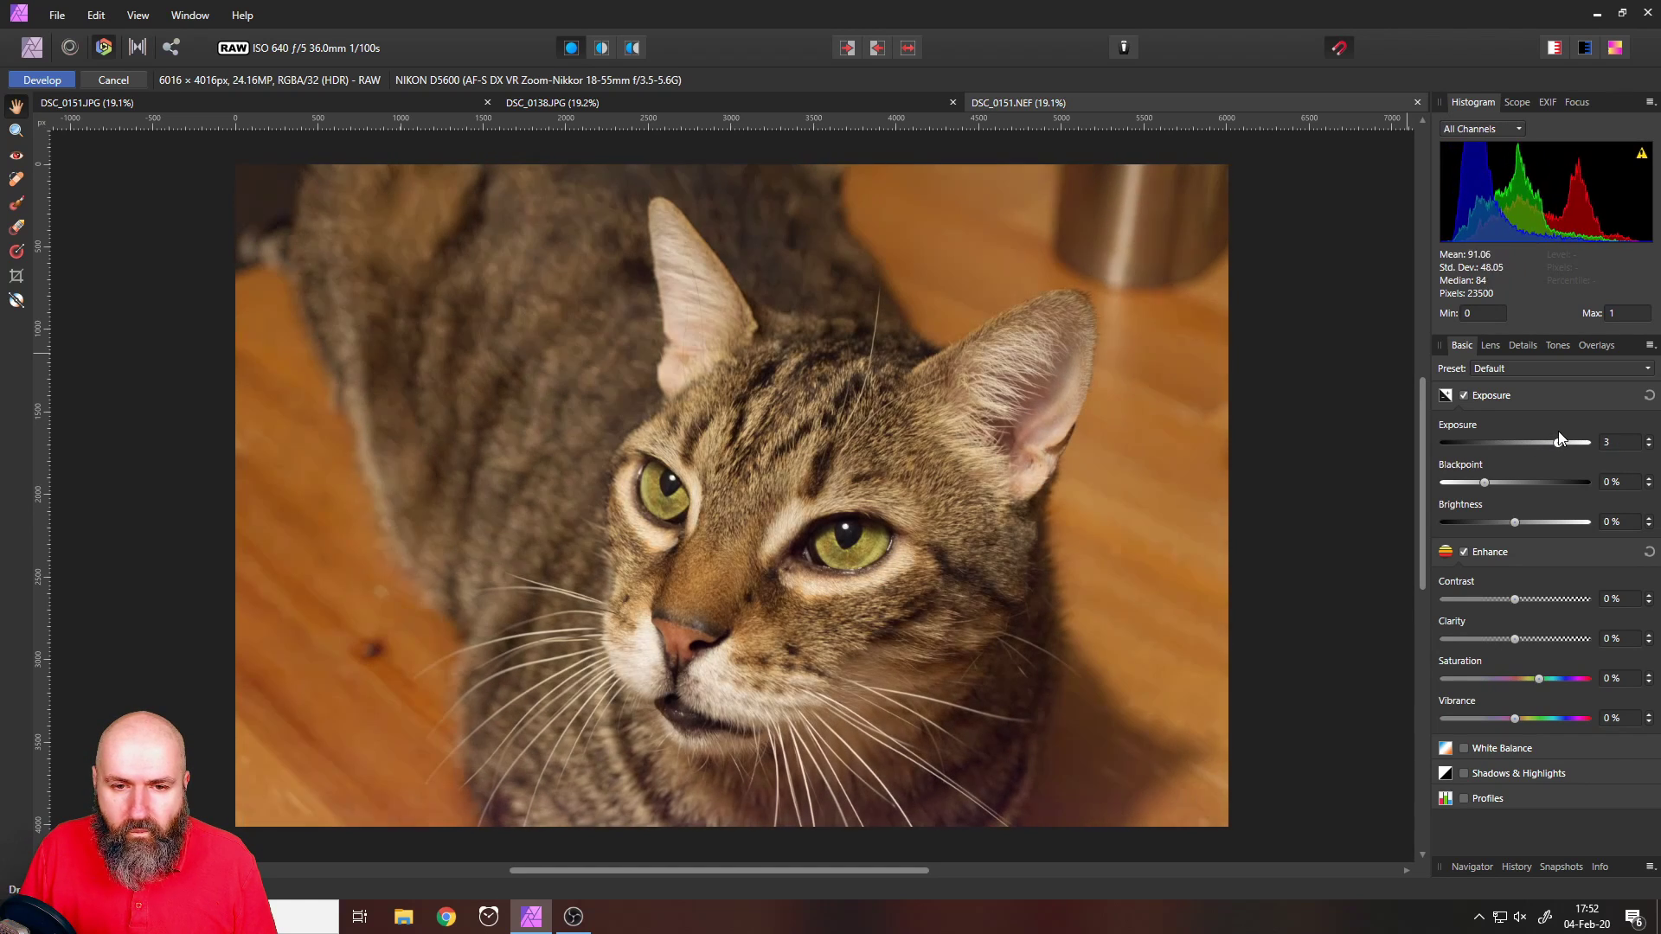
{"action": "left_click_drag", "start_coordinate": [1558, 431], "coordinate": [1562, 430]}
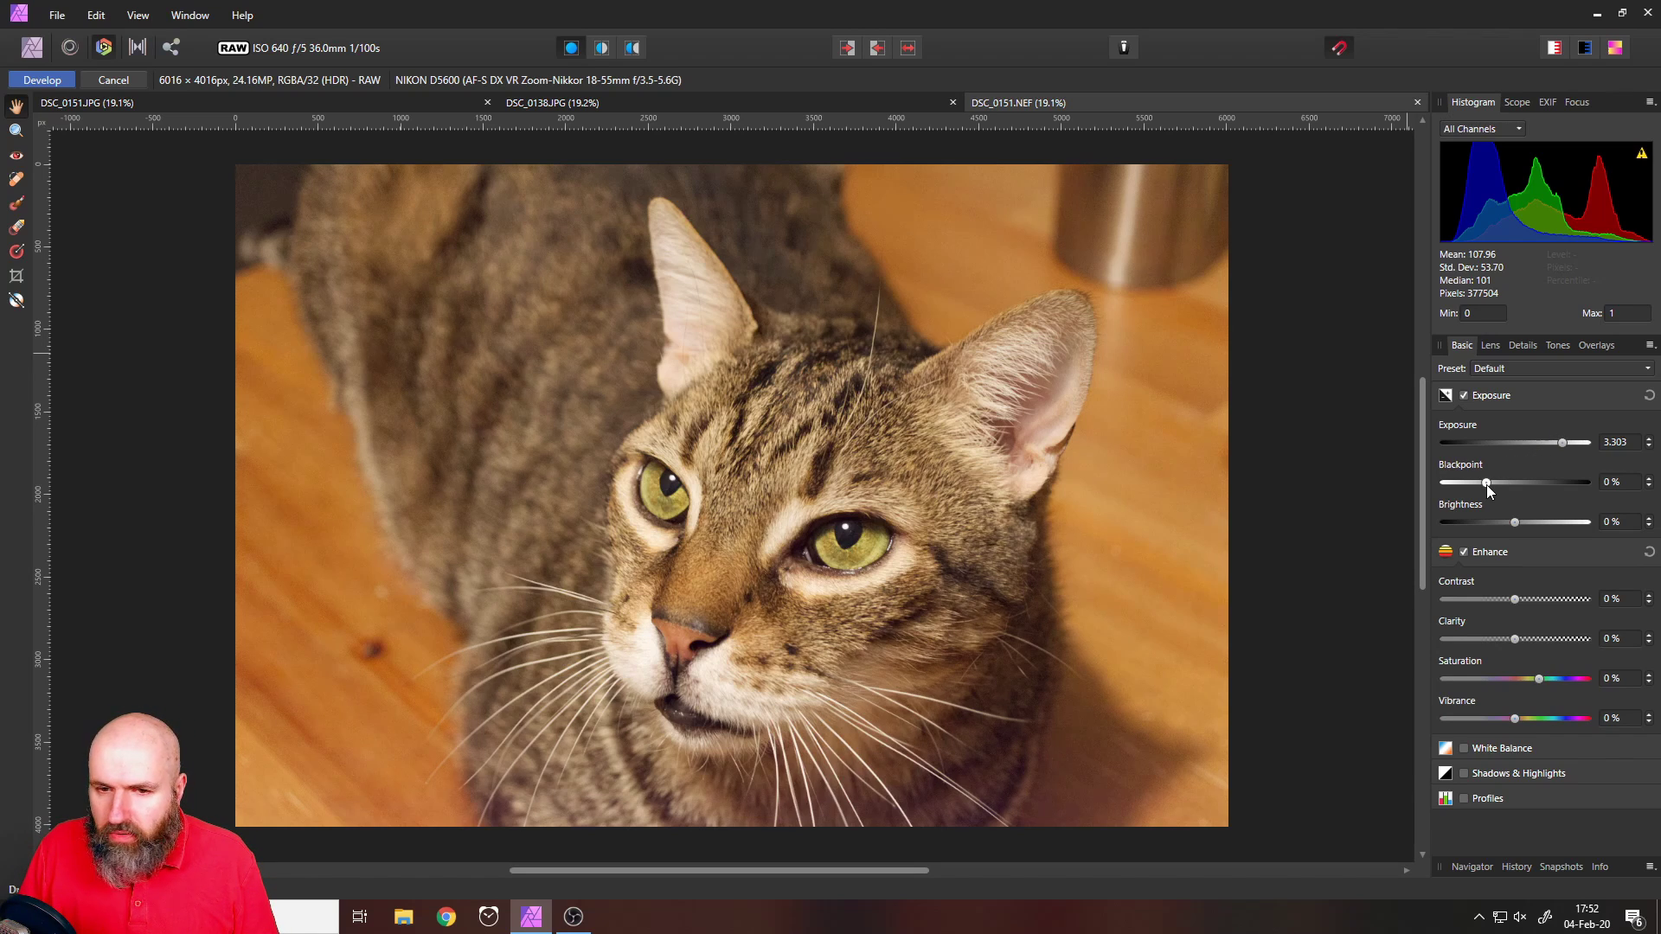
{"action": "left_click_drag", "start_coordinate": [1486, 484], "coordinate": [1495, 485]}
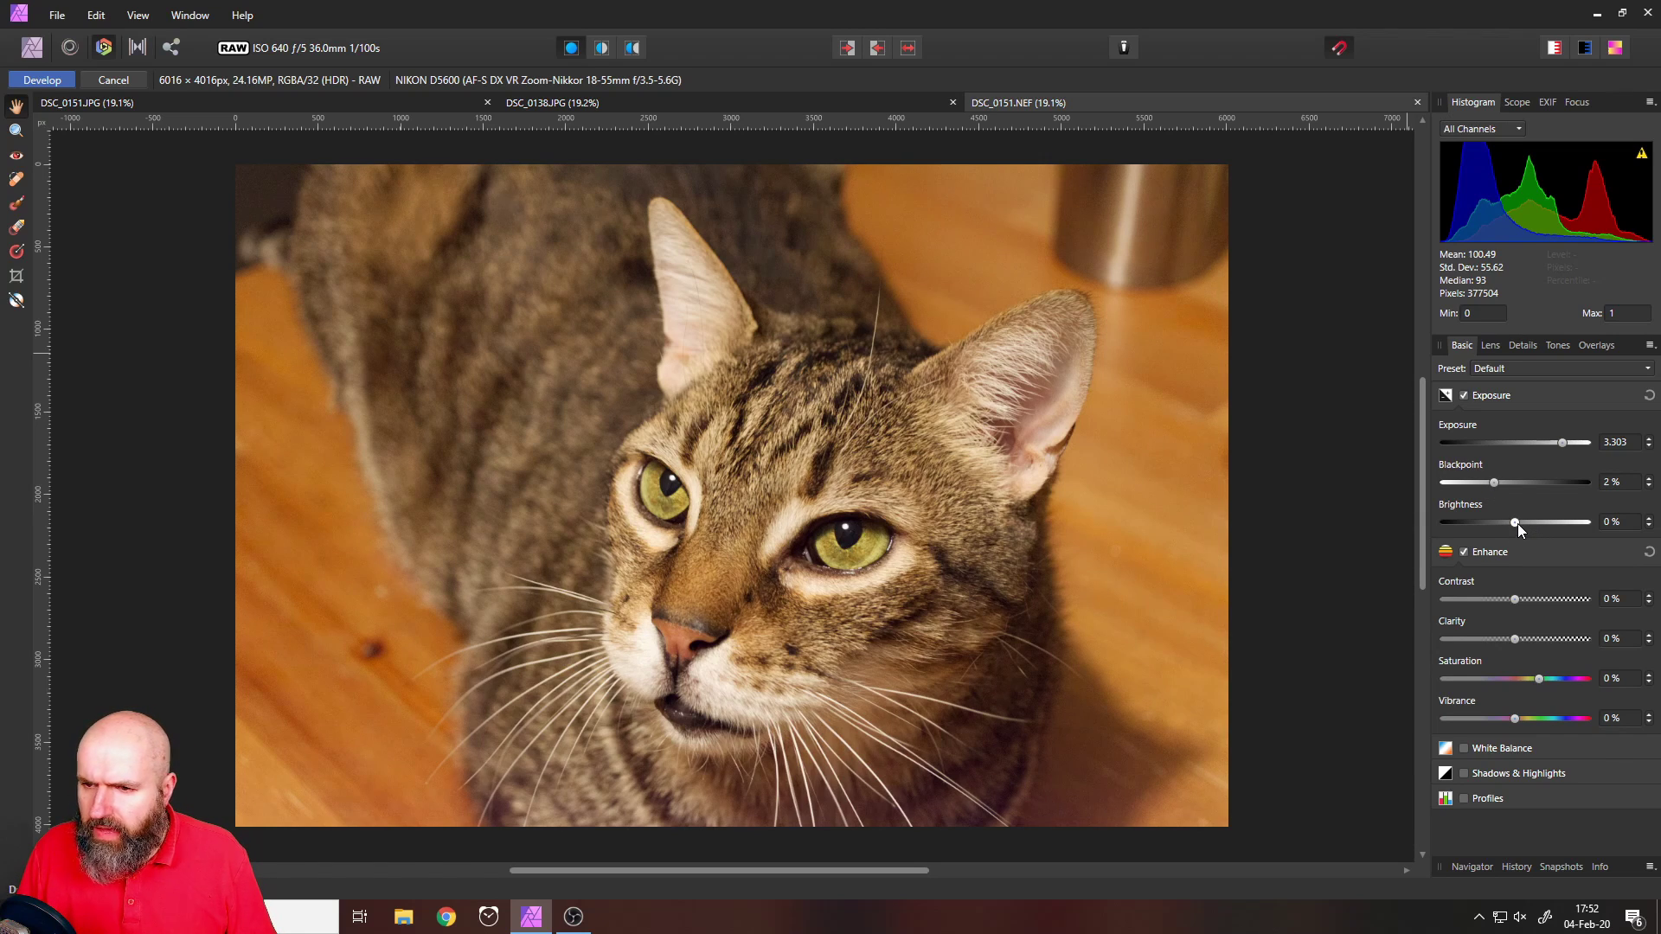
{"action": "left_click_drag", "start_coordinate": [1517, 522], "coordinate": [1527, 522]}
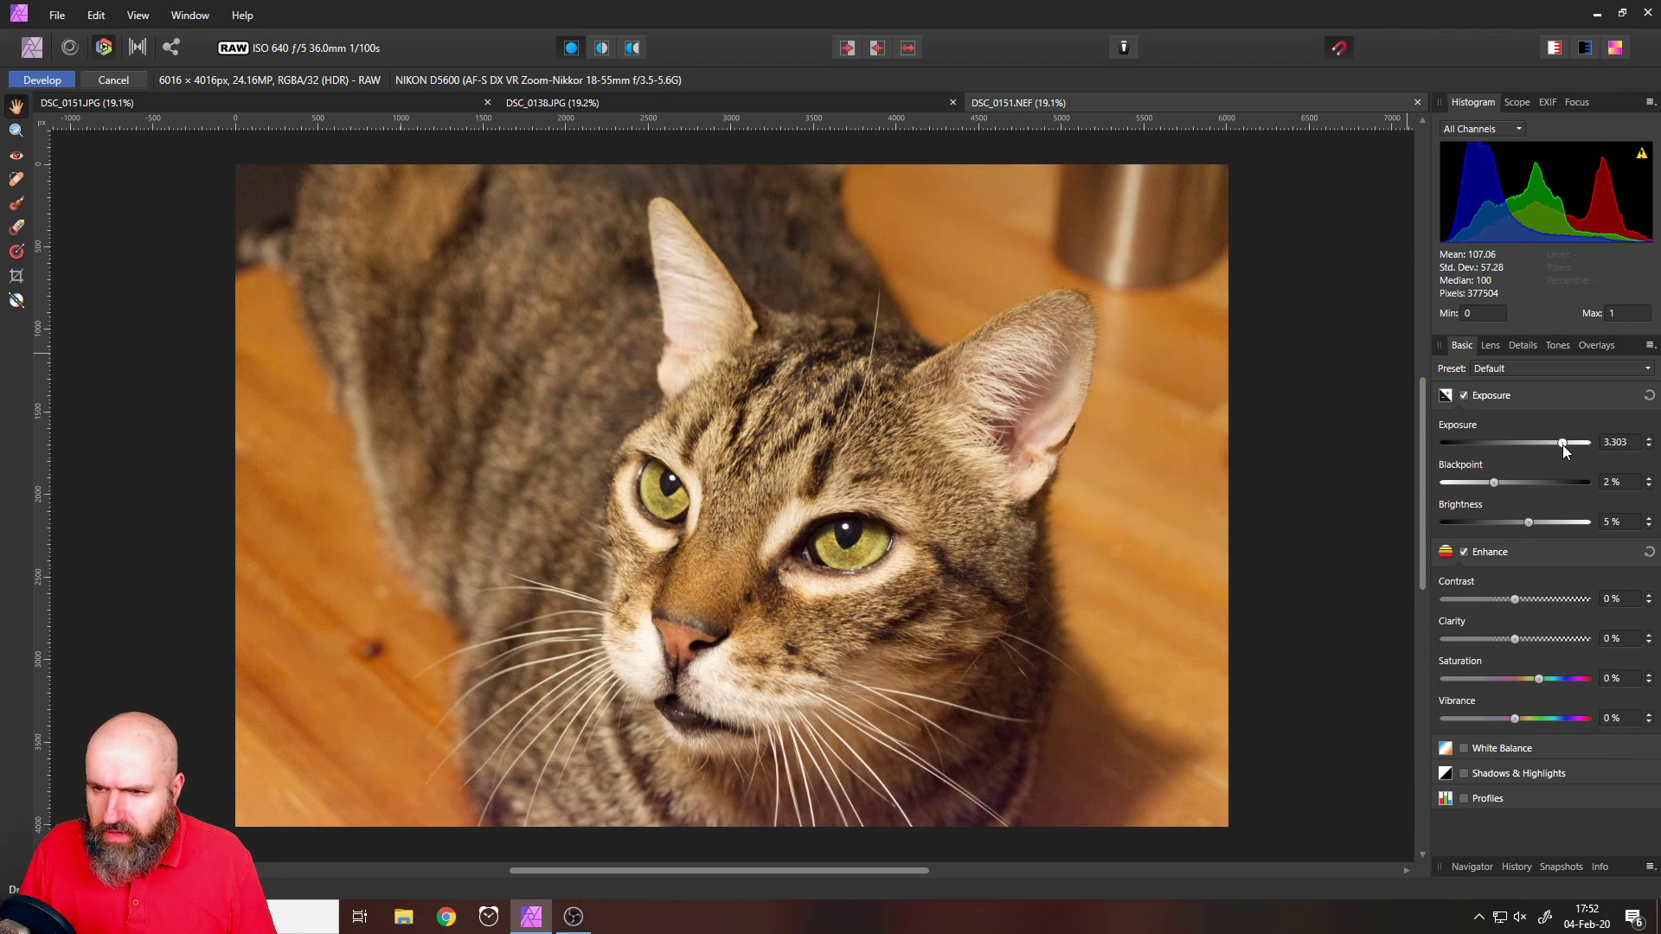
{"action": "left_click_drag", "start_coordinate": [1531, 521], "coordinate": [1502, 518]}
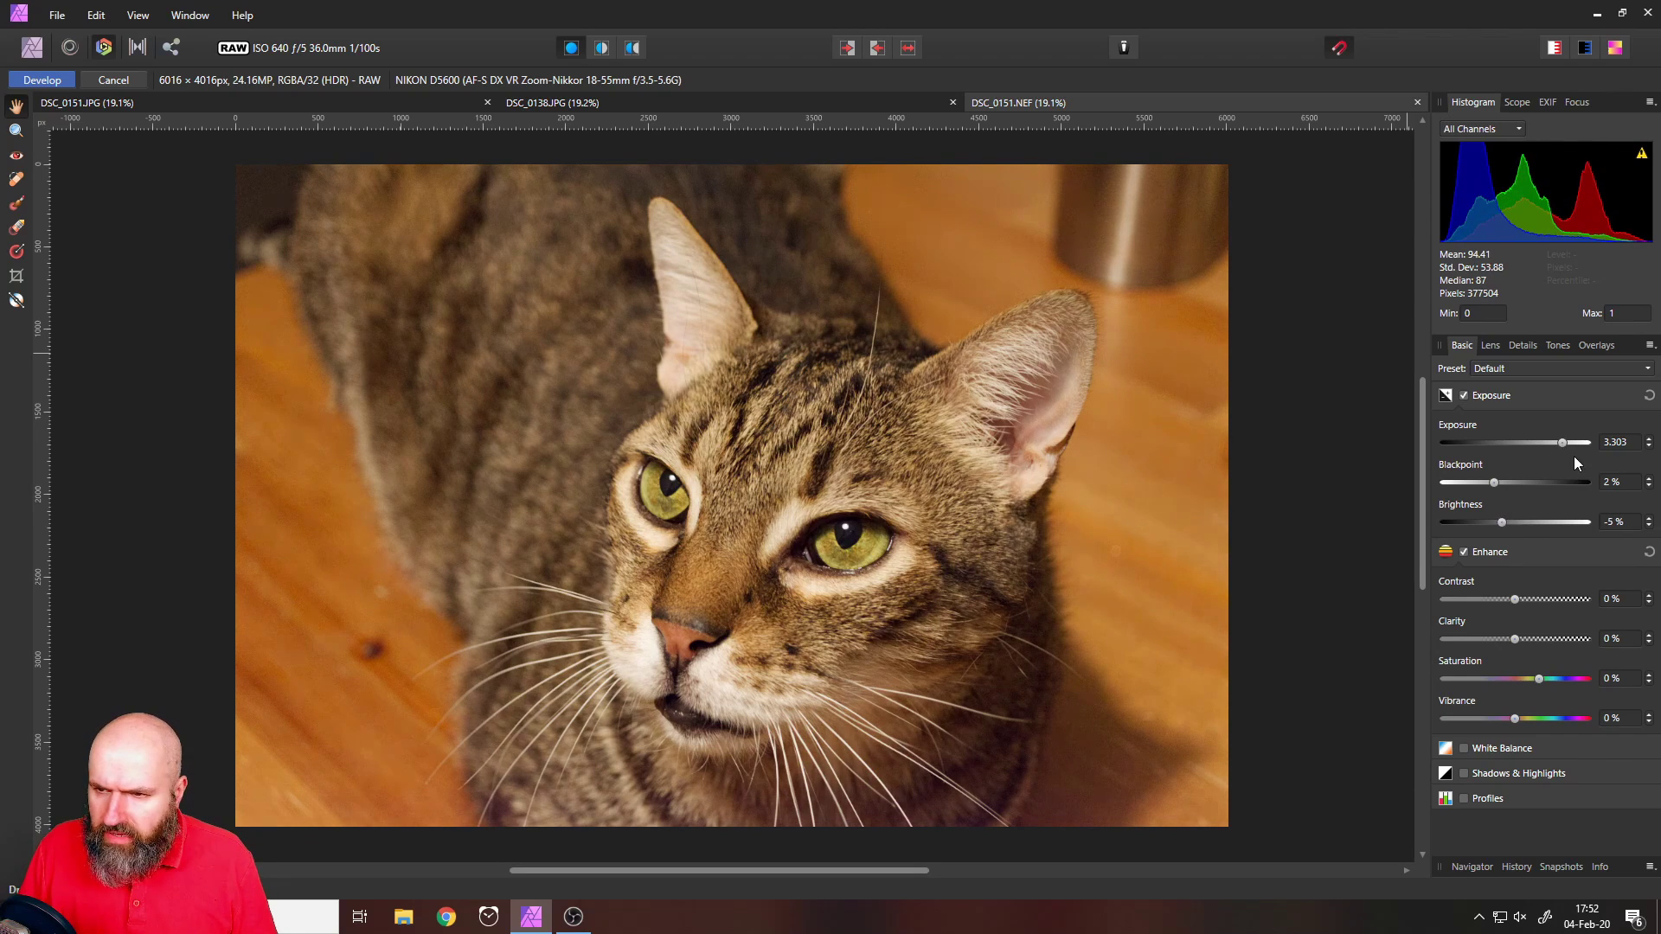
{"action": "left_click_drag", "start_coordinate": [1564, 443], "coordinate": [1567, 443]}
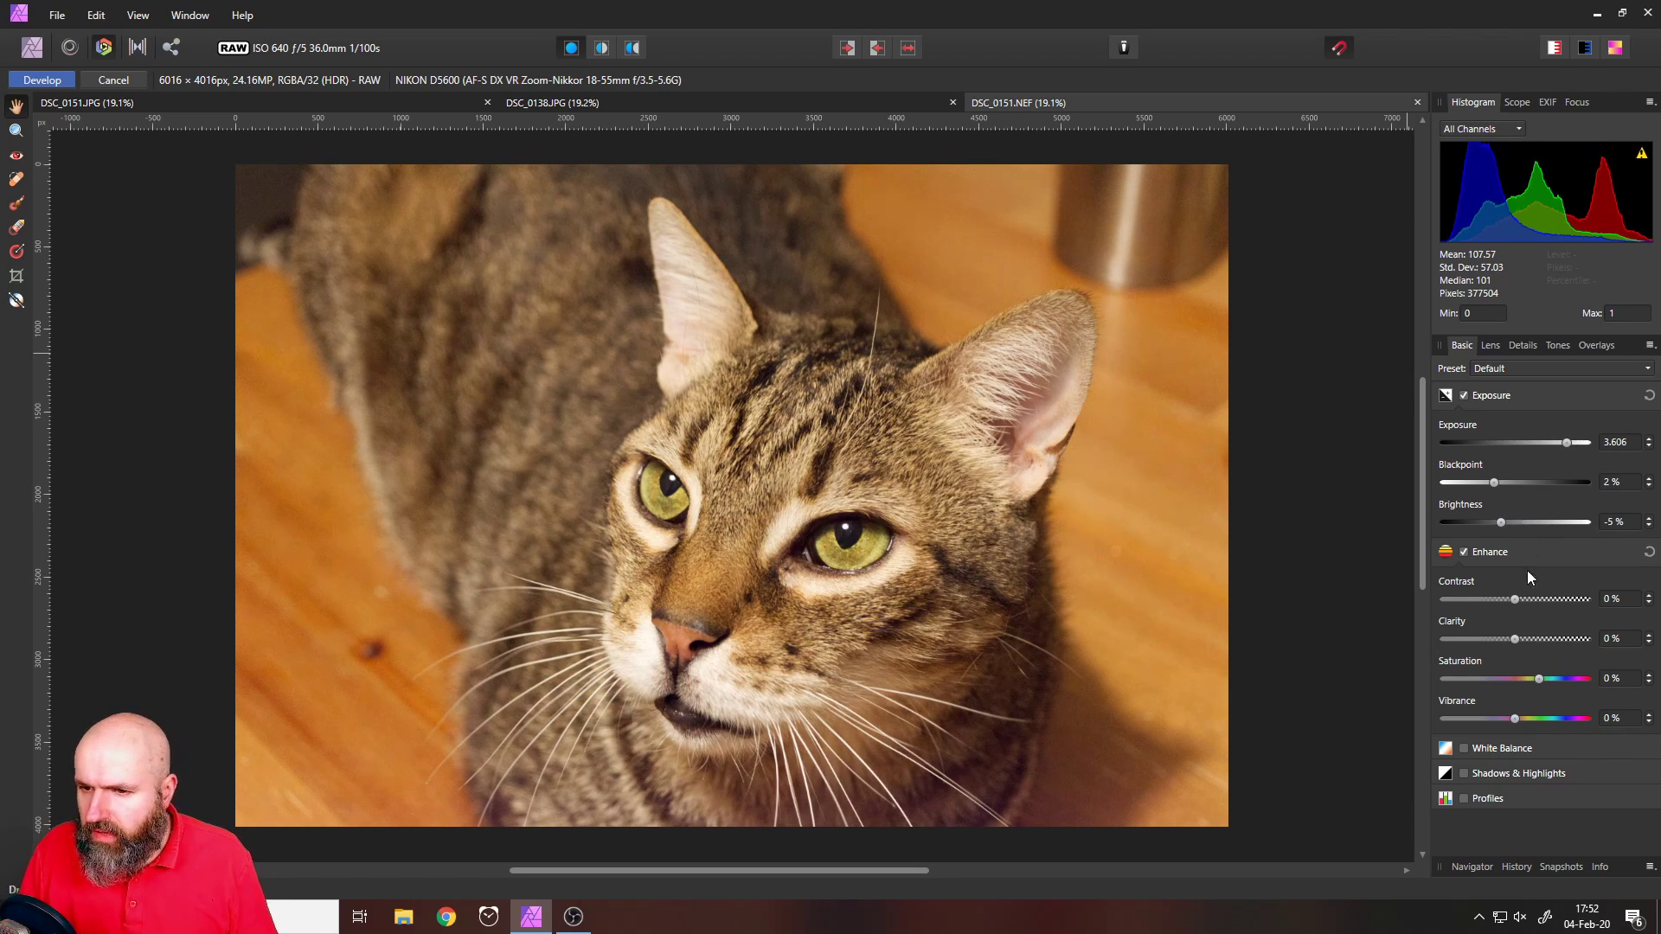
{"action": "left_click_drag", "start_coordinate": [1513, 602], "coordinate": [1524, 597]}
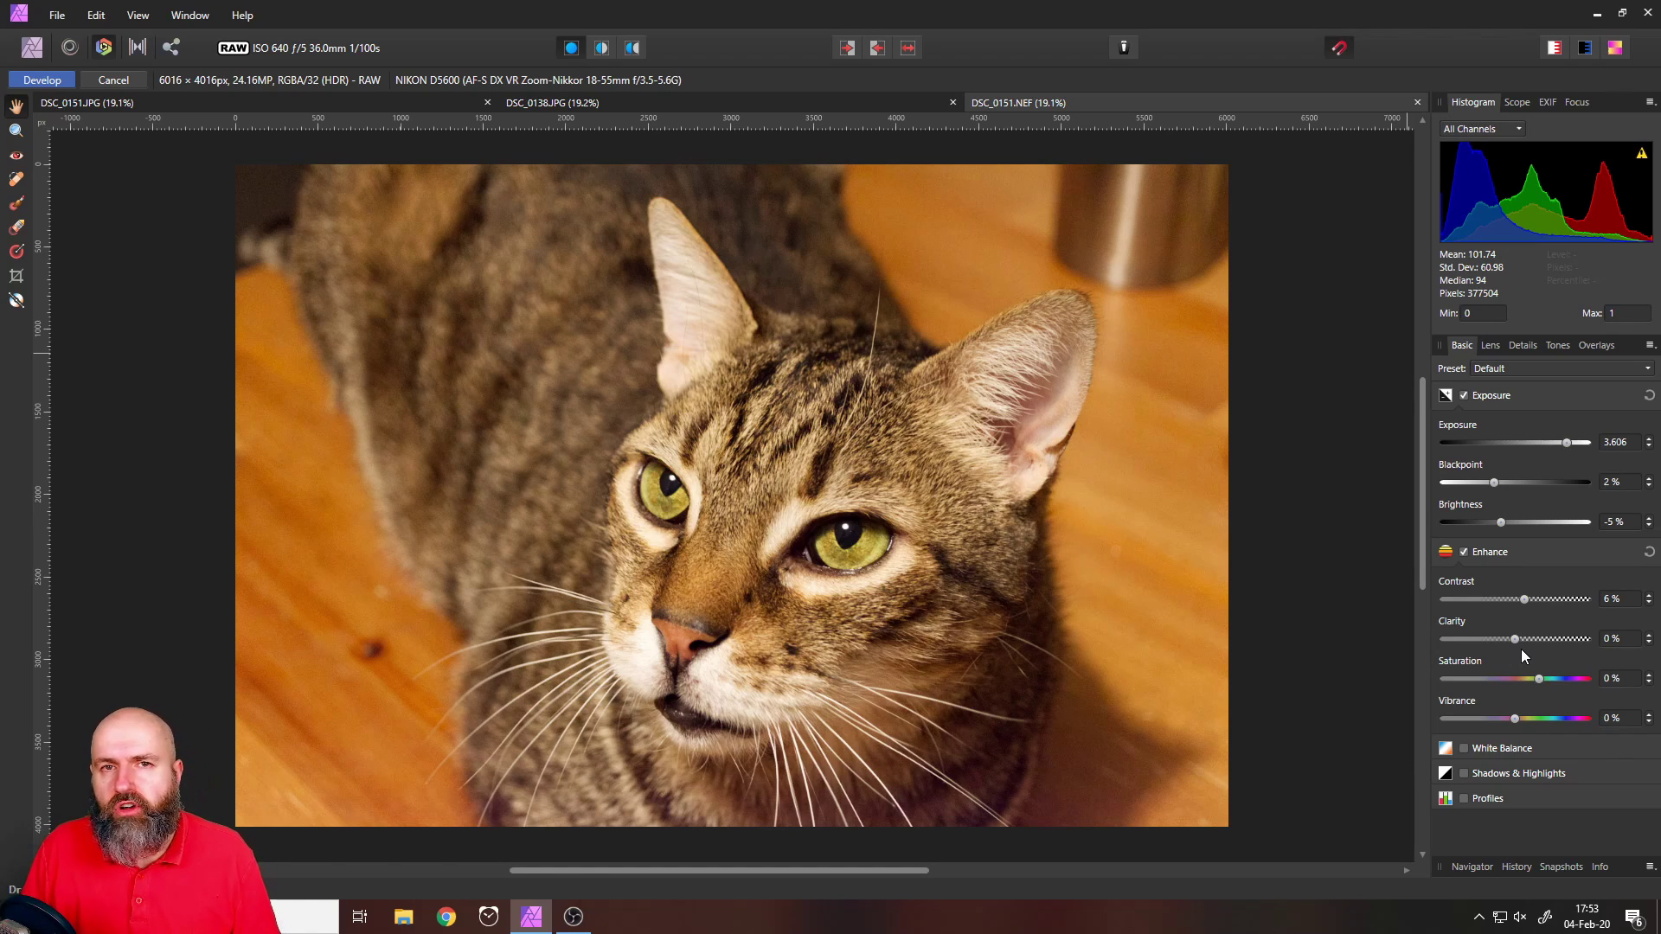
Set Clarity to 28% after trying the maximum, then Saturation to 5% and Vibrance to 1%
{"action": "left_click_drag", "start_coordinate": [1516, 639], "coordinate": [1635, 640]}
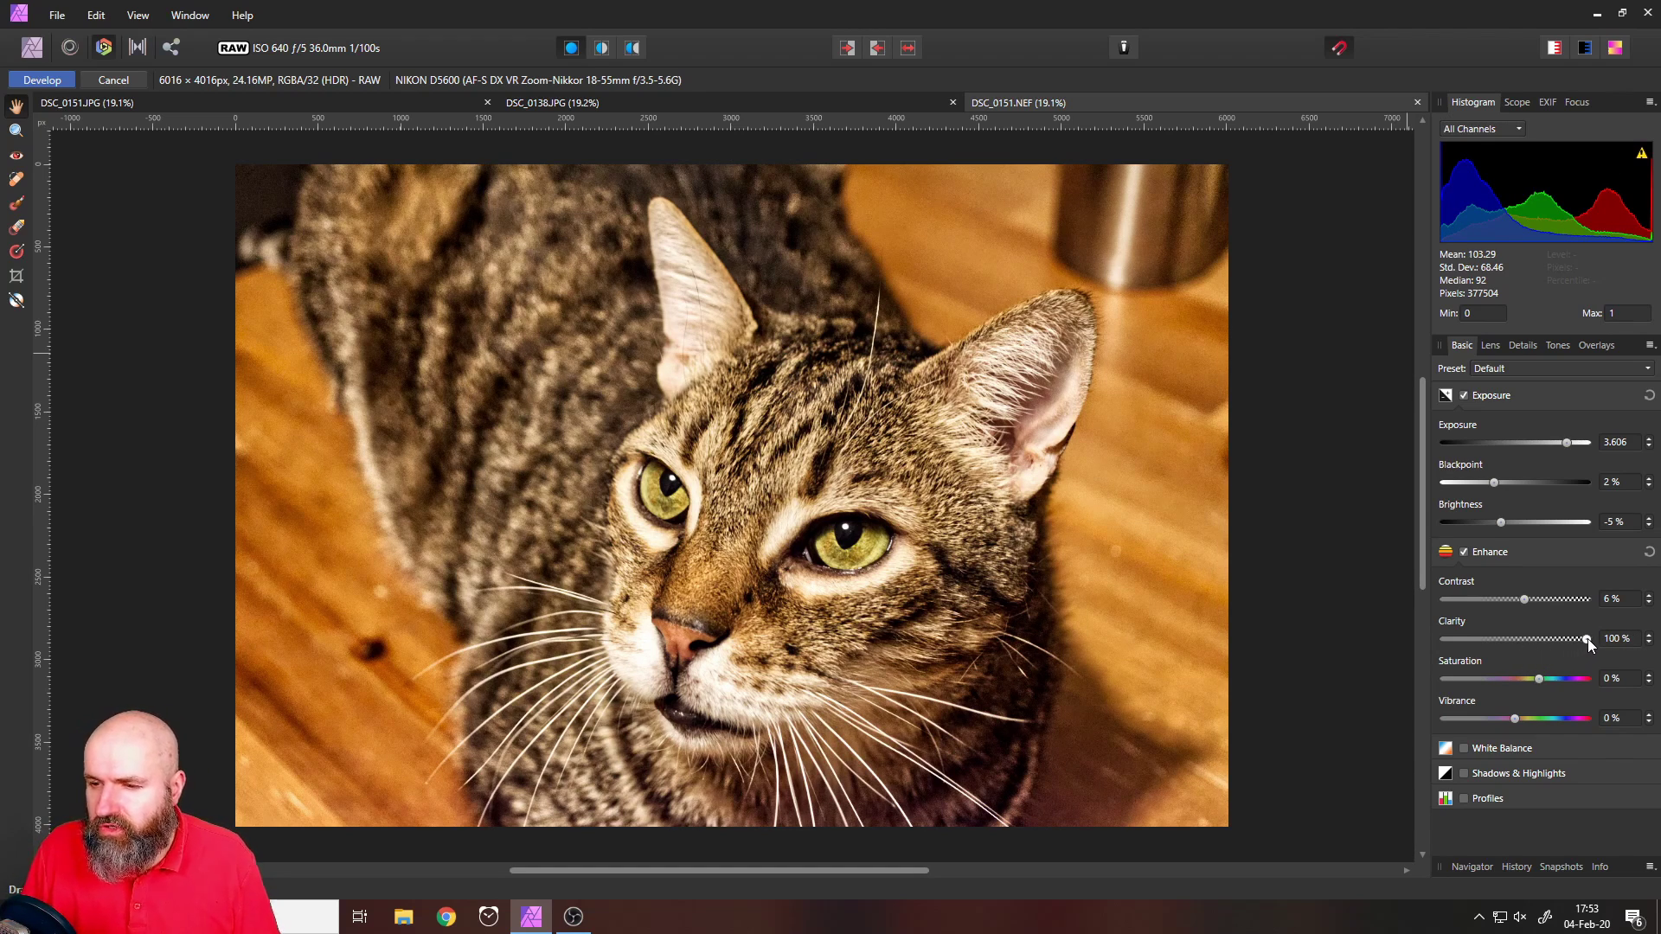
{"action": "left_click_drag", "start_coordinate": [1586, 638], "coordinate": [1535, 639]}
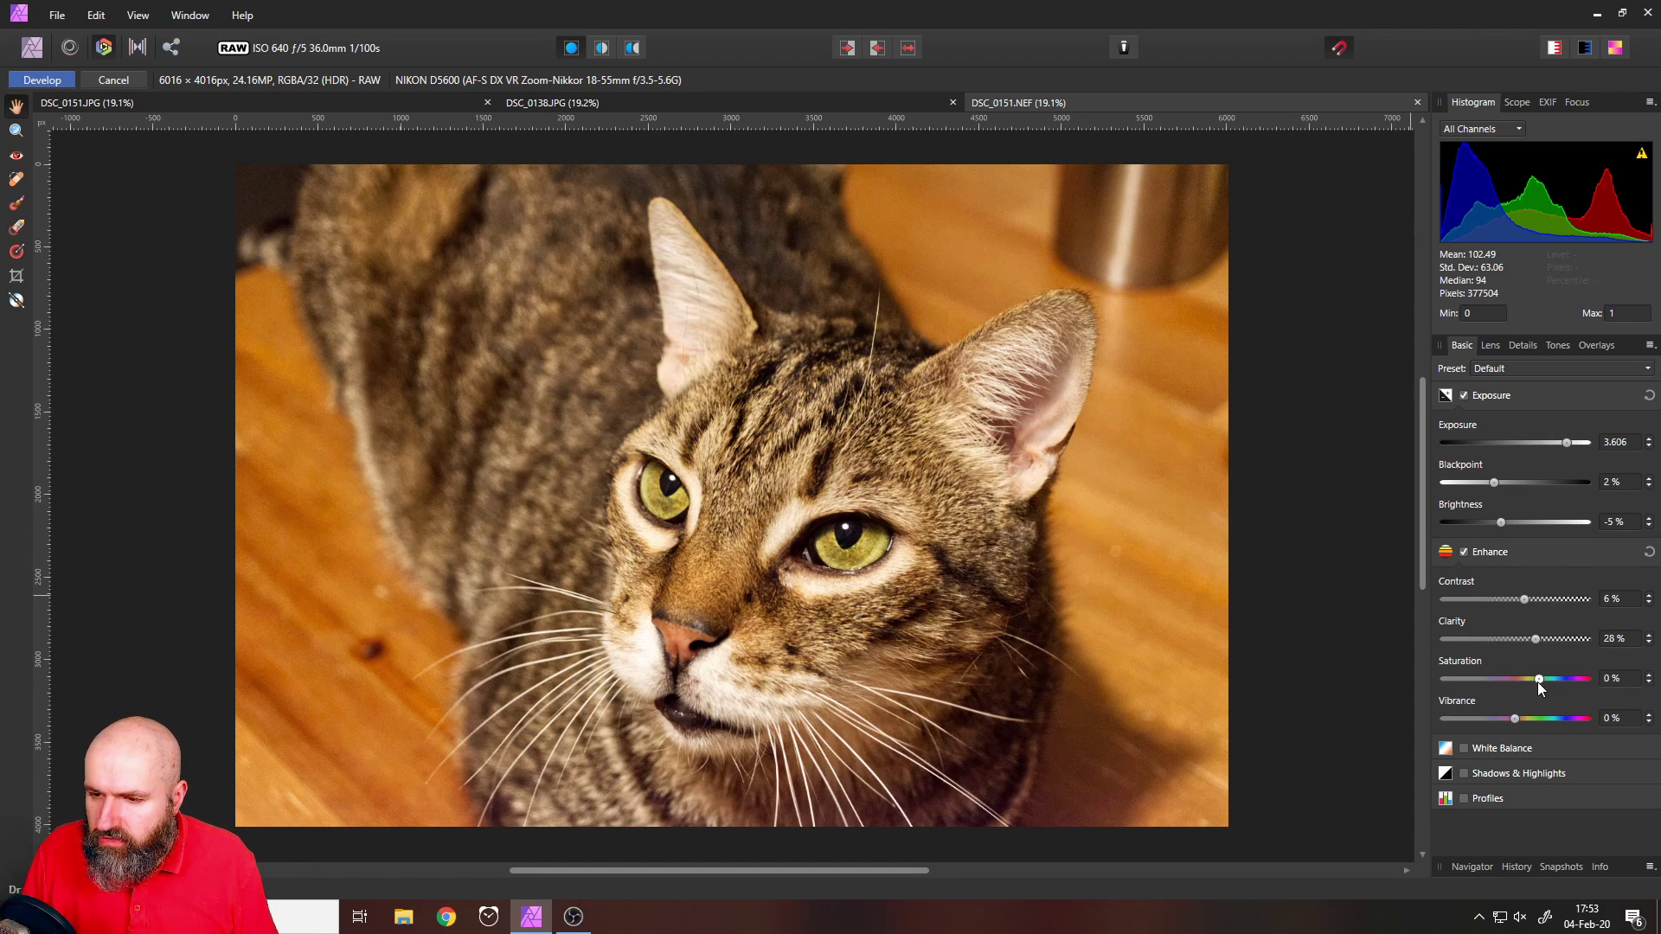
{"action": "left_click_drag", "start_coordinate": [1539, 681], "coordinate": [1544, 682]}
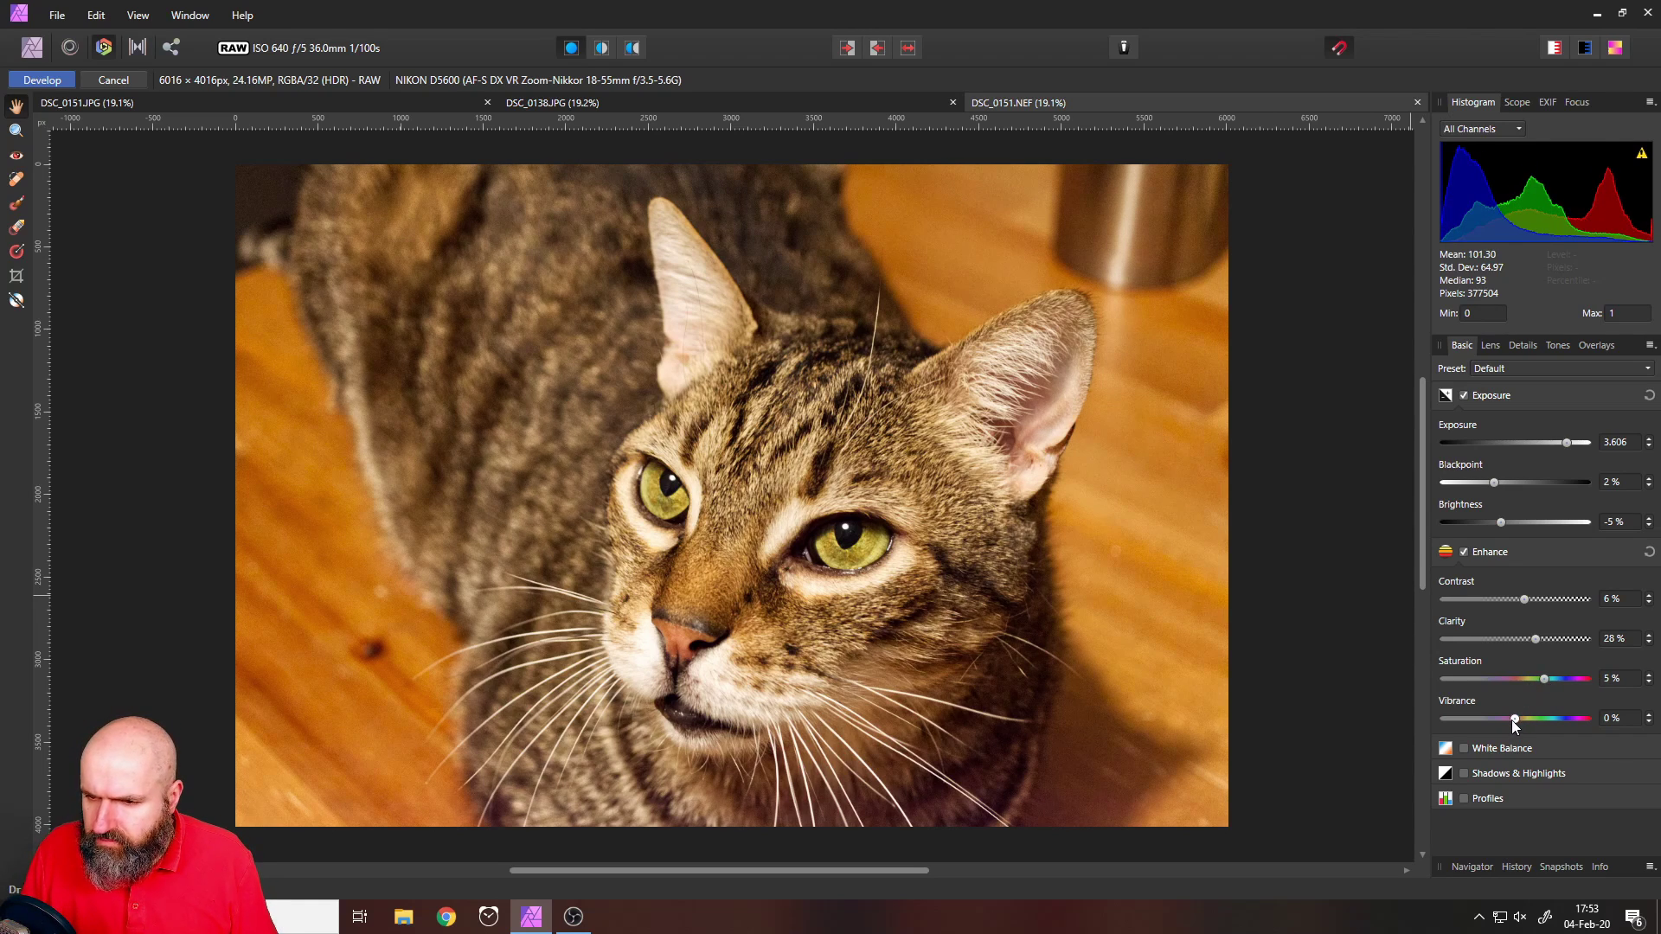
{"action": "left_click_drag", "start_coordinate": [1511, 720], "coordinate": [1516, 720]}
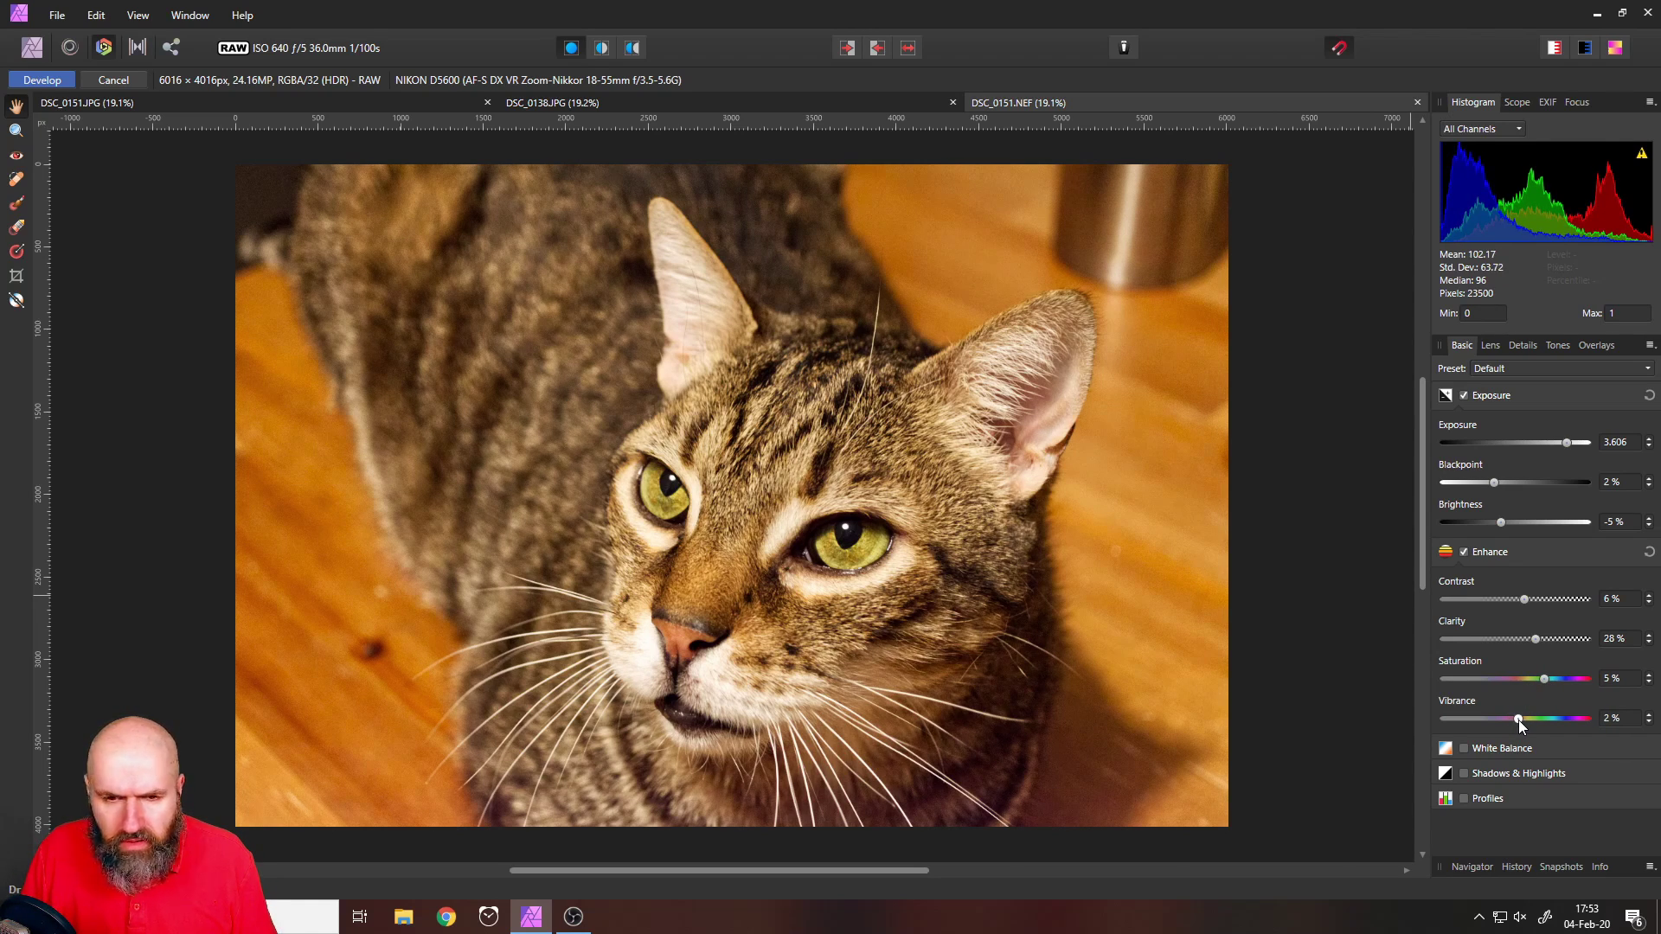
{"action": "left_click_drag", "start_coordinate": [1518, 719], "coordinate": [1517, 719]}
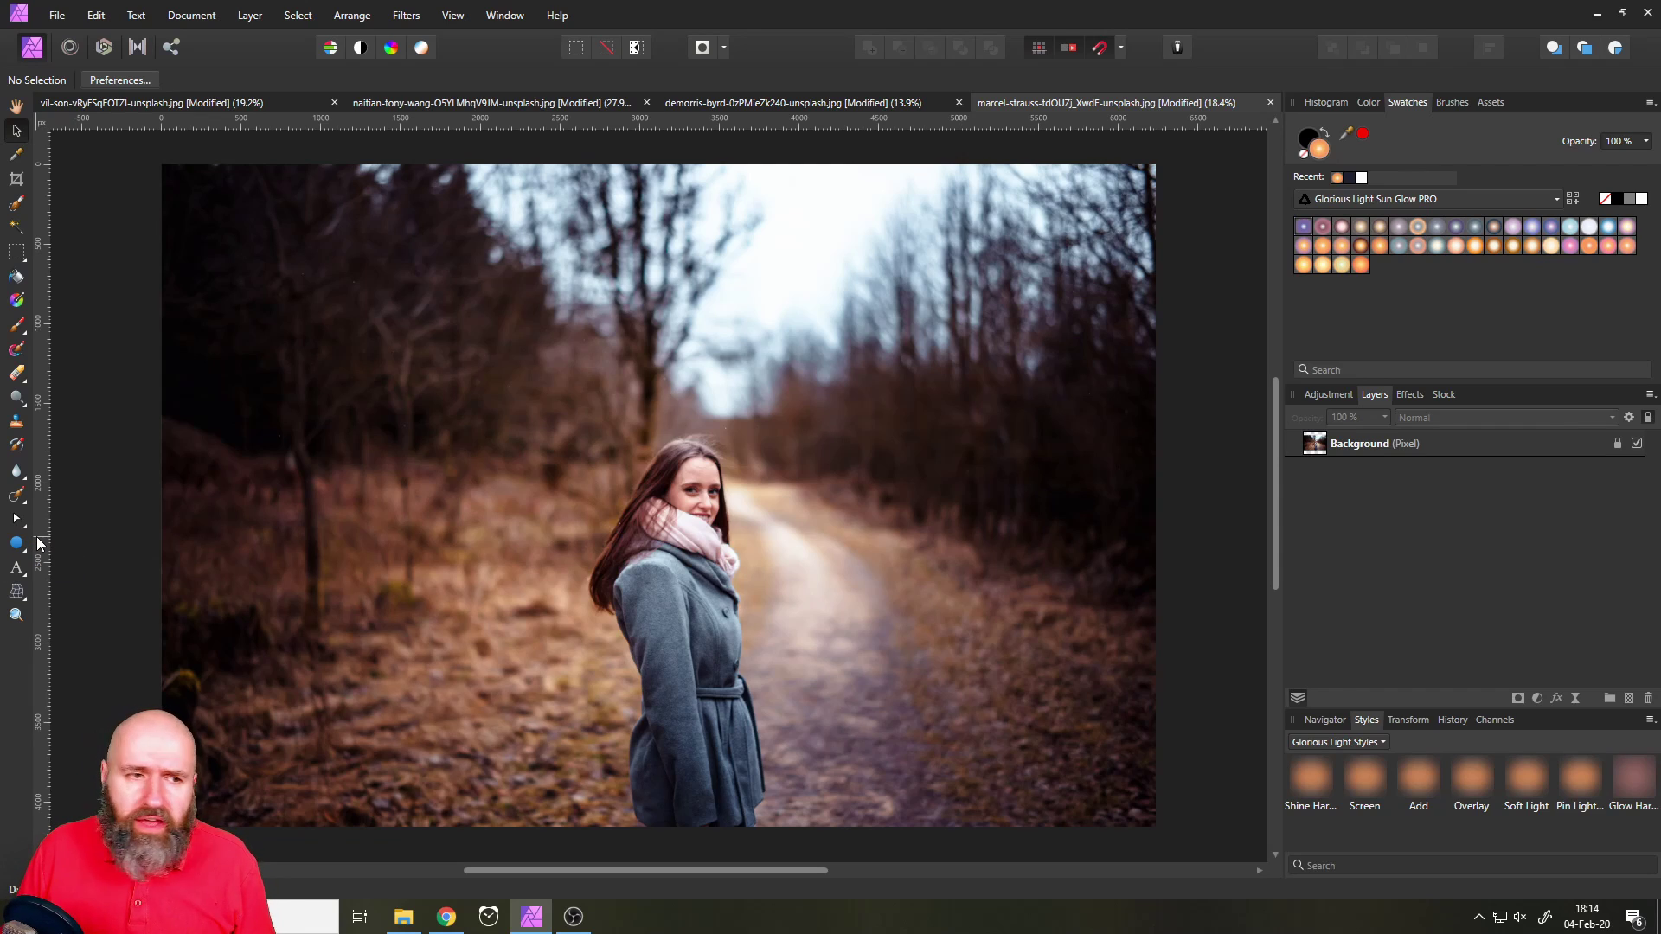
Draw a rectangle over the whole forest photo and set its blend mode to Soft Light
{"action": "left_click", "coordinate": [21, 547]}
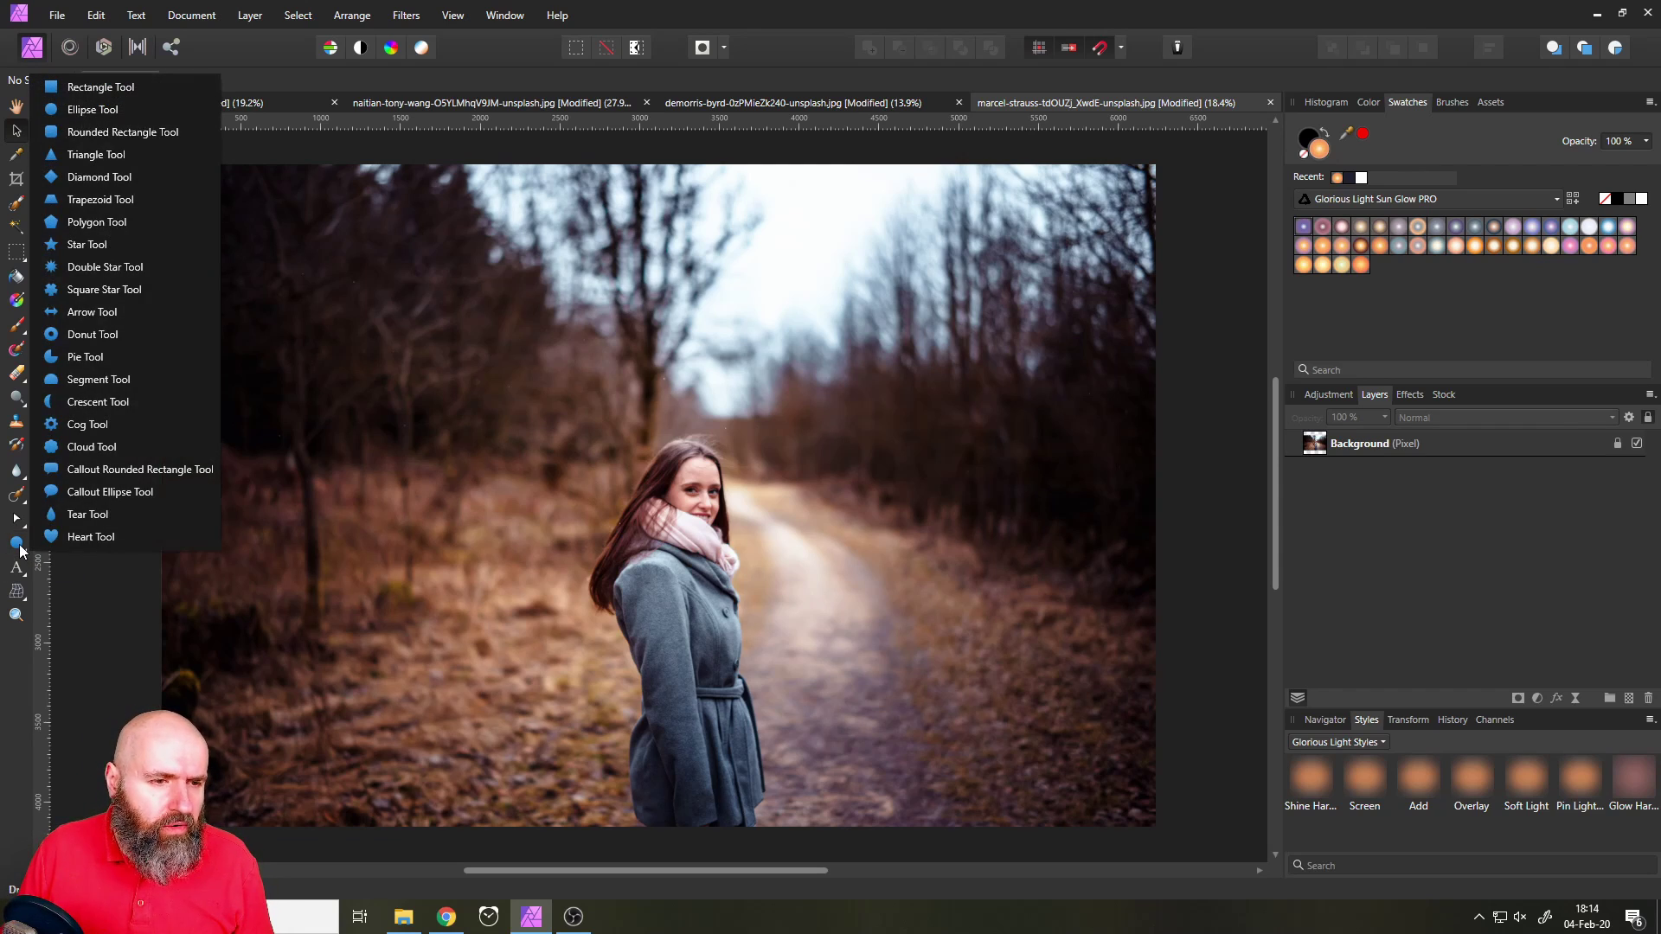
{"action": "left_click", "coordinate": [95, 94]}
{"action": "left_click_drag", "start_coordinate": [154, 157], "coordinate": [1178, 821]}
{"action": "left_click", "coordinate": [1419, 423]}
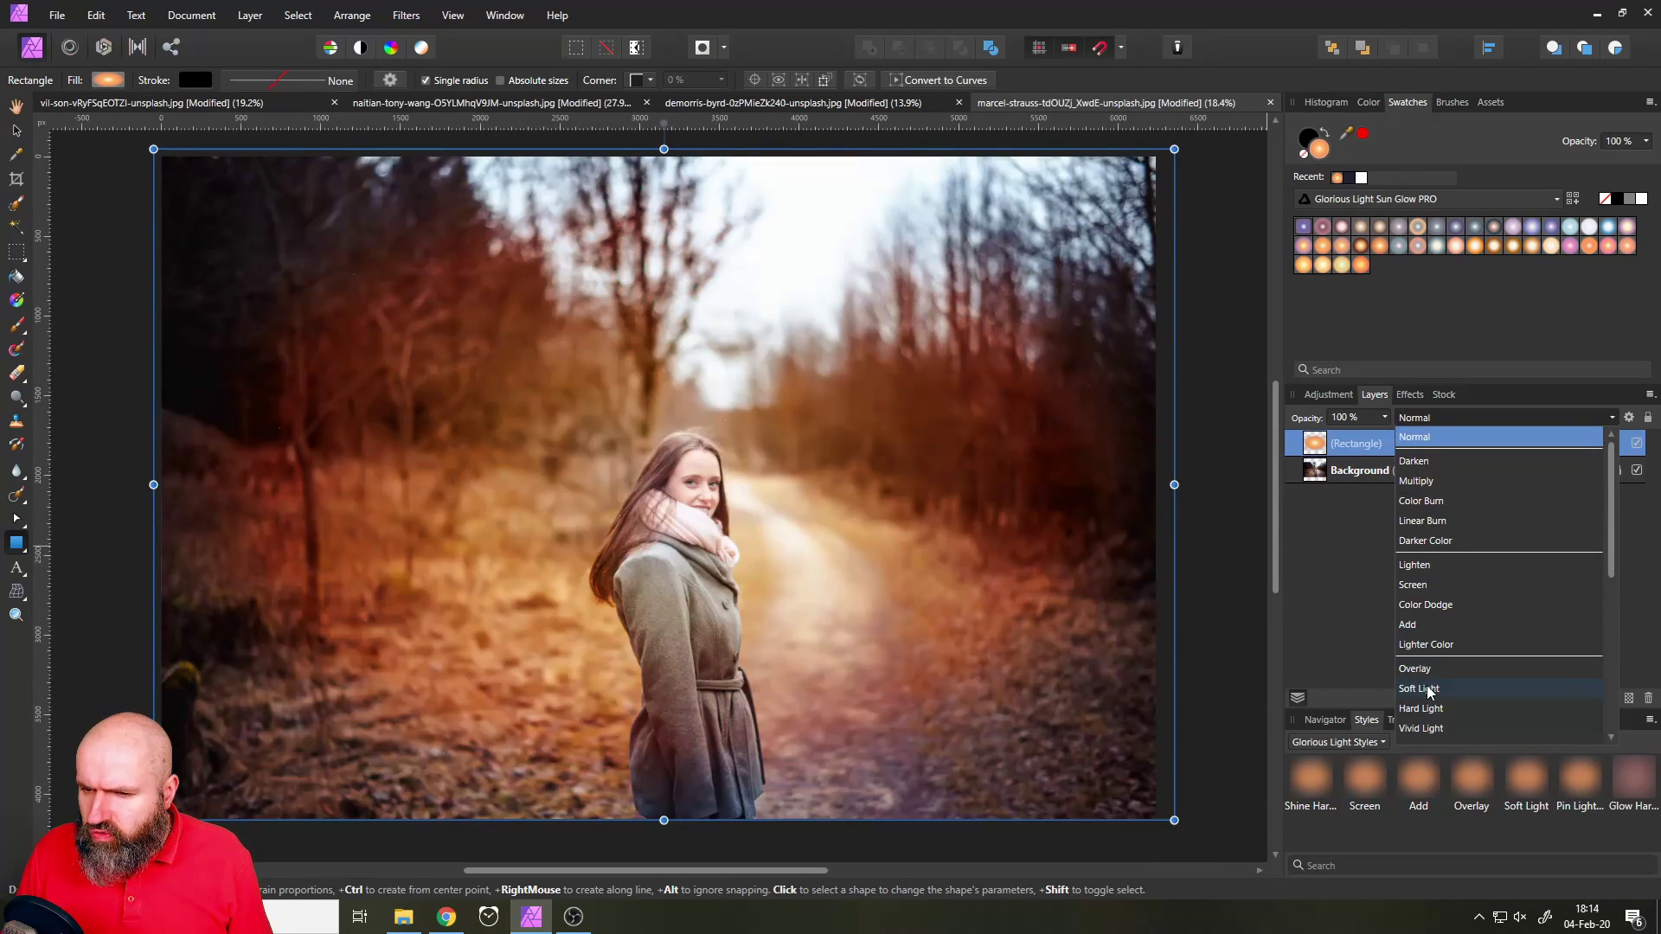
{"action": "left_click", "coordinate": [1419, 689]}
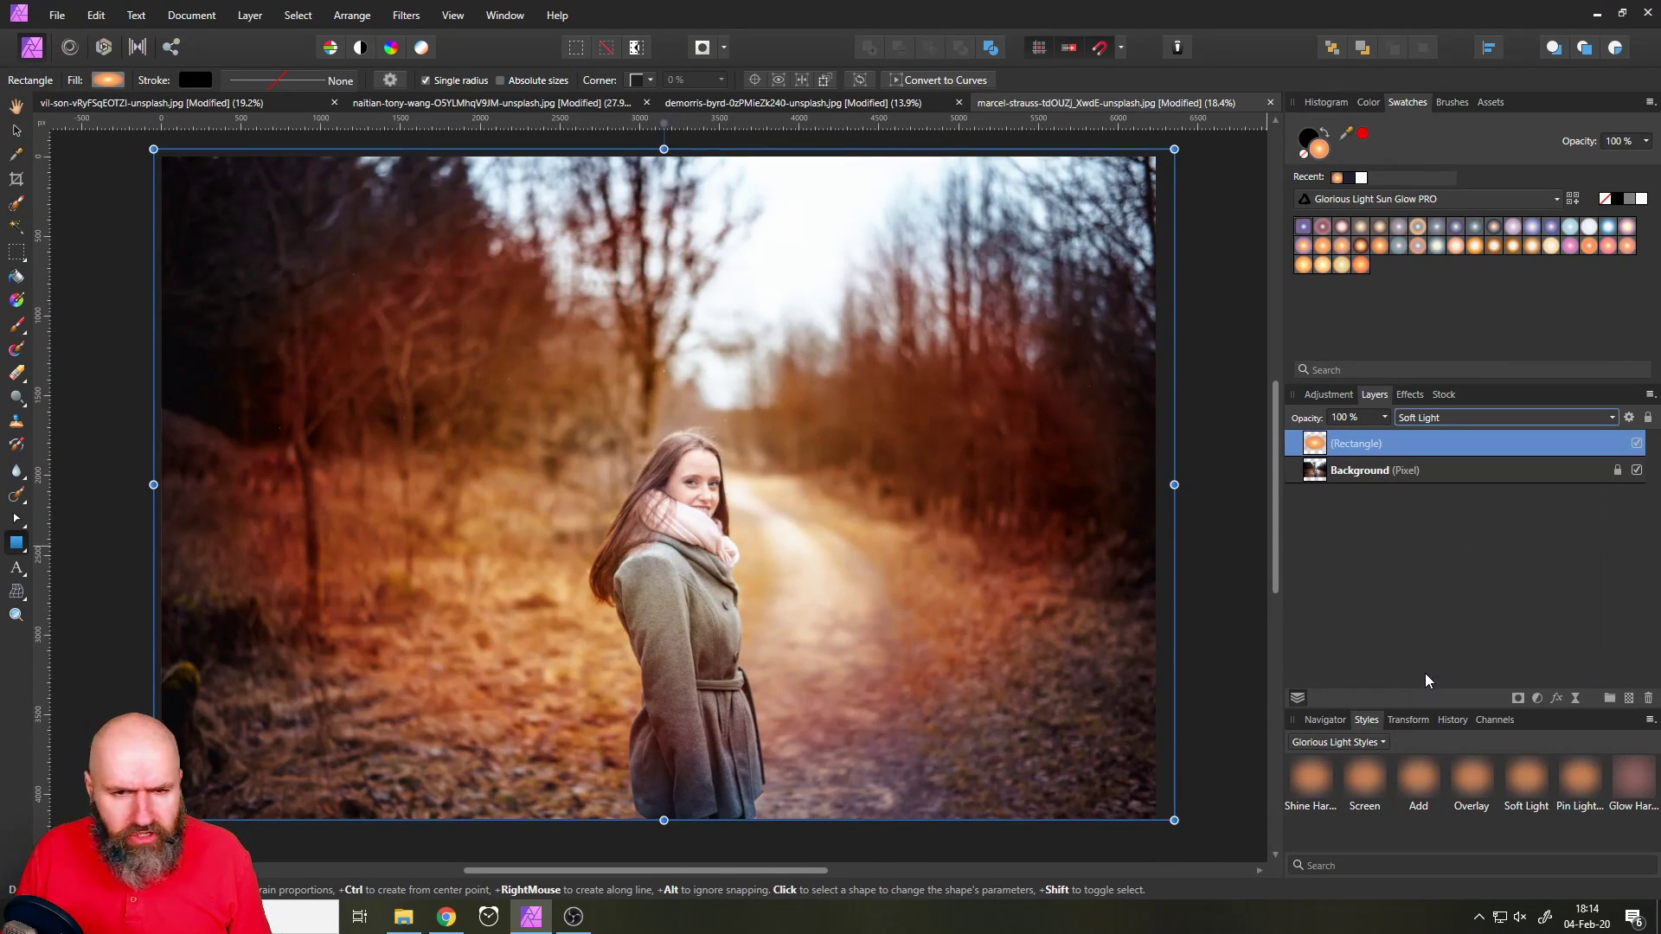
Try several Ambient Sheets swatches on the rectangle, settling on muted purple
{"action": "left_click", "coordinate": [1405, 200]}
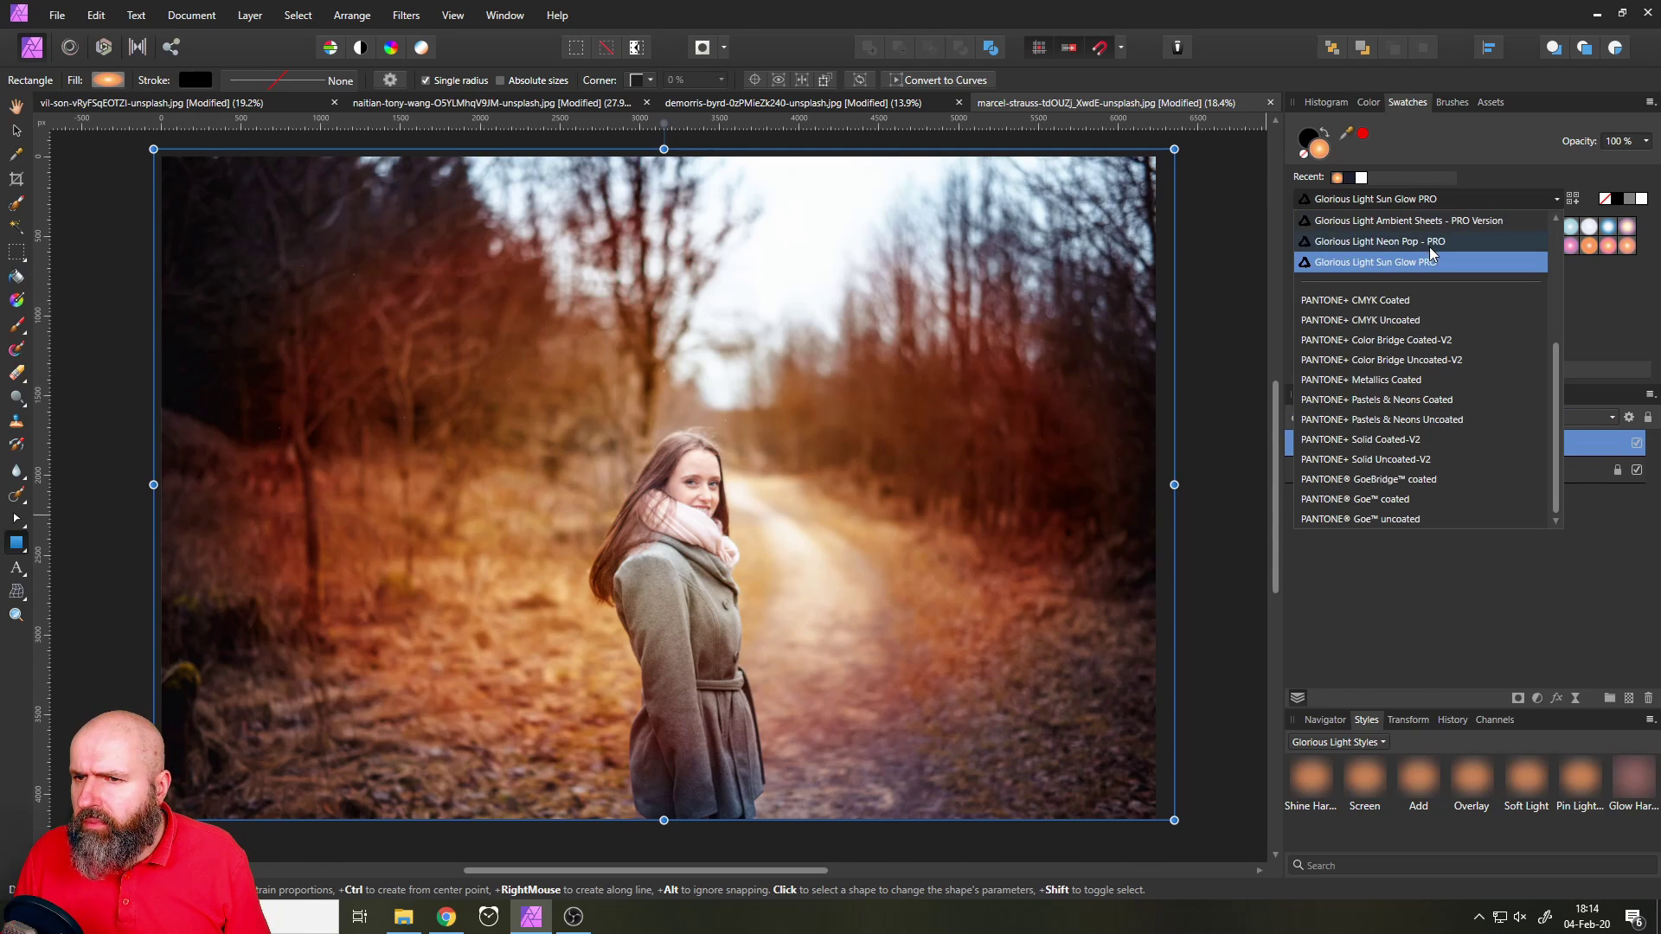
{"action": "left_click", "coordinate": [1441, 223]}
{"action": "left_click", "coordinate": [1305, 226]}
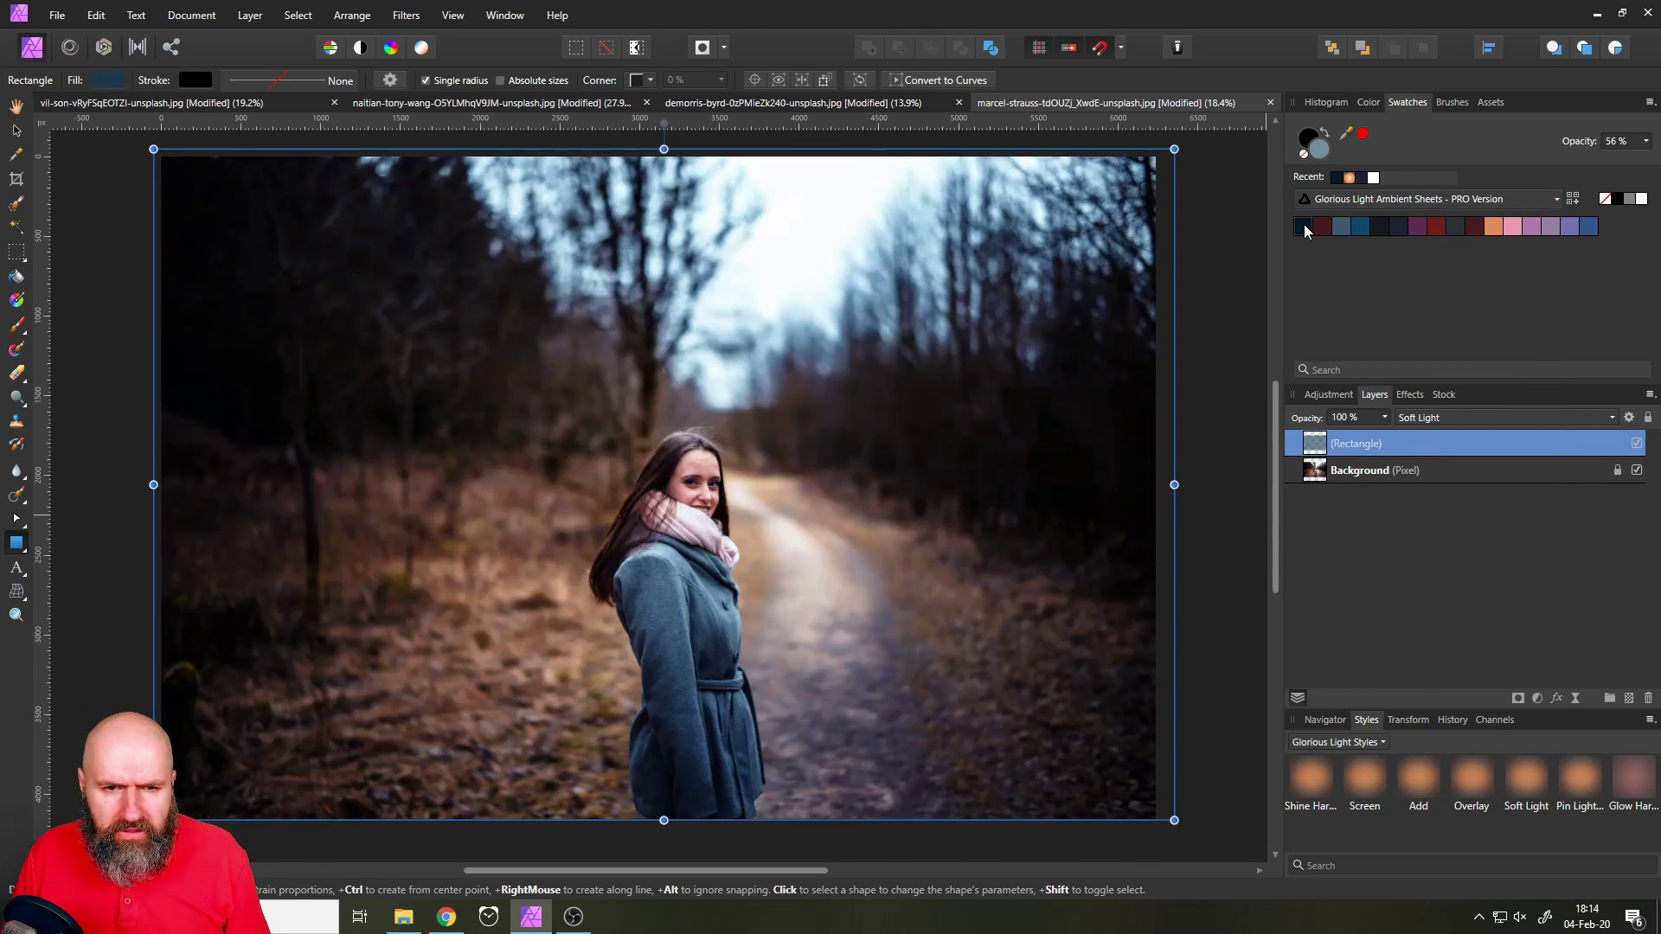
{"action": "left_click", "coordinate": [1345, 228]}
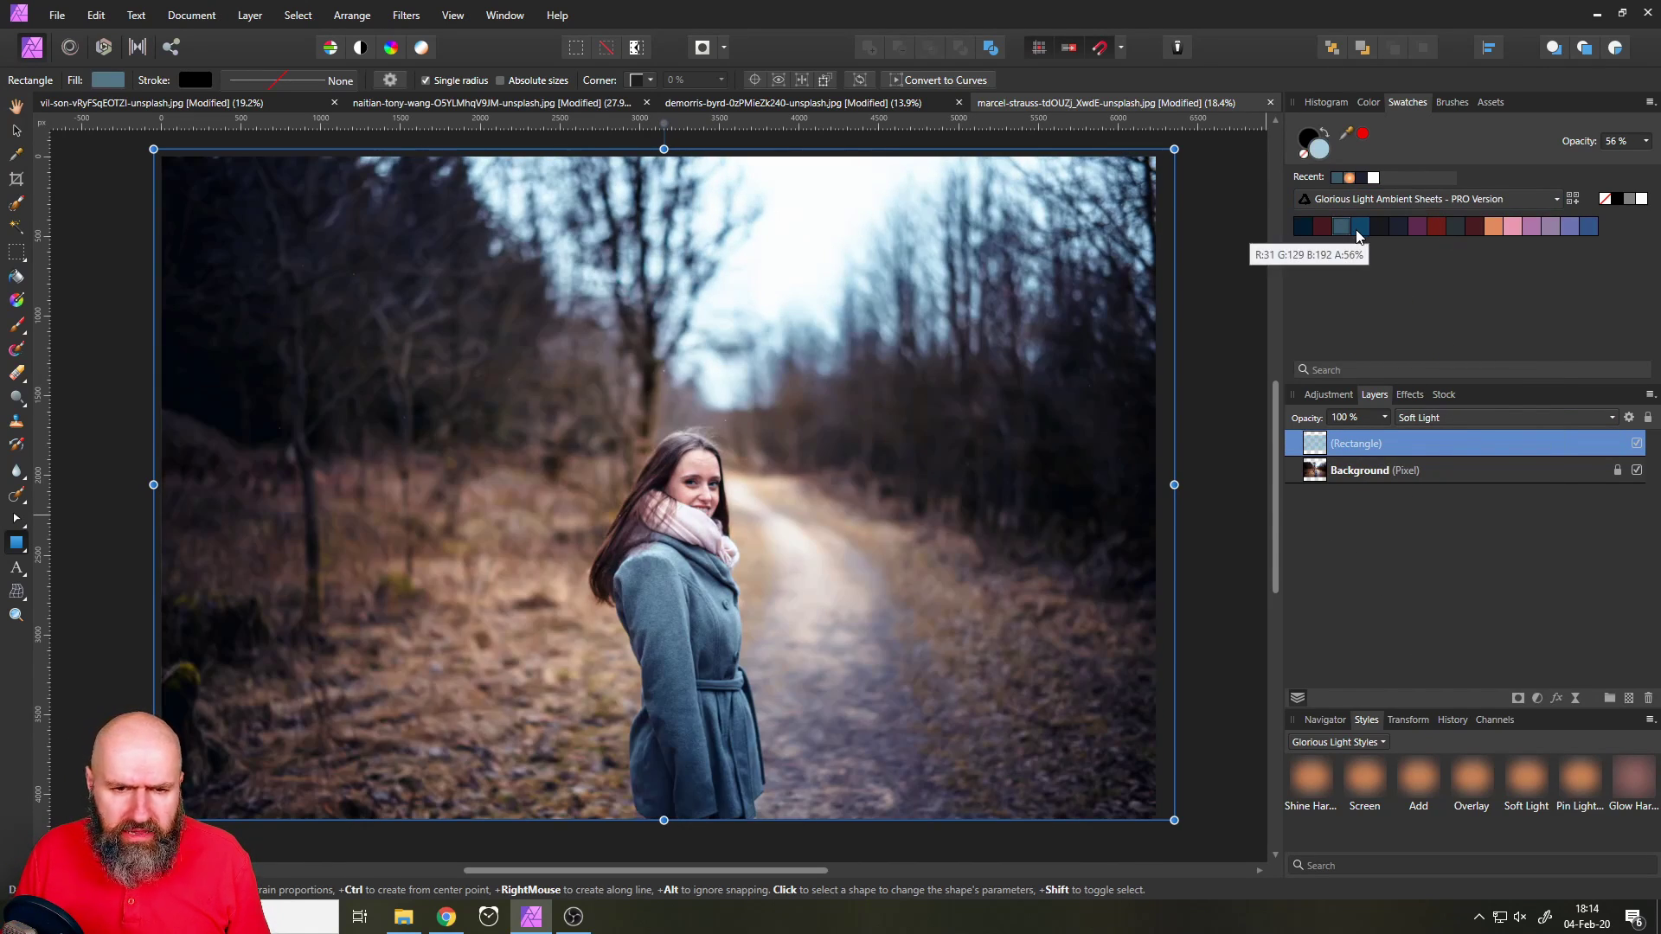
{"action": "left_click", "coordinate": [1357, 229]}
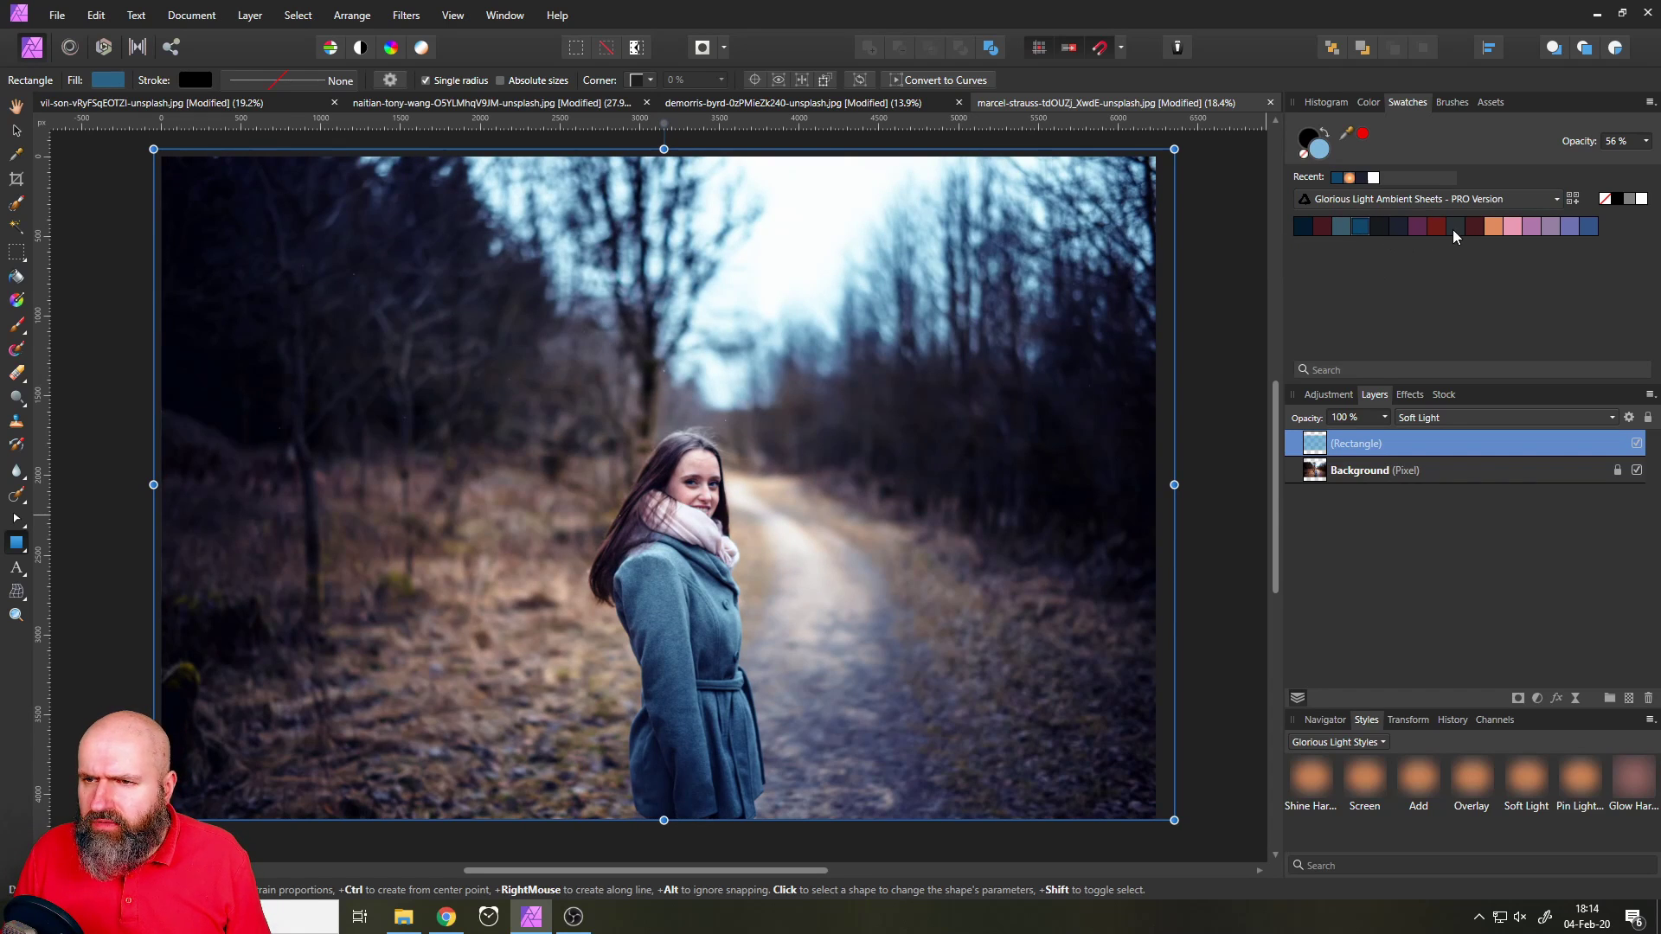
{"action": "left_click", "coordinate": [1419, 228]}
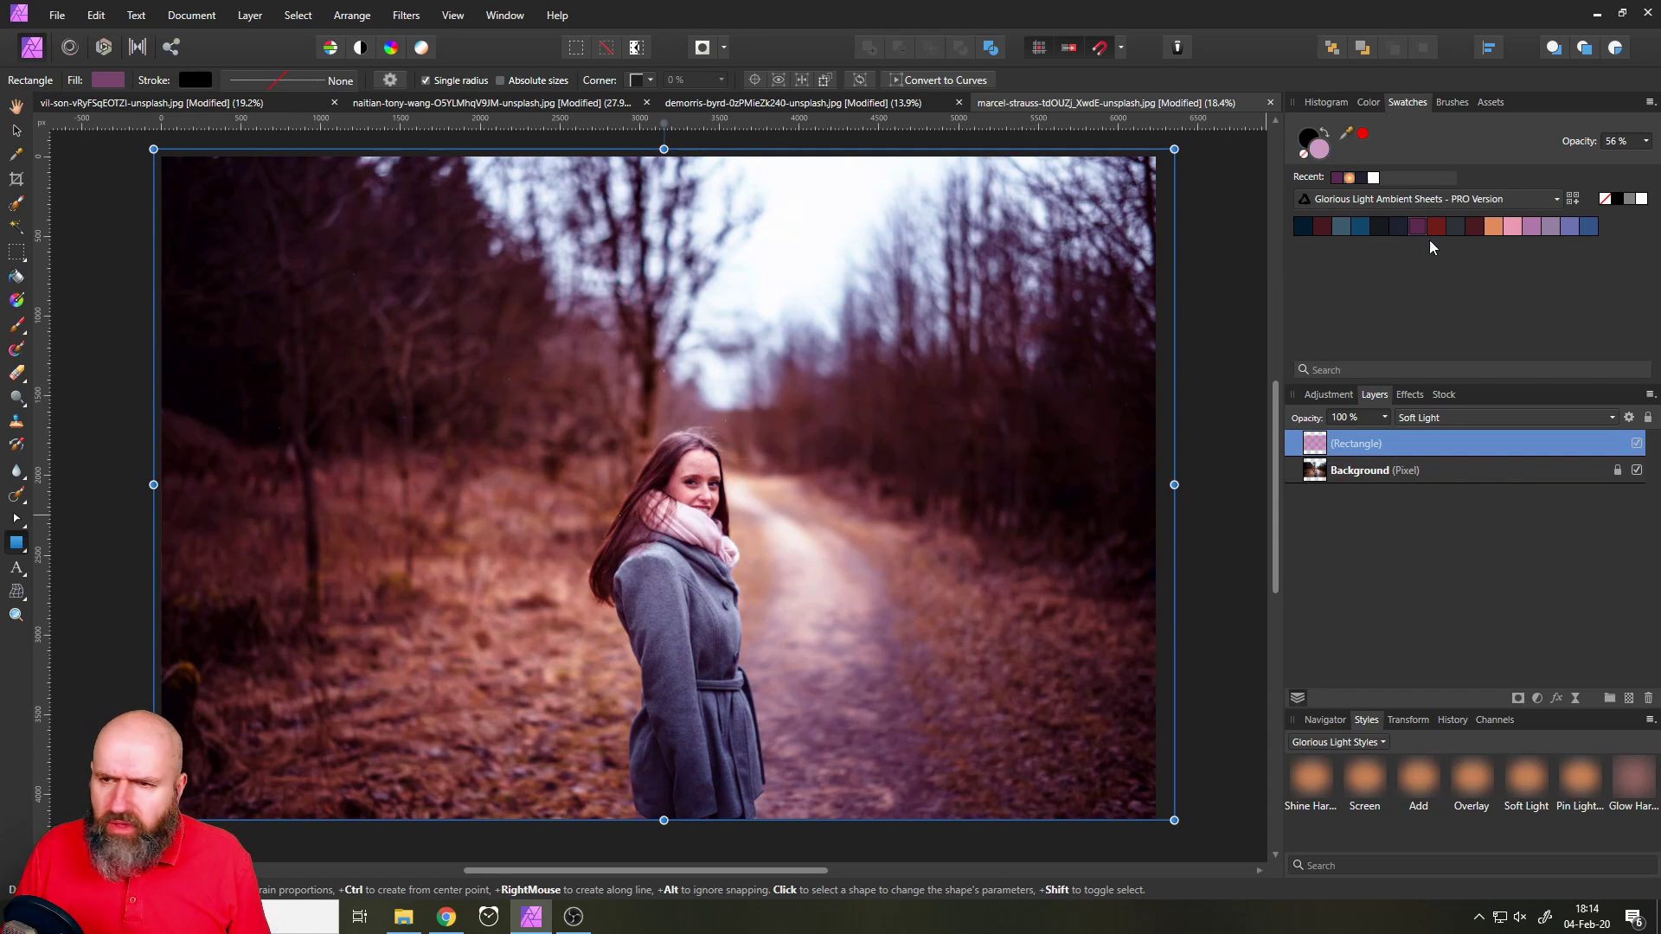
{"action": "left_click", "coordinate": [1491, 229]}
{"action": "left_click", "coordinate": [1512, 228]}
{"action": "left_click", "coordinate": [1548, 228]}
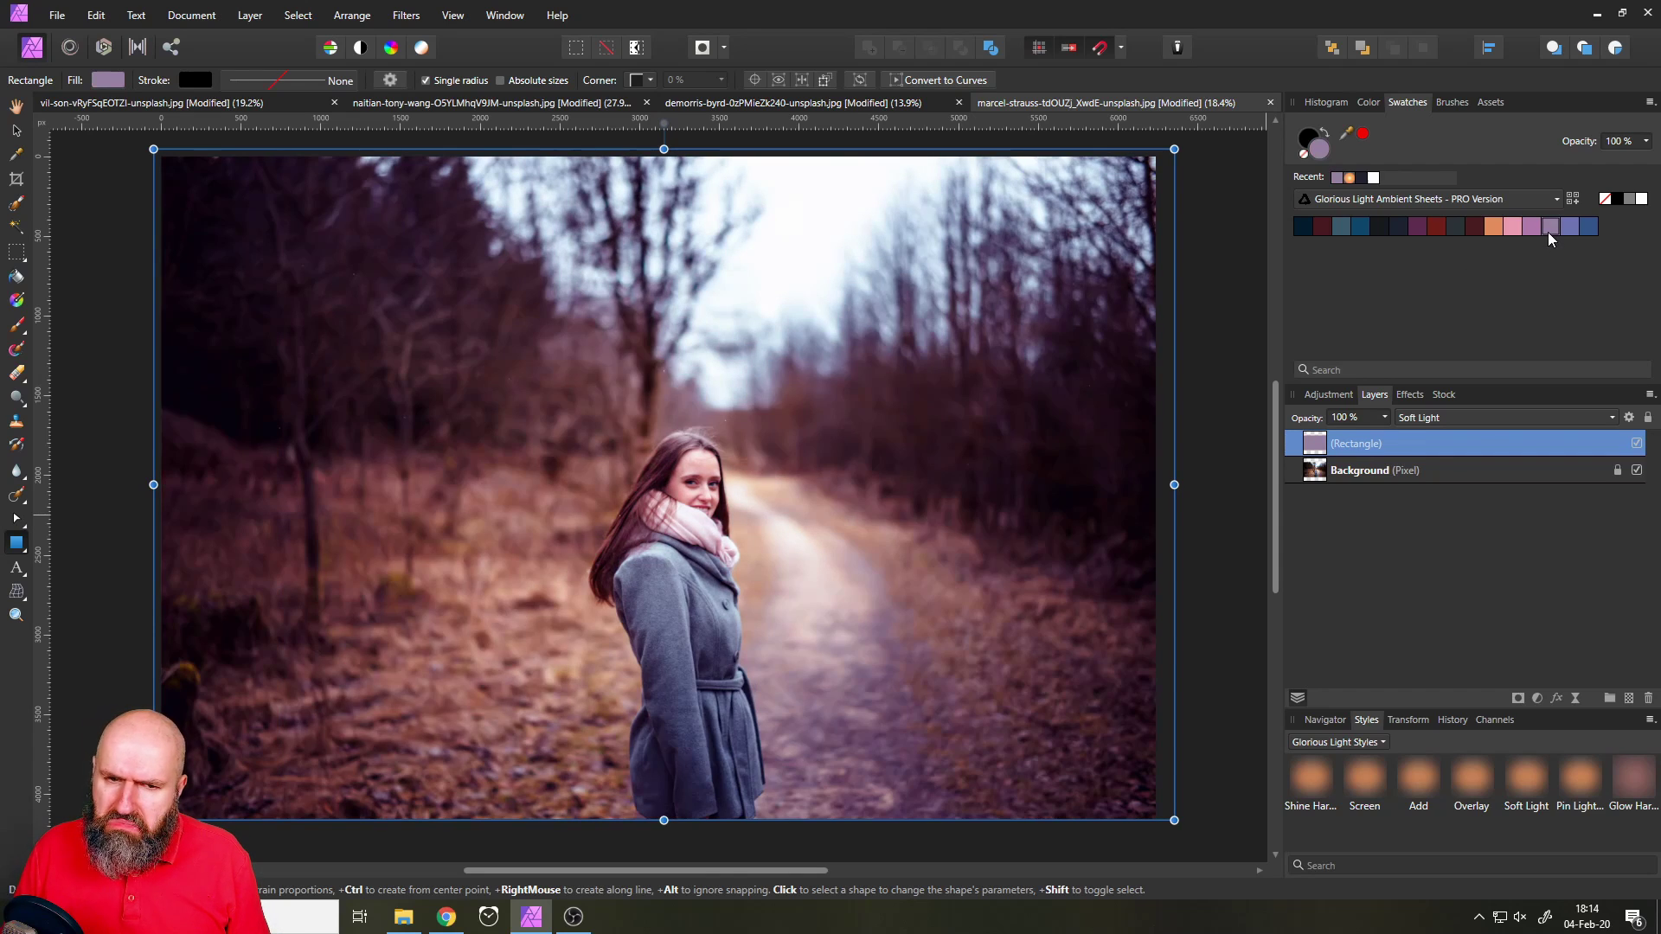
Draw an ellipse over the woman and path and apply the Shine Hard glow style
{"action": "left_click", "coordinate": [16, 542]}
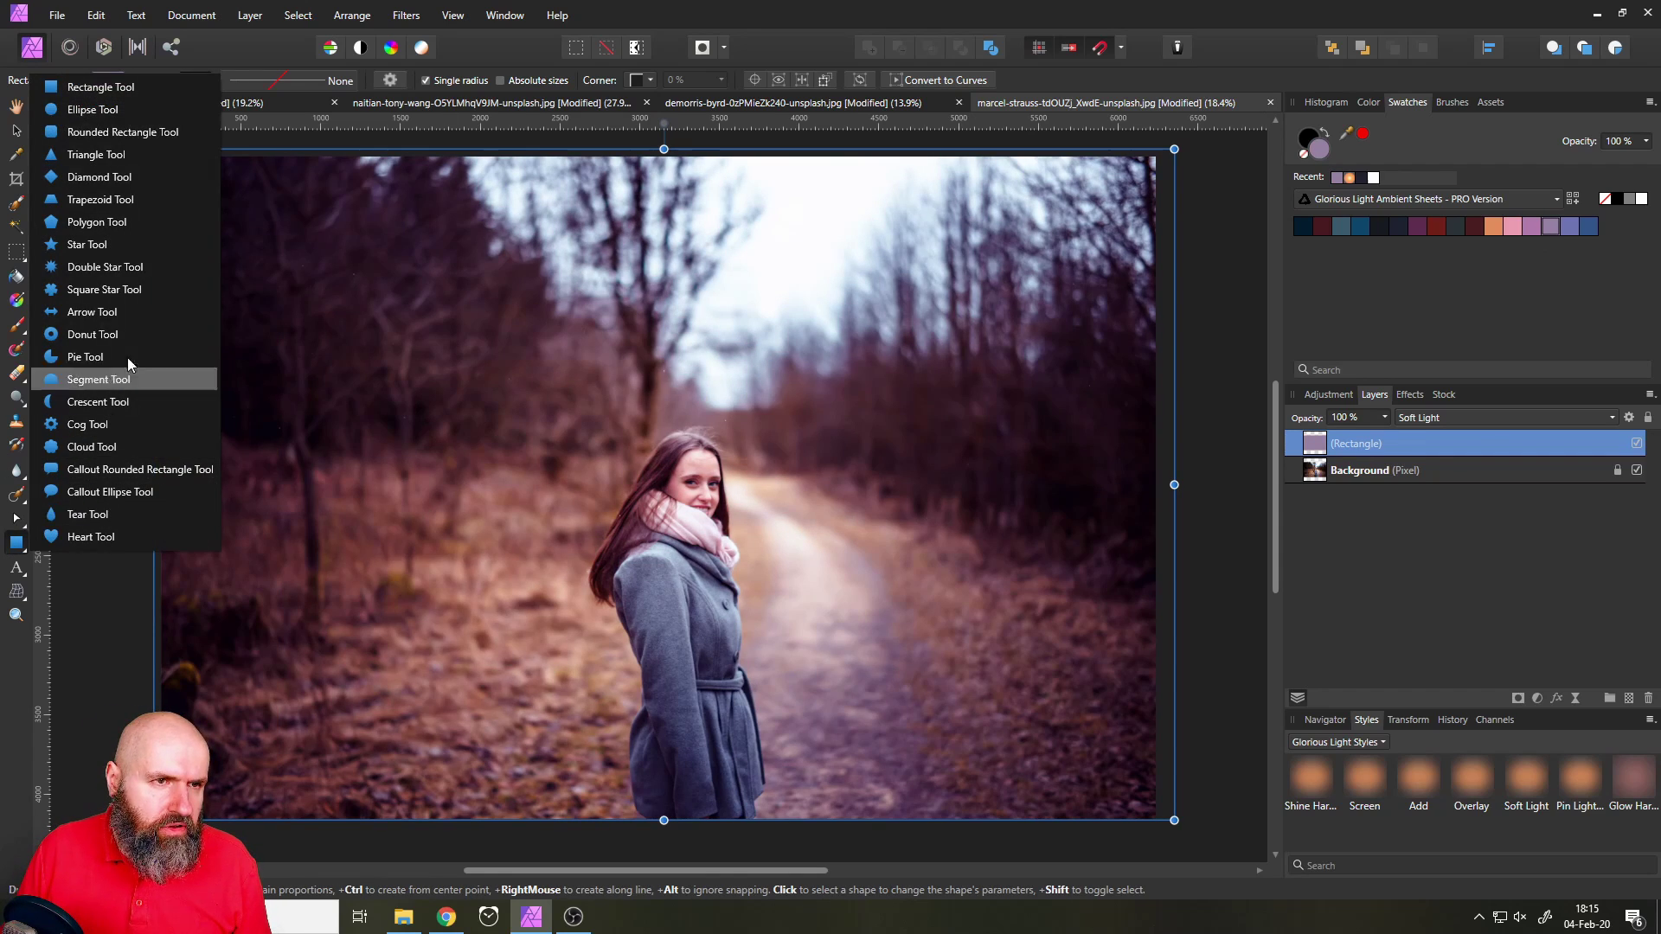
{"action": "left_click", "coordinate": [93, 109]}
{"action": "left_click_drag", "start_coordinate": [585, 243], "coordinate": [988, 664]}
{"action": "left_click", "coordinate": [1316, 777]}
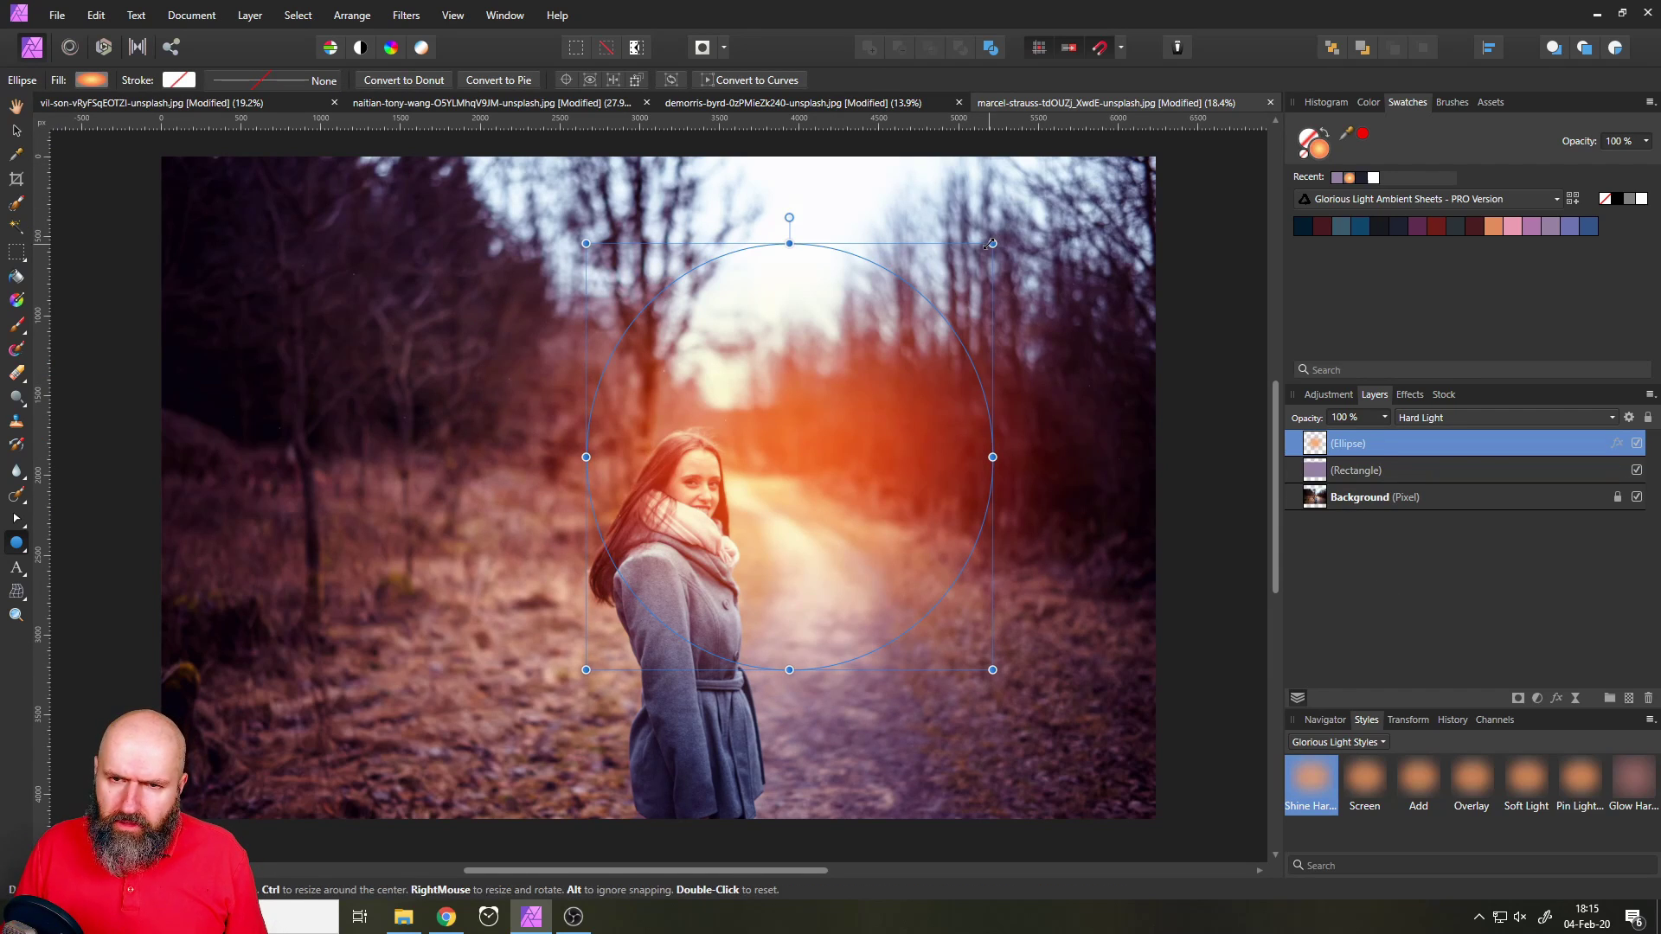
Enlarge the glow, move it up-right over the trees, then deselect it
{"action": "left_click_drag", "start_coordinate": [992, 243], "coordinate": [1068, 200]}
{"action": "key", "text": "v"}
{"action": "left_click_drag", "start_coordinate": [824, 510], "coordinate": [996, 340]}
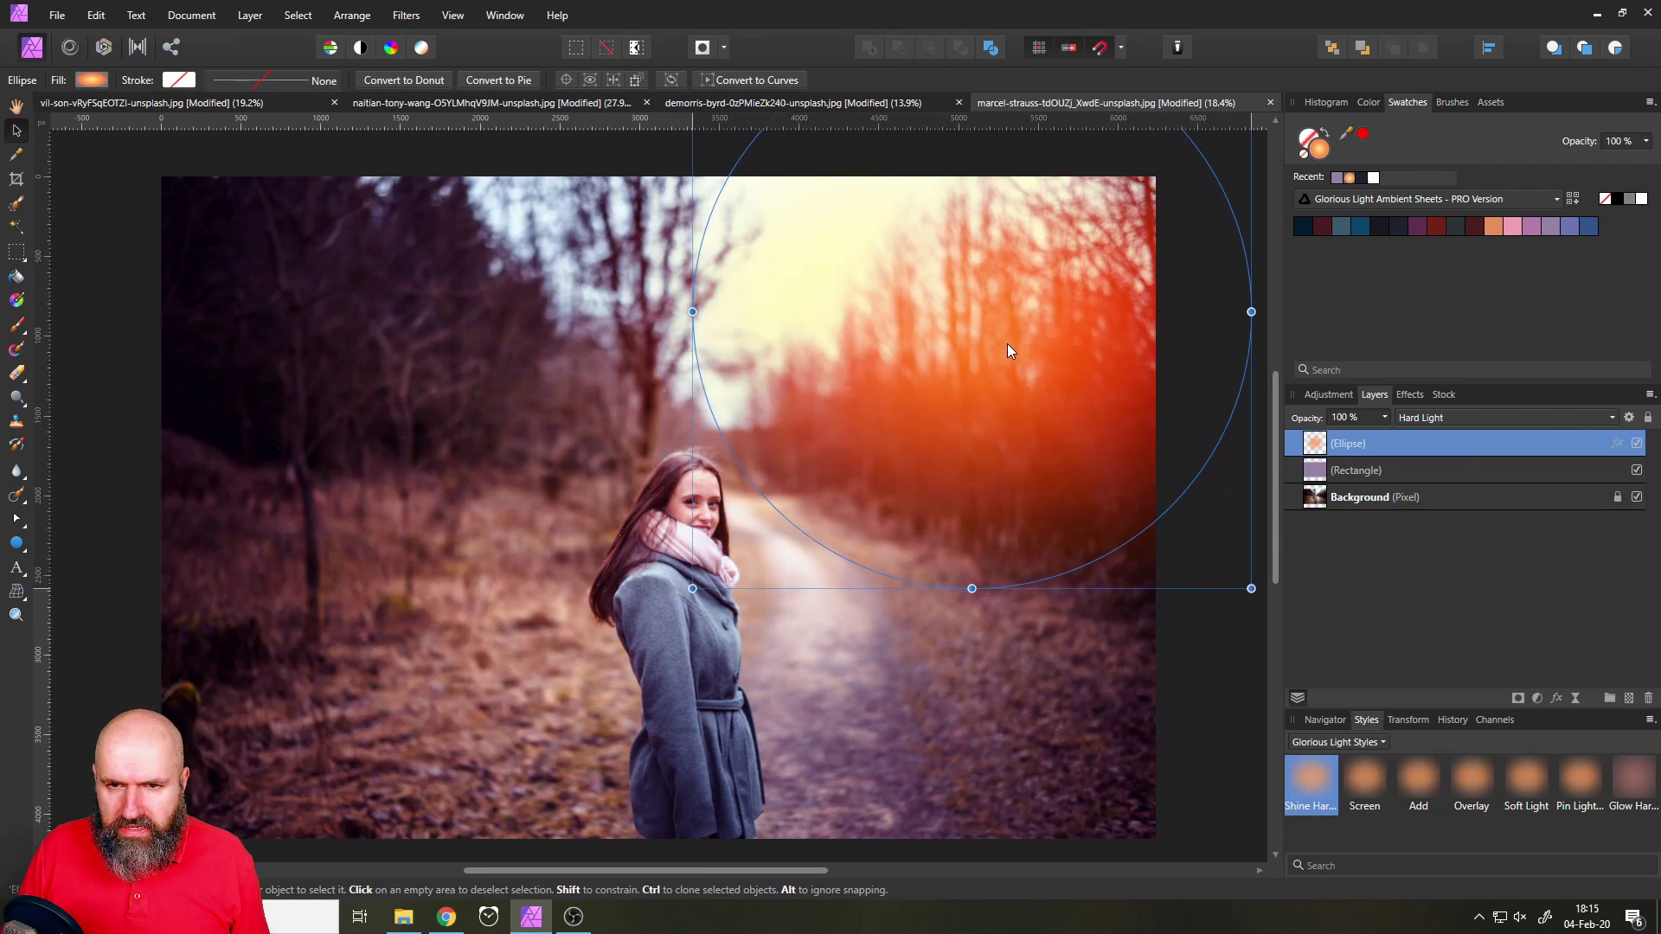
{"action": "left_click_drag", "start_coordinate": [692, 588], "coordinate": [598, 569]}
{"action": "scroll", "coordinate": [854, 517], "scroll_direction": "down", "scroll_amount": 1}
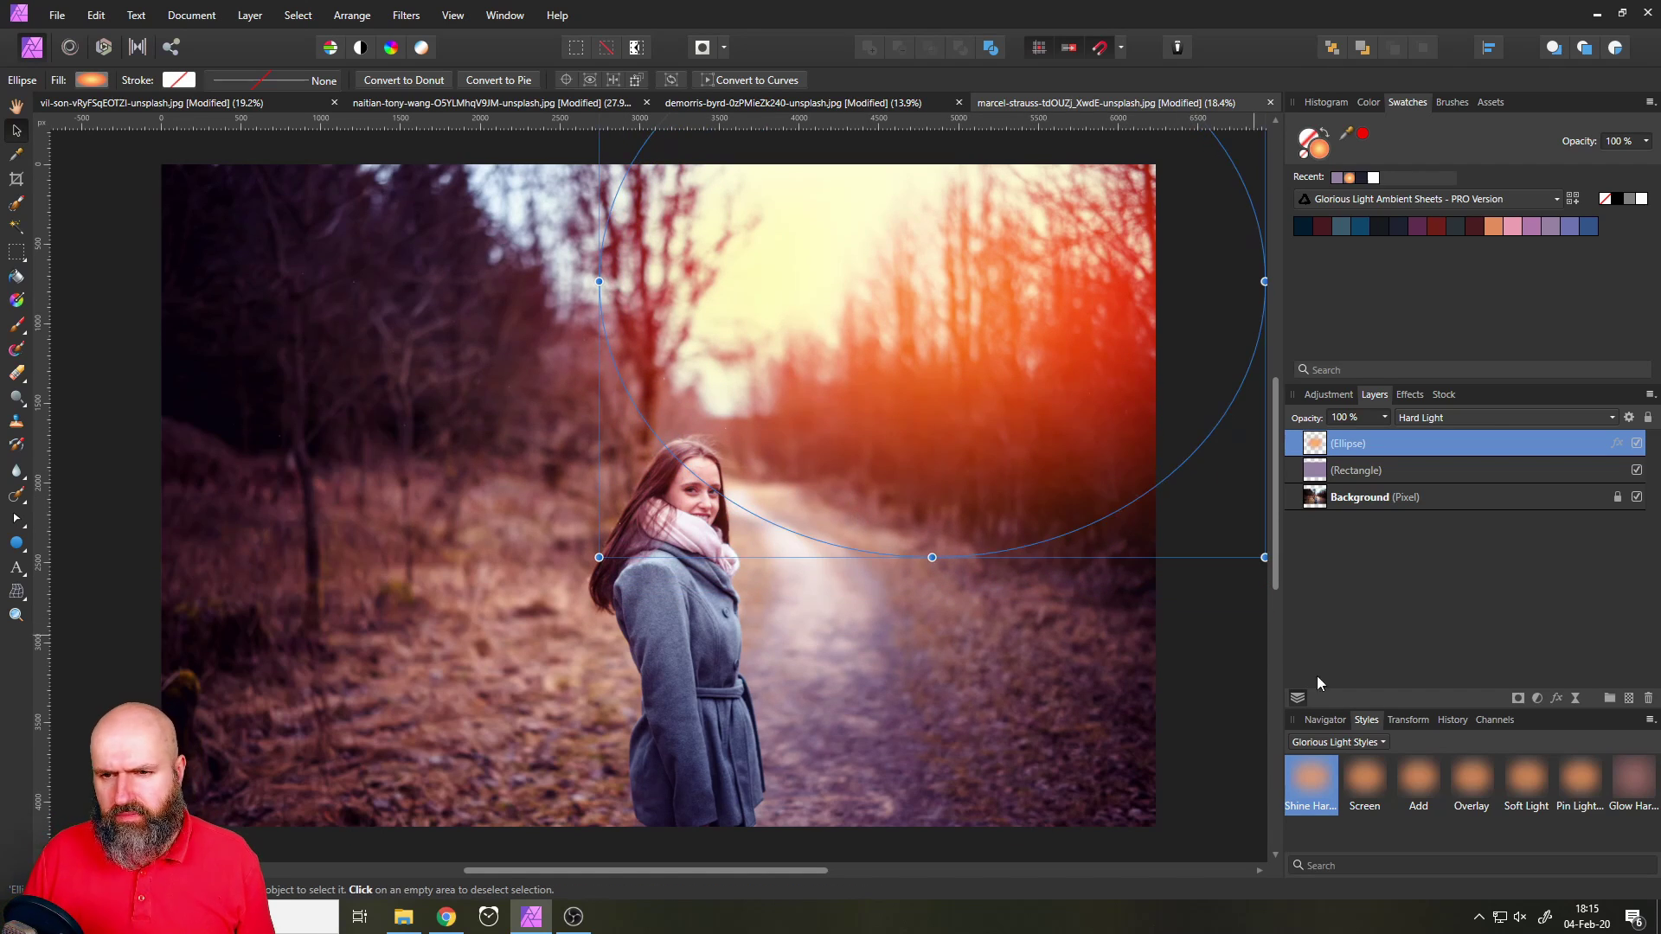
{"action": "left_click", "coordinate": [1222, 742]}
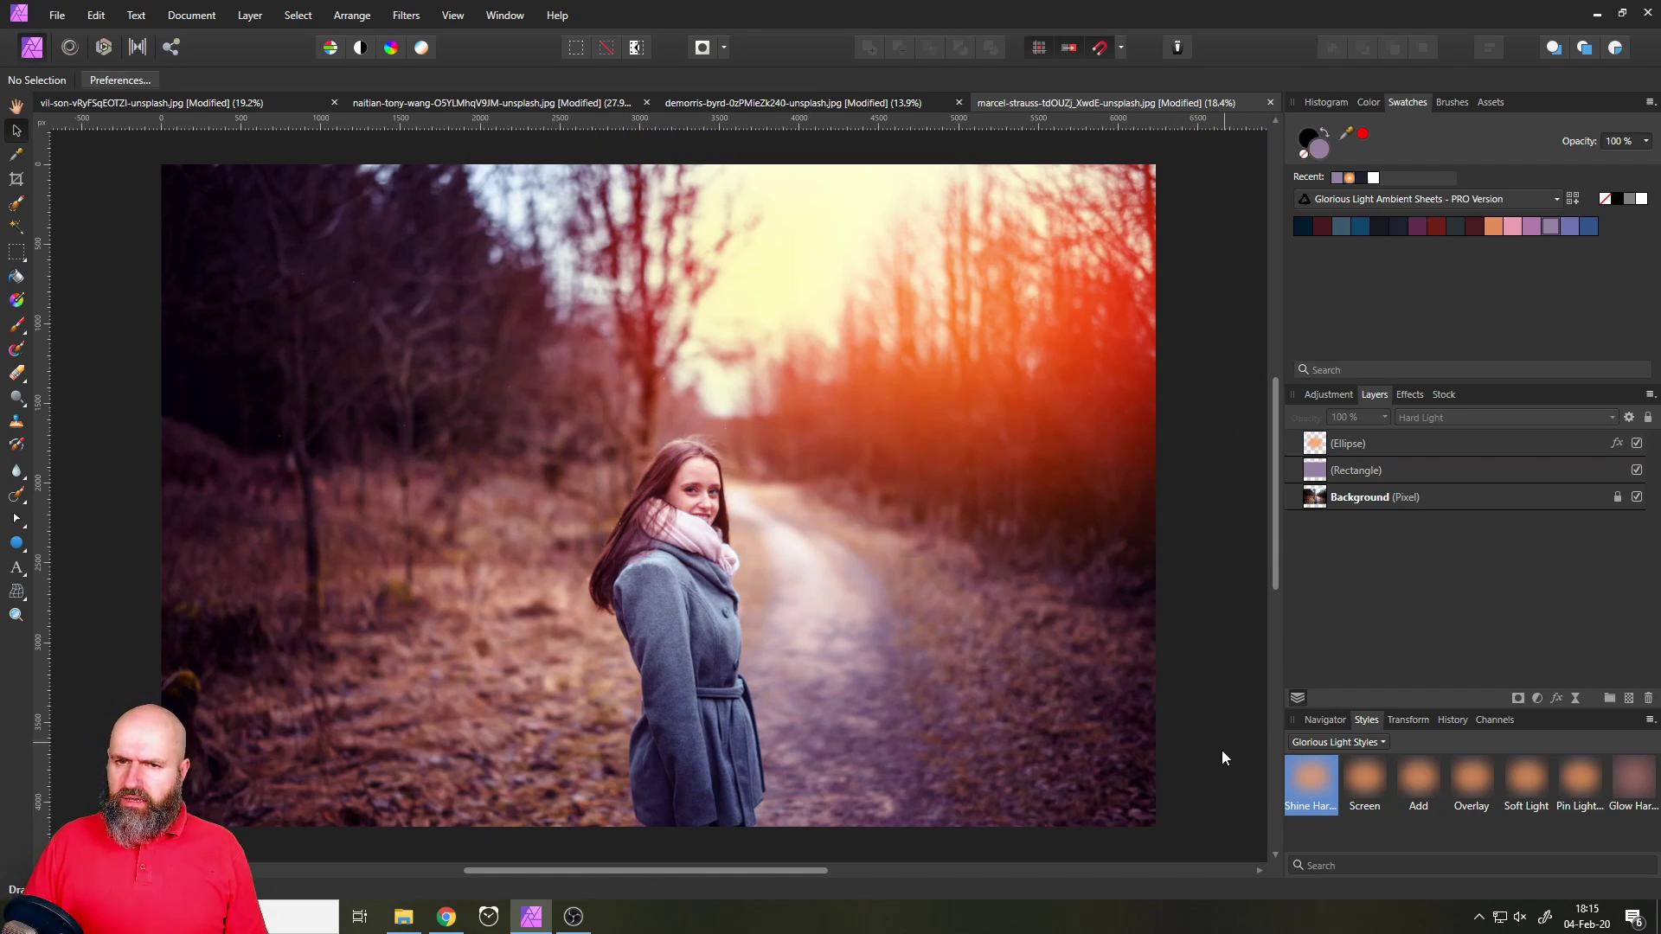
Cycle the glow ellipse through Sun Glow PRO swatches, settling on a deeper red-orange
{"action": "left_click", "coordinate": [1052, 292]}
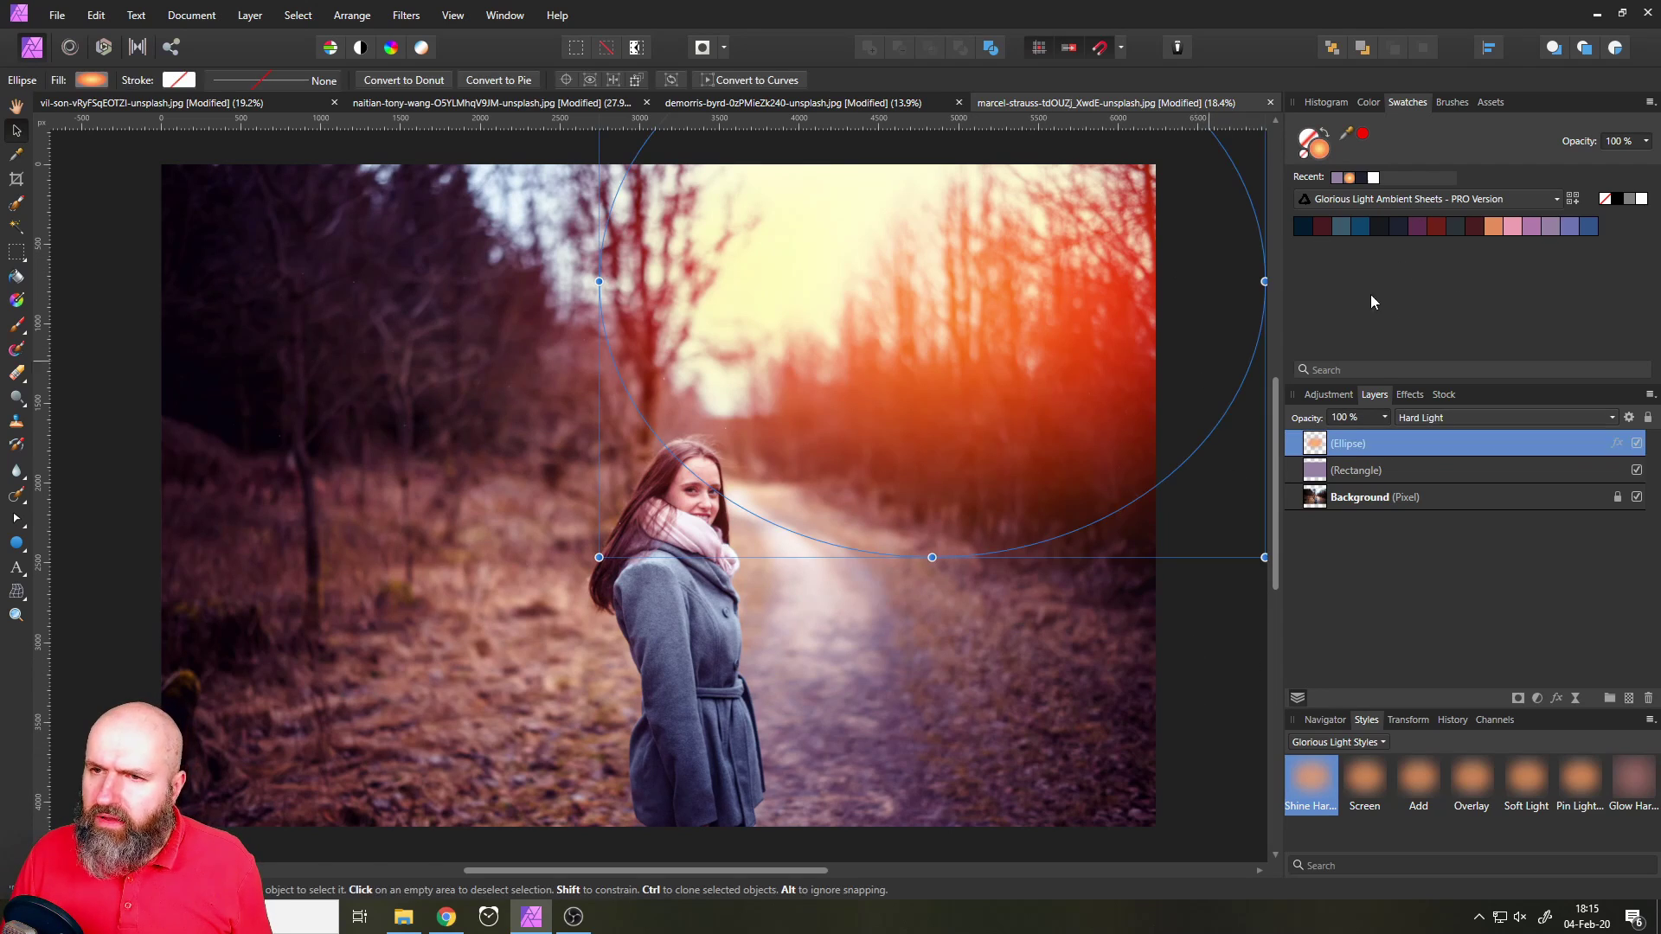
{"action": "left_click", "coordinate": [1372, 200]}
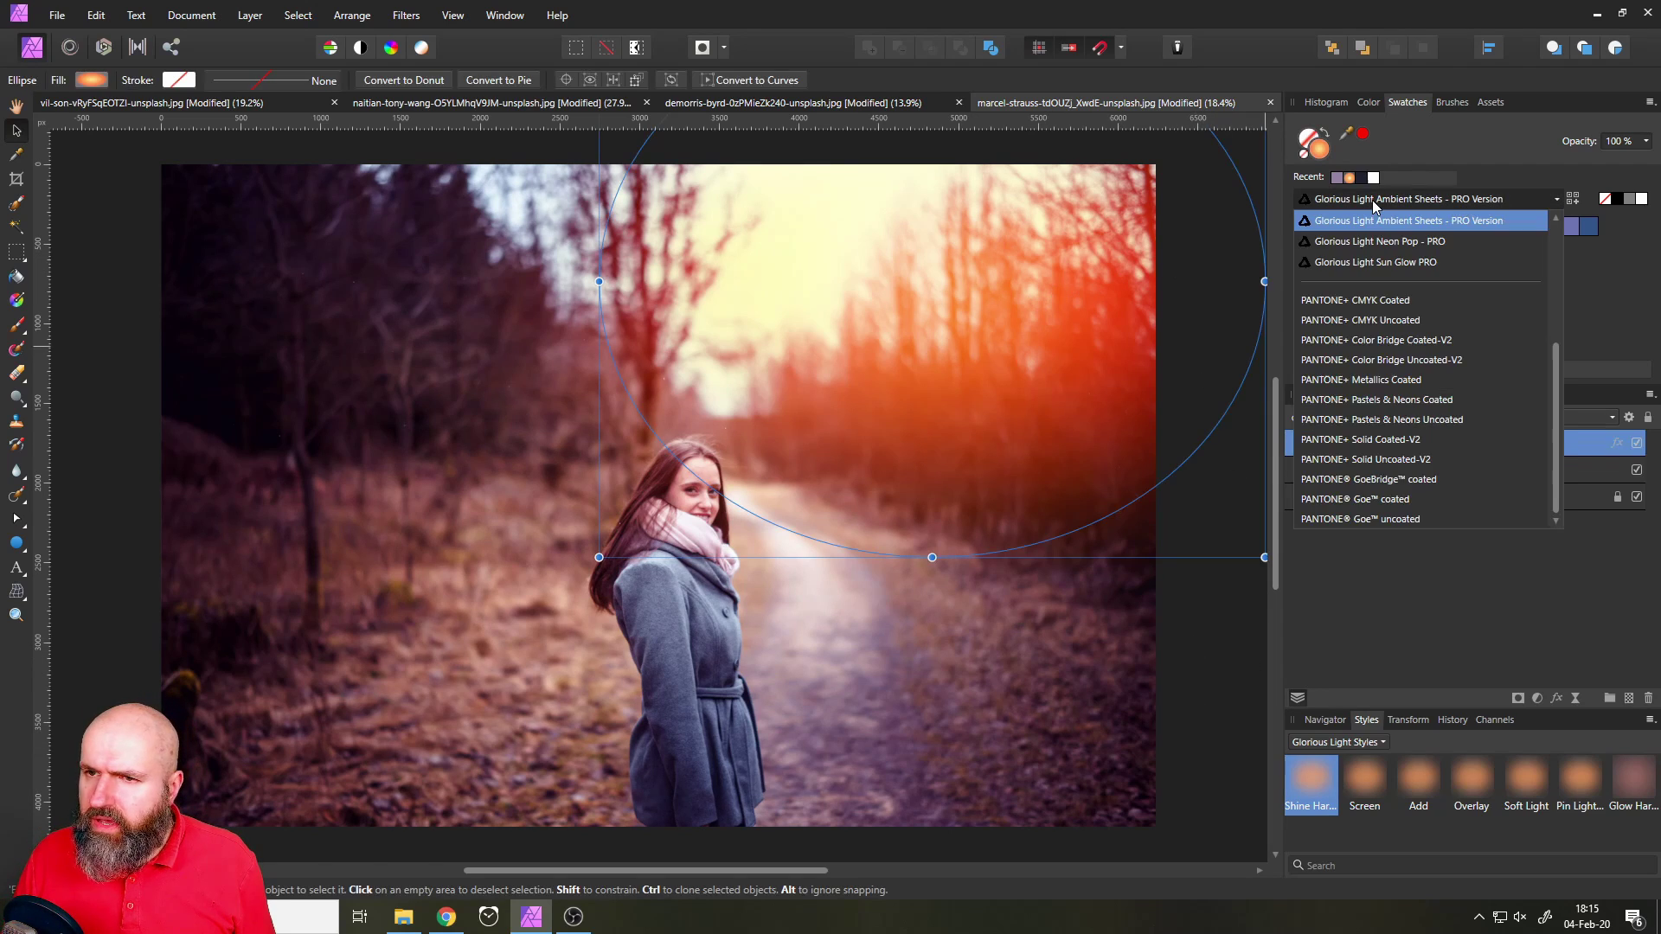
{"action": "left_click", "coordinate": [1413, 264]}
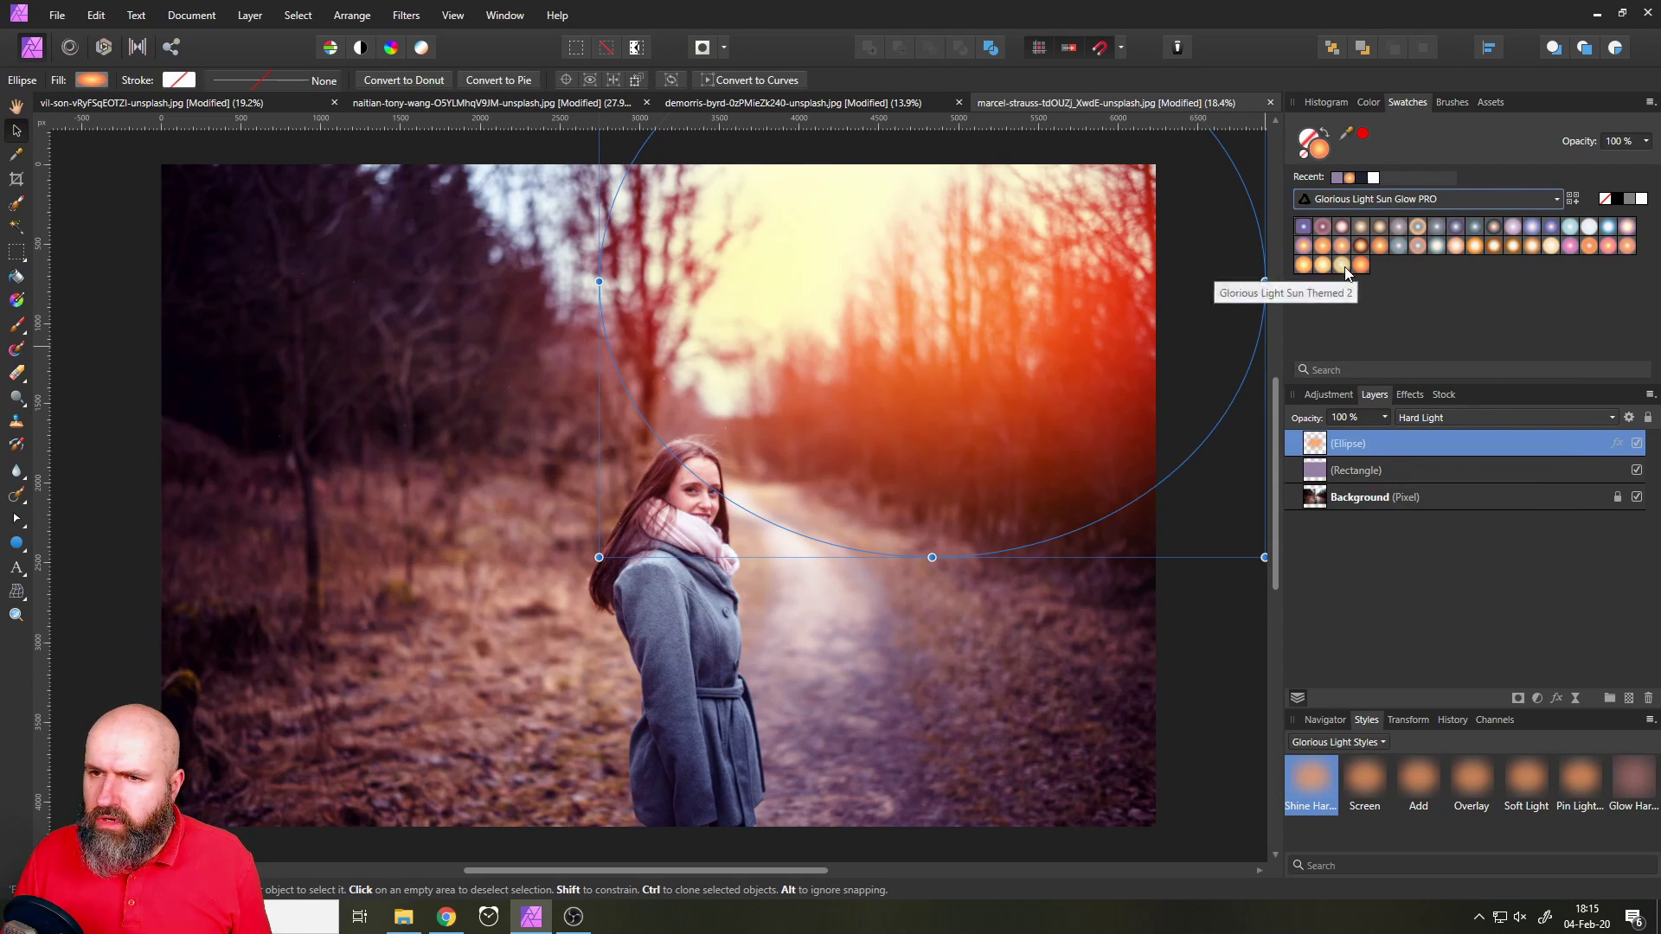
{"action": "left_click", "coordinate": [1342, 264]}
{"action": "left_click", "coordinate": [1304, 265]}
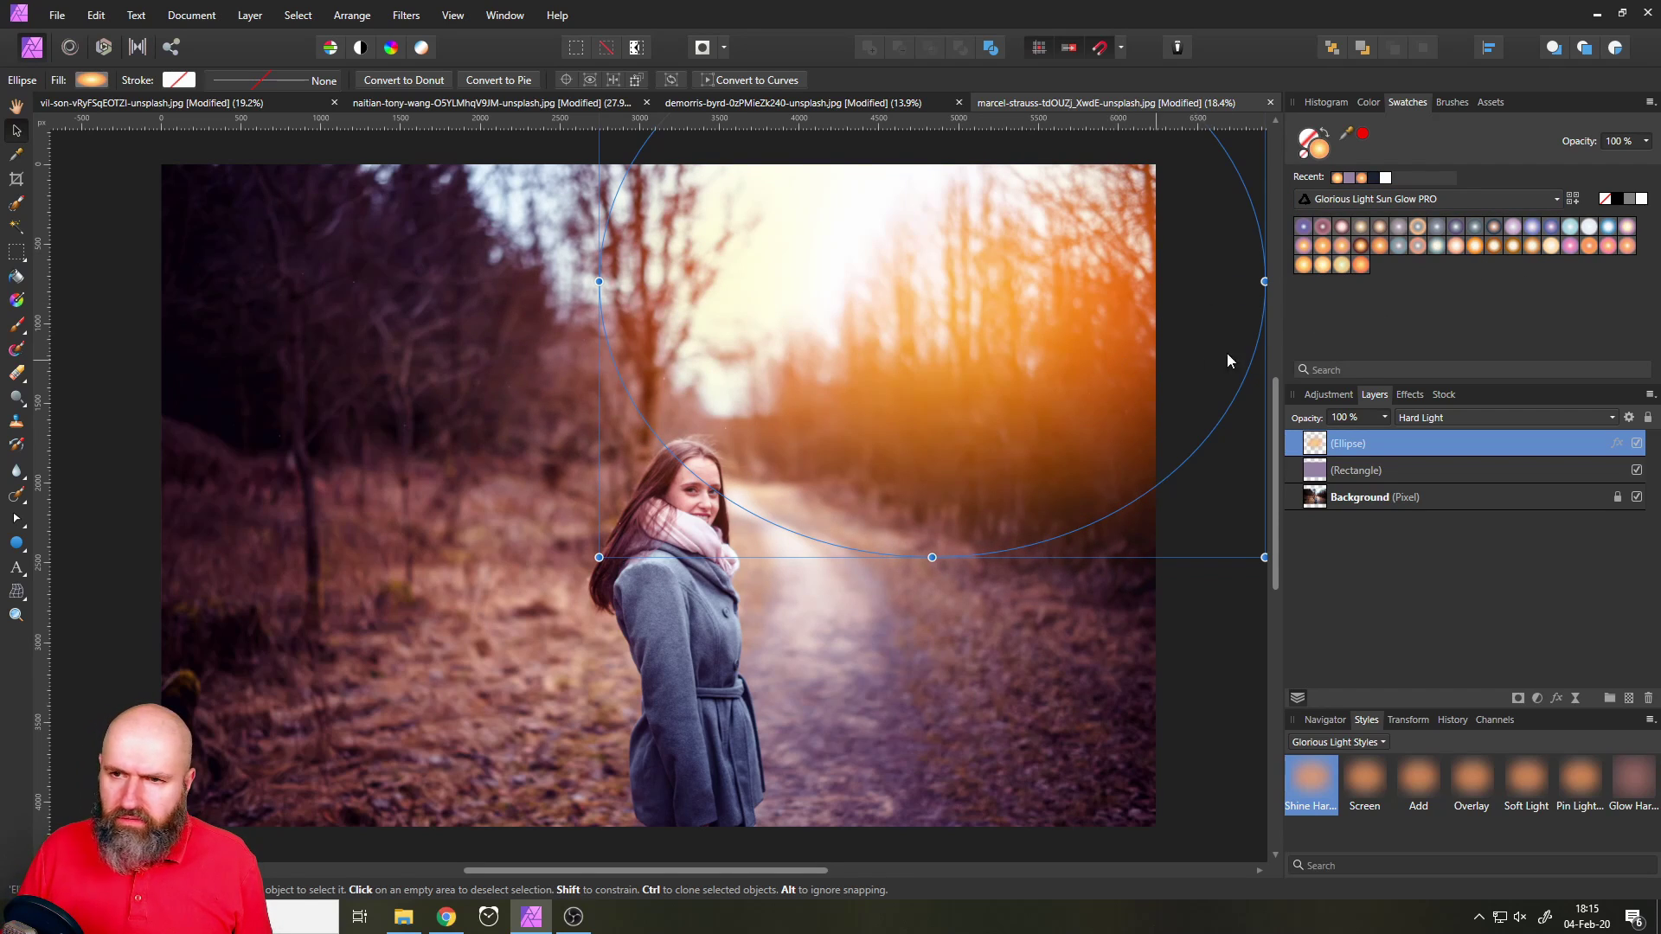
{"action": "left_click", "coordinate": [1607, 247]}
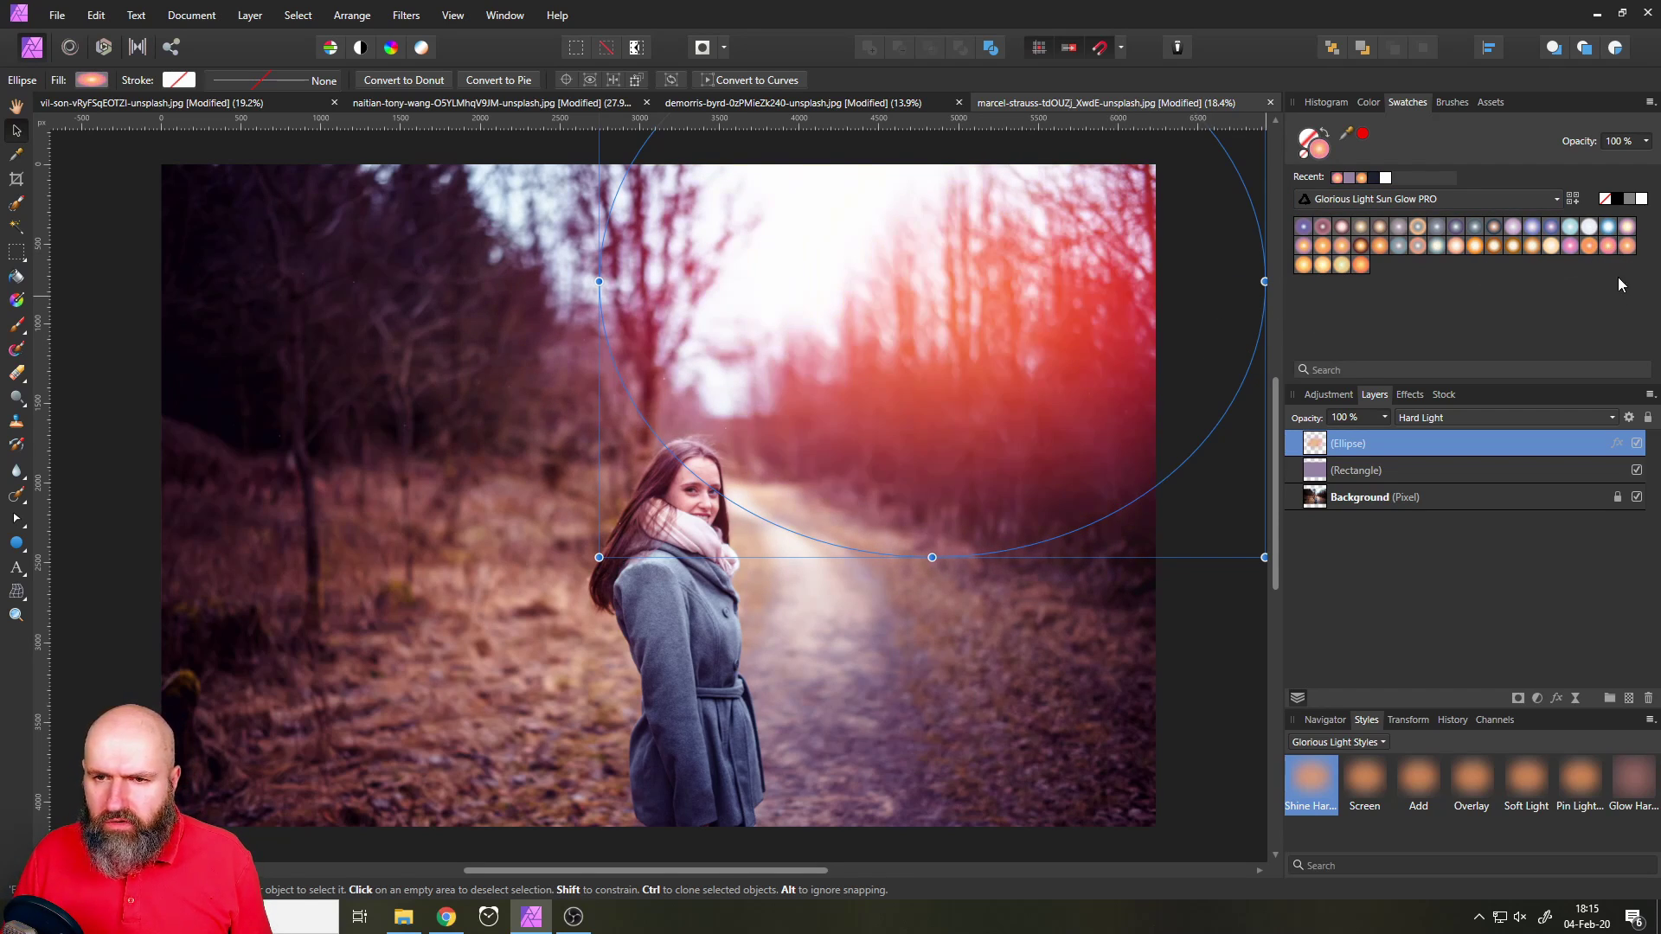
{"action": "left_click", "coordinate": [1569, 246]}
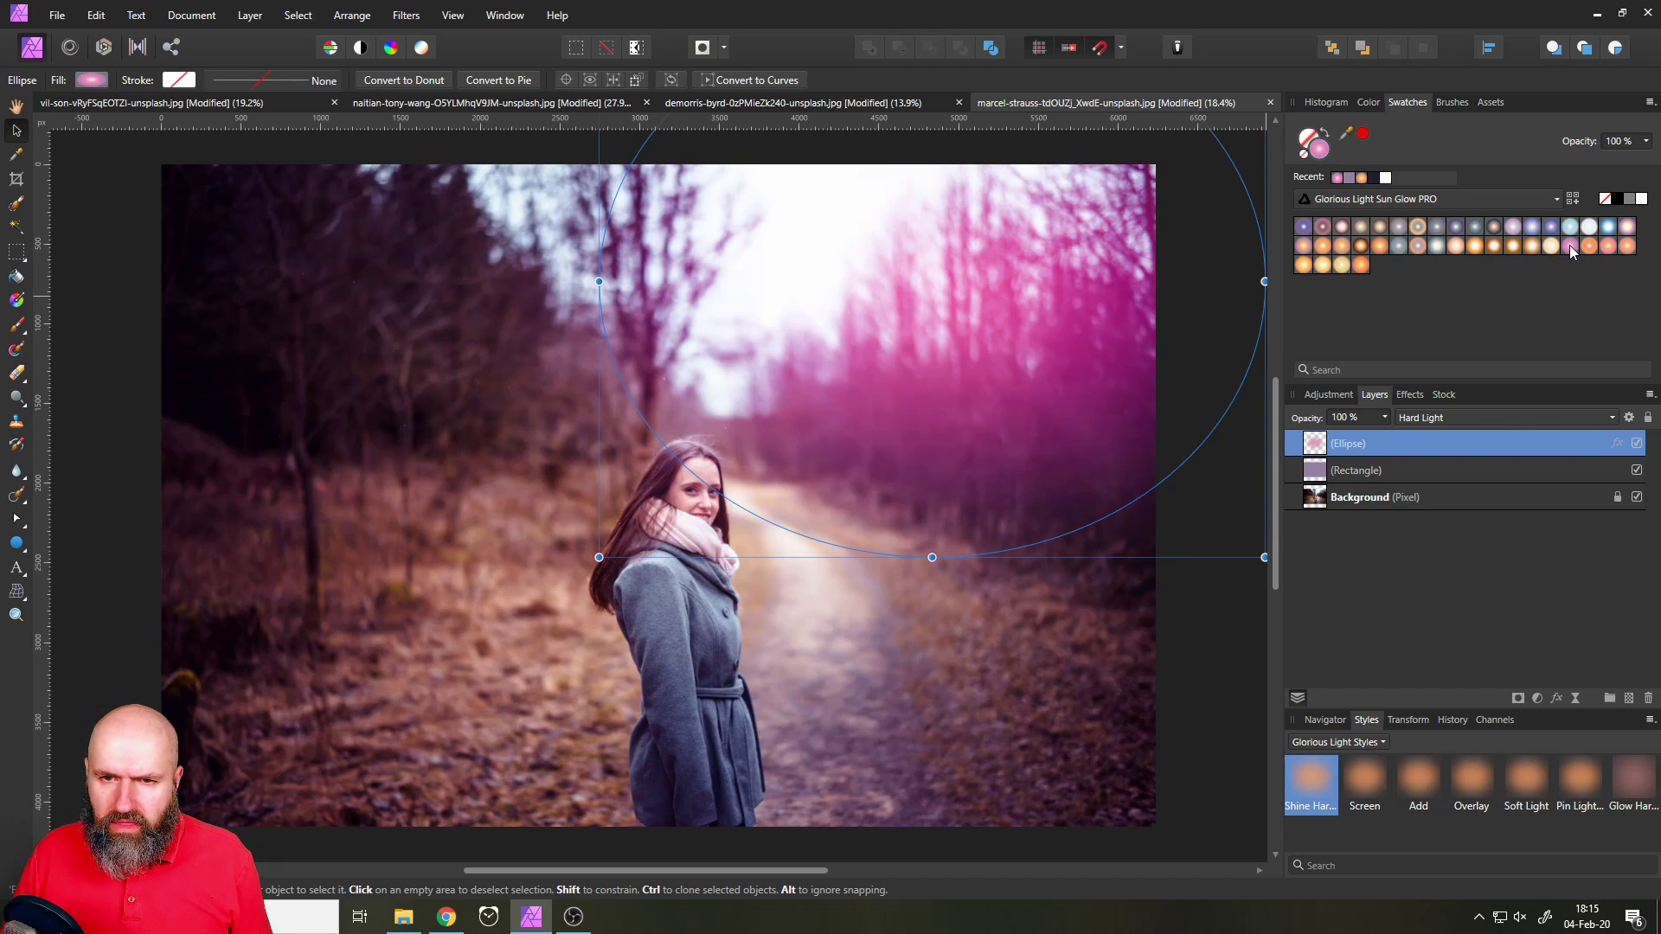
{"action": "left_click", "coordinate": [1534, 249]}
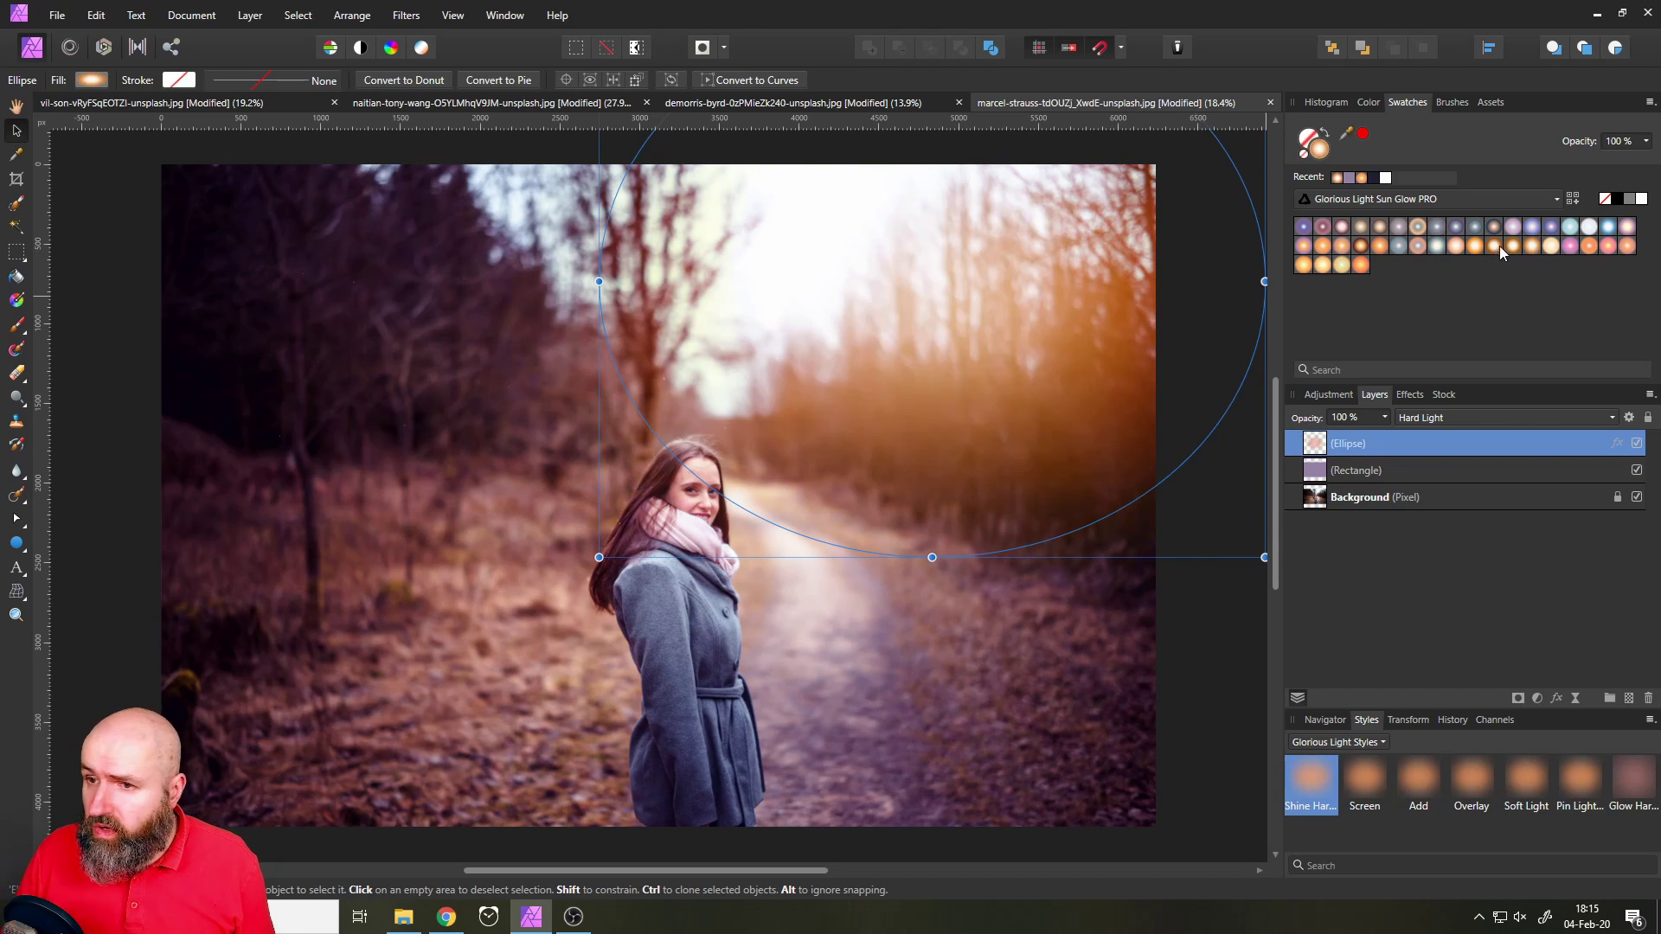
{"action": "left_click", "coordinate": [1497, 246]}
{"action": "left_click", "coordinate": [1476, 247]}
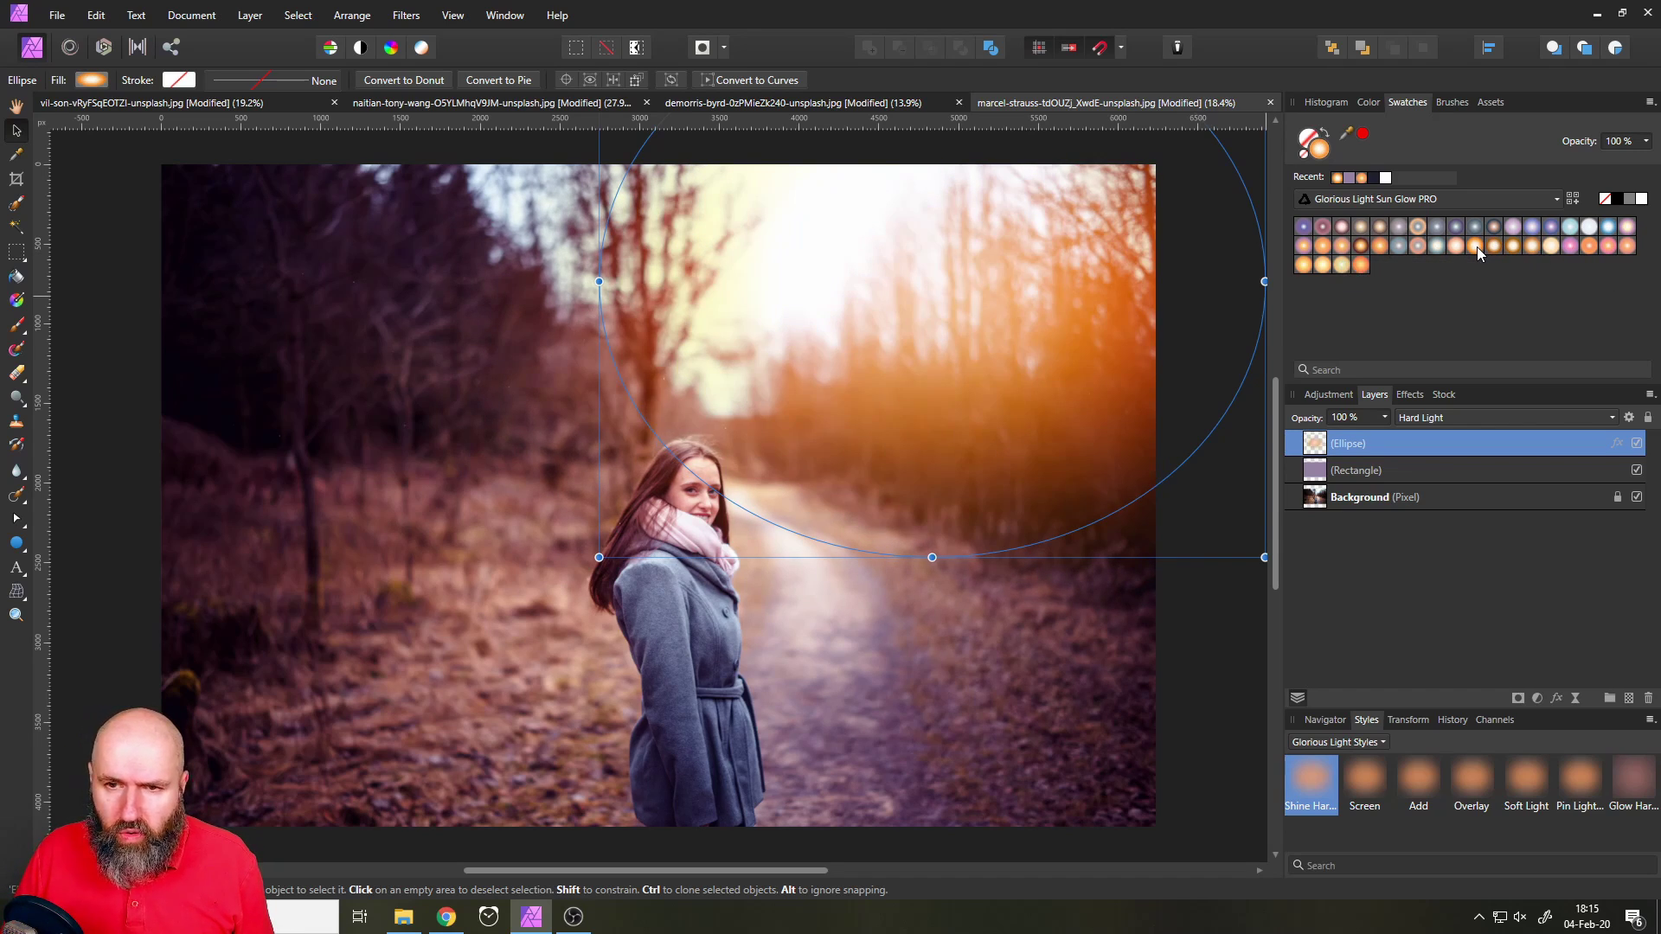
{"action": "left_click", "coordinate": [1457, 247]}
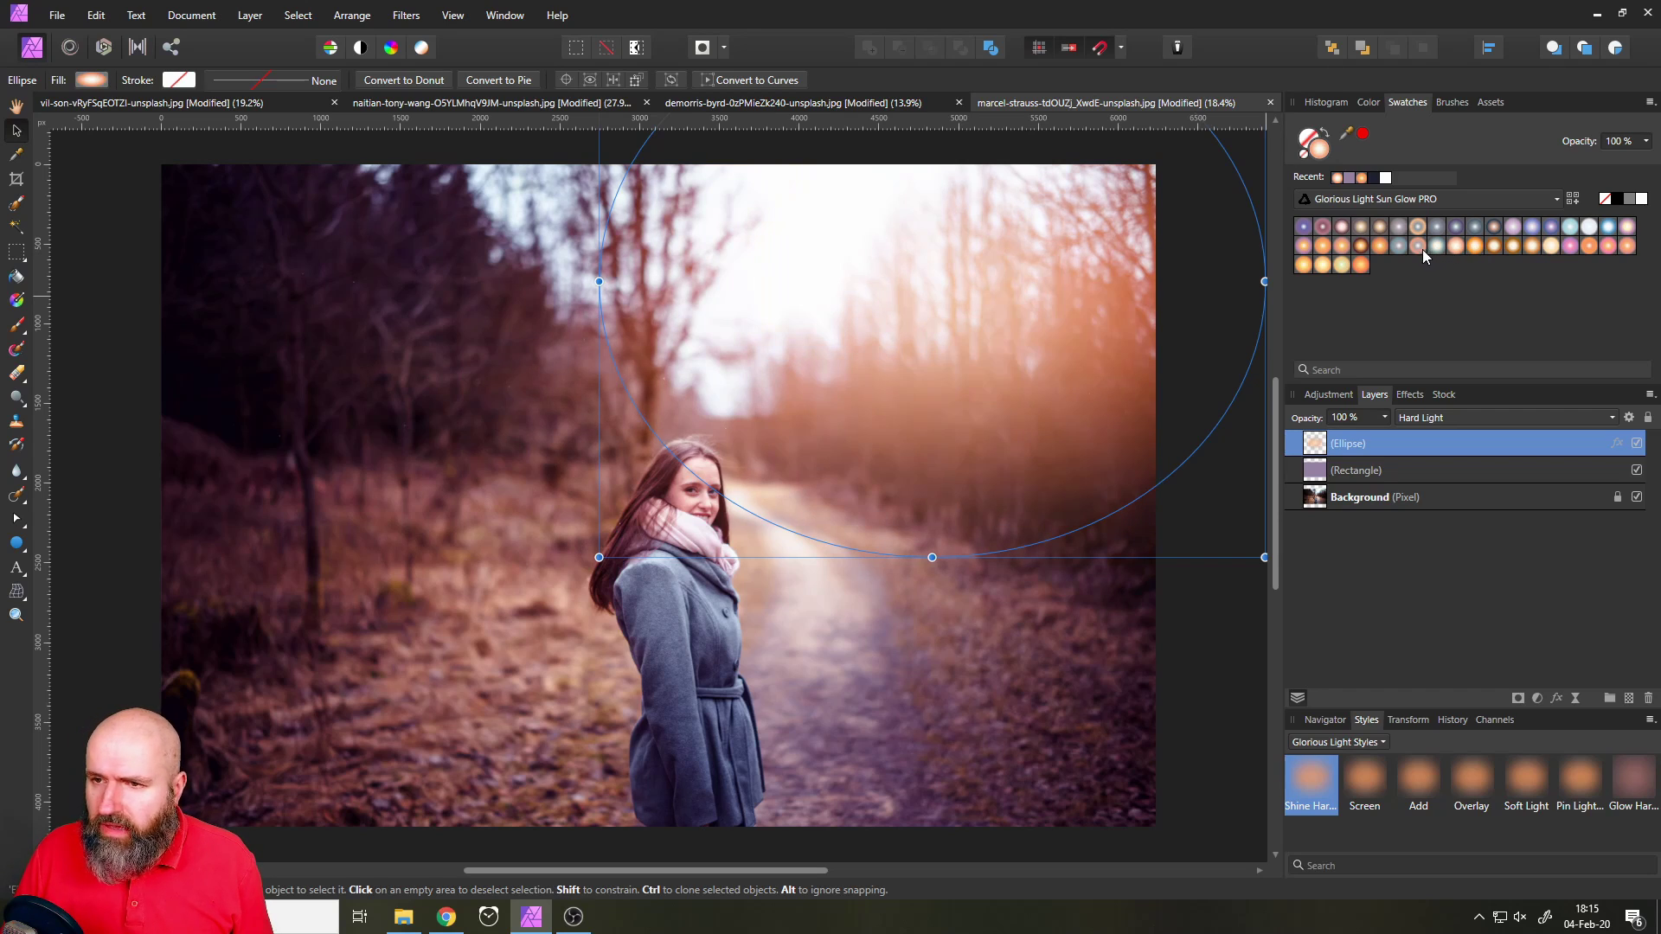
{"action": "left_click", "coordinate": [1378, 246]}
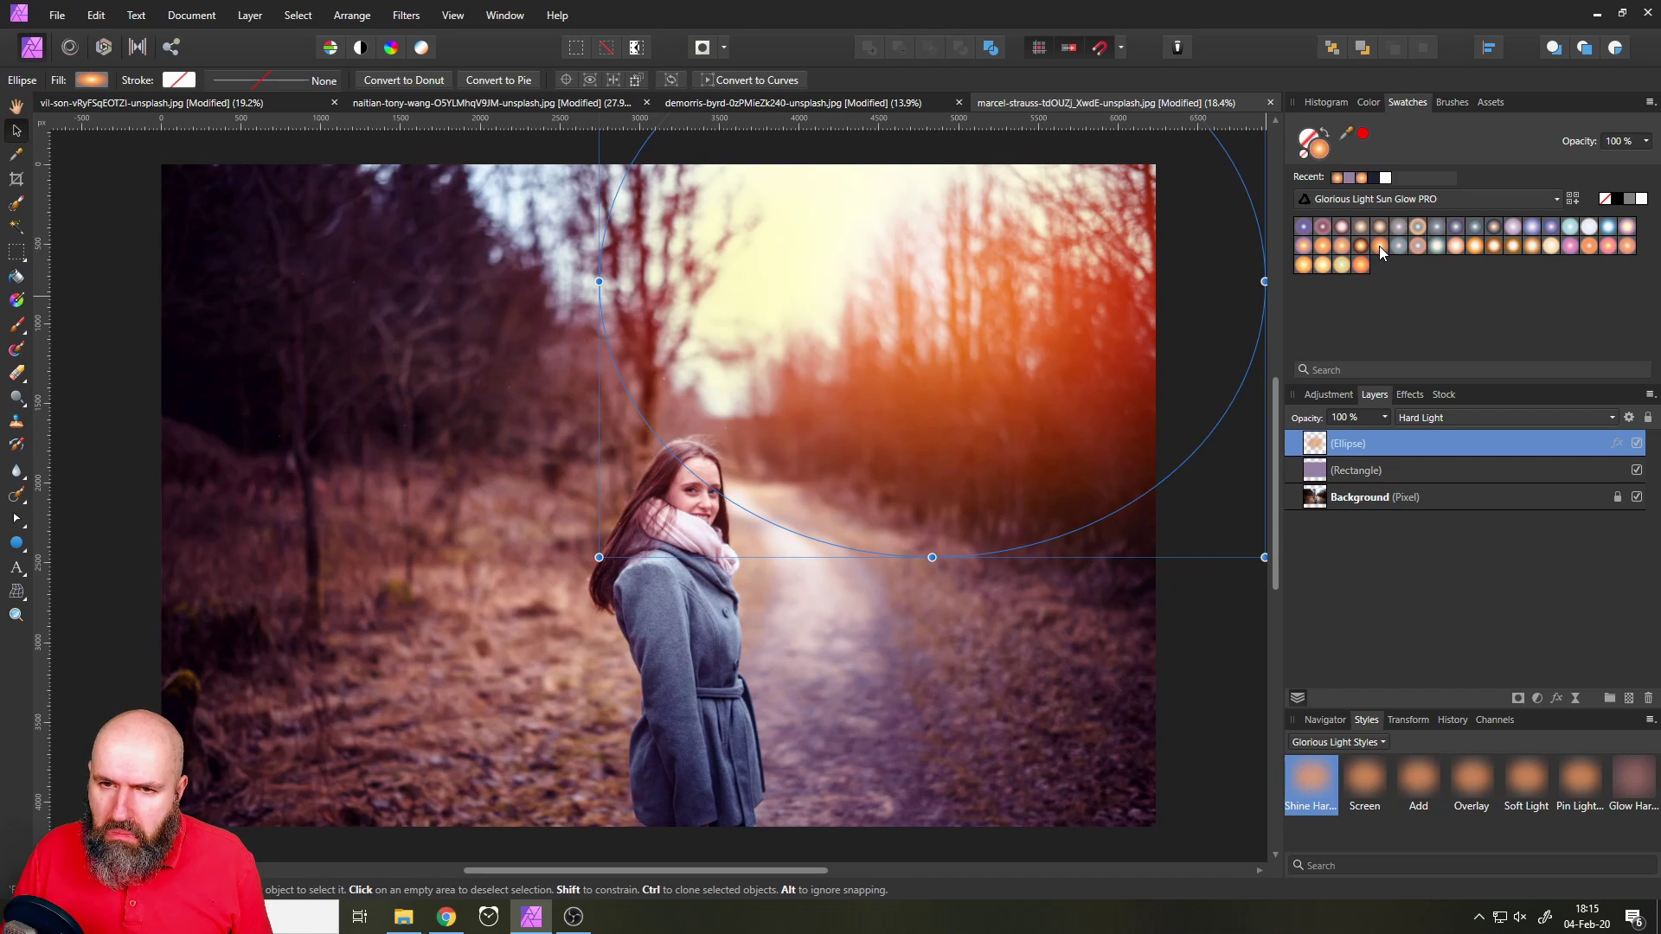
{"action": "left_click", "coordinate": [1304, 266]}
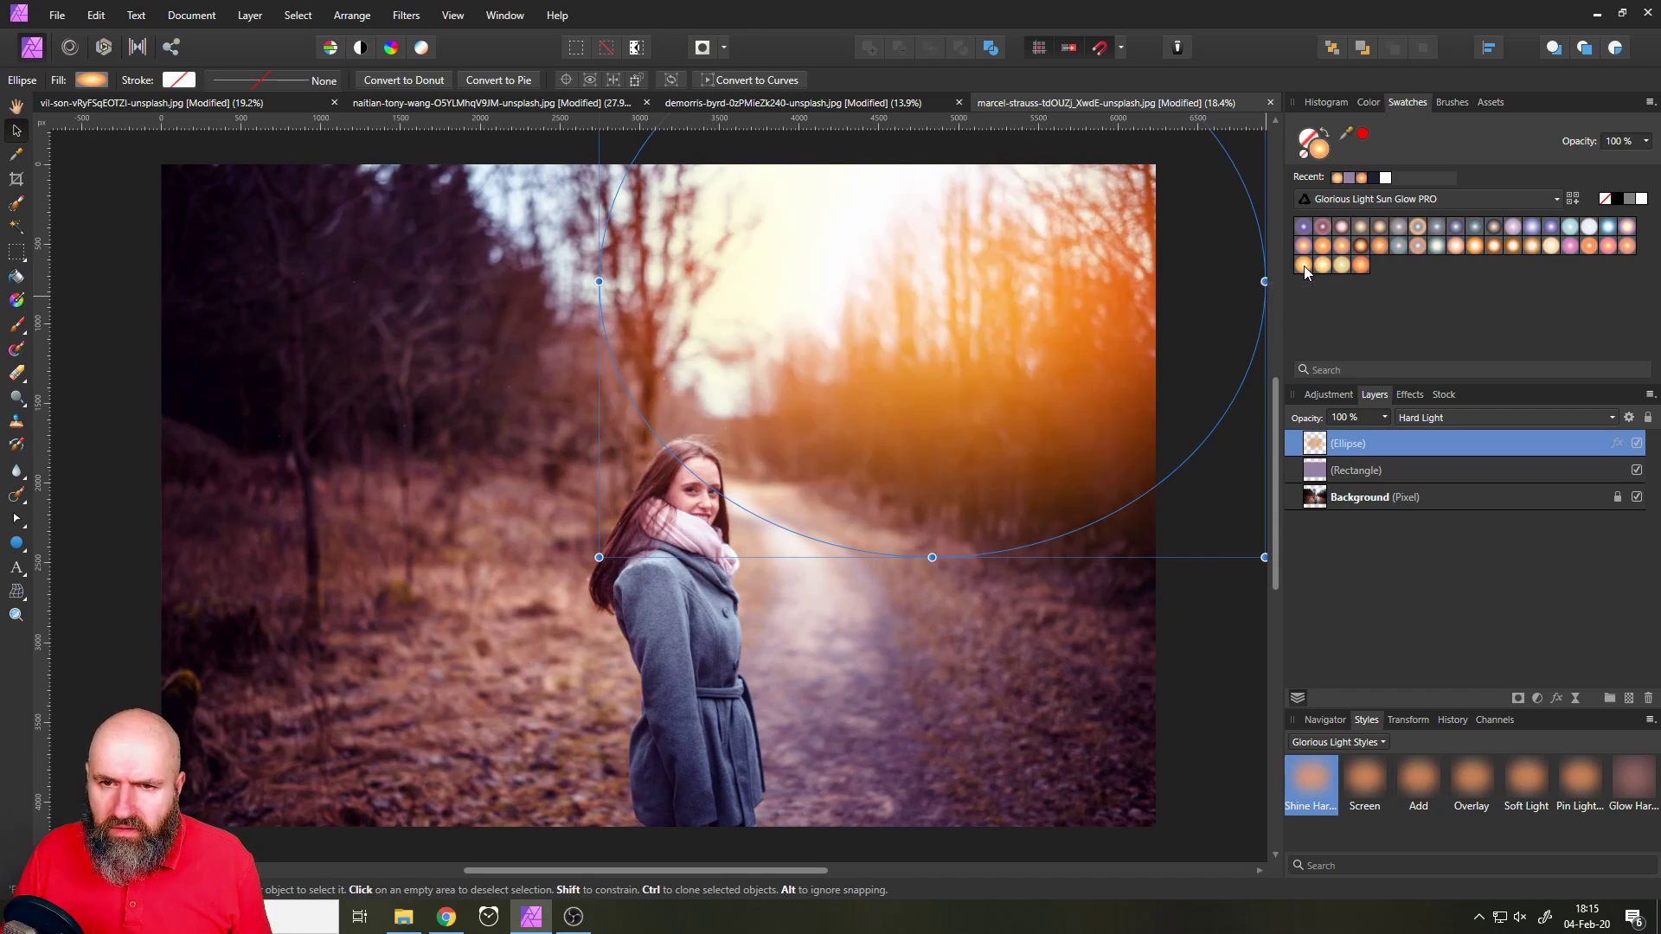
{"action": "left_click", "coordinate": [1382, 247]}
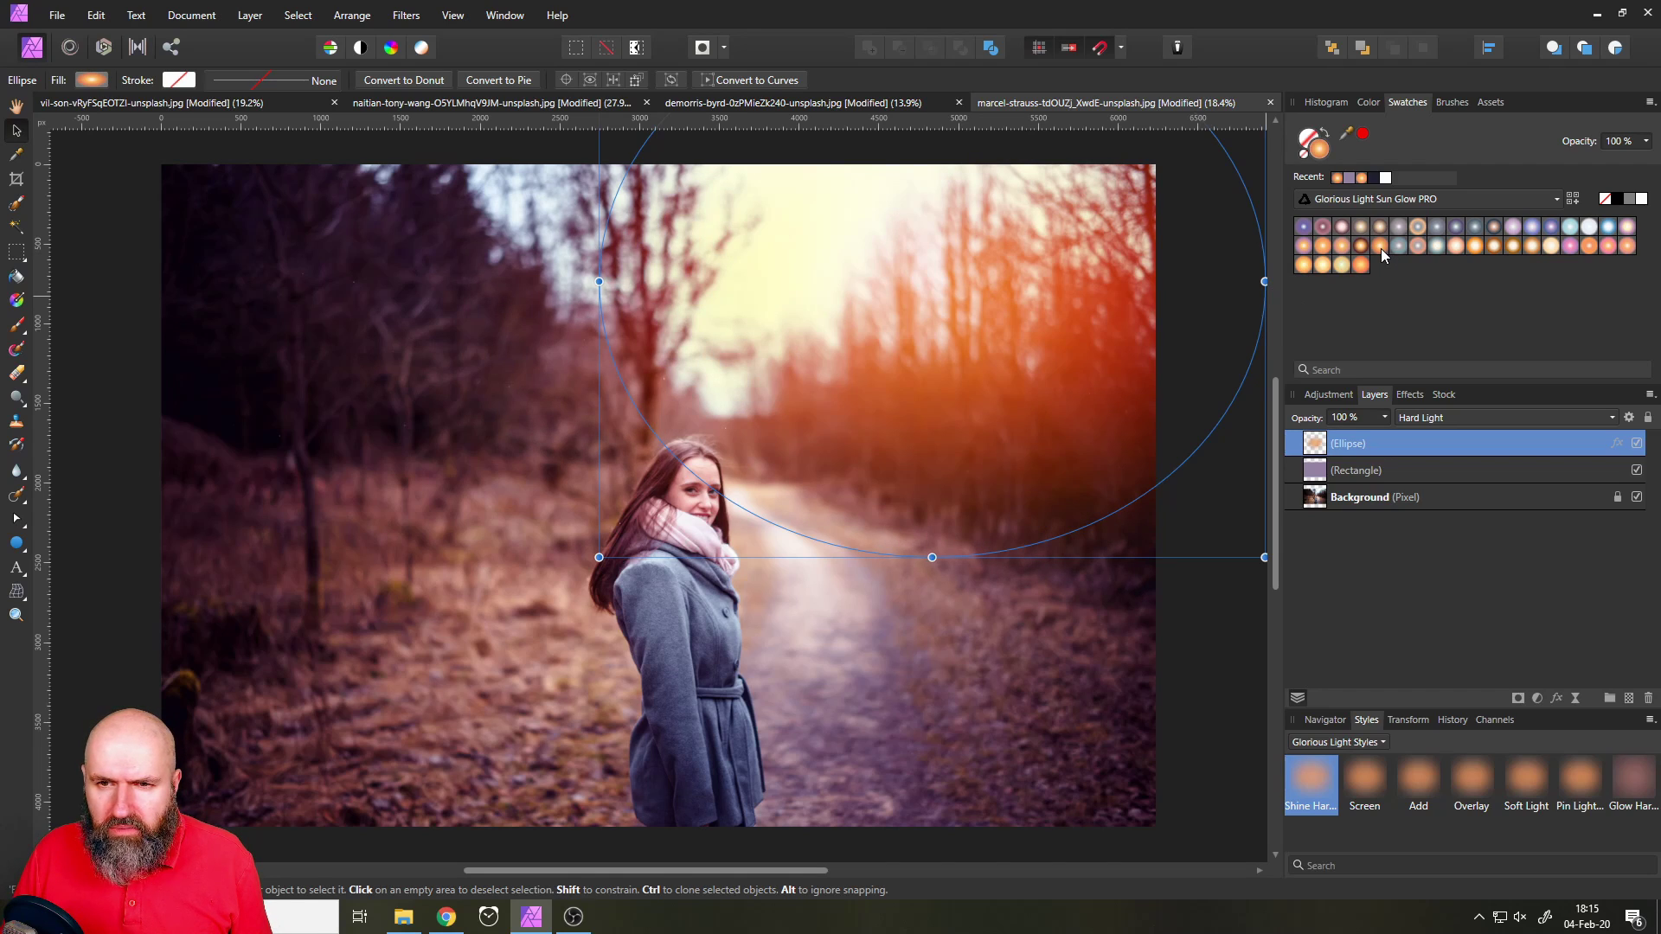
{"action": "left_click", "coordinate": [1185, 692]}
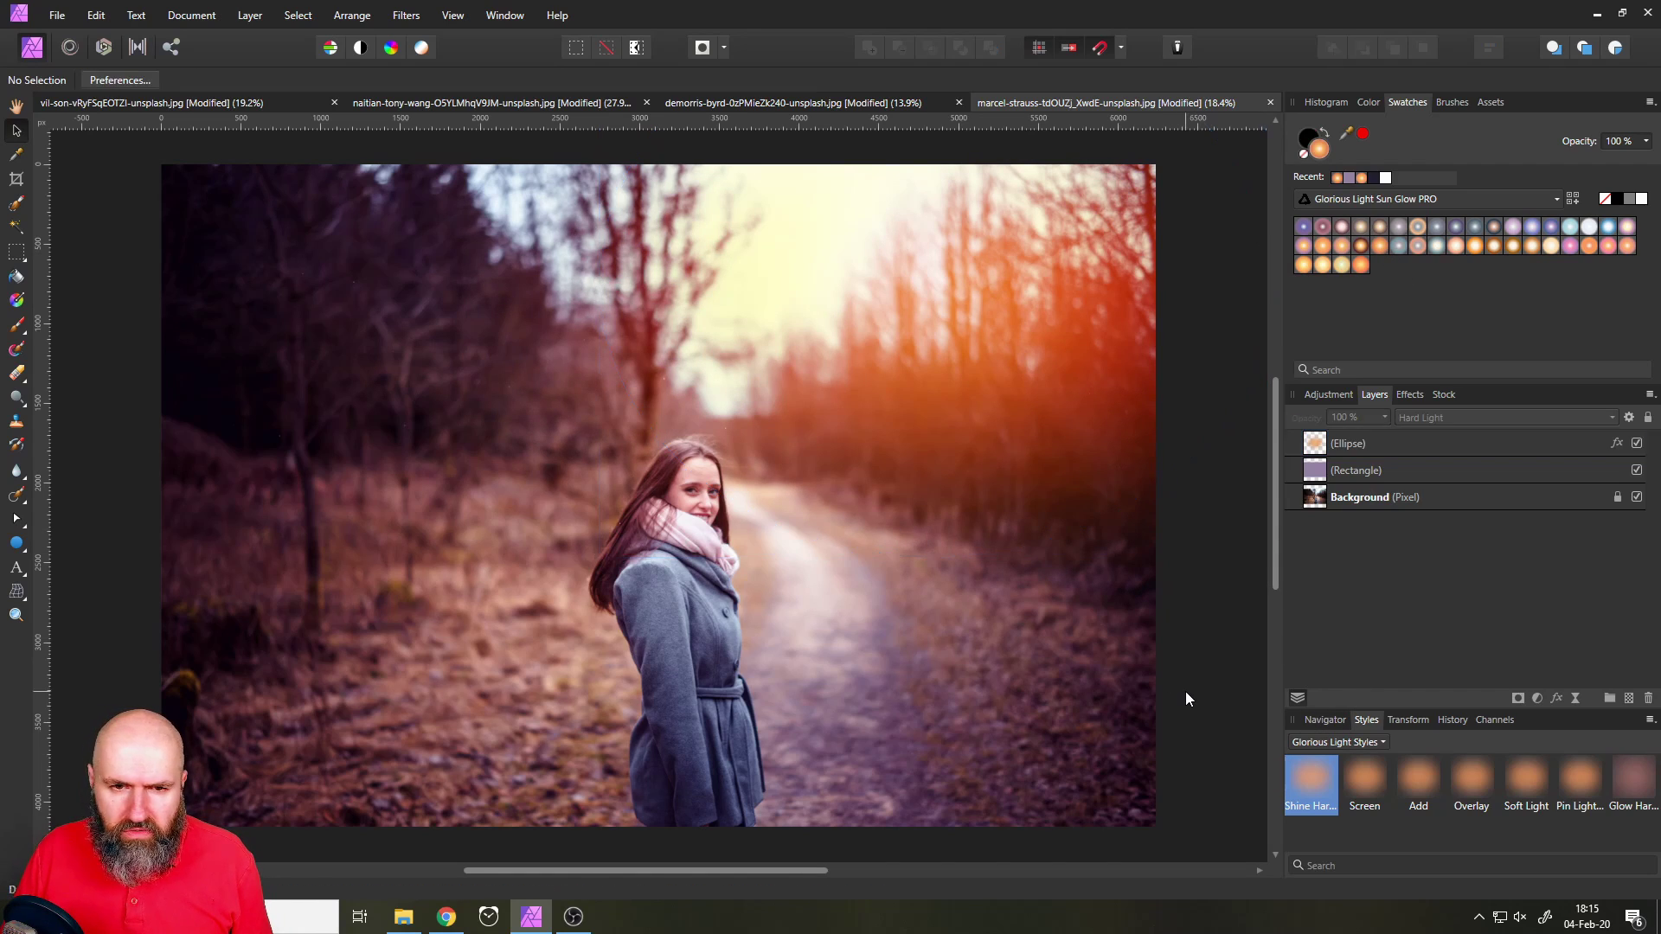
Add a Selective Color adjustment targeting Neutrals with Cyan -6% and Yellow 8%
{"action": "left_click", "coordinate": [1536, 698]}
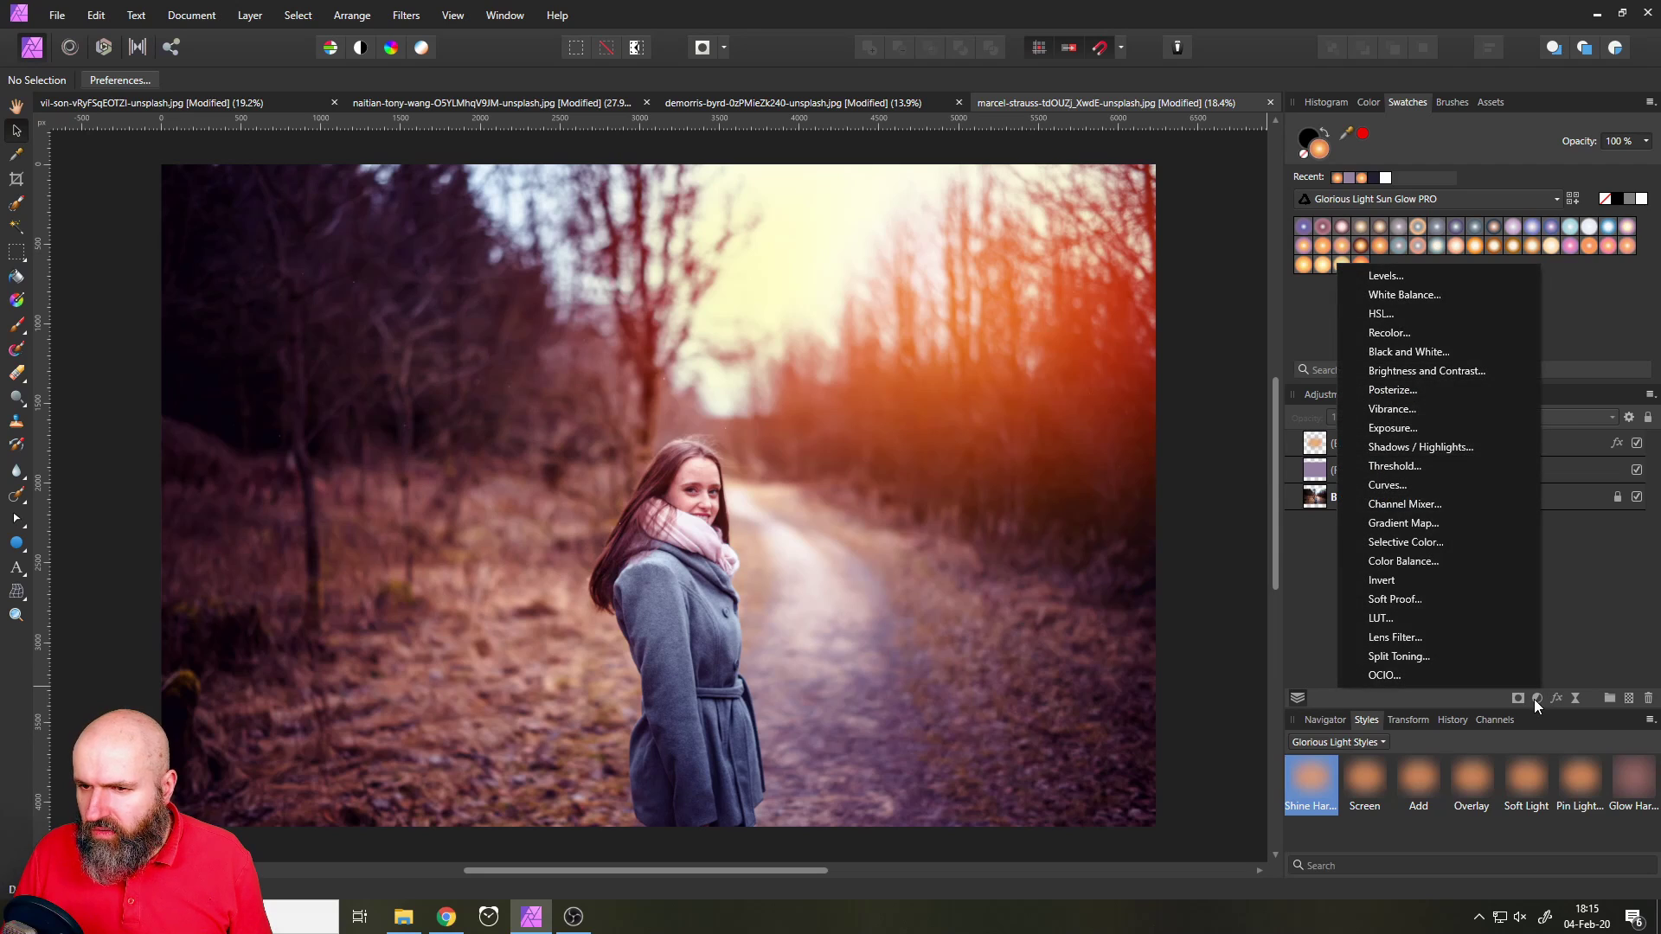
{"action": "left_click", "coordinate": [1440, 538]}
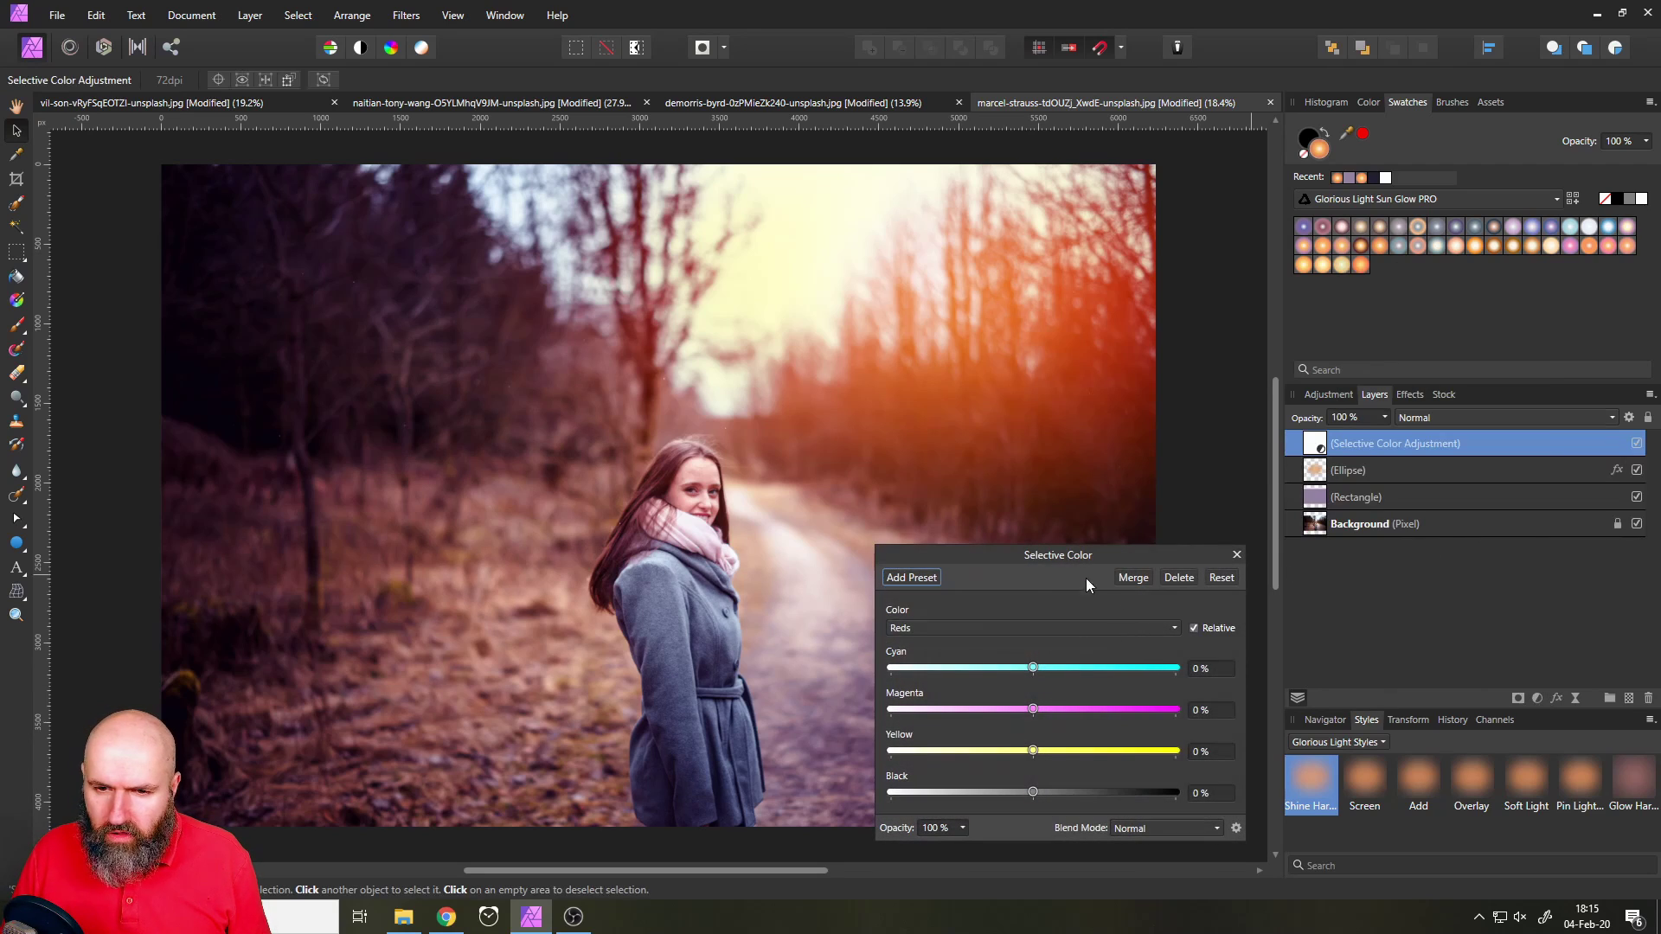
{"action": "left_click_drag", "start_coordinate": [1071, 545], "coordinate": [1165, 401]}
{"action": "left_click", "coordinate": [1056, 478]}
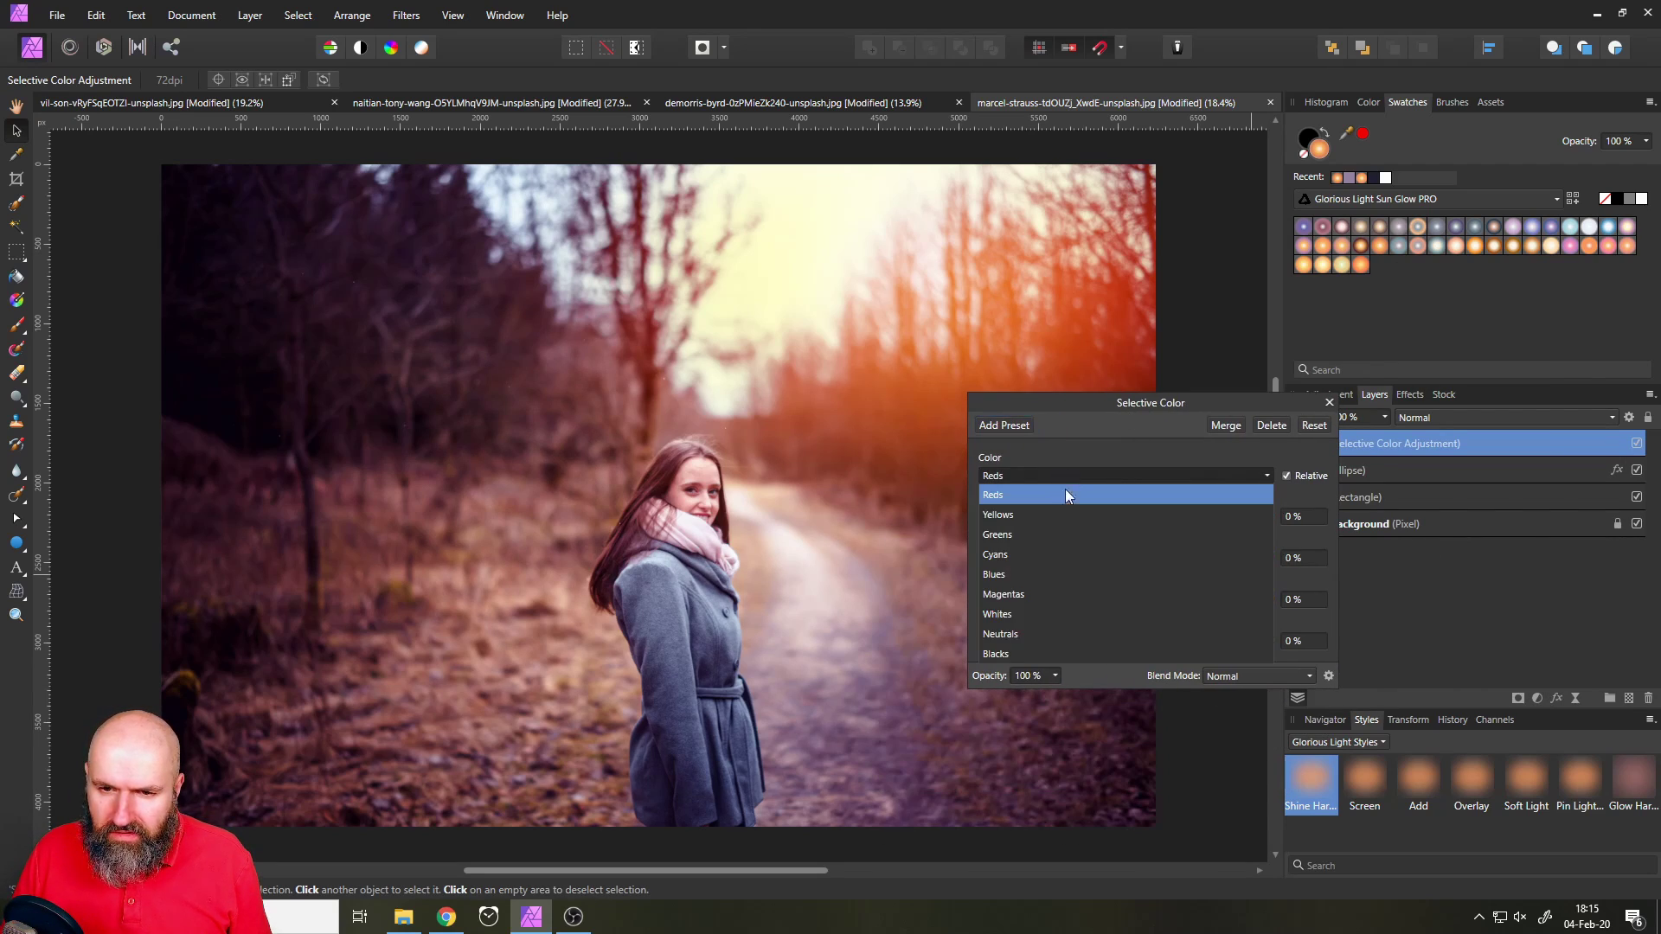
{"action": "left_click", "coordinate": [1037, 634]}
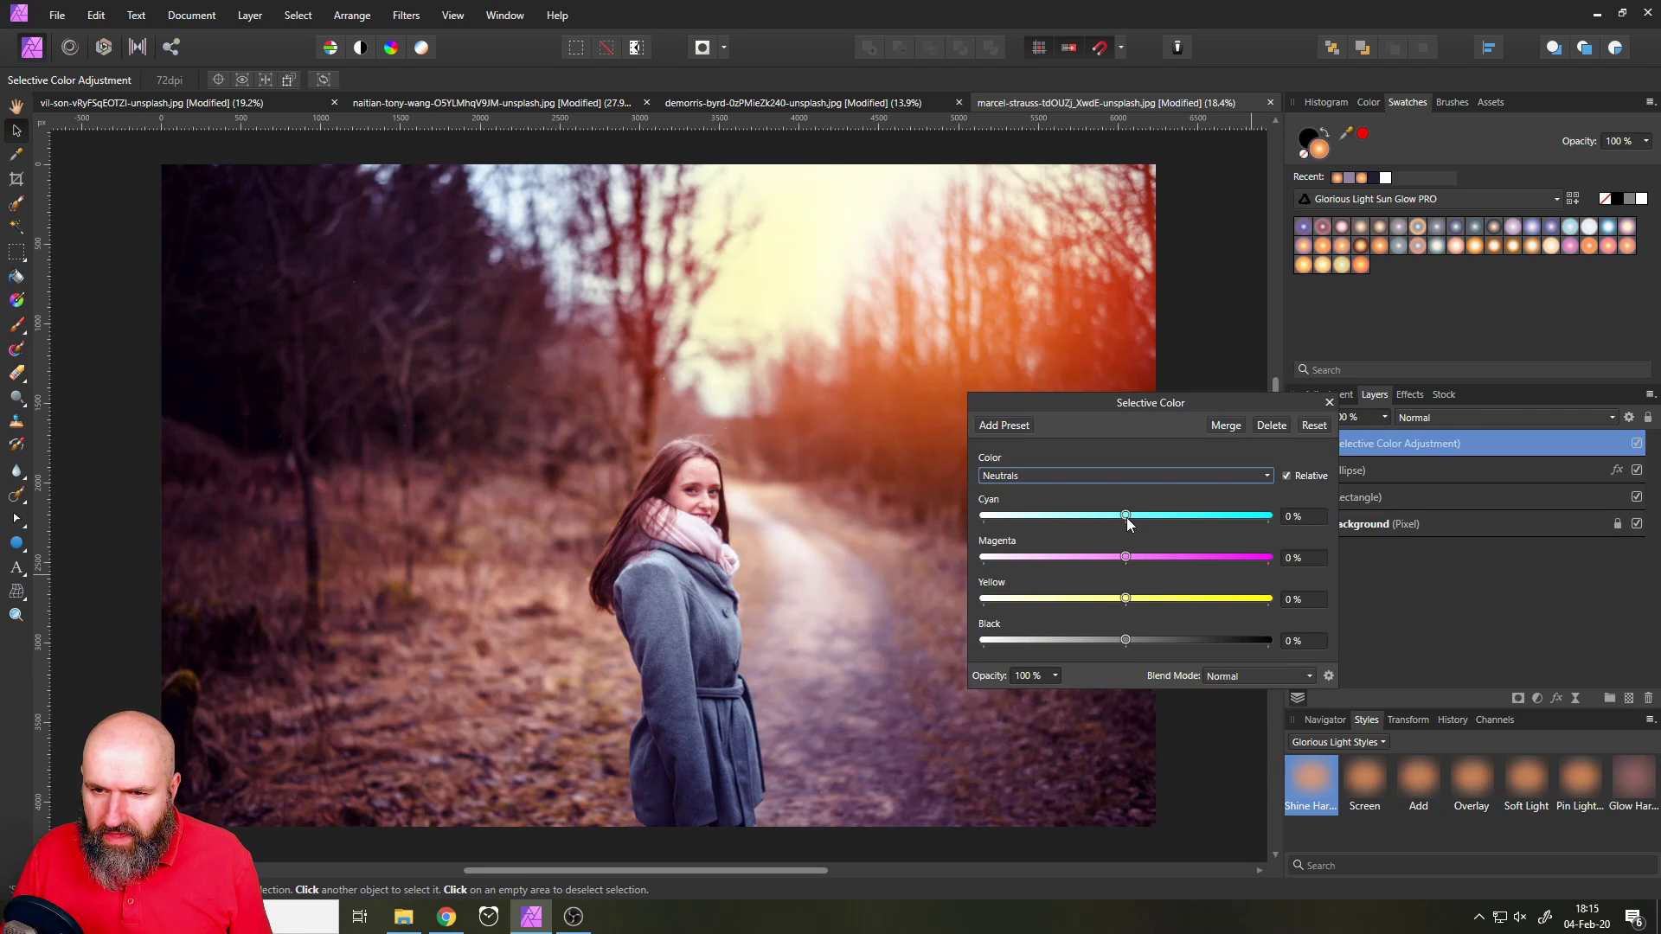
{"action": "left_click_drag", "start_coordinate": [1130, 517], "coordinate": [1119, 515]}
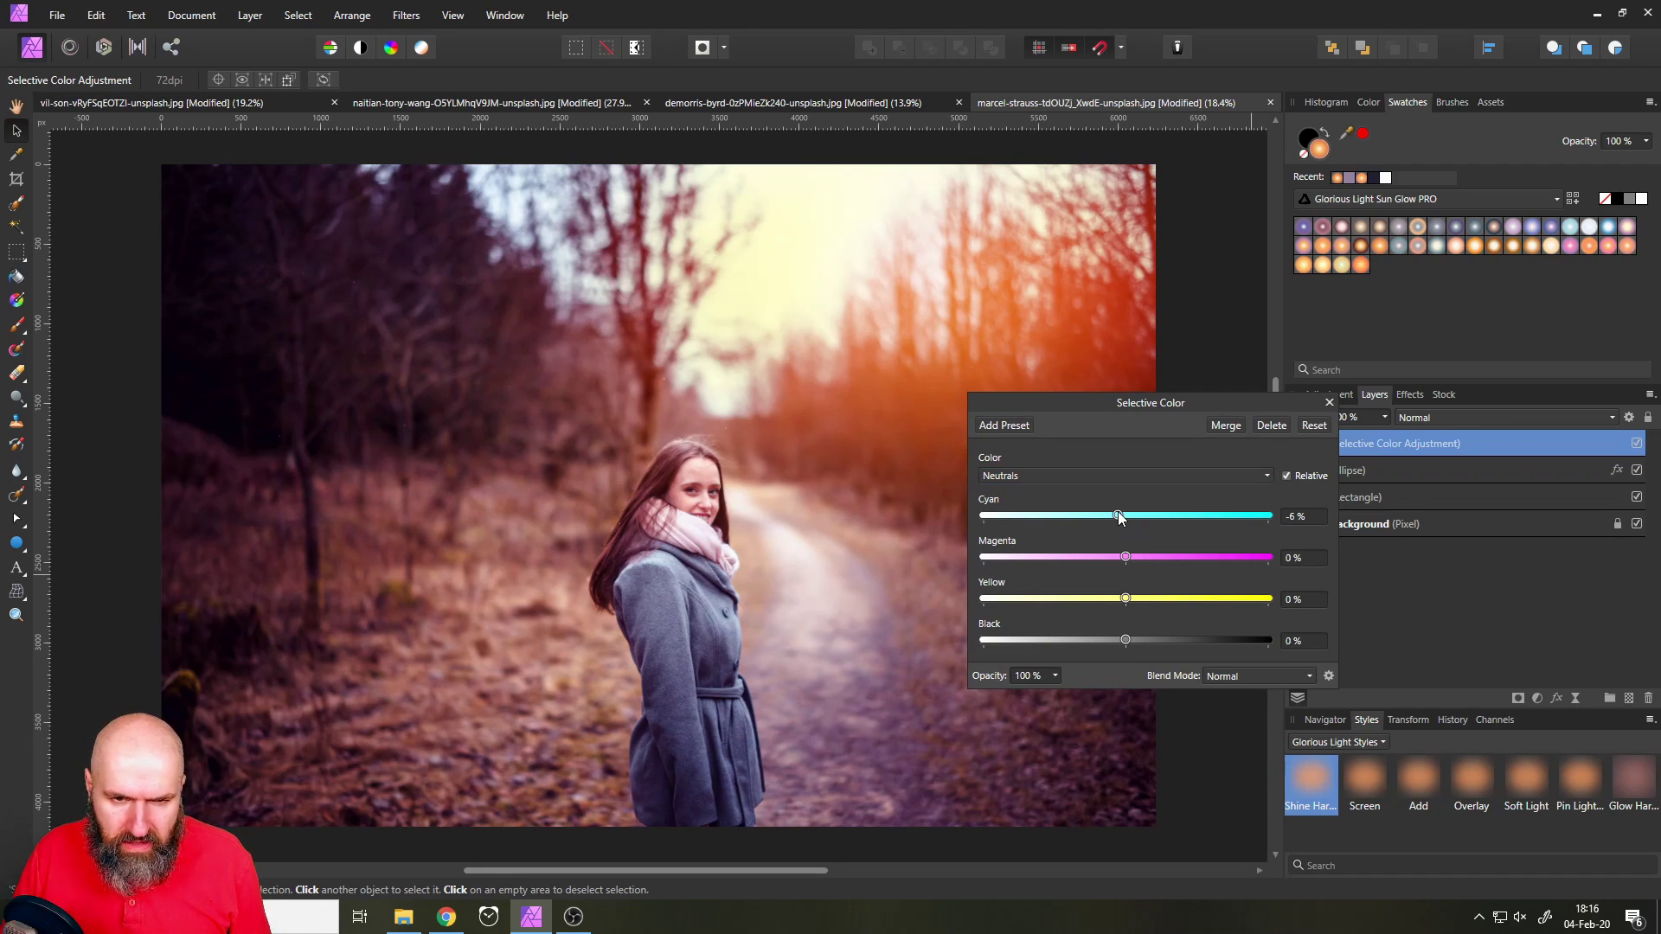
{"action": "left_click_drag", "start_coordinate": [1124, 553], "coordinate": [1137, 594]}
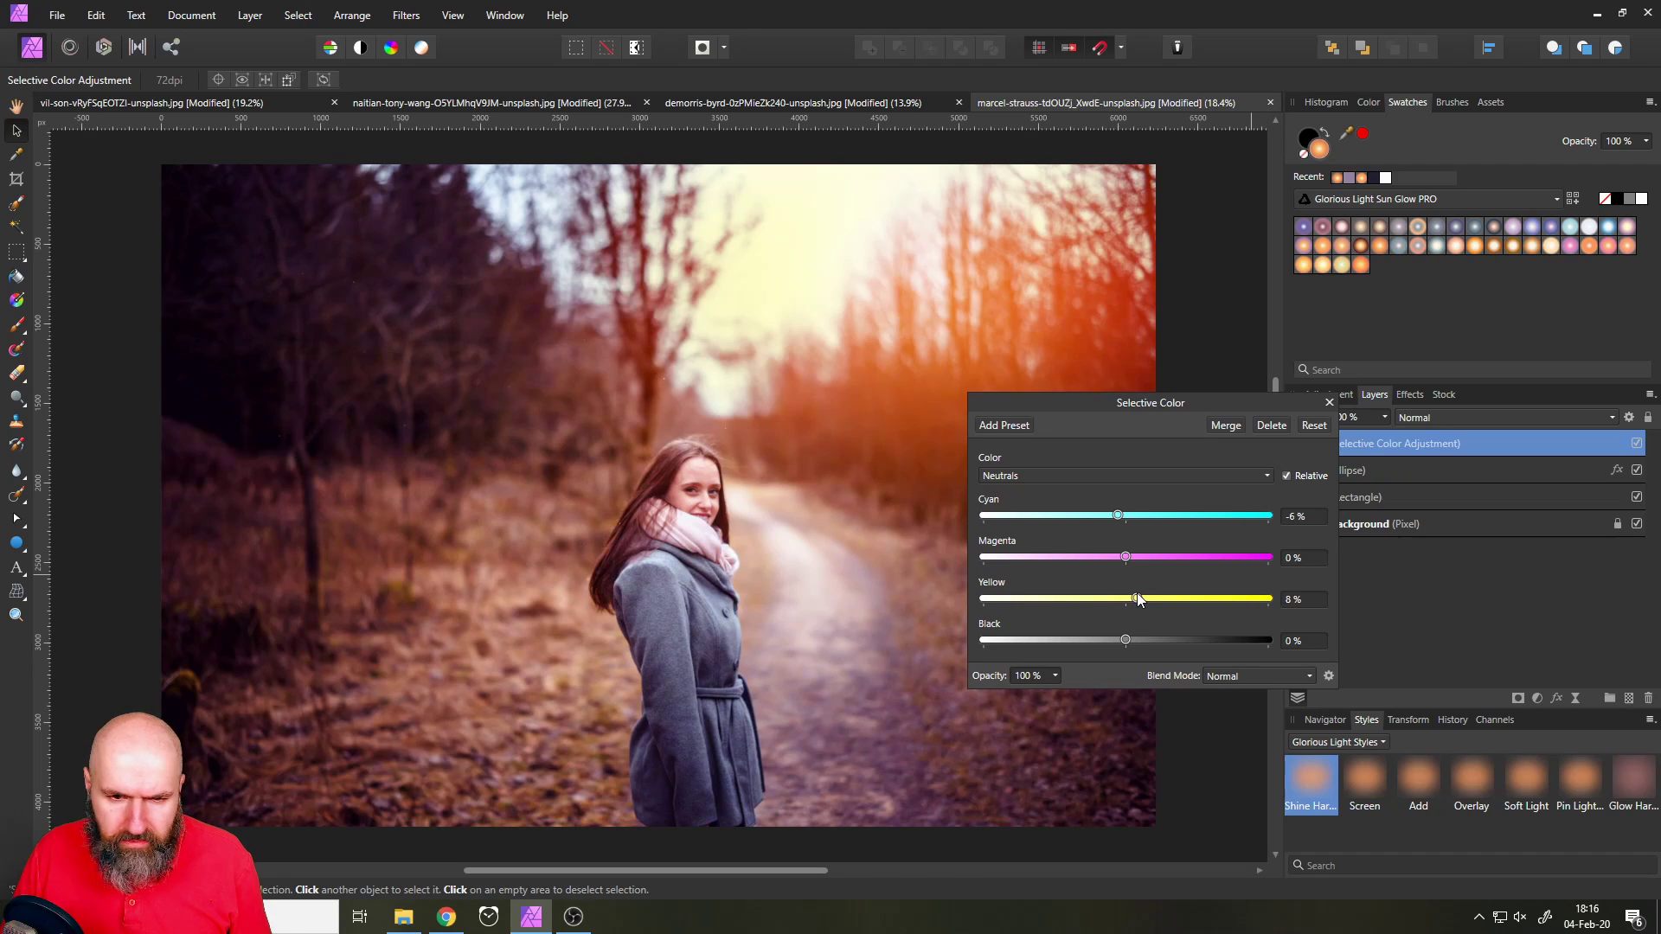
Group the Selective Color, glow ellipse and tint rectangle layers
{"action": "left_click", "coordinate": [1329, 403]}
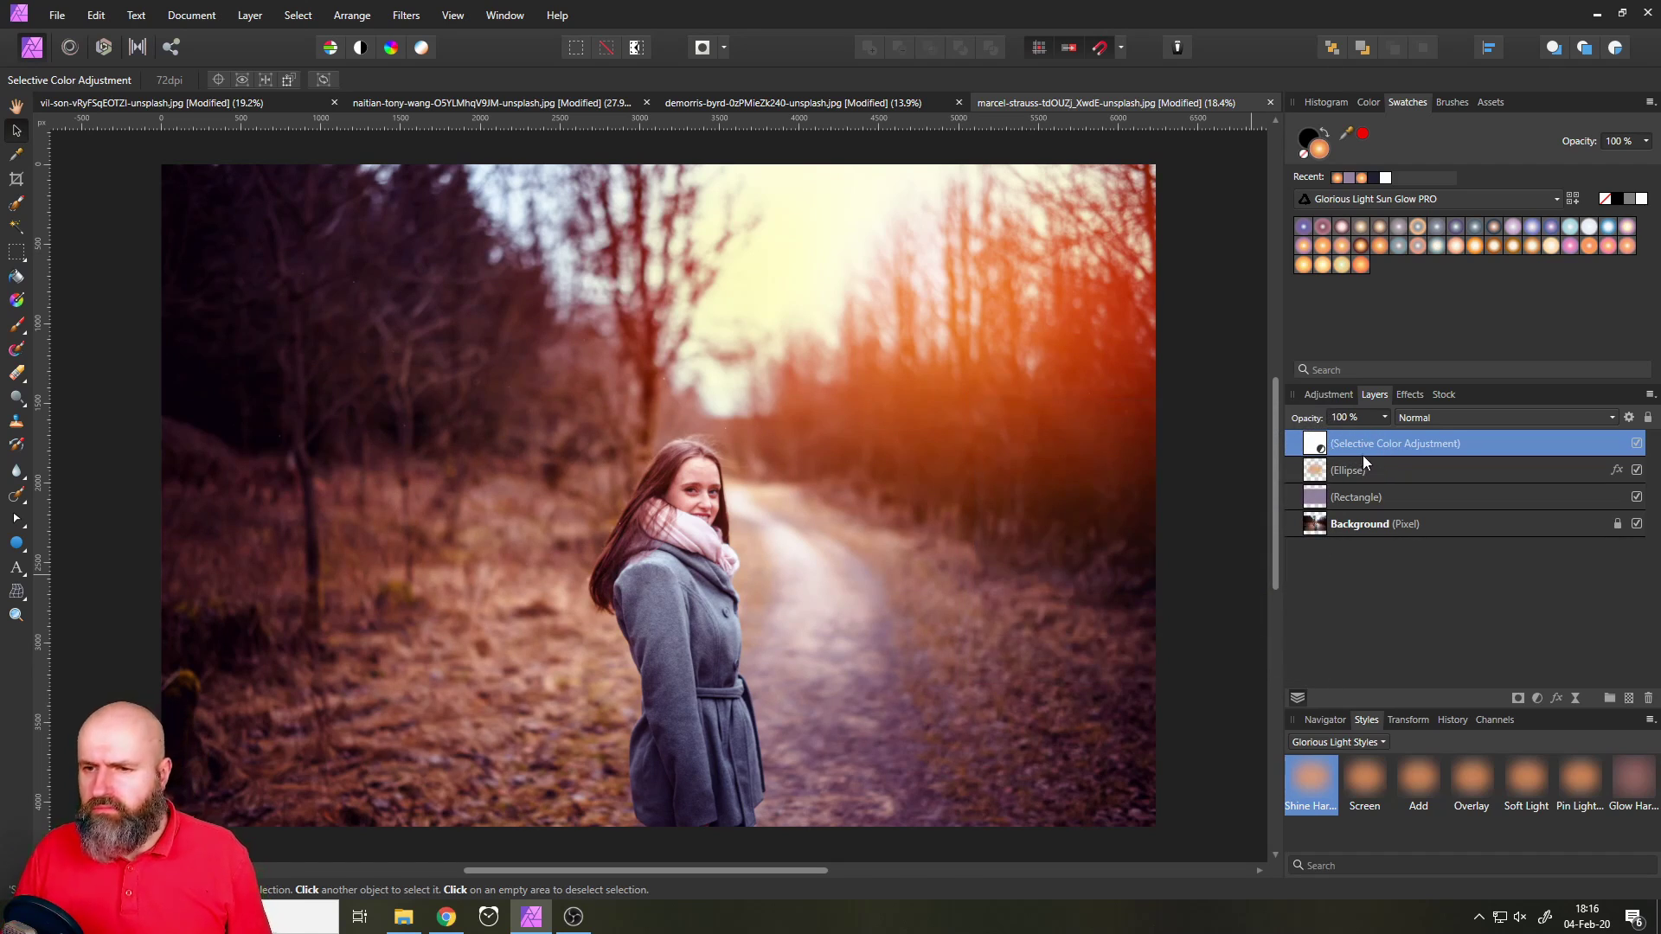
{"action": "left_click", "coordinate": [1391, 494], "text": "shift"}
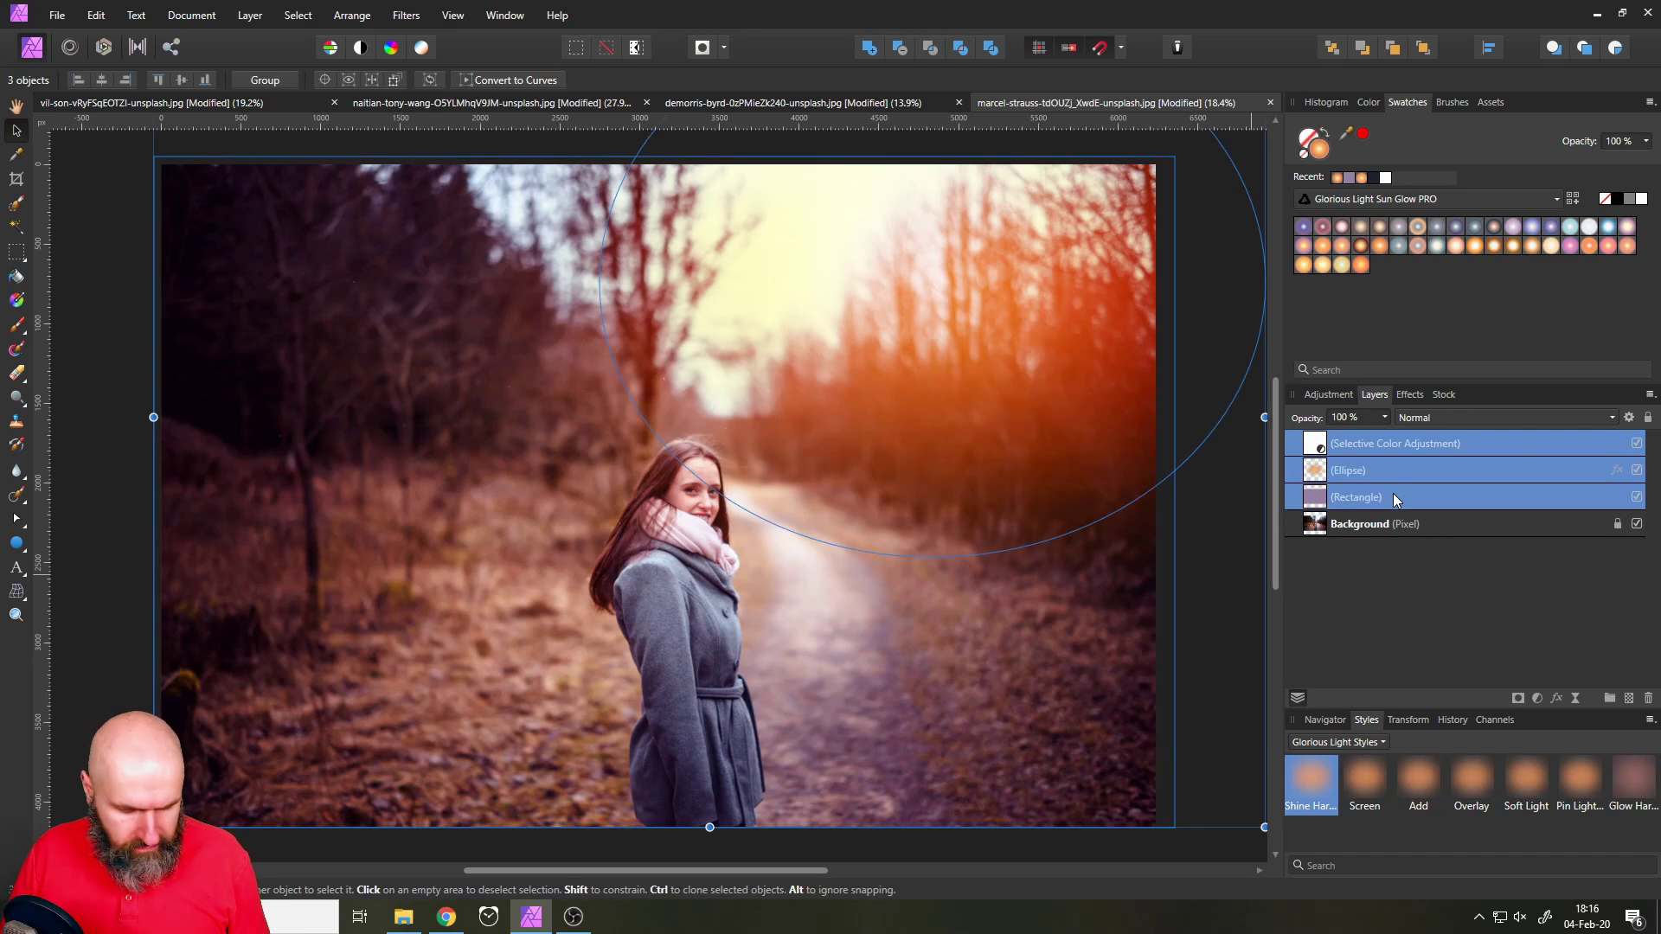
{"action": "key", "text": "ctrl+g"}
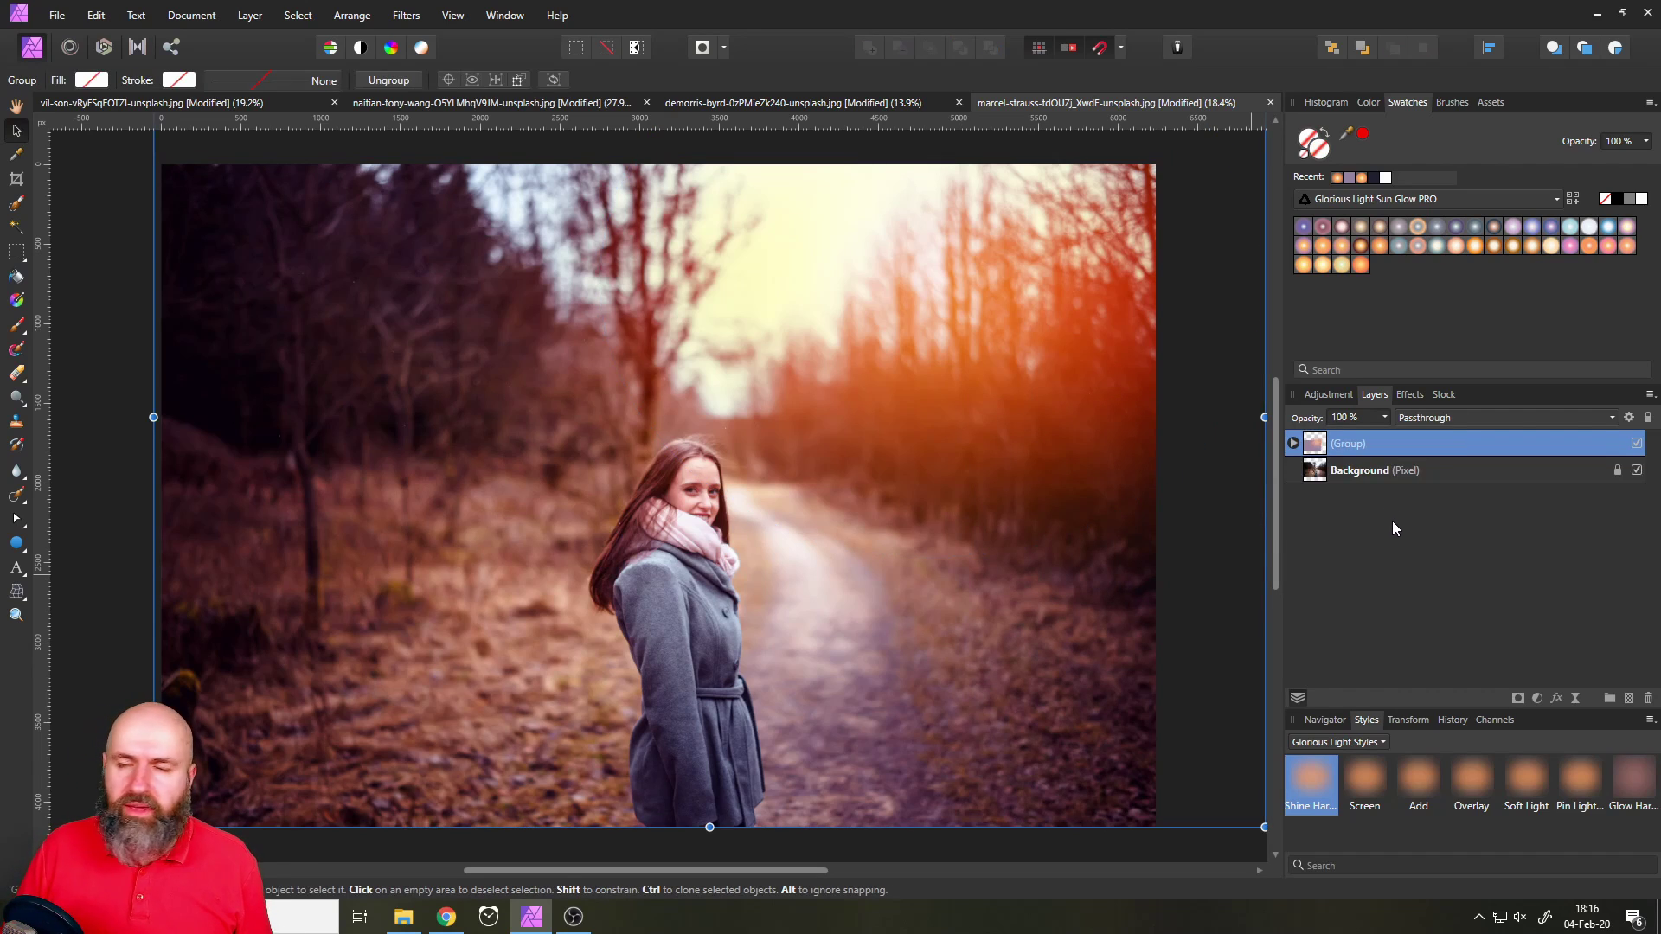
Toggle the group's visibility to compare before and after, then switch to the flower-field photo
{"action": "left_click", "coordinate": [1636, 444]}
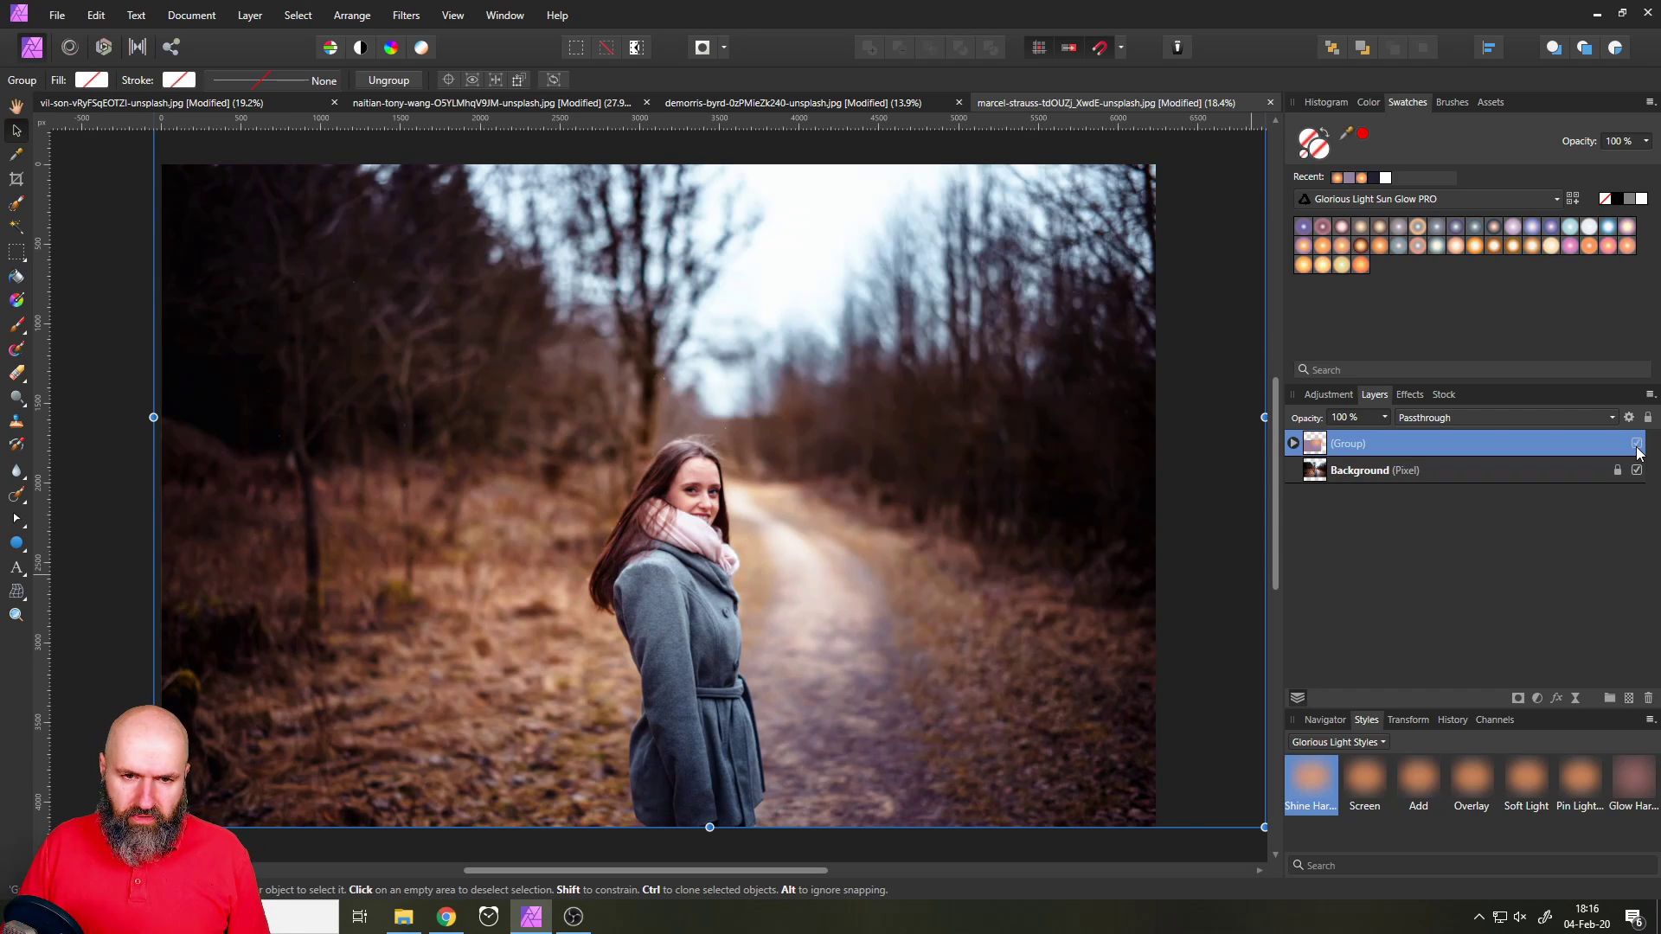
{"action": "left_click", "coordinate": [1637, 443]}
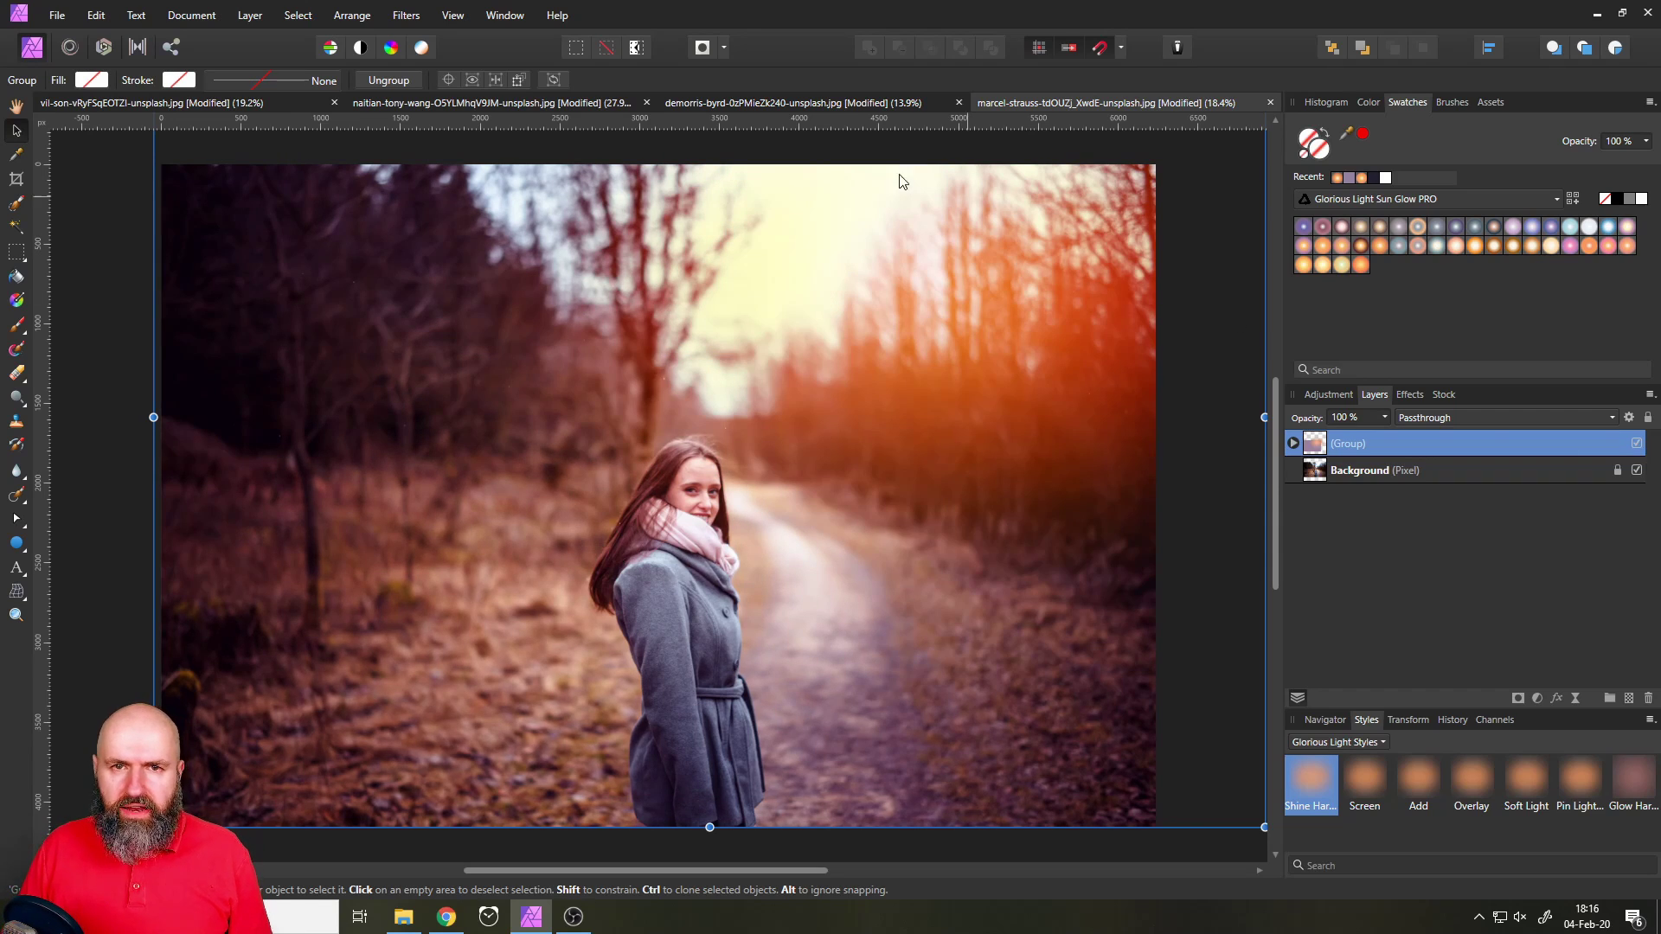
{"action": "left_click", "coordinate": [799, 103]}
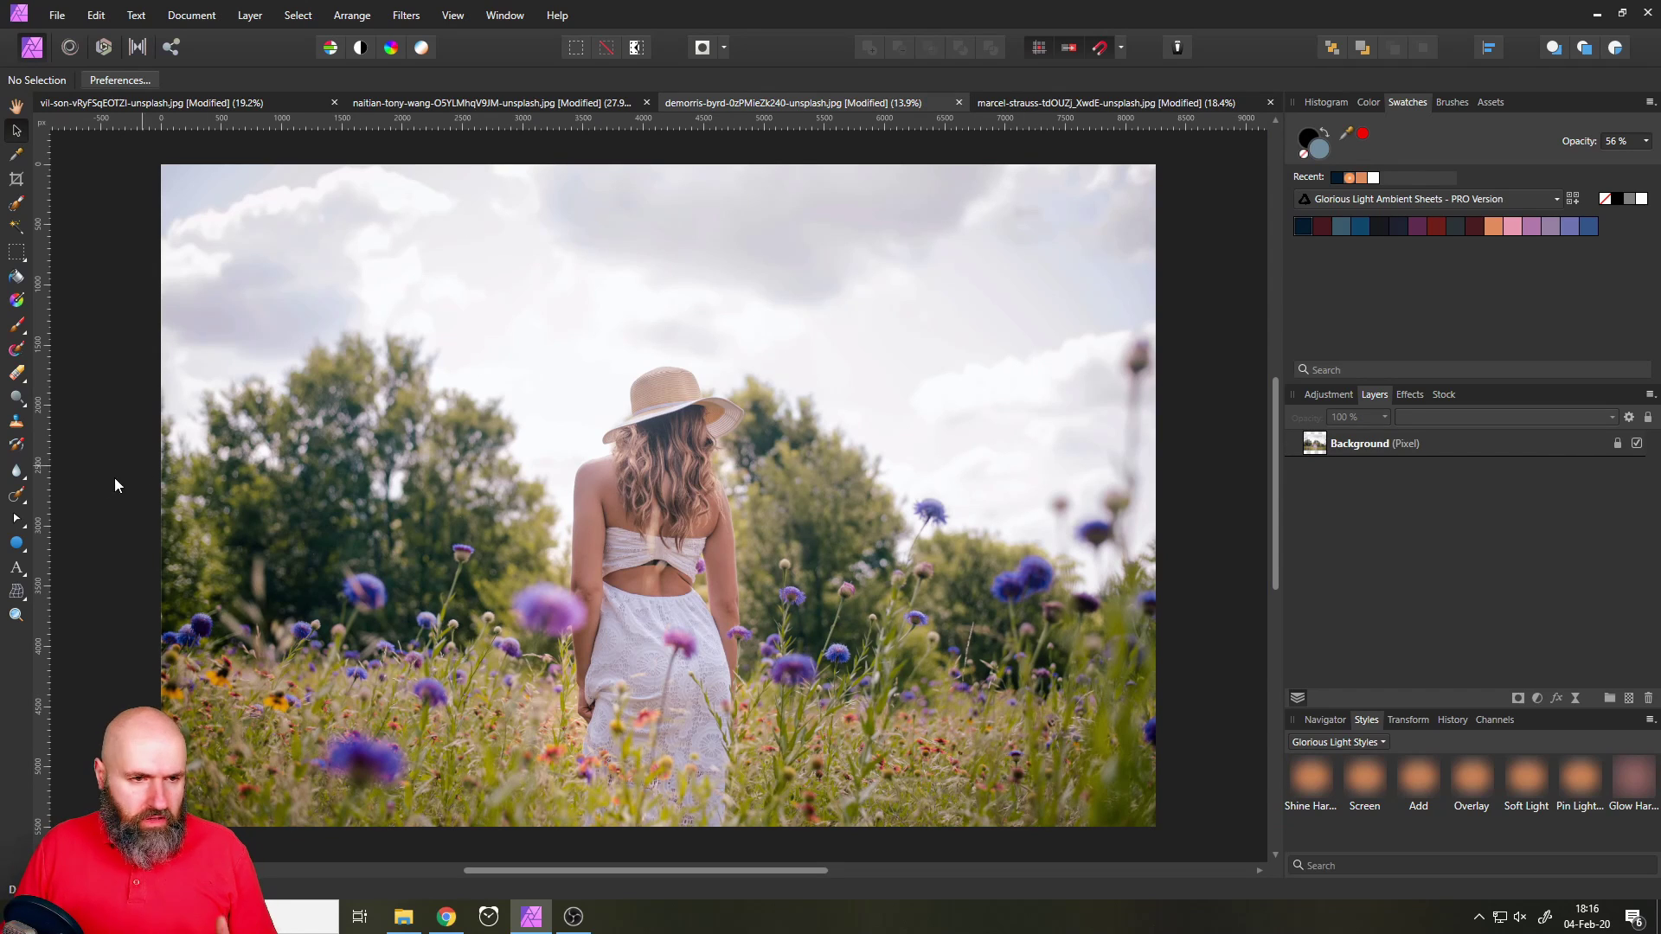
Draw a rectangle covering the whole meadow photo and set its blend mode to Soft Light
{"action": "left_click", "coordinate": [16, 542]}
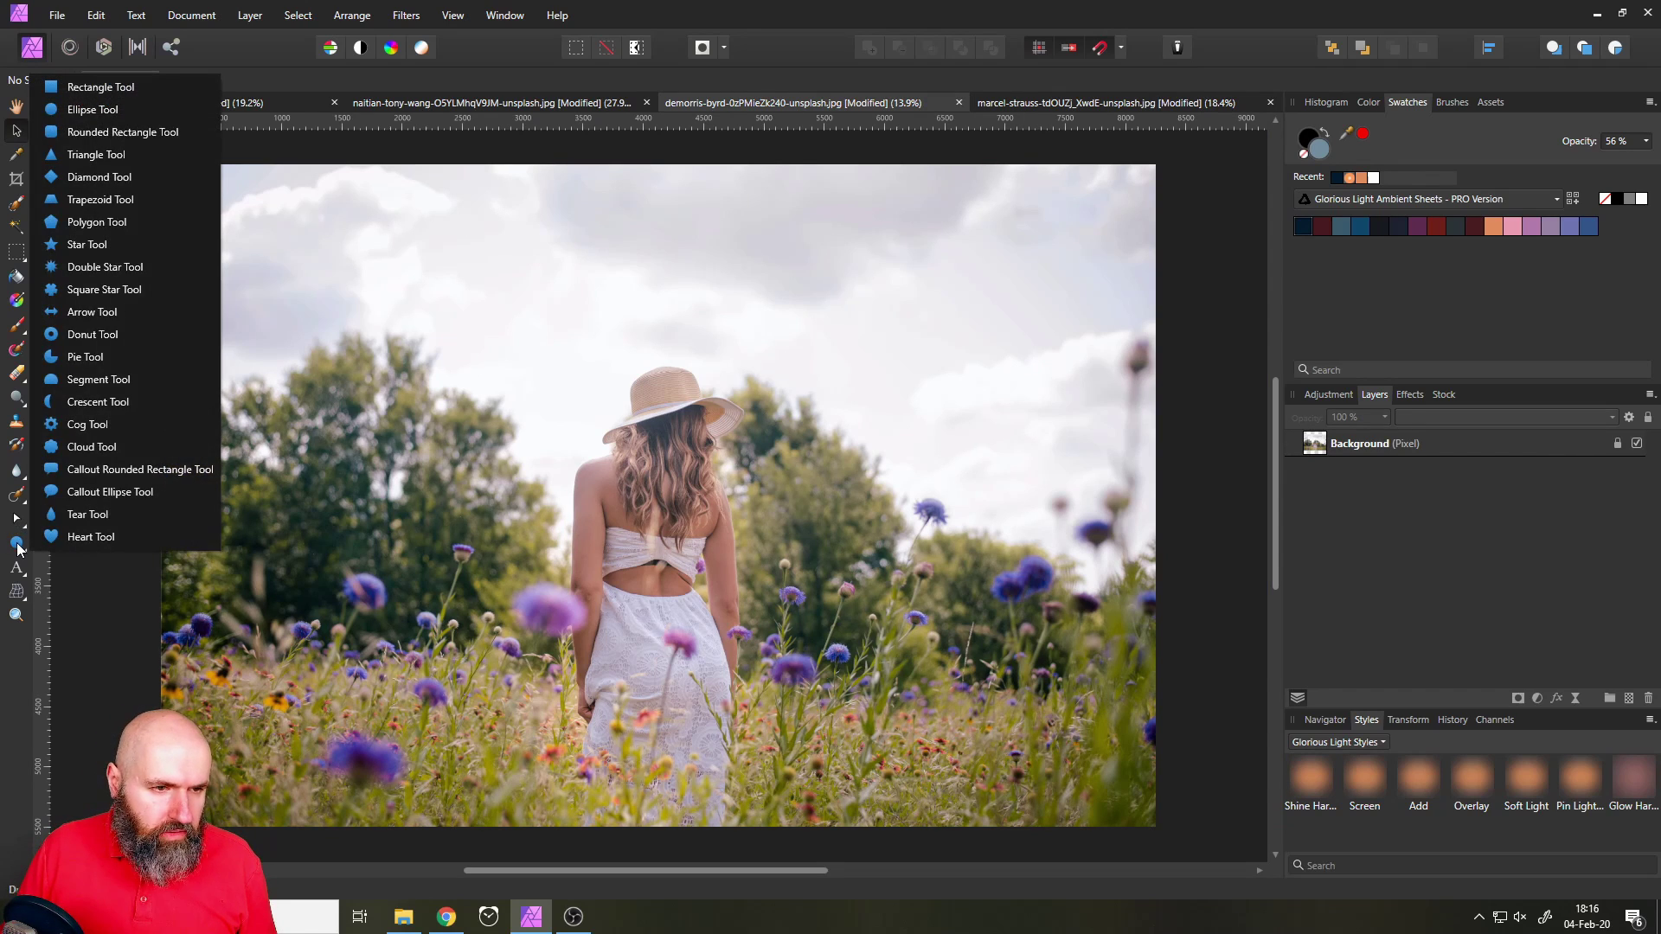
{"action": "left_click", "coordinate": [77, 87]}
{"action": "left_click_drag", "start_coordinate": [146, 154], "coordinate": [1172, 837]}
{"action": "left_click", "coordinate": [1431, 418]}
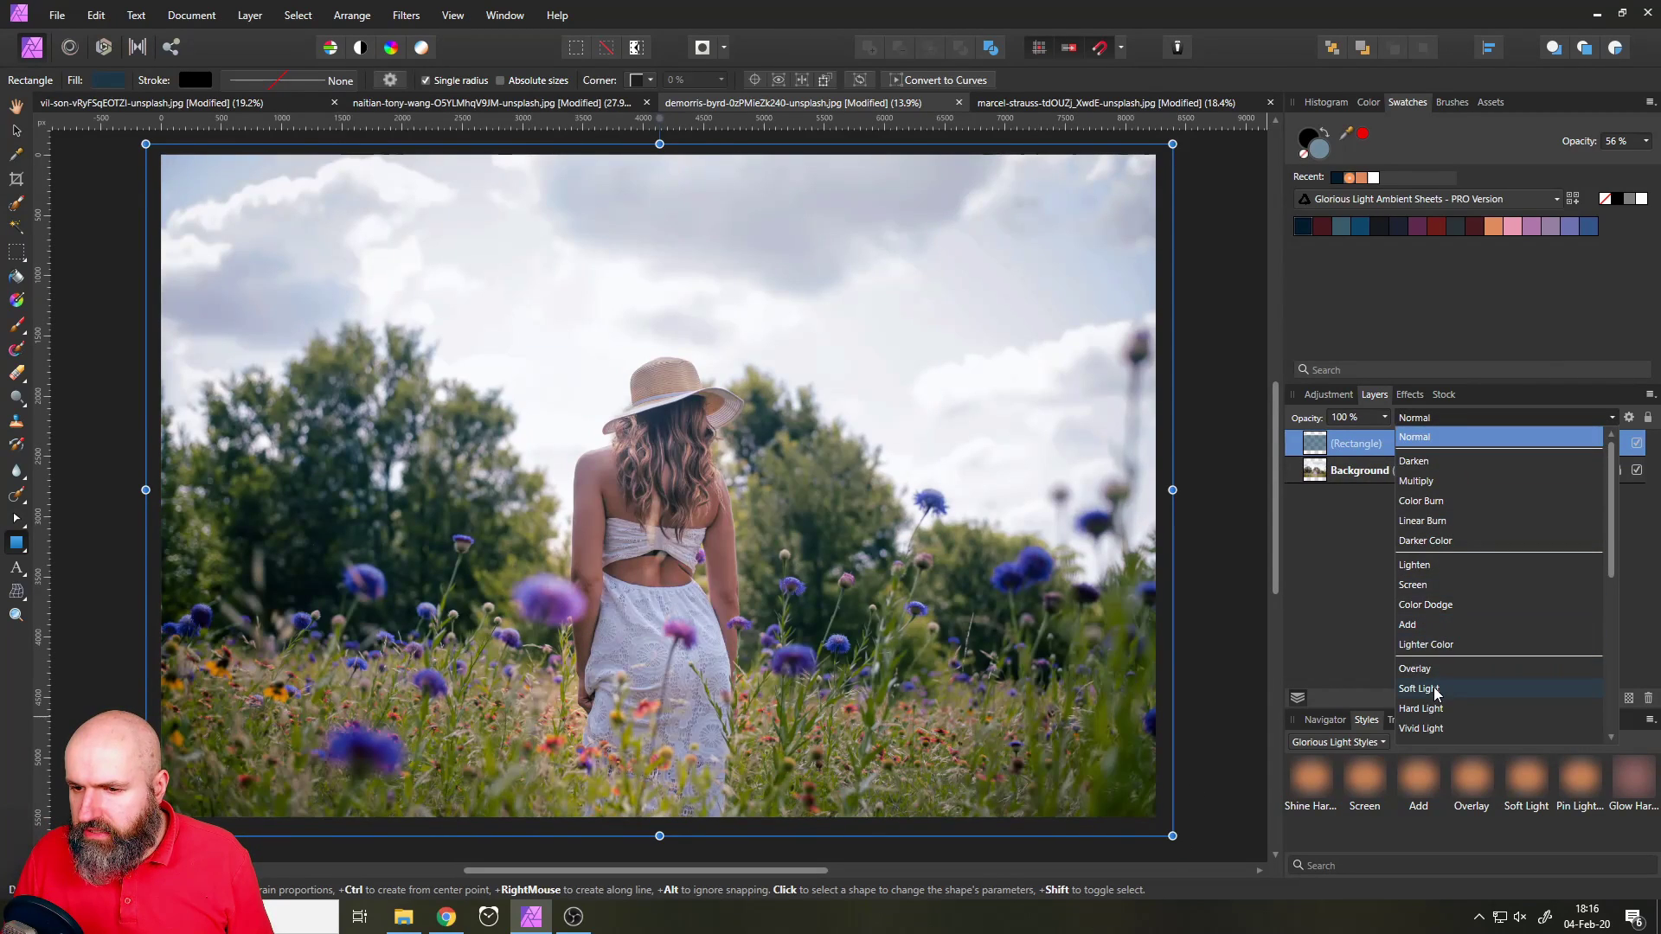
{"action": "left_click", "coordinate": [1435, 689]}
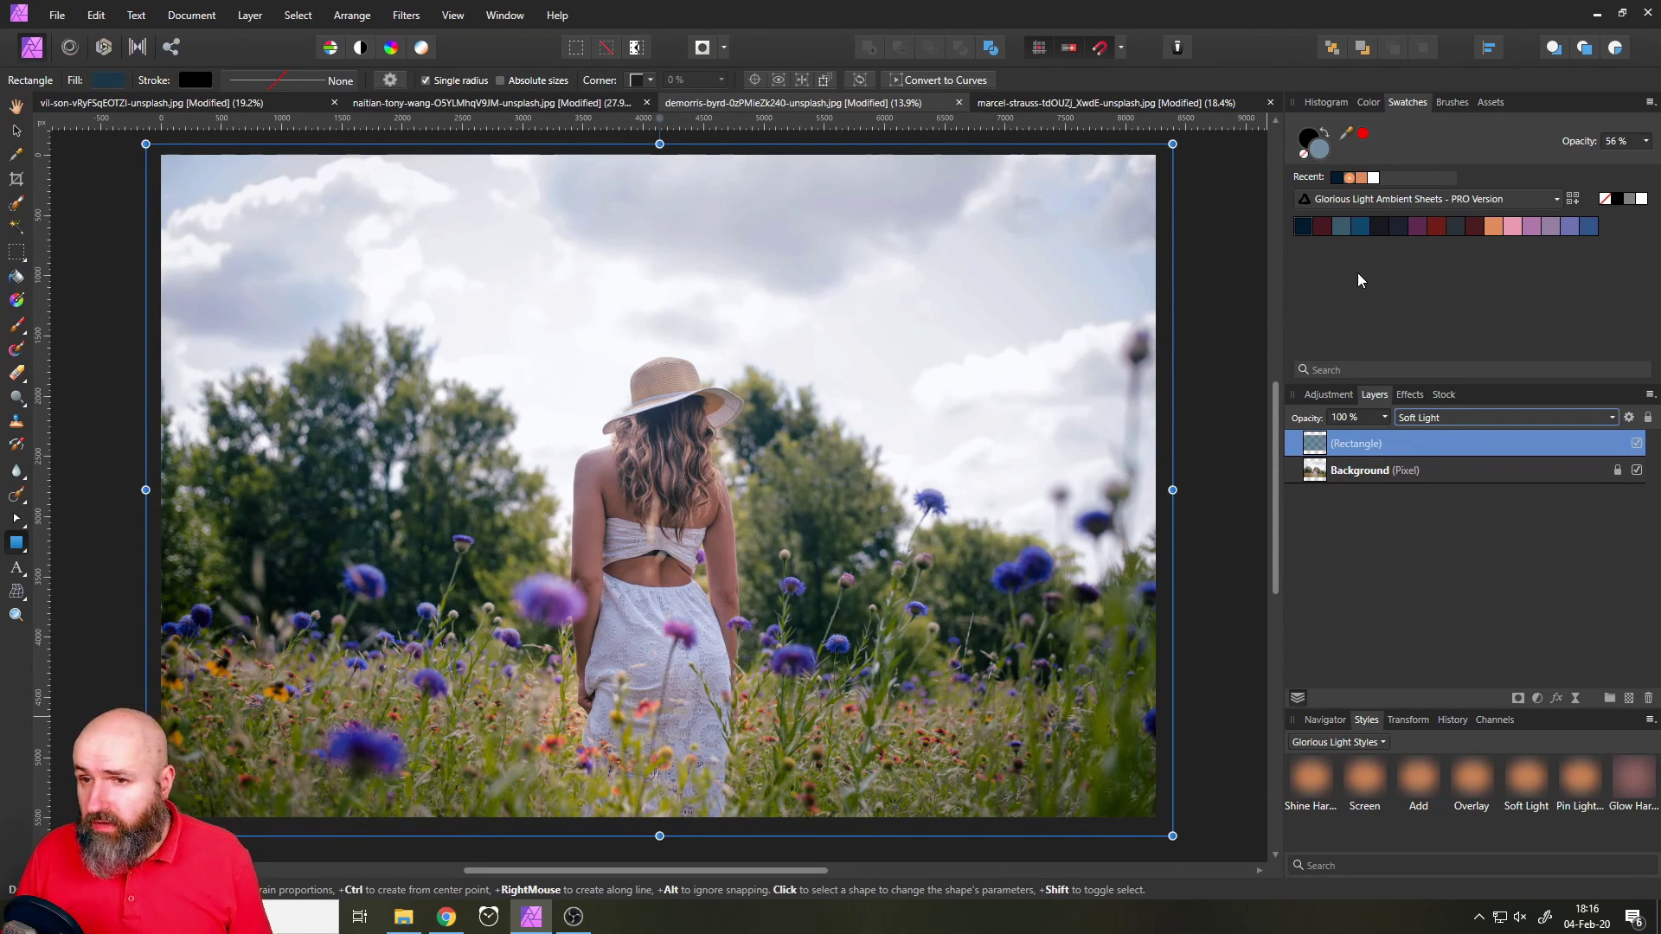
Try several Ambient Sheets tints, settling on a cool blue-grey at 56% opacity
{"action": "left_click", "coordinate": [1323, 228]}
{"action": "left_click", "coordinate": [1344, 227]}
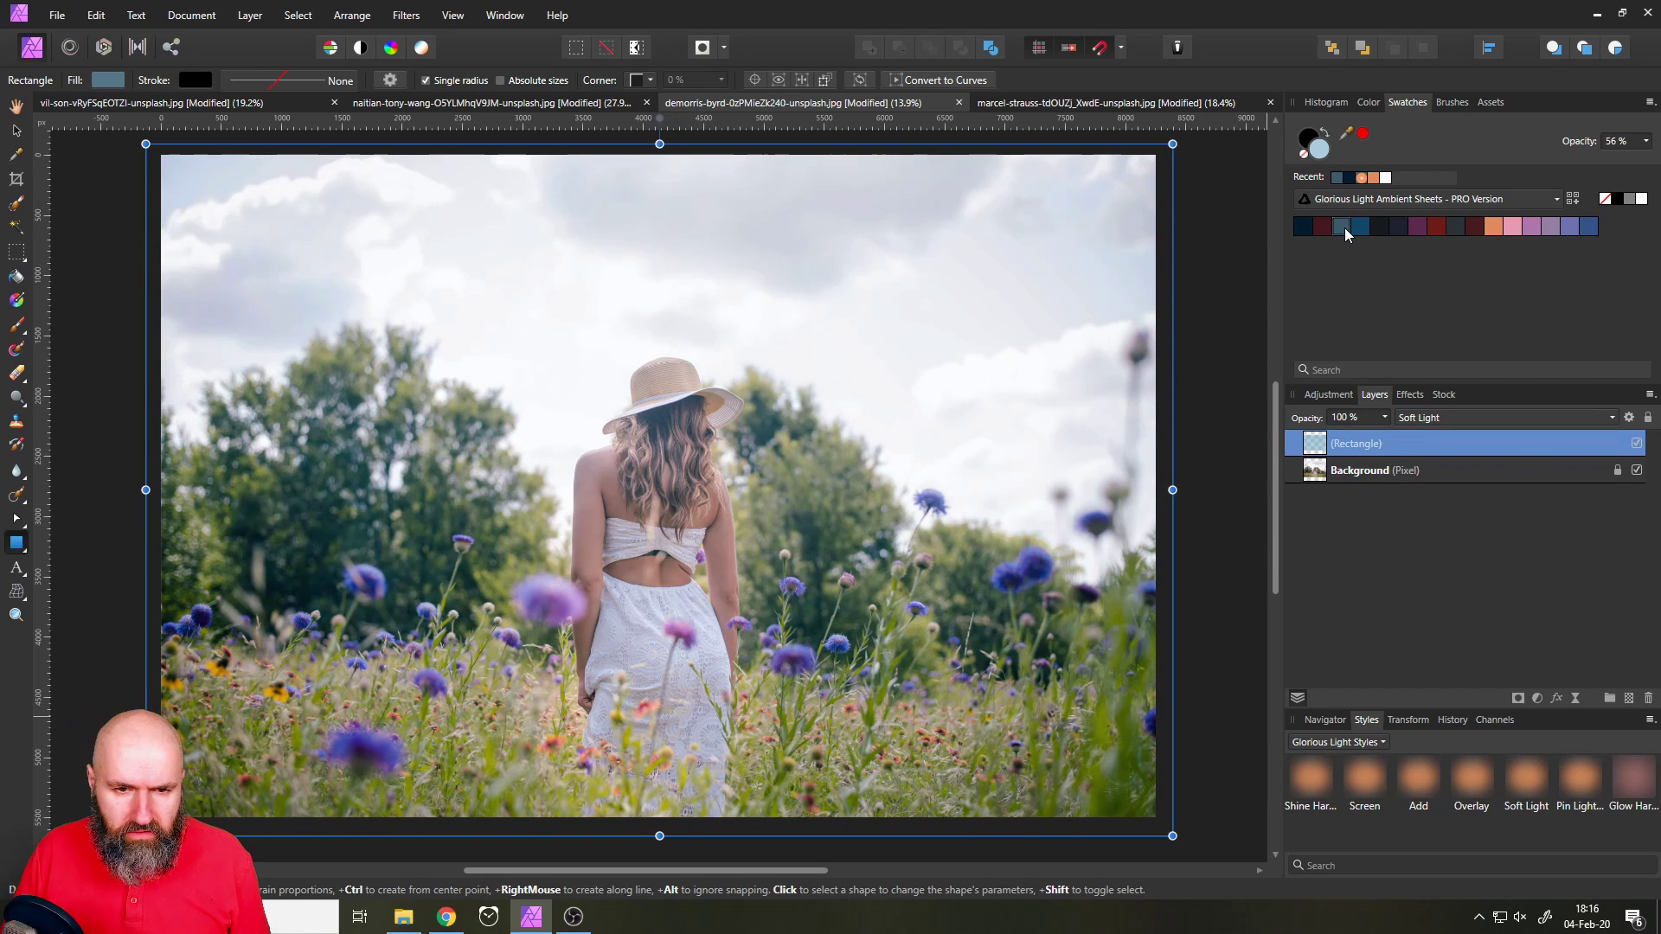
{"action": "left_click", "coordinate": [1398, 230]}
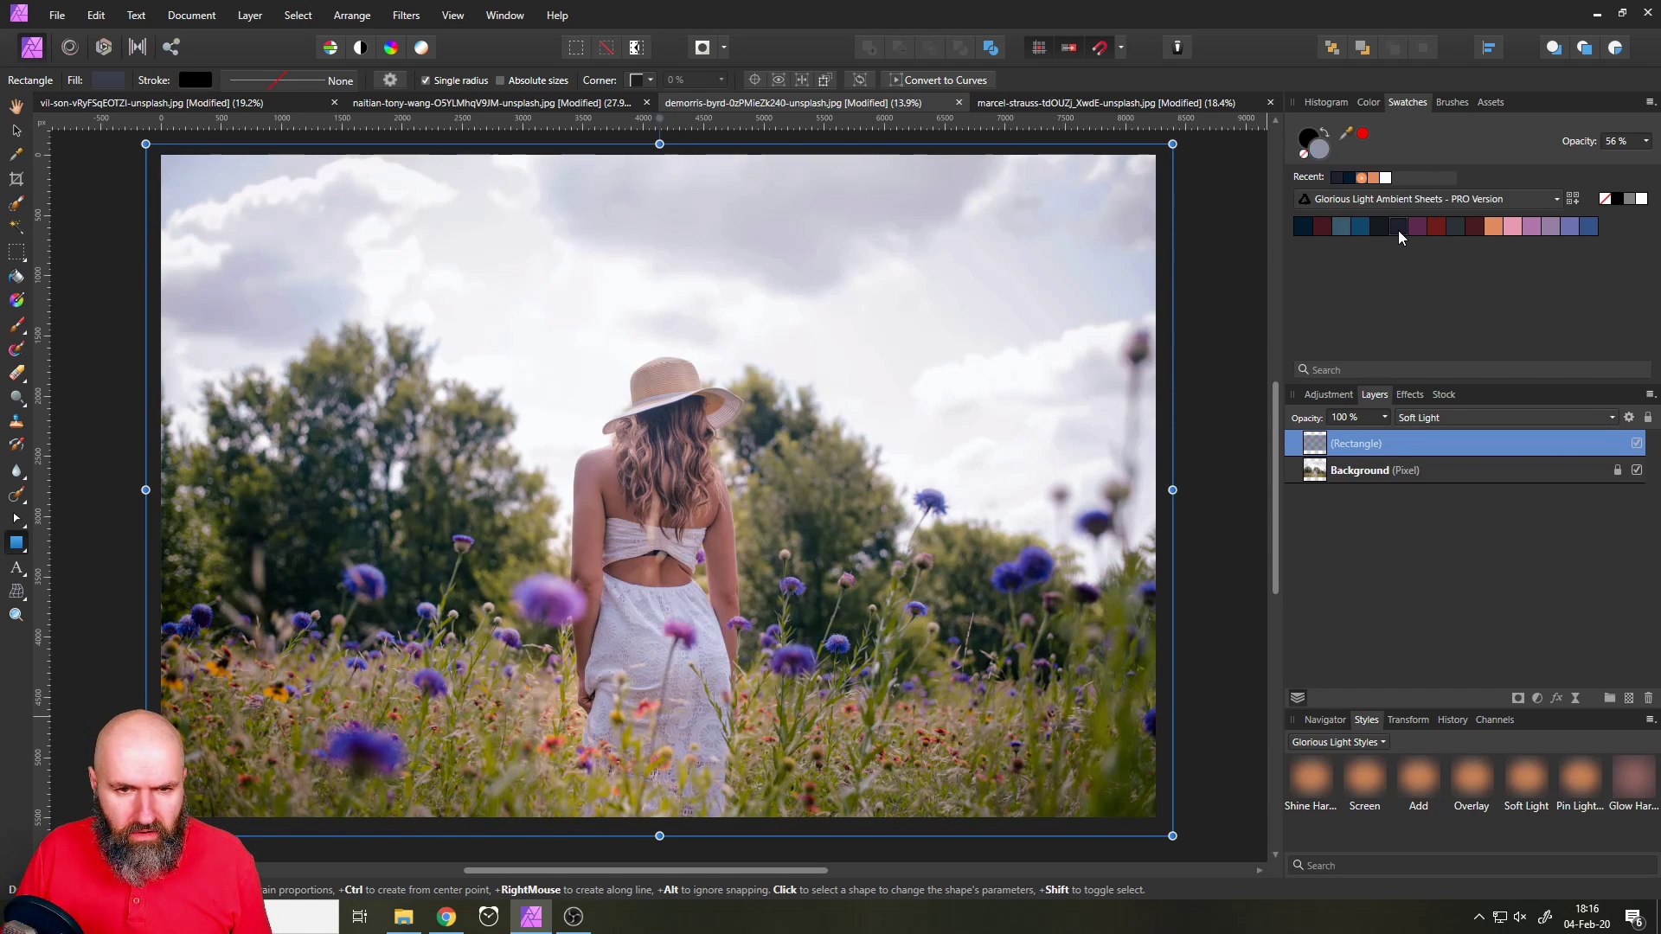
{"action": "left_click", "coordinate": [1567, 227]}
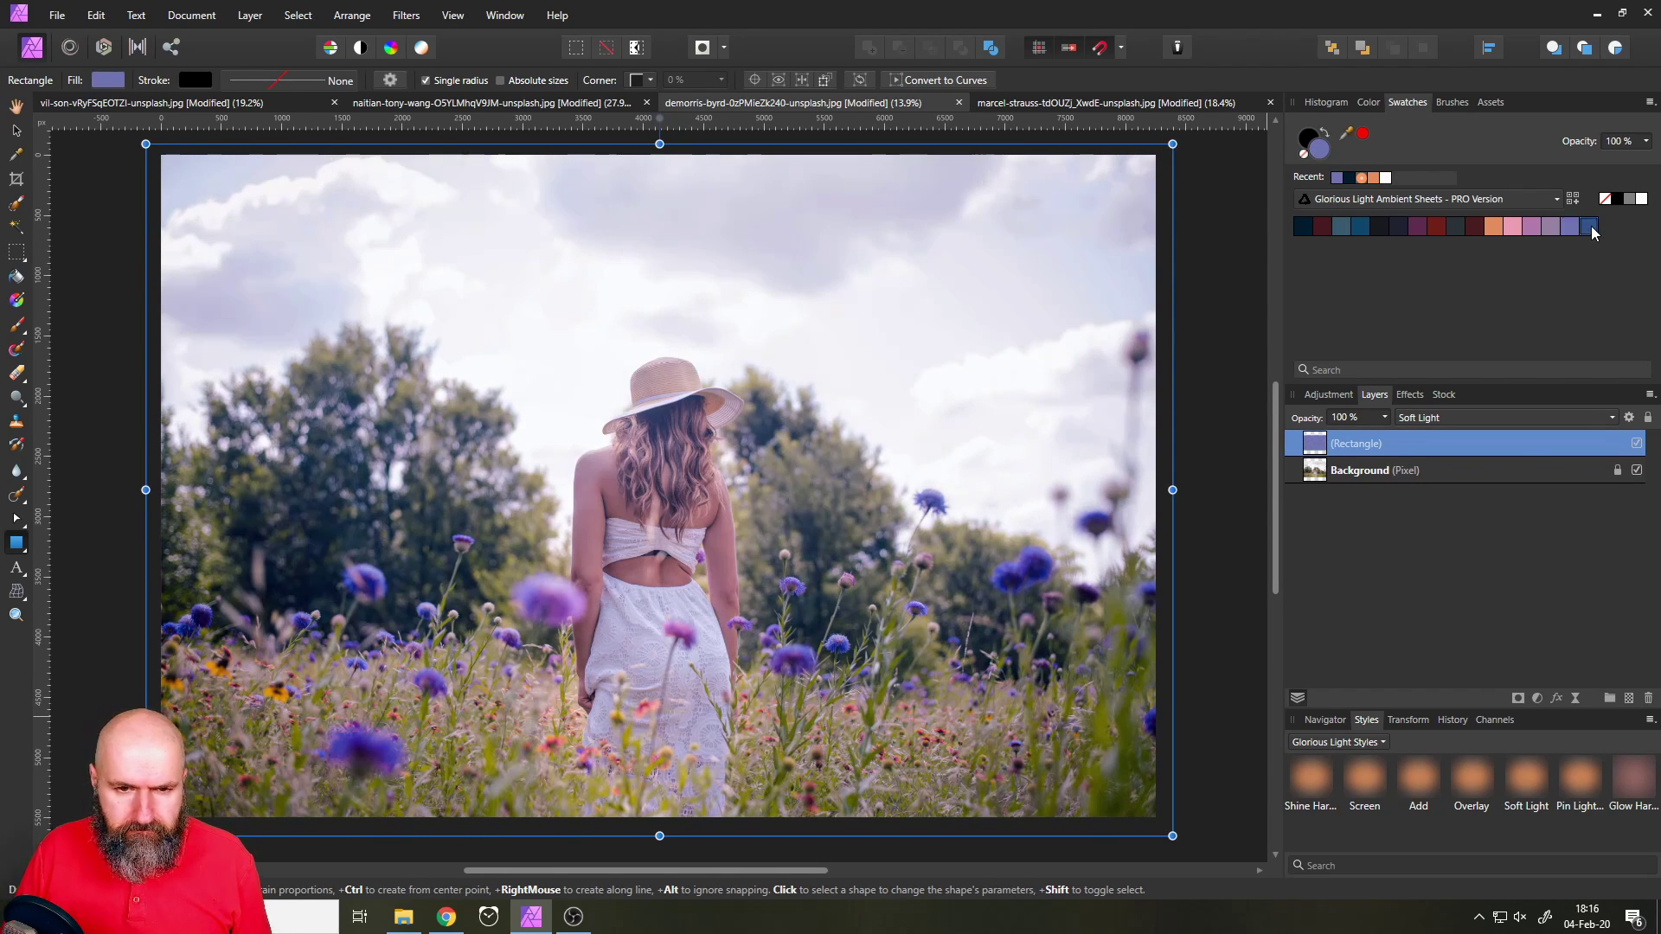
{"action": "left_click", "coordinate": [1588, 227]}
{"action": "left_click", "coordinate": [1507, 227]}
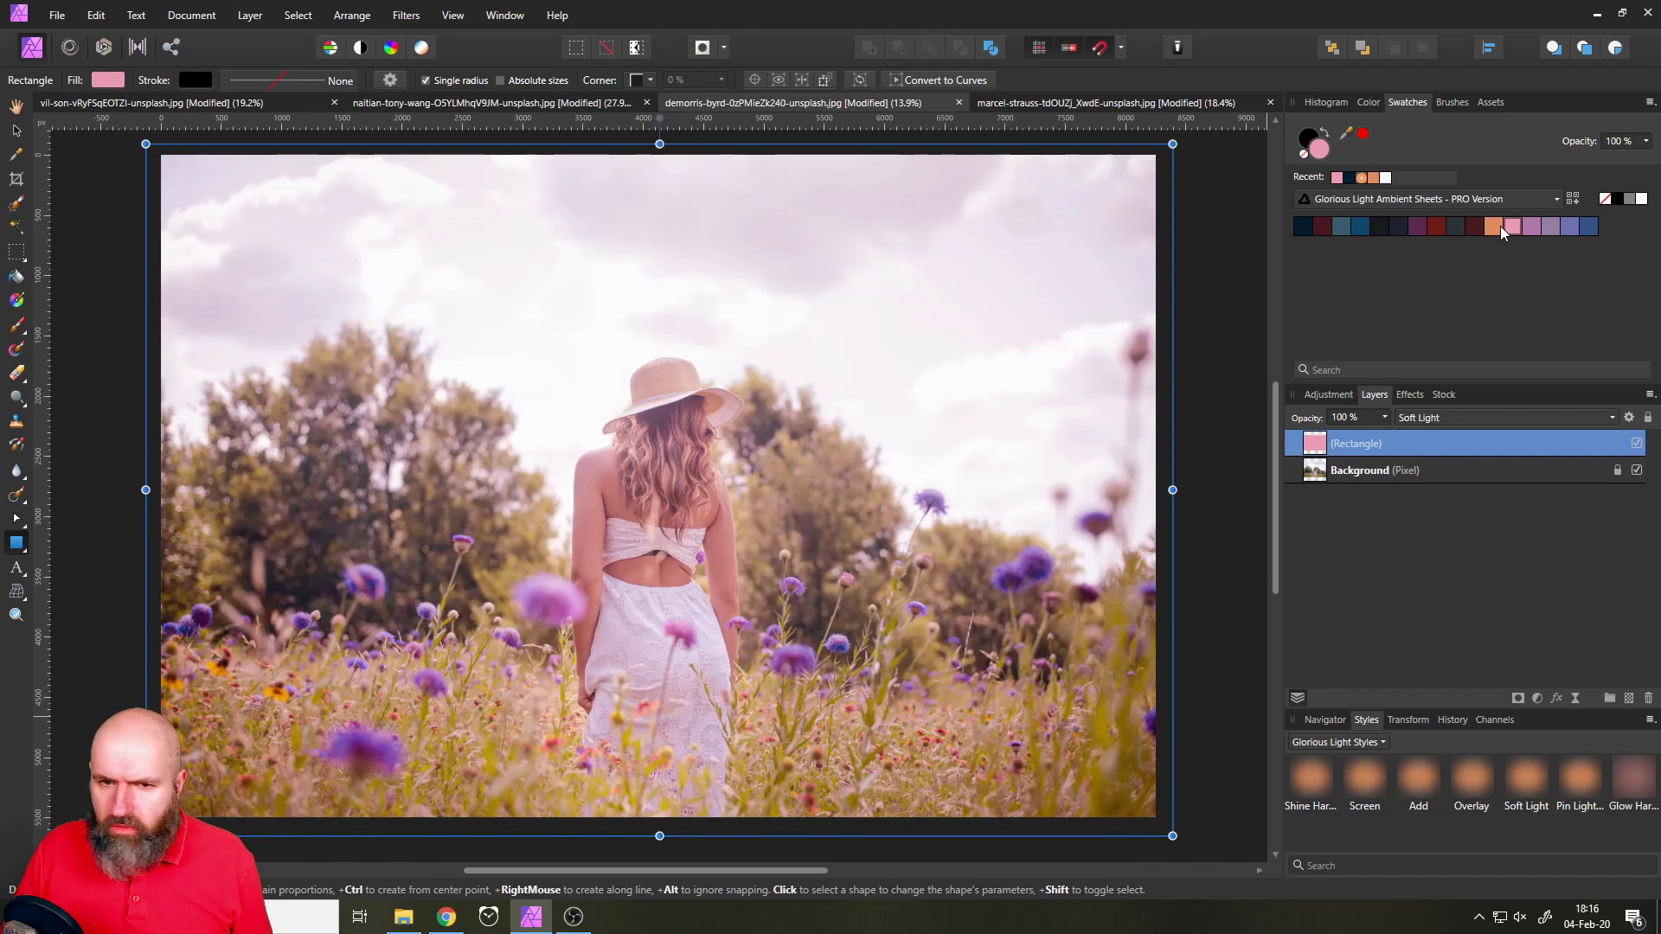
{"action": "left_click", "coordinate": [1488, 230]}
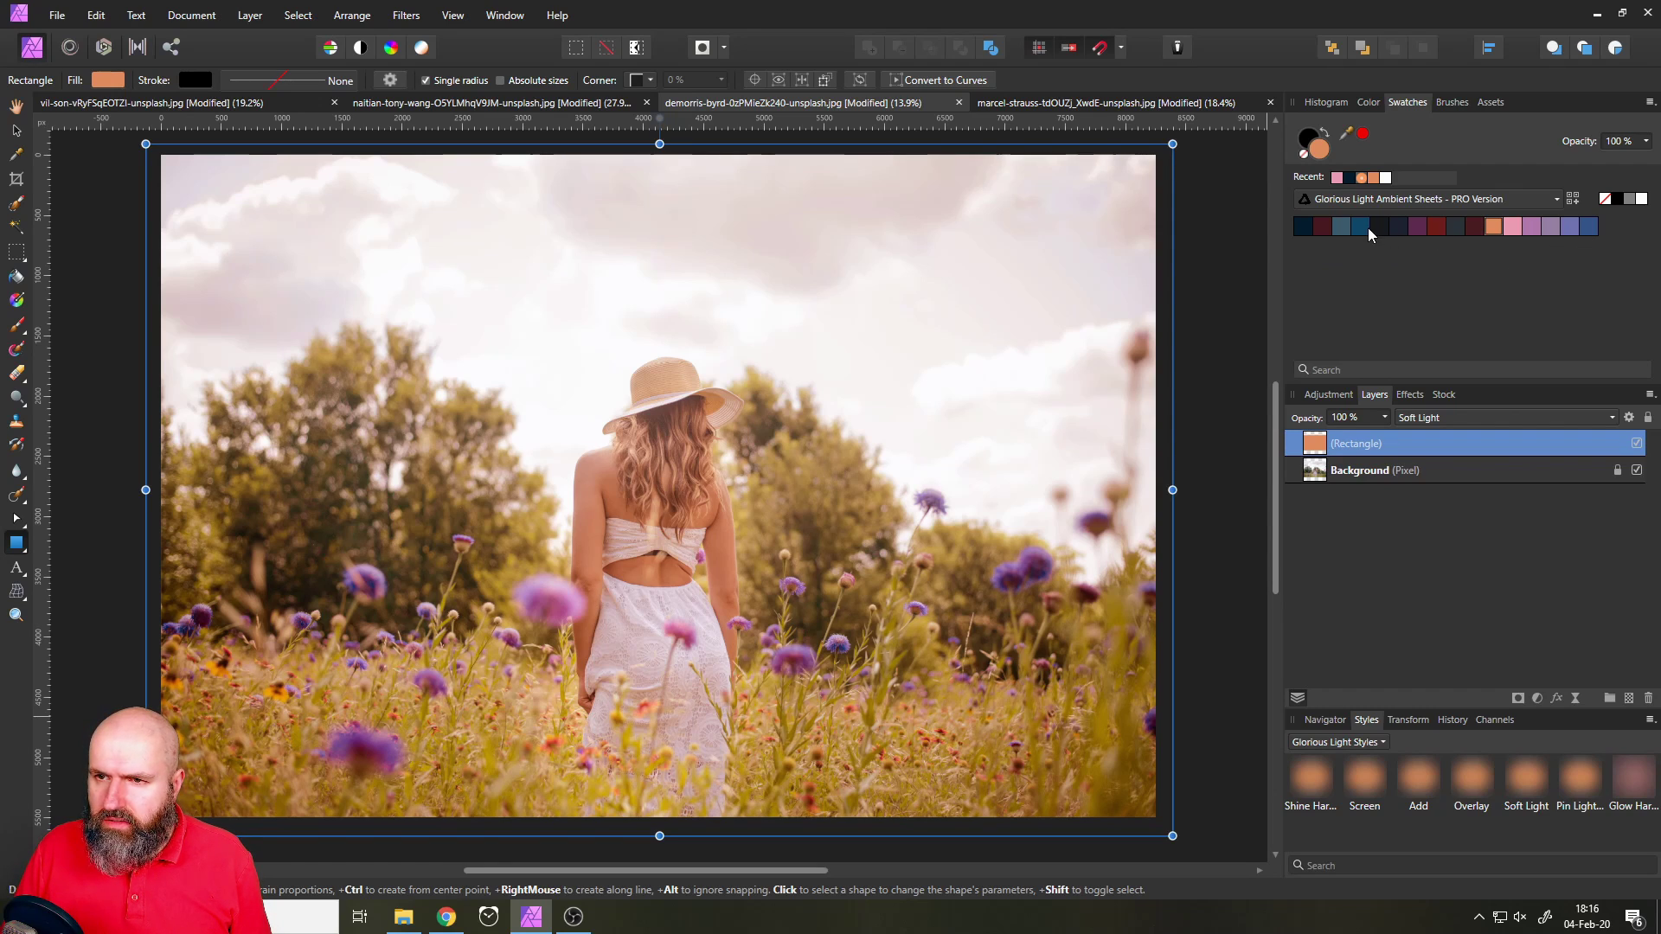
{"action": "left_click", "coordinate": [1339, 225]}
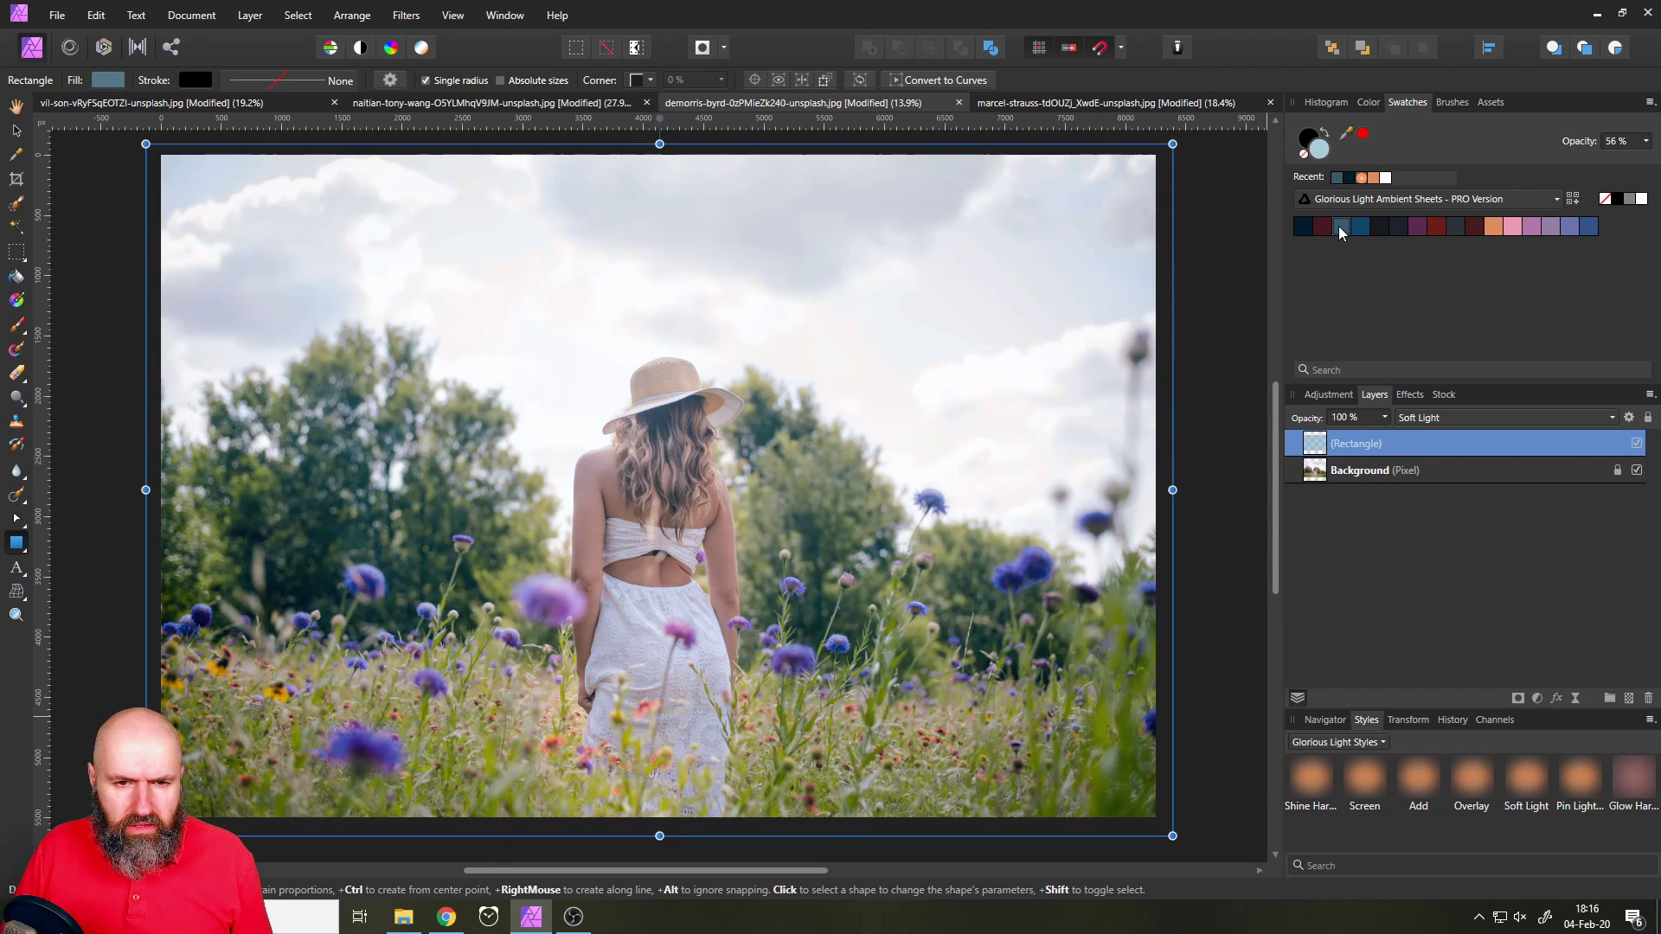
{"action": "left_click", "coordinate": [14, 545]}
Draw an ellipse mid-photo, give it the Glow Hard Light style and enlarge it
{"action": "left_click", "coordinate": [96, 107]}
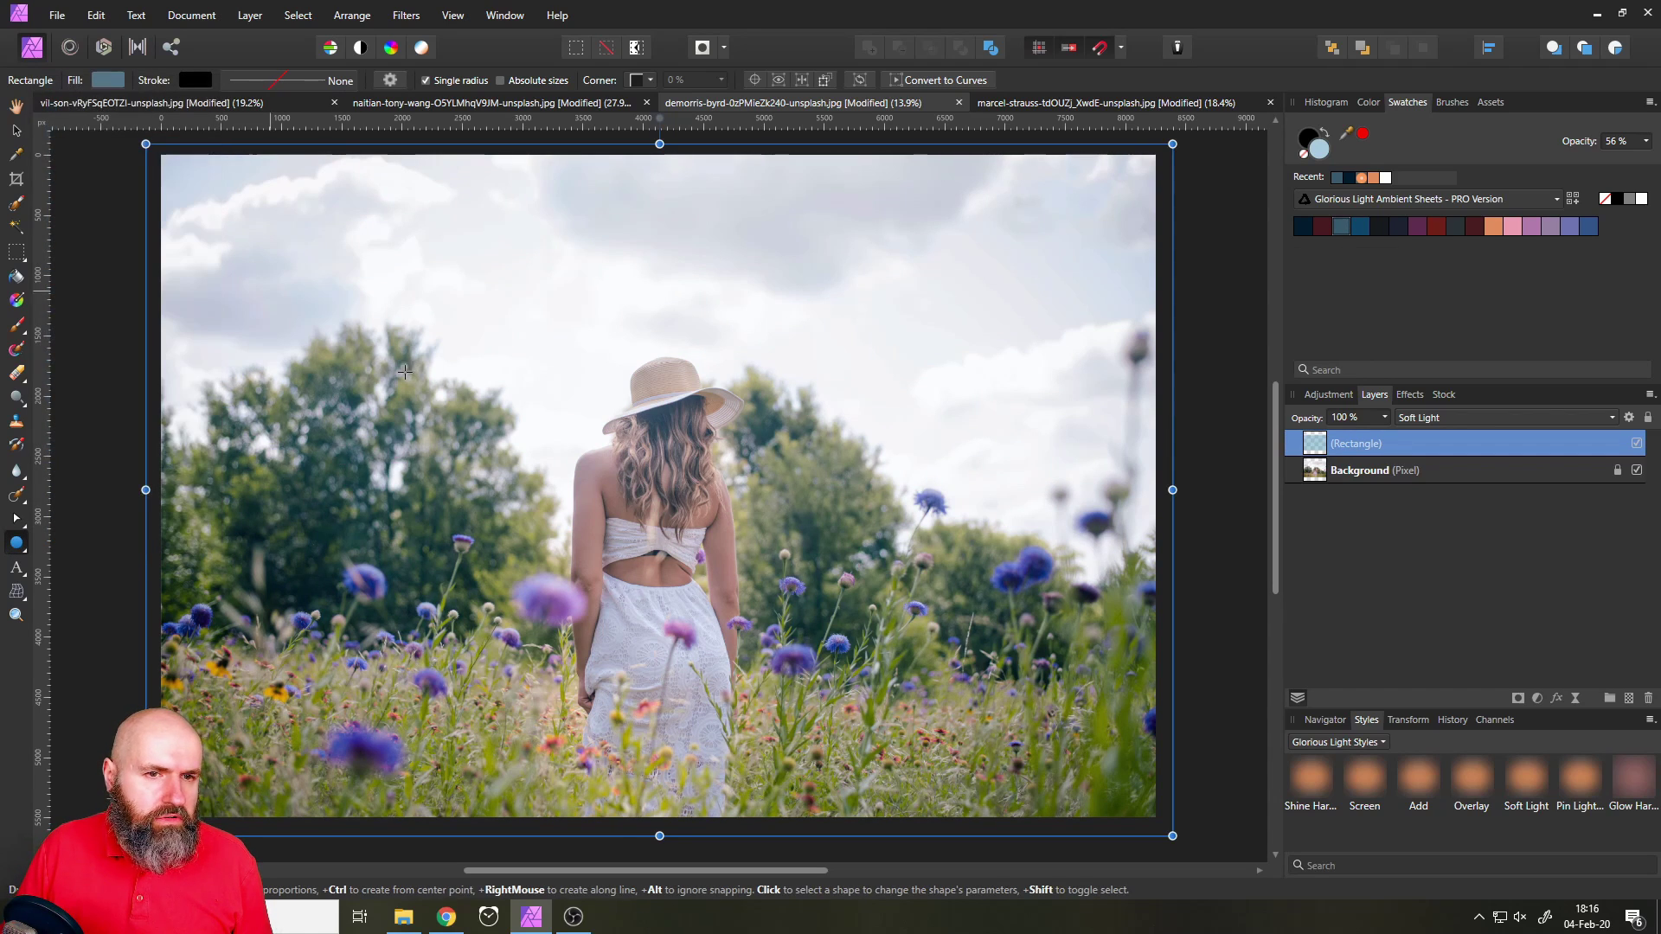
{"action": "left_click_drag", "start_coordinate": [380, 284], "coordinate": [917, 748]}
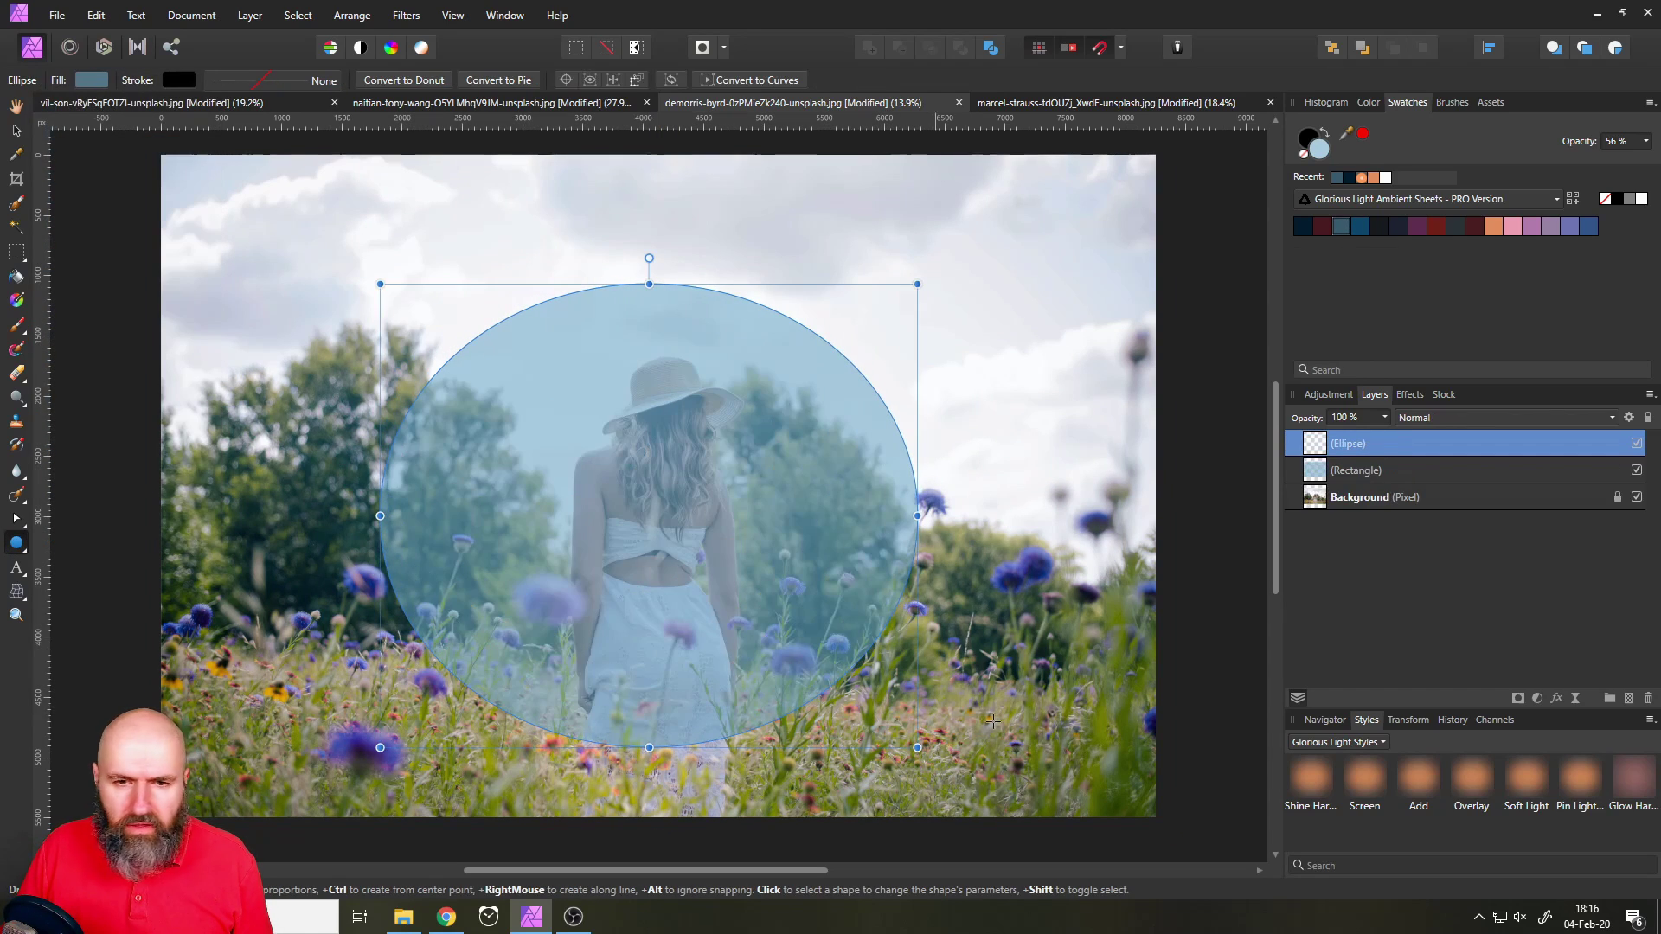
{"action": "left_click", "coordinate": [1635, 778]}
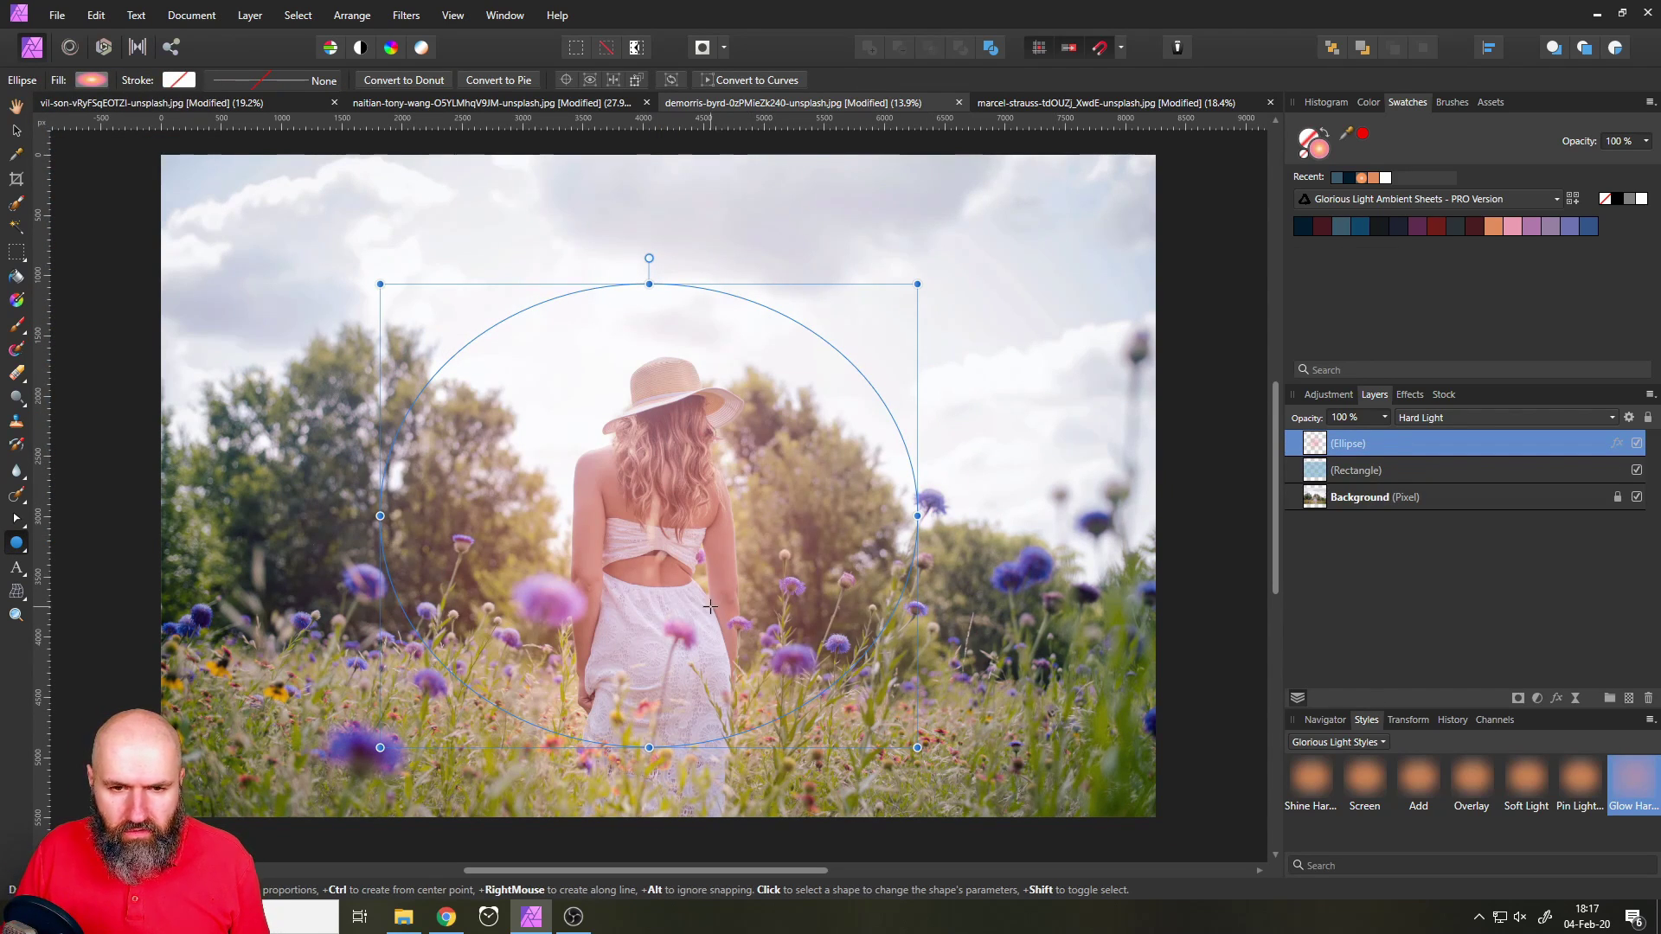
{"action": "scroll", "coordinate": [705, 606], "scroll_direction": "down", "scroll_amount": 3}
{"action": "left_click_drag", "start_coordinate": [791, 473], "coordinate": [1007, 297]}
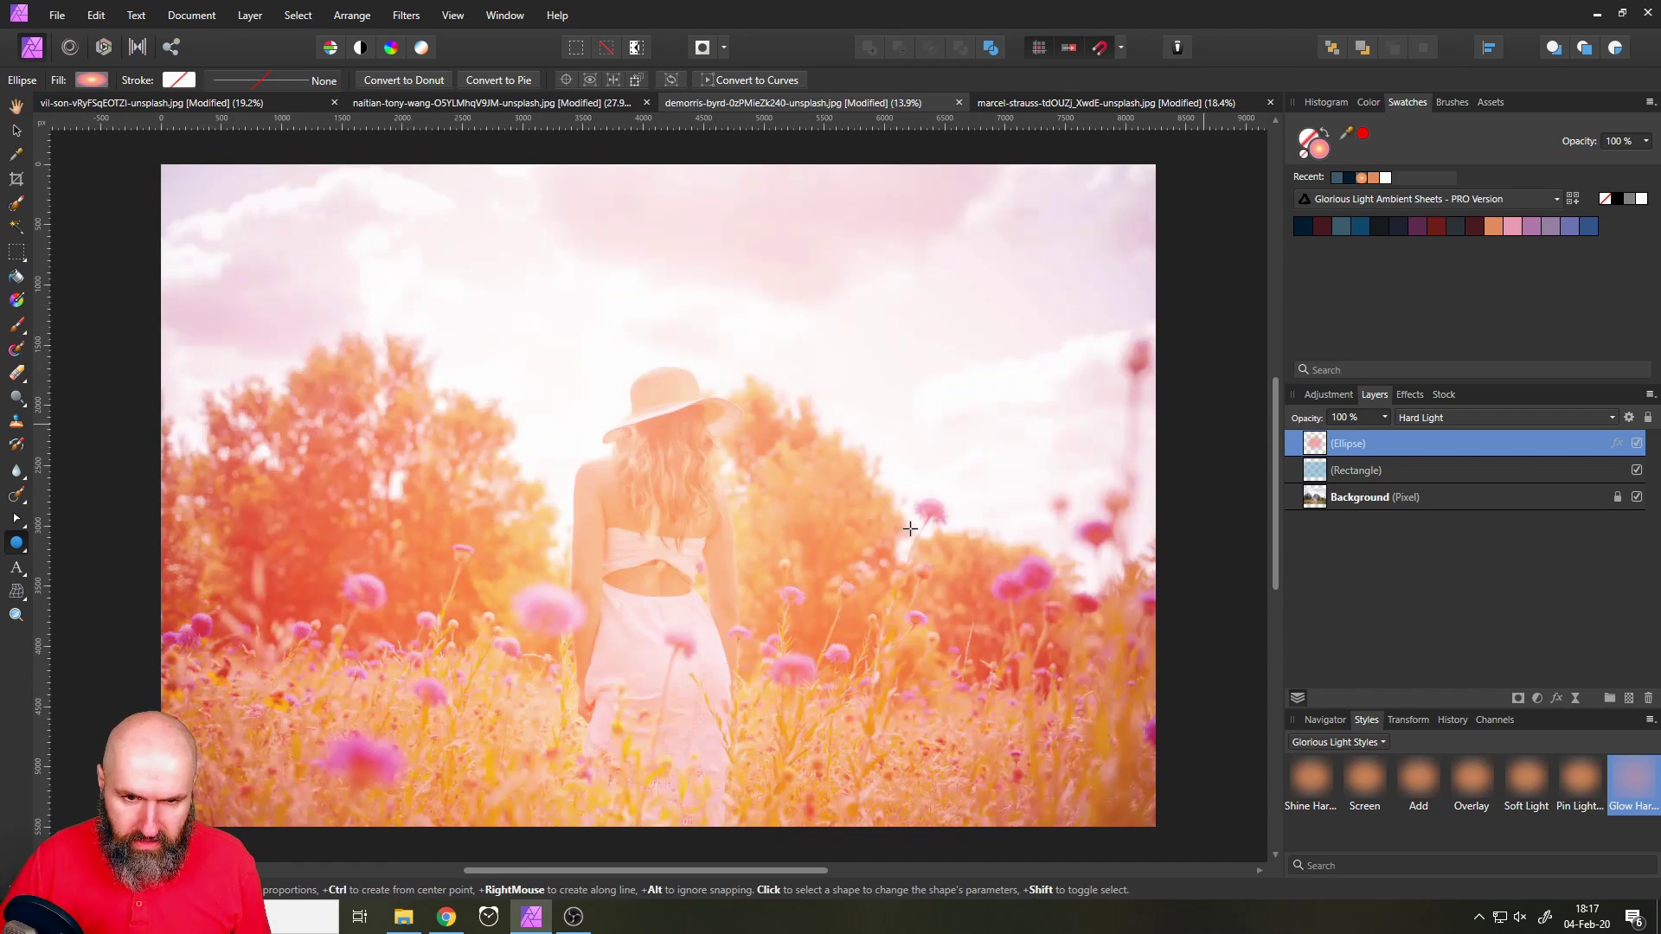
{"action": "key", "text": "ctrl+0"}
Set the glow ellipse's blend mode to Soft Light and reposition it
{"action": "left_click", "coordinate": [1446, 416]}
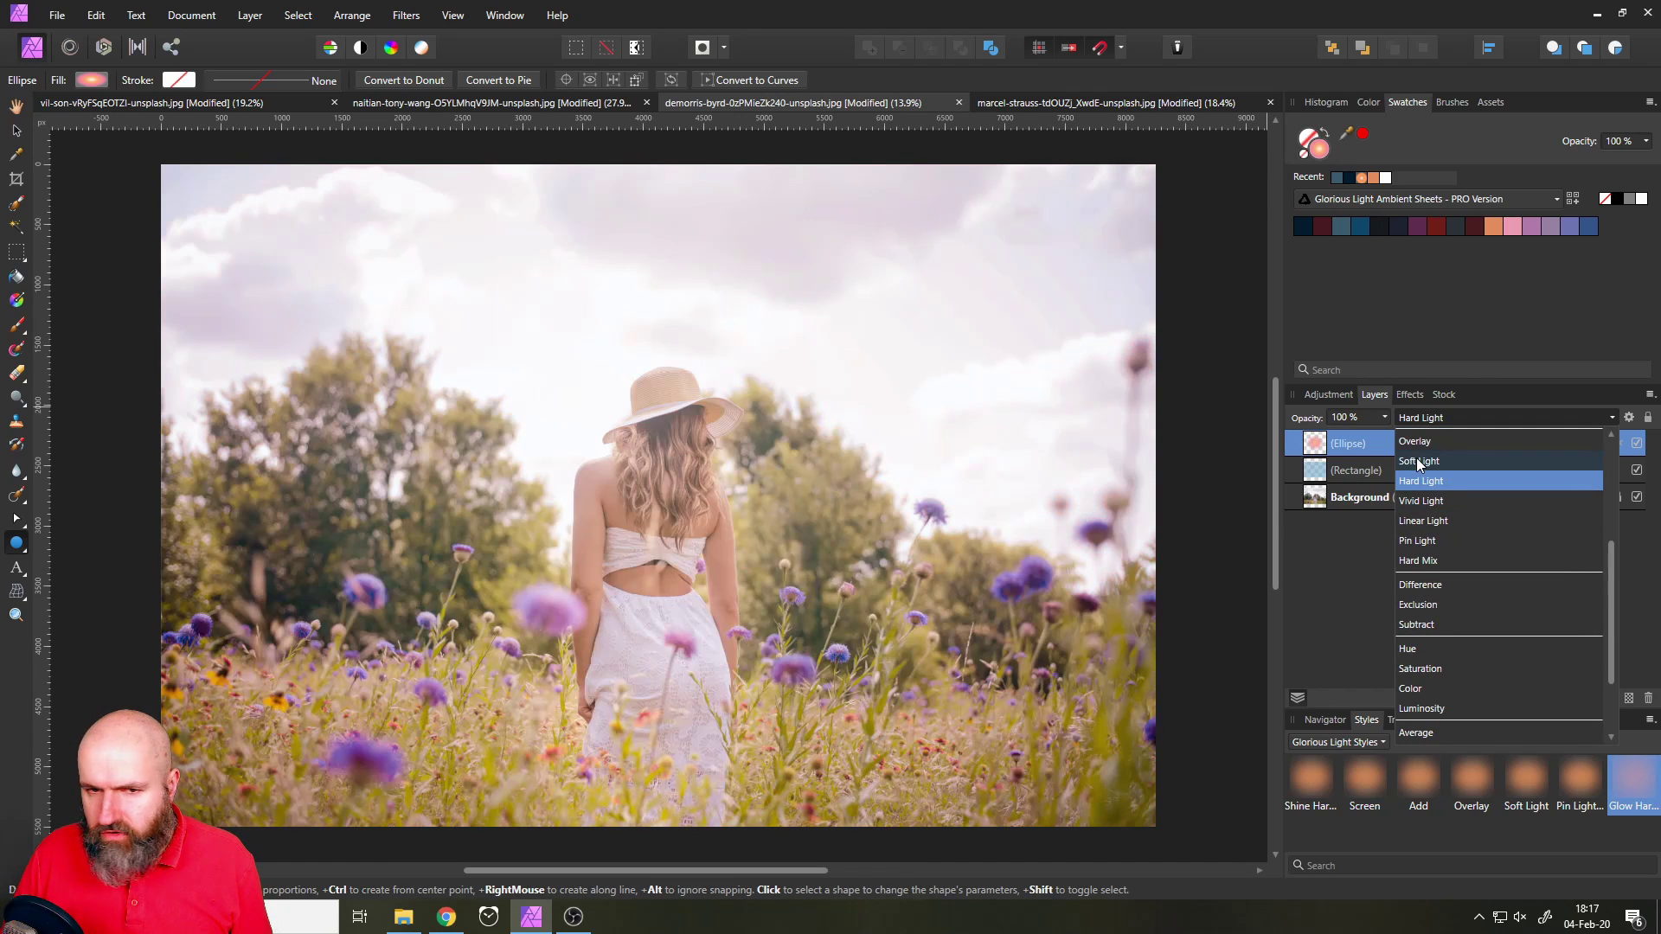
{"action": "left_click", "coordinate": [1419, 462]}
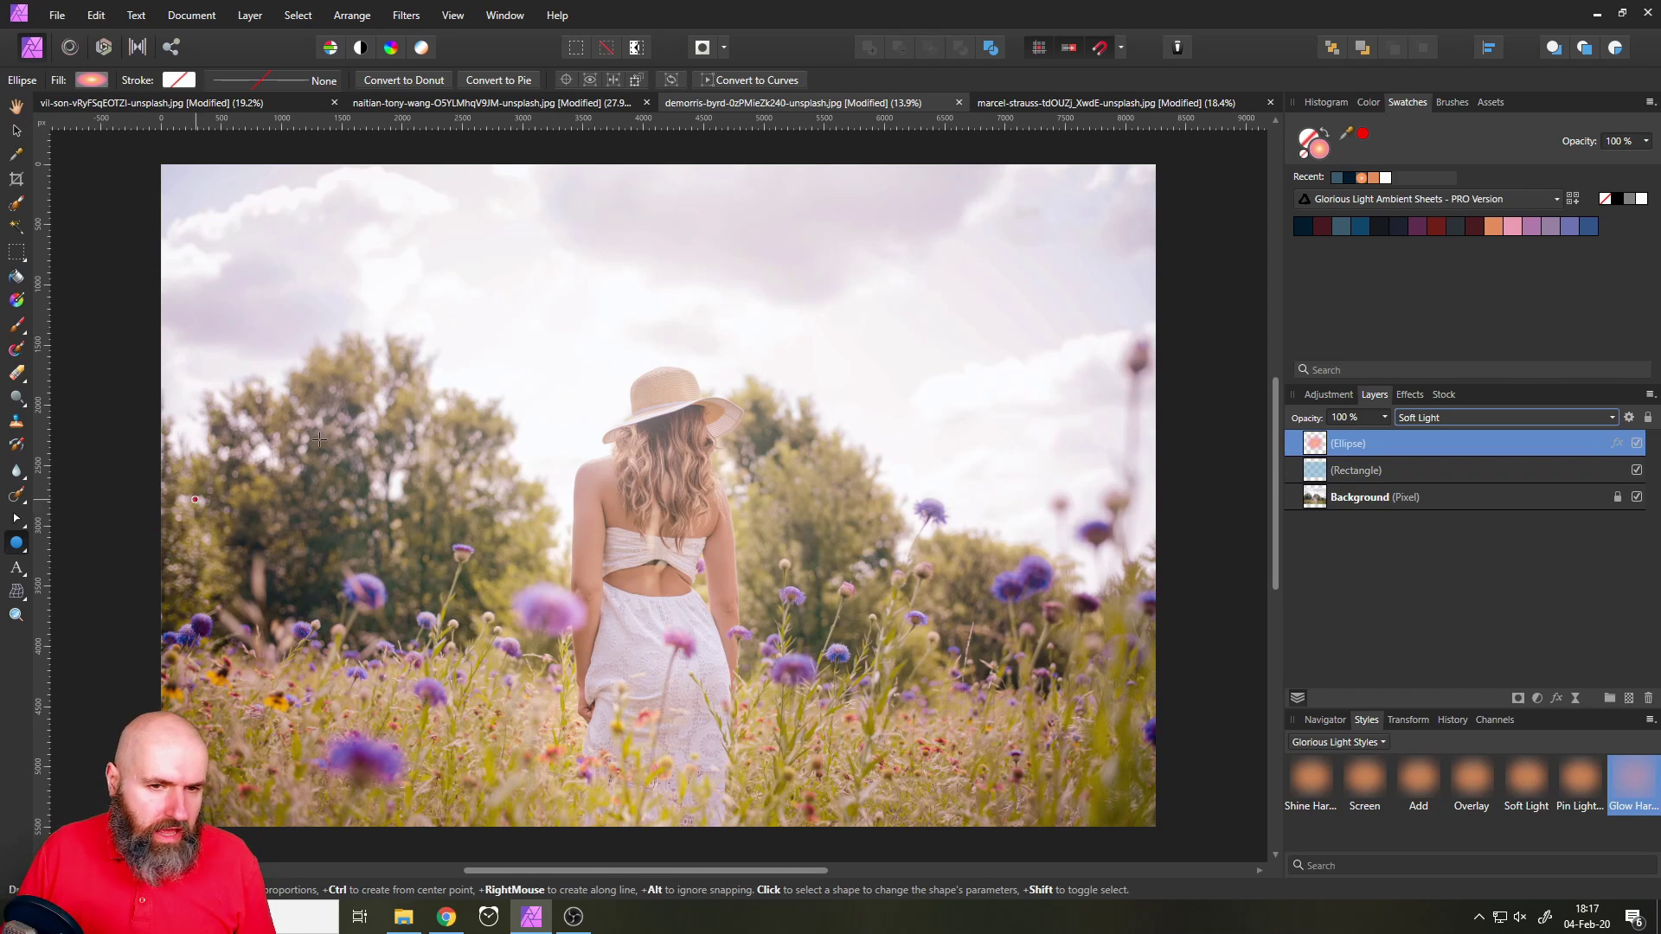
{"action": "left_click", "coordinate": [16, 131]}
{"action": "left_click_drag", "start_coordinate": [583, 517], "coordinate": [465, 476]}
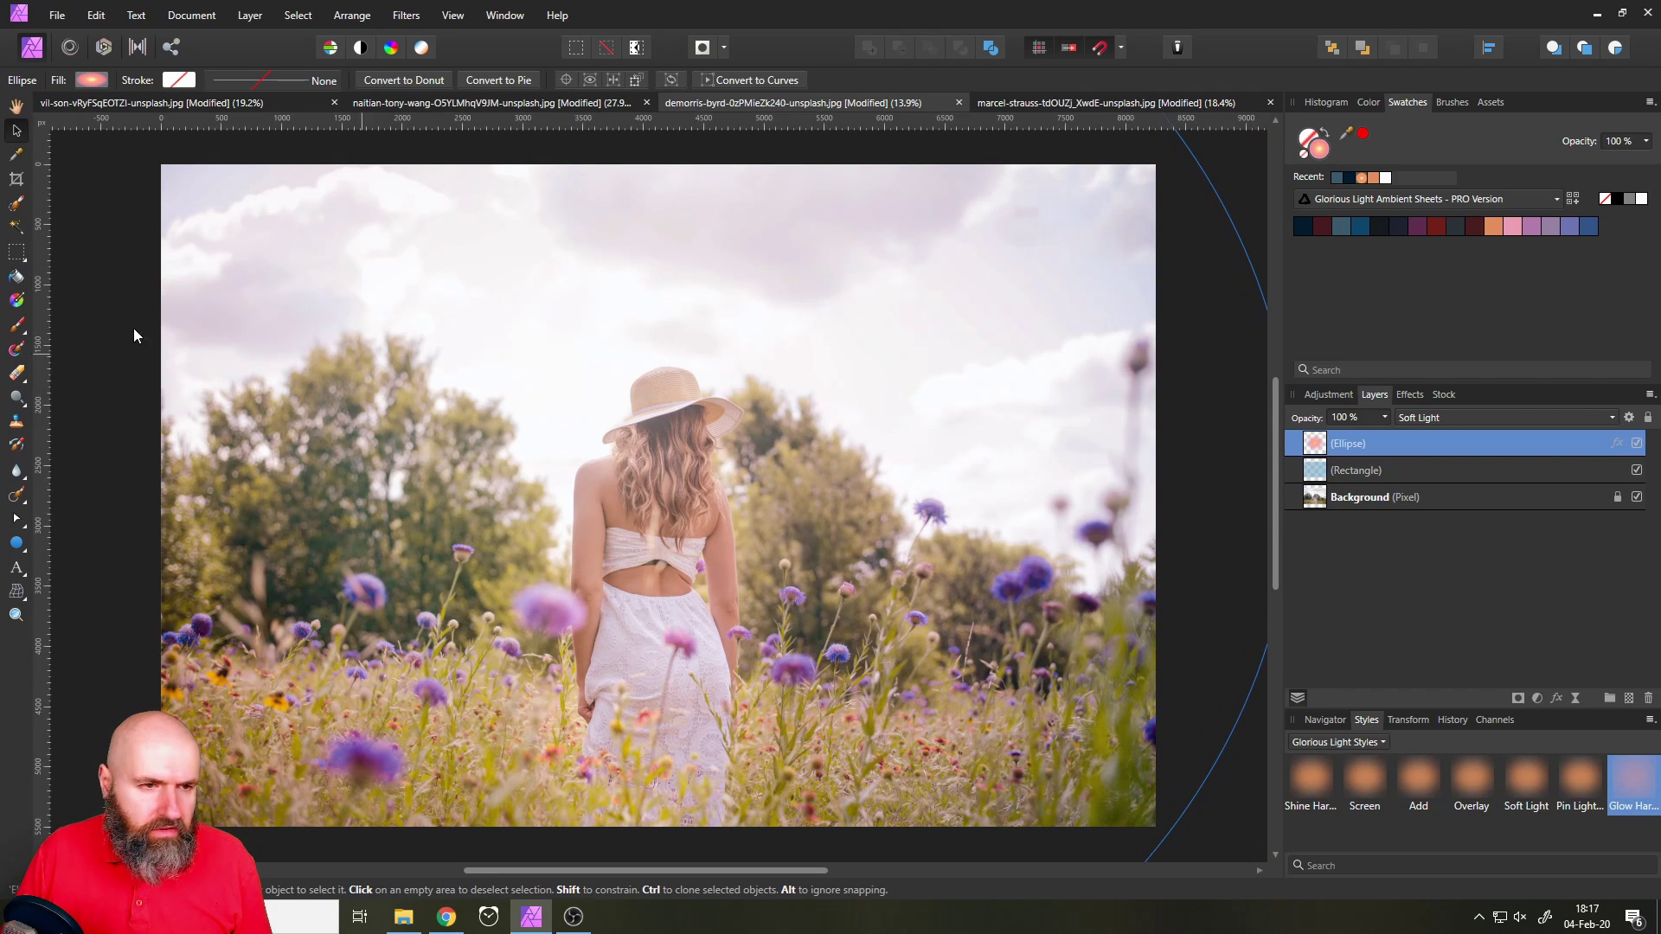
{"action": "left_click", "coordinate": [15, 543]}
Draw a new ellipse over the upper-left trees, apply Shine Hard and enlarge it
{"action": "left_click_drag", "start_coordinate": [233, 253], "coordinate": [562, 598]}
{"action": "left_click", "coordinate": [1308, 781]}
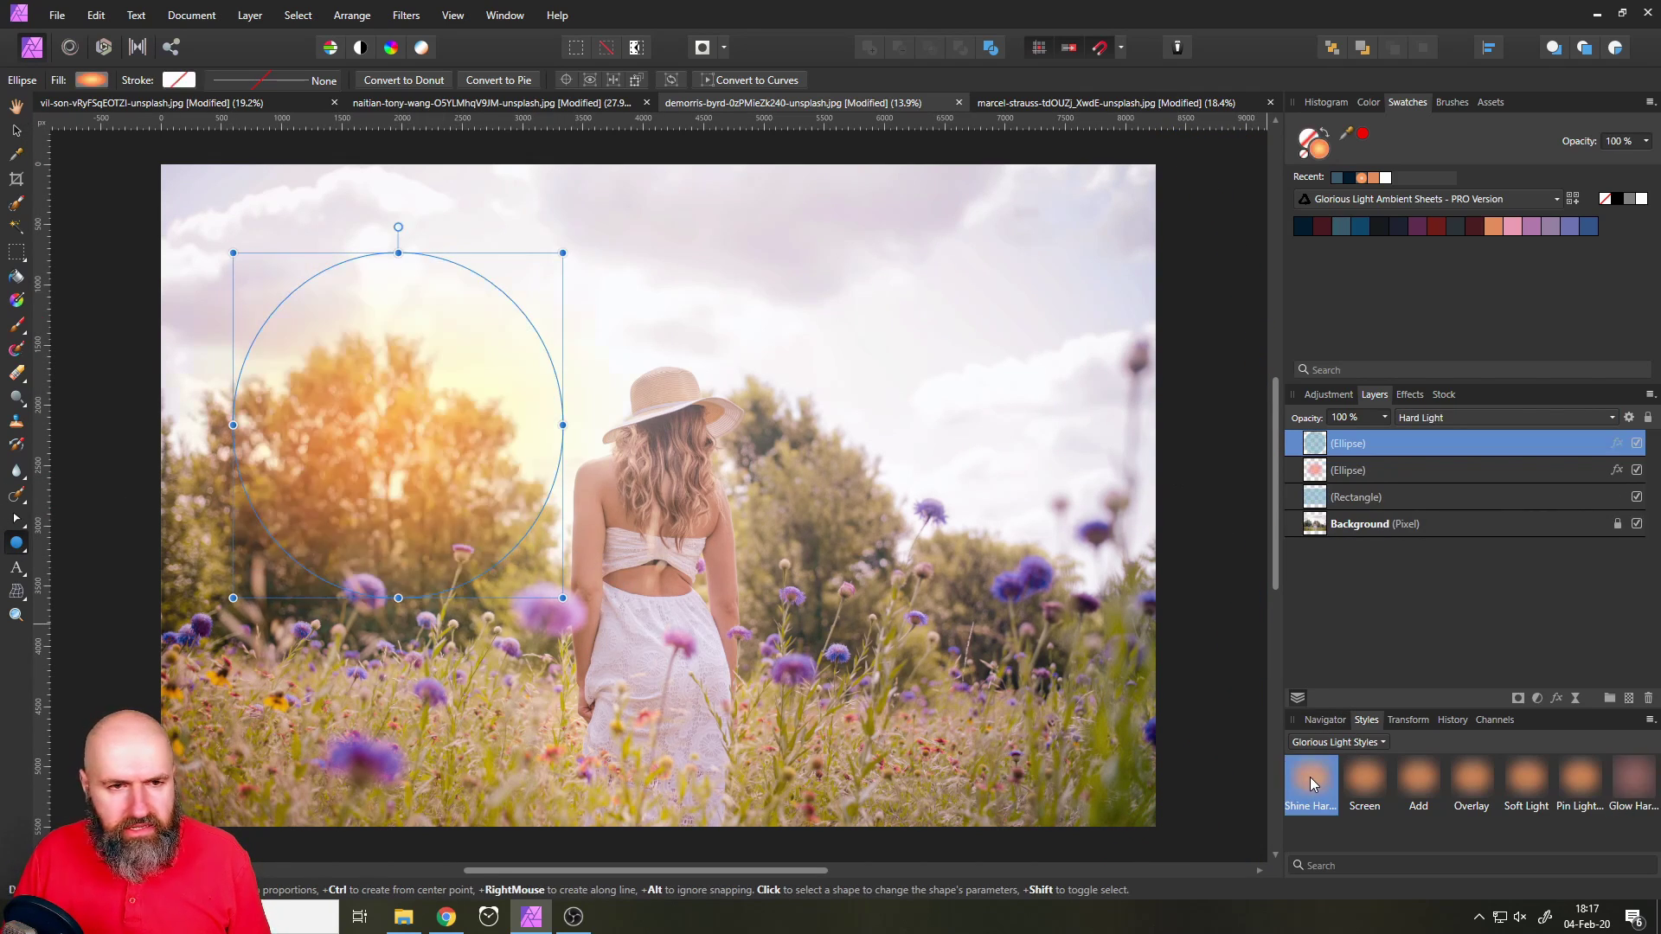
{"action": "left_click_drag", "start_coordinate": [562, 255], "coordinate": [713, 157]}
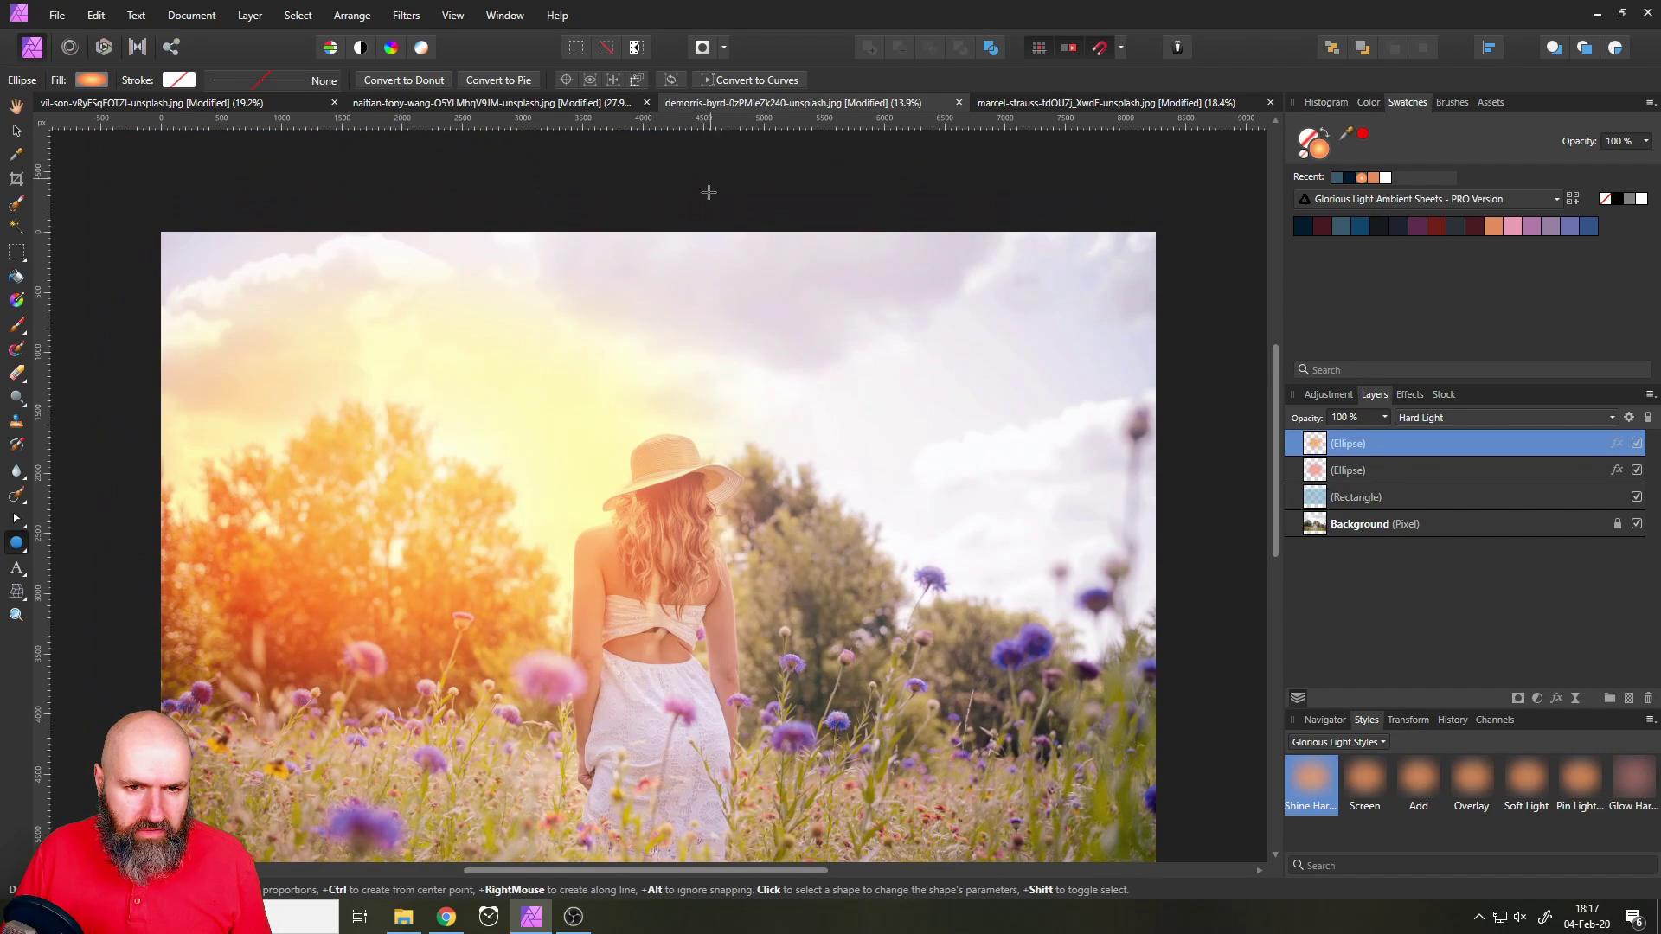
{"action": "scroll", "coordinate": [611, 475], "scroll_direction": "down", "scroll_amount": 3}
{"action": "scroll", "coordinate": [611, 475], "scroll_direction": "down", "scroll_amount": 2}
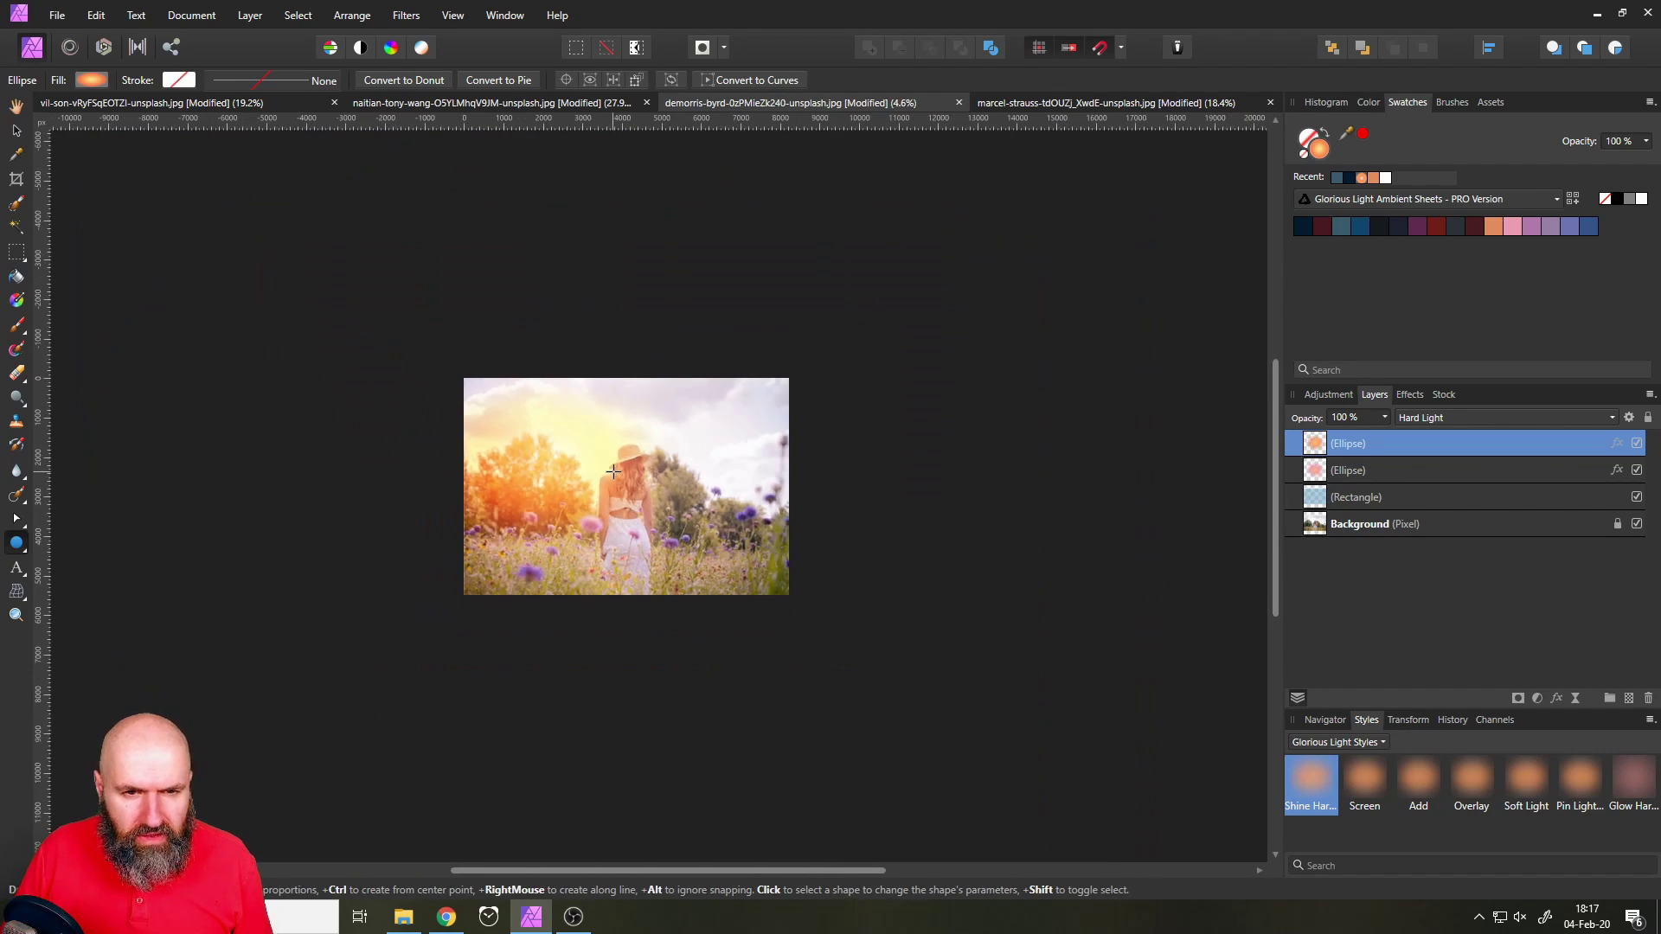
Compare the result, then reselect the top-left glow and switch it to Glow Hard Light
{"action": "left_click", "coordinate": [16, 132]}
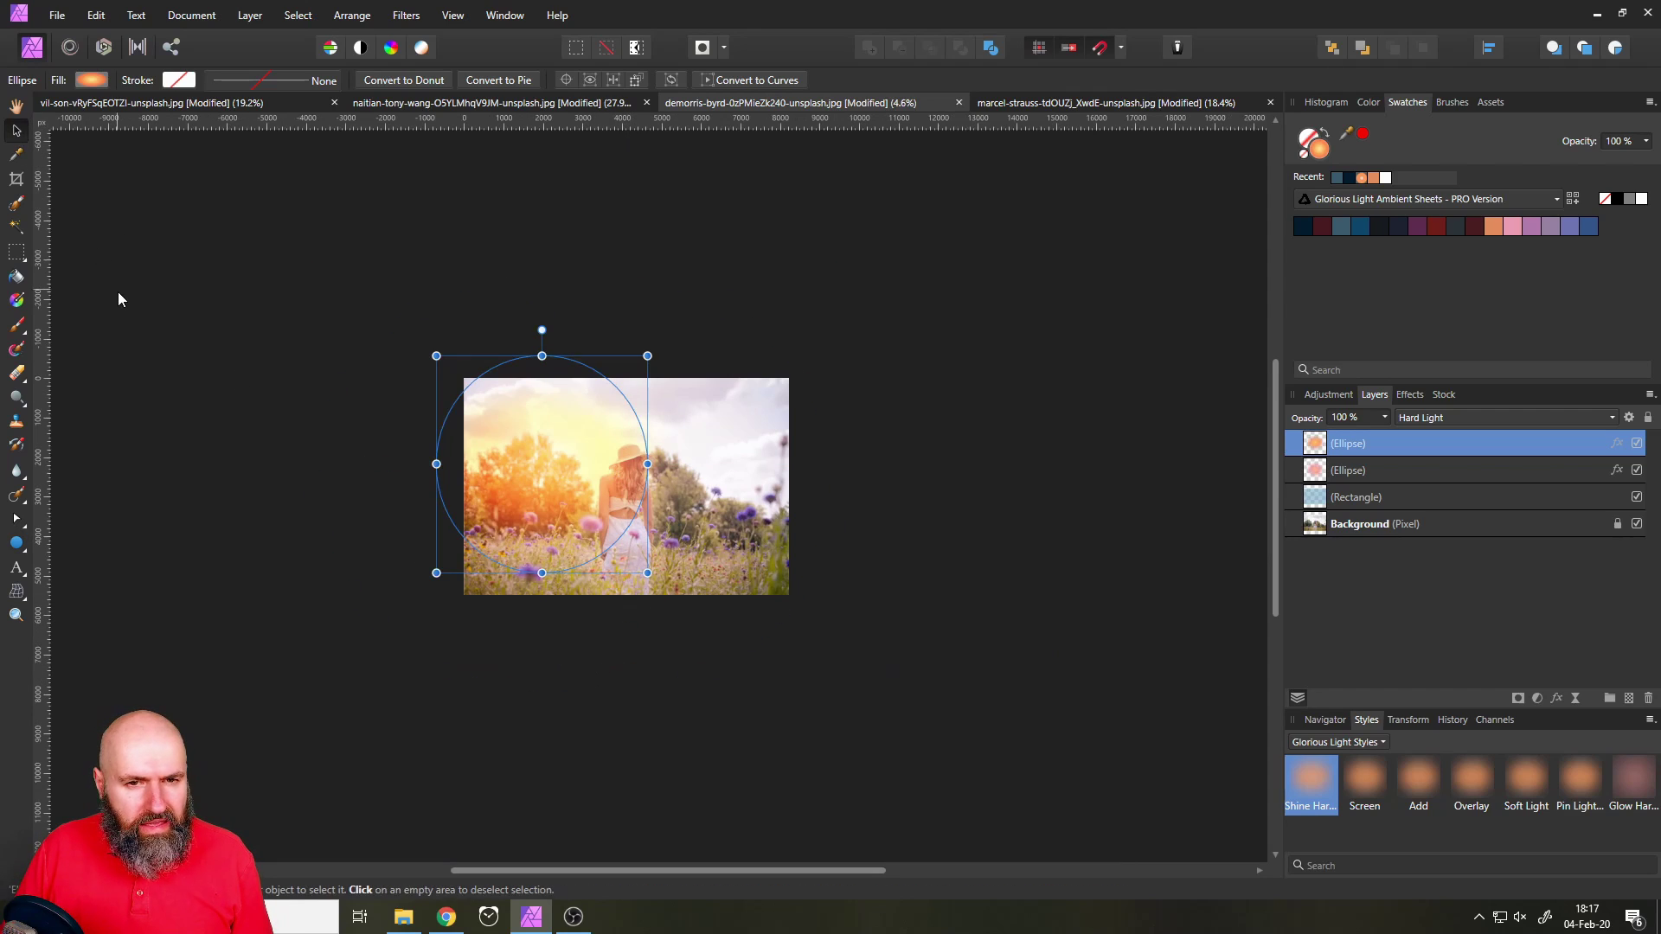
{"action": "left_click", "coordinate": [346, 381]}
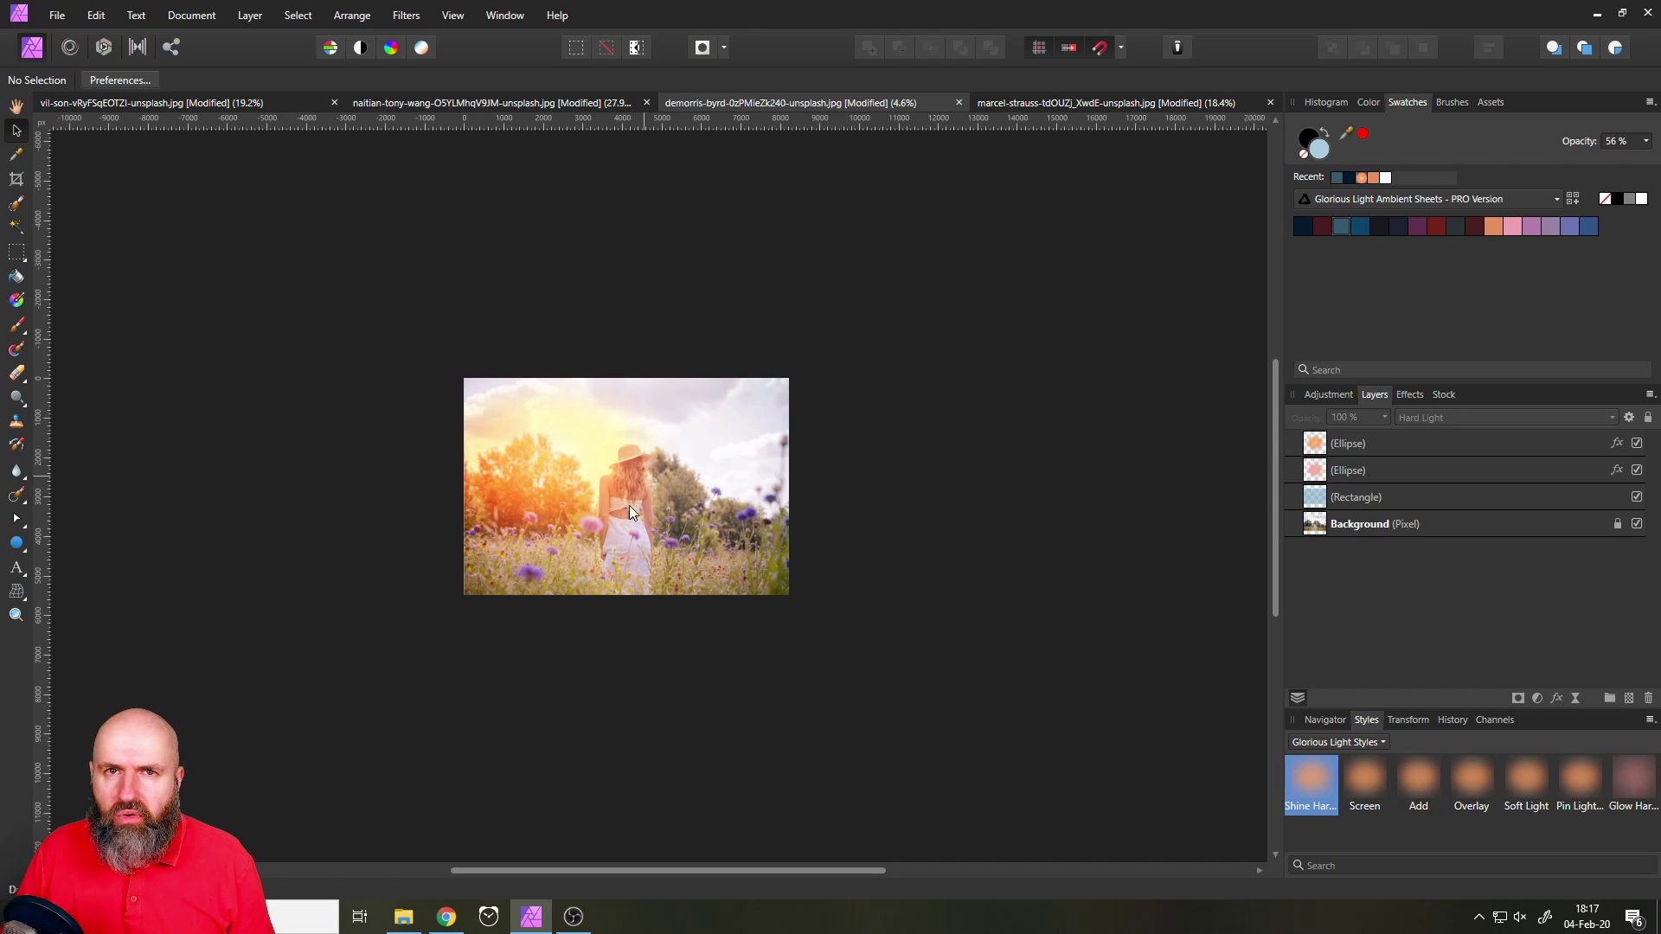
{"action": "left_click", "coordinate": [554, 470]}
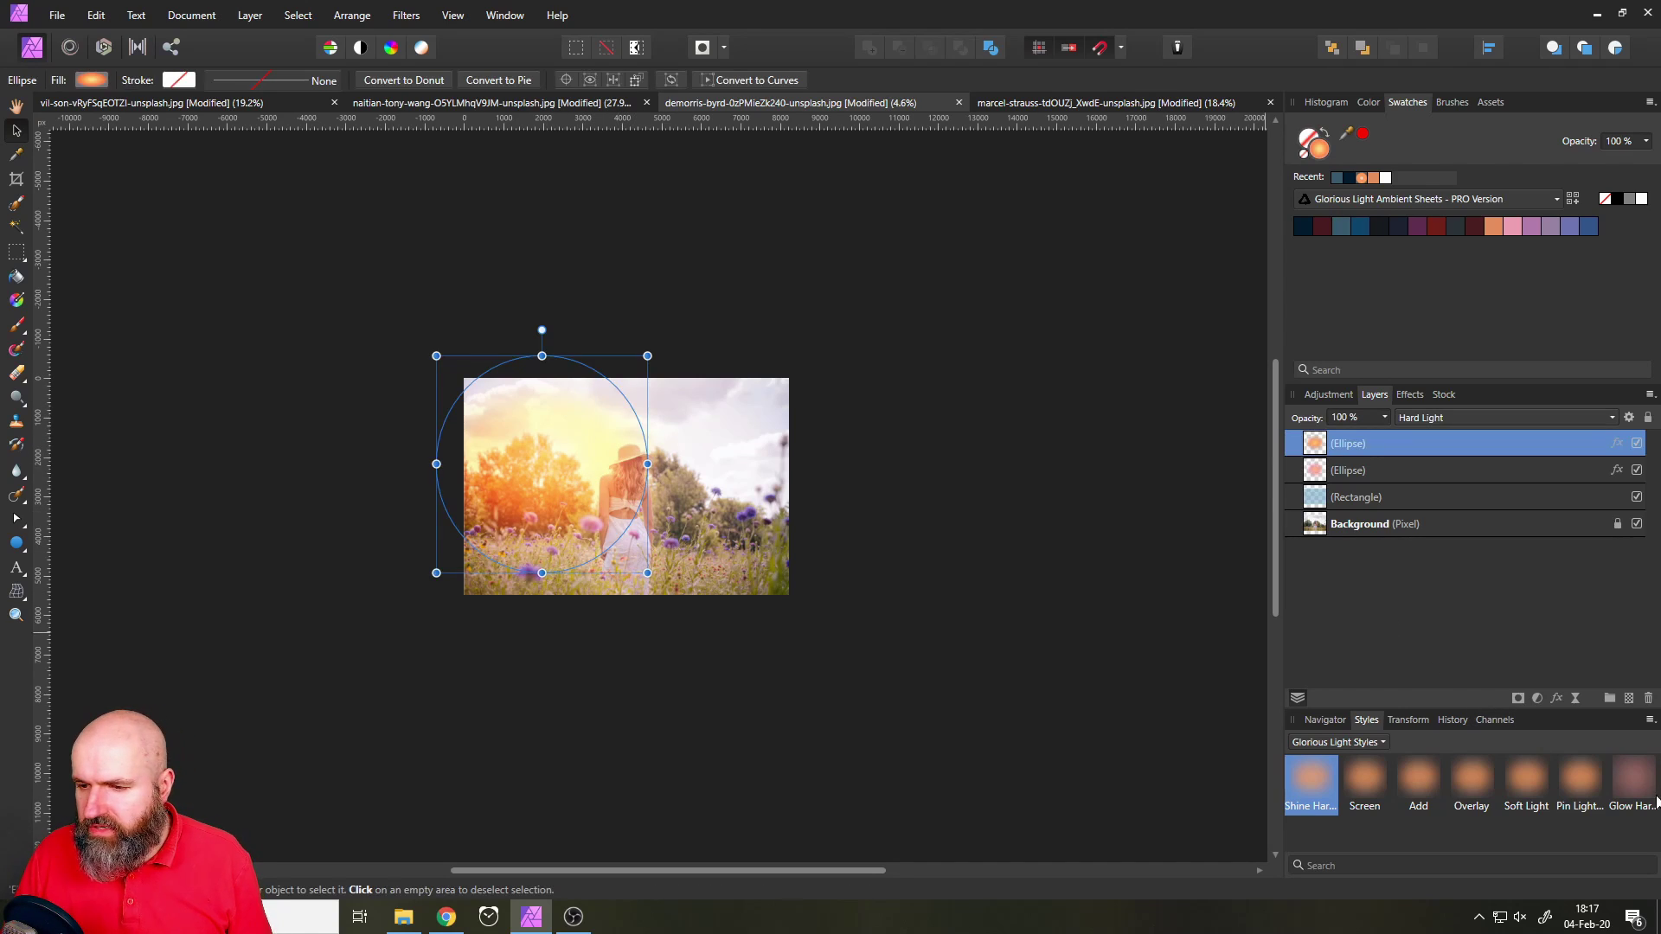
{"action": "left_click", "coordinate": [1632, 783]}
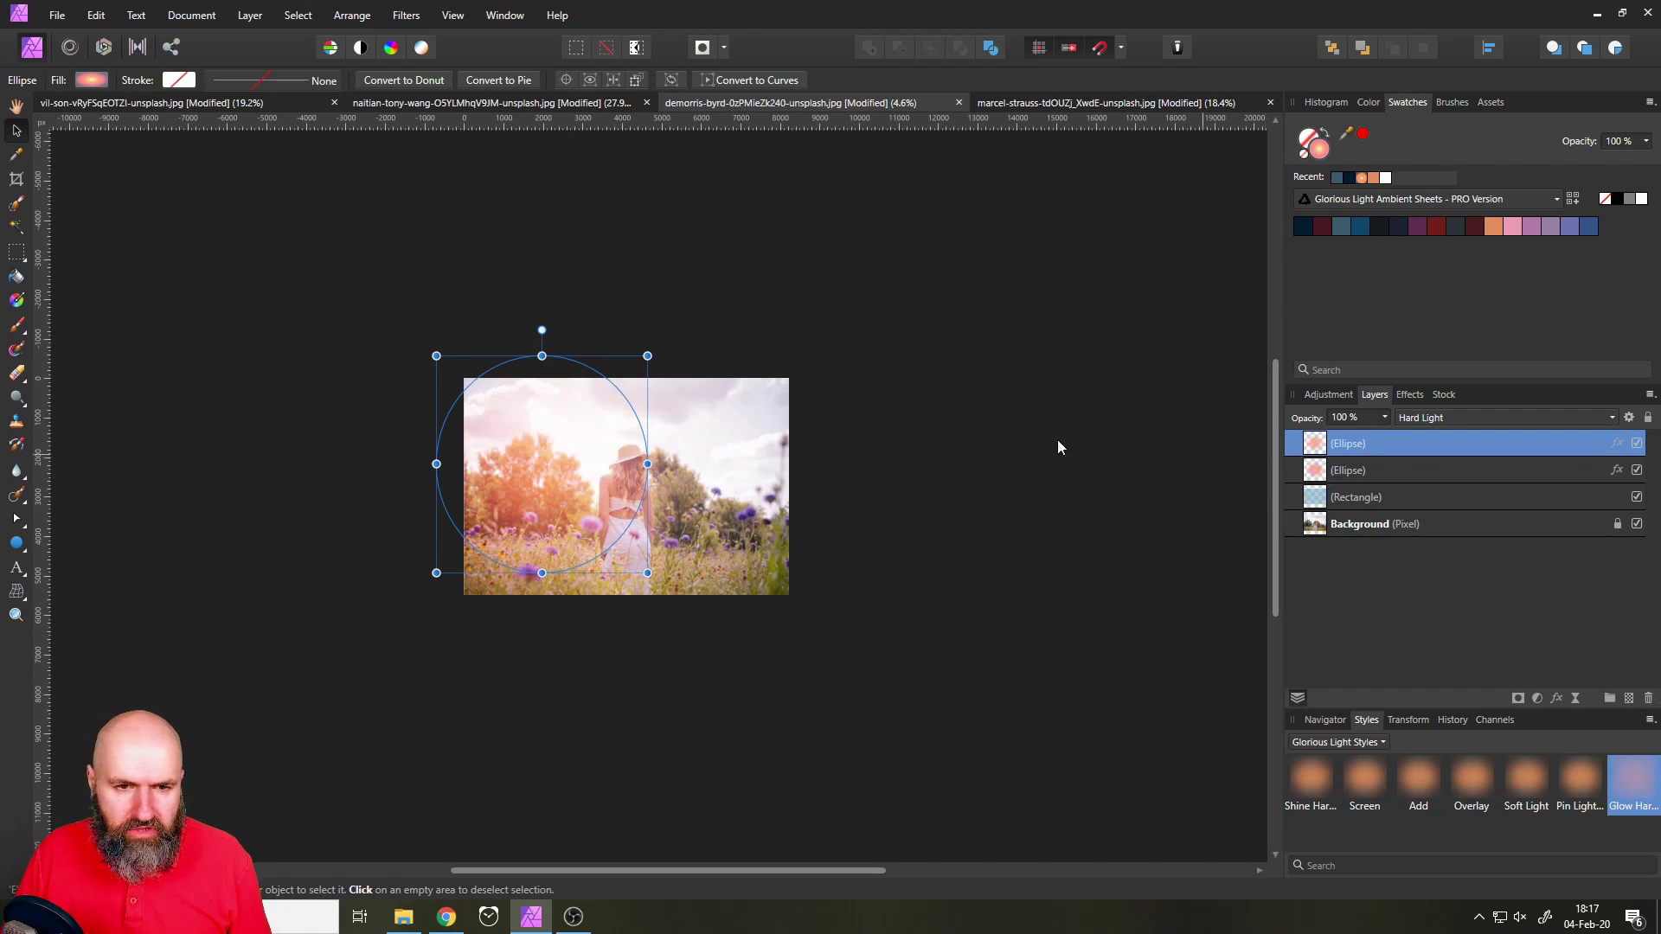
Nudge the pink glow ellipse up-left and confirm its 969.5 px Gaussian Blur radius
{"action": "mouse_move", "coordinate": [581, 486]}
{"action": "left_mouse_down"}
{"action": "mouse_move", "coordinate": [559, 460]}
{"action": "mouse_move", "coordinate": [569, 477]}
{"action": "left_mouse_up"}
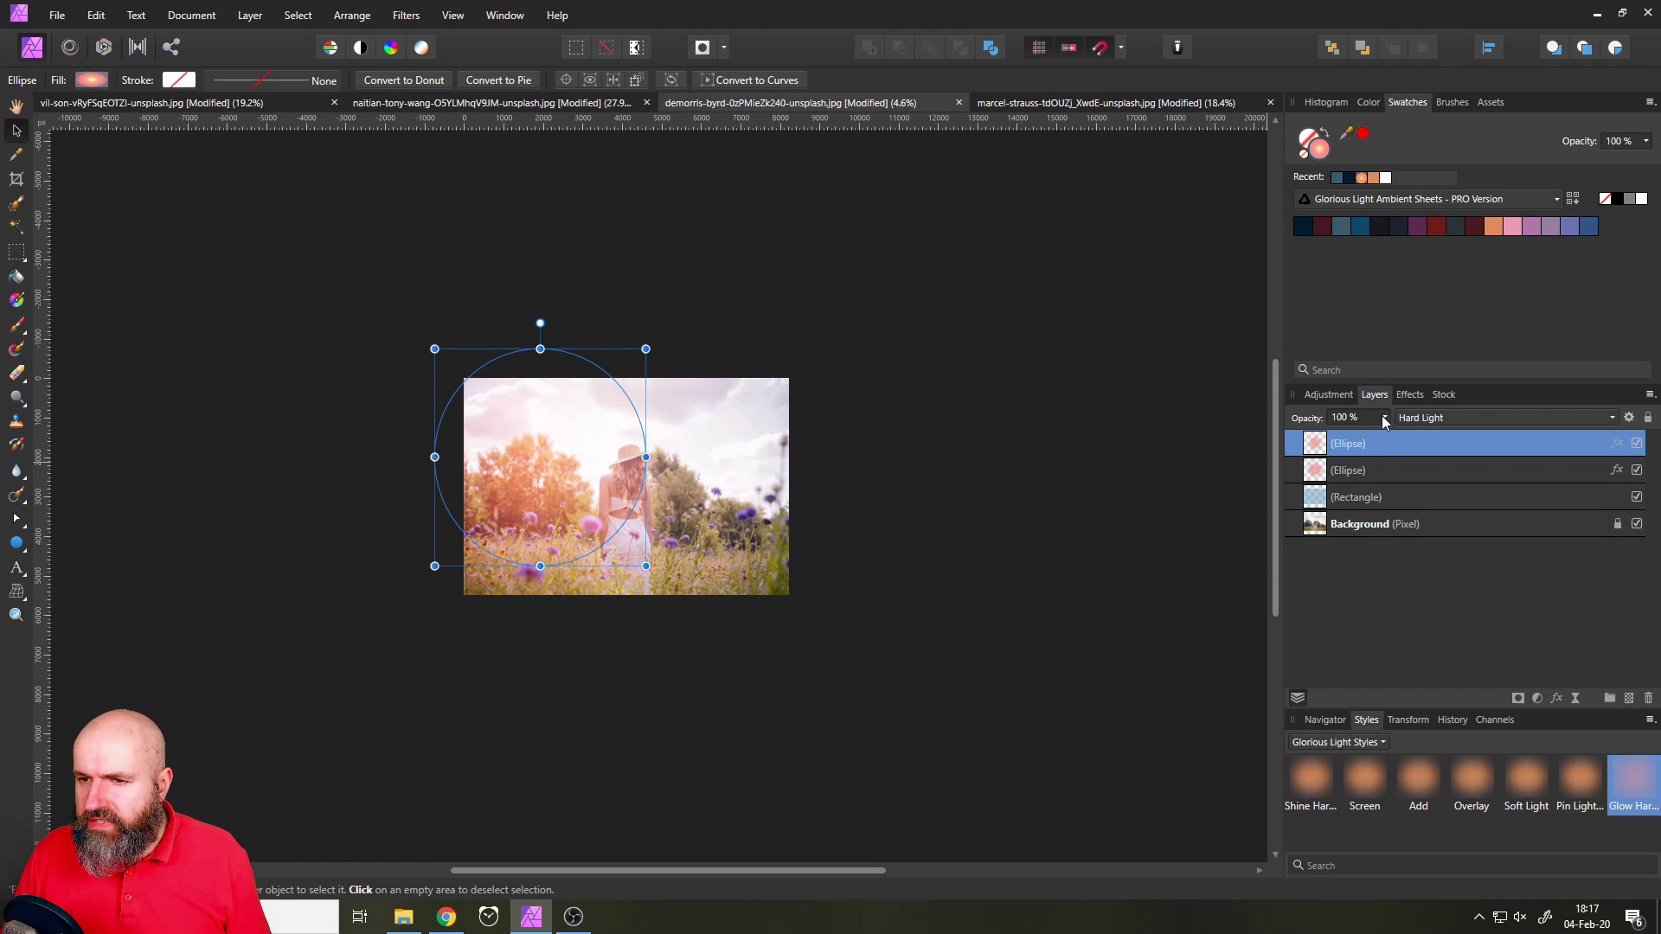
{"action": "left_click", "coordinate": [1412, 396]}
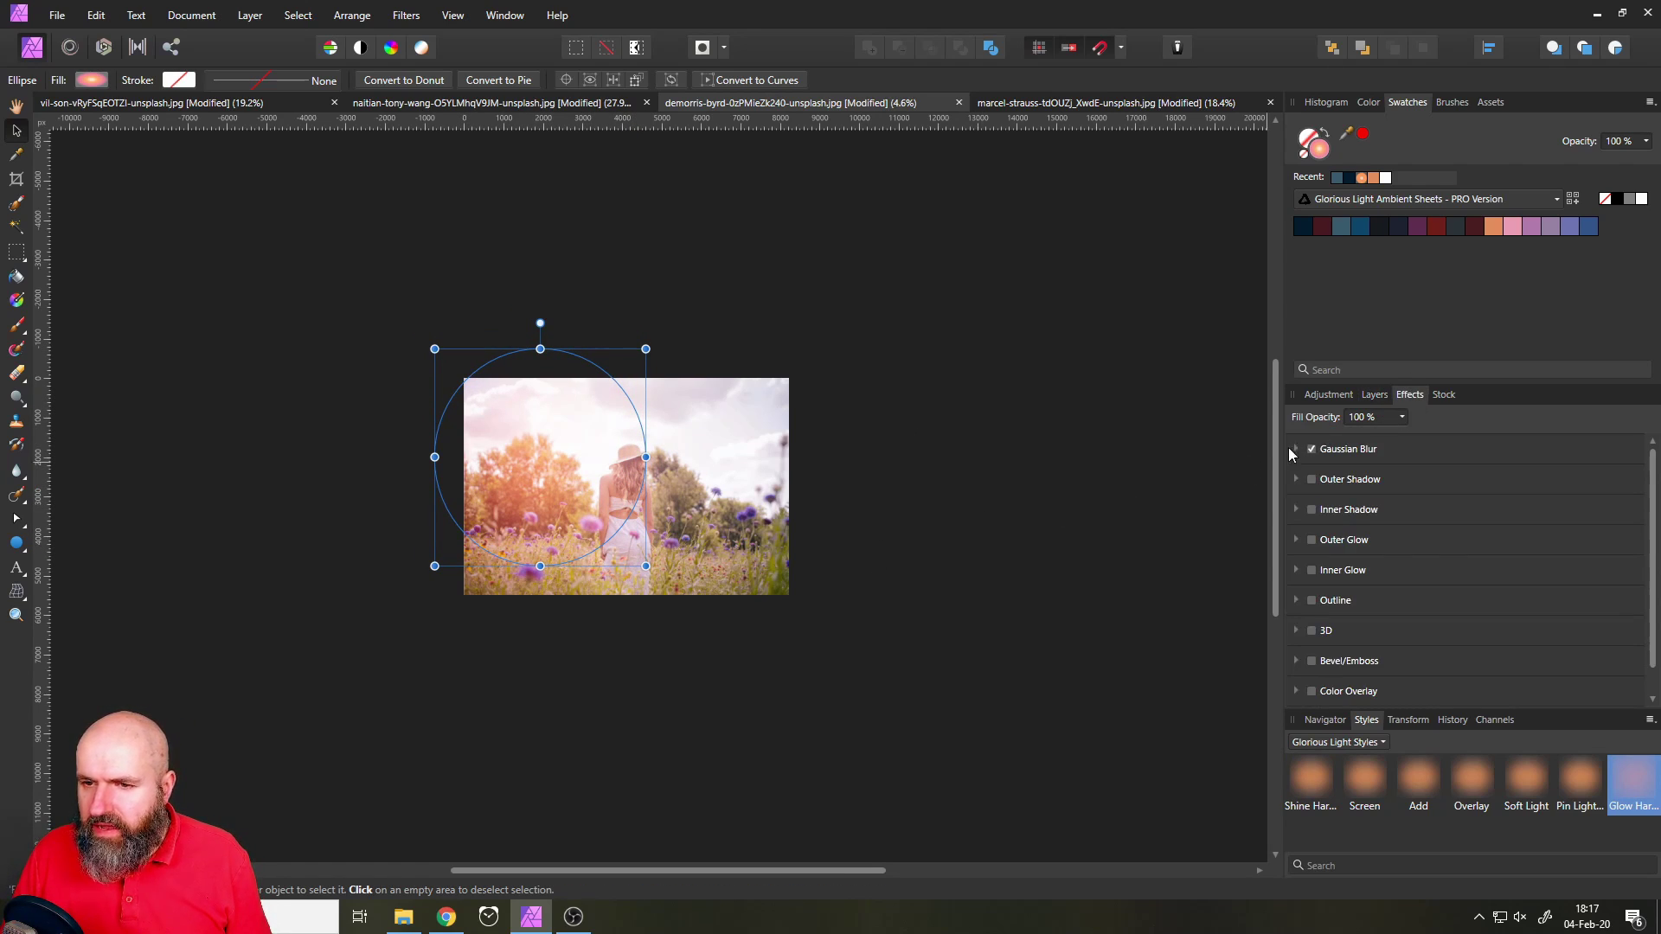
{"action": "left_click", "coordinate": [1296, 449]}
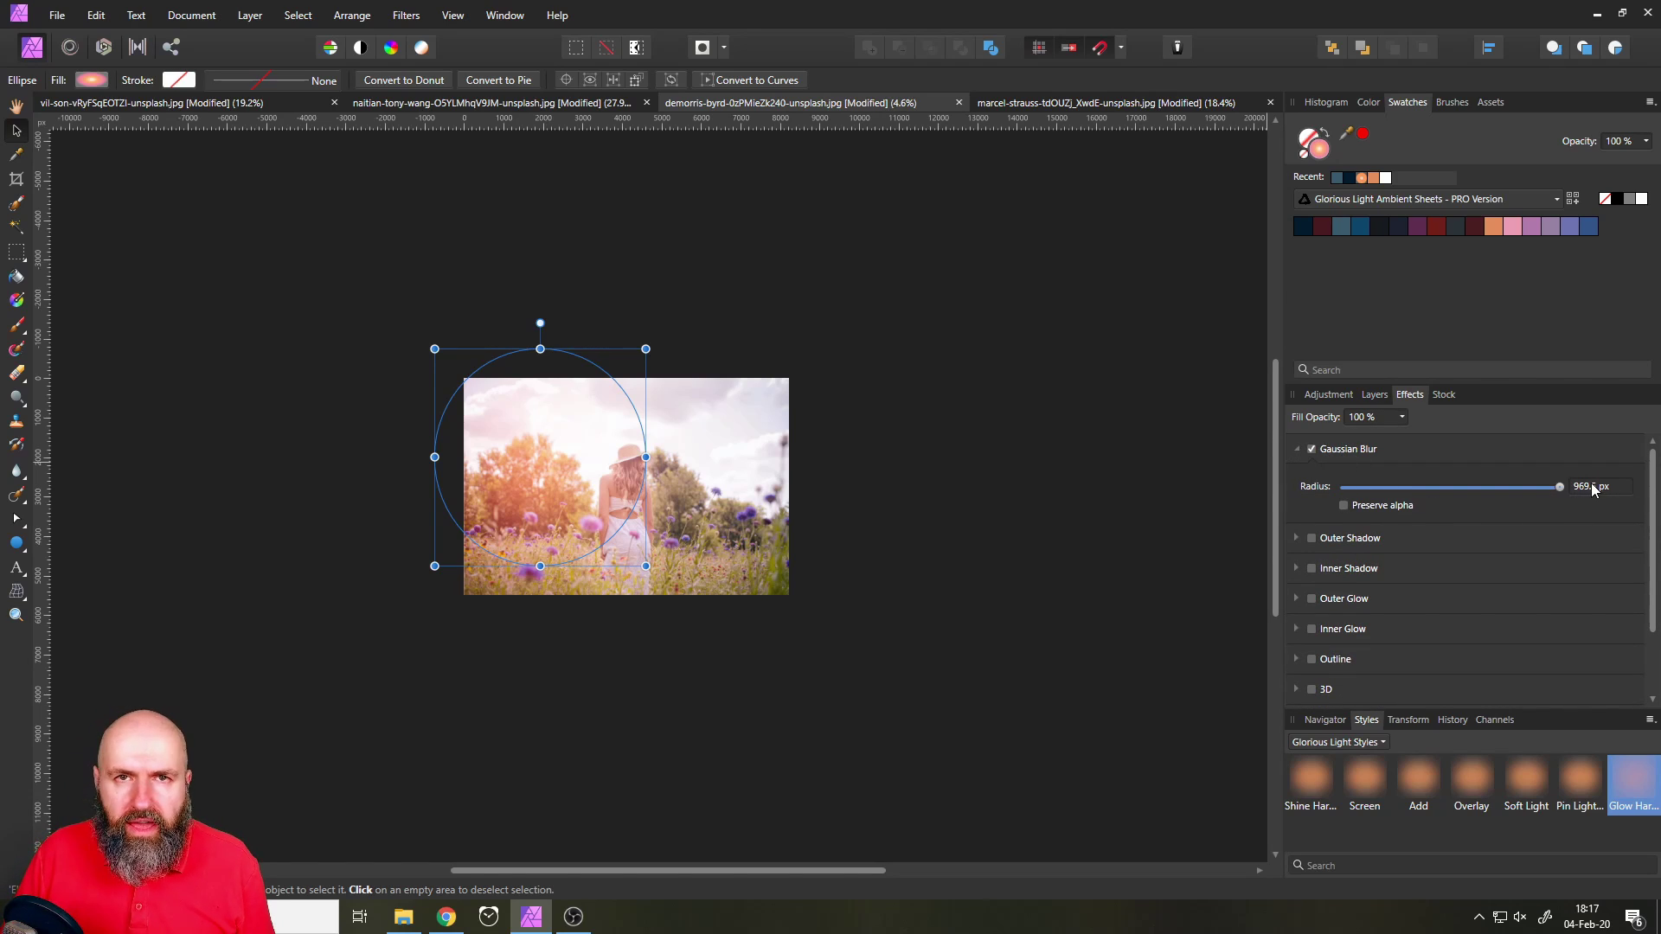
{"action": "left_click", "coordinate": [1377, 398]}
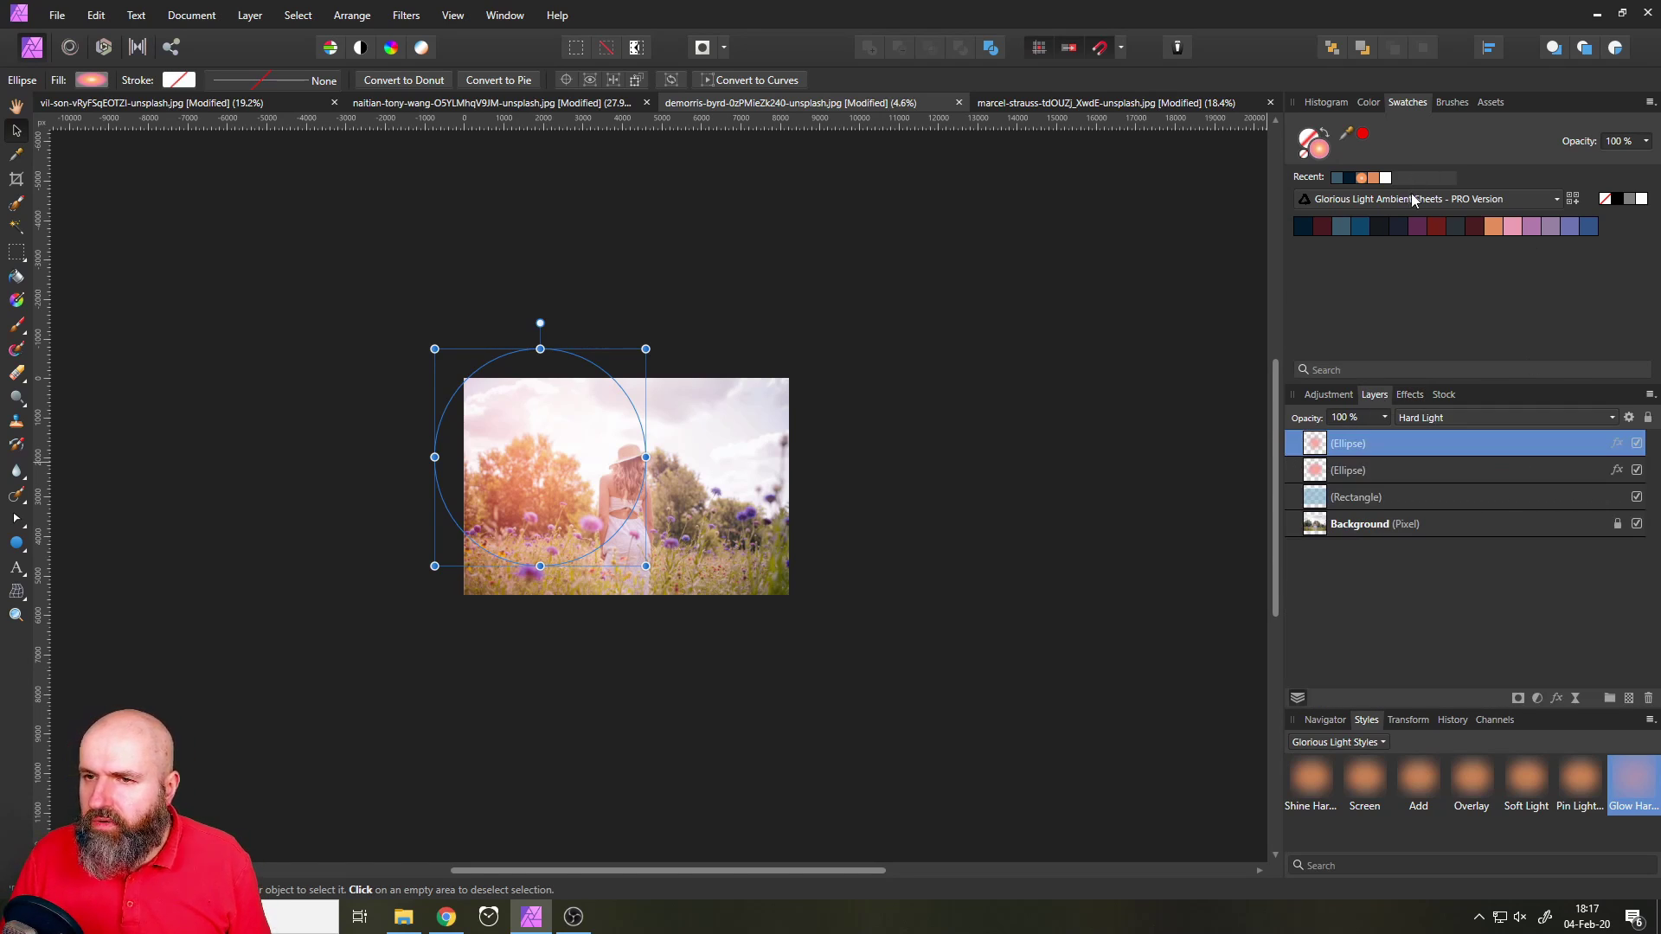
Nudge the glow ellipse down-left and load the Glorious Light Sun Glow PRO swatch palette
{"action": "key", "text": "ctrl+0"}
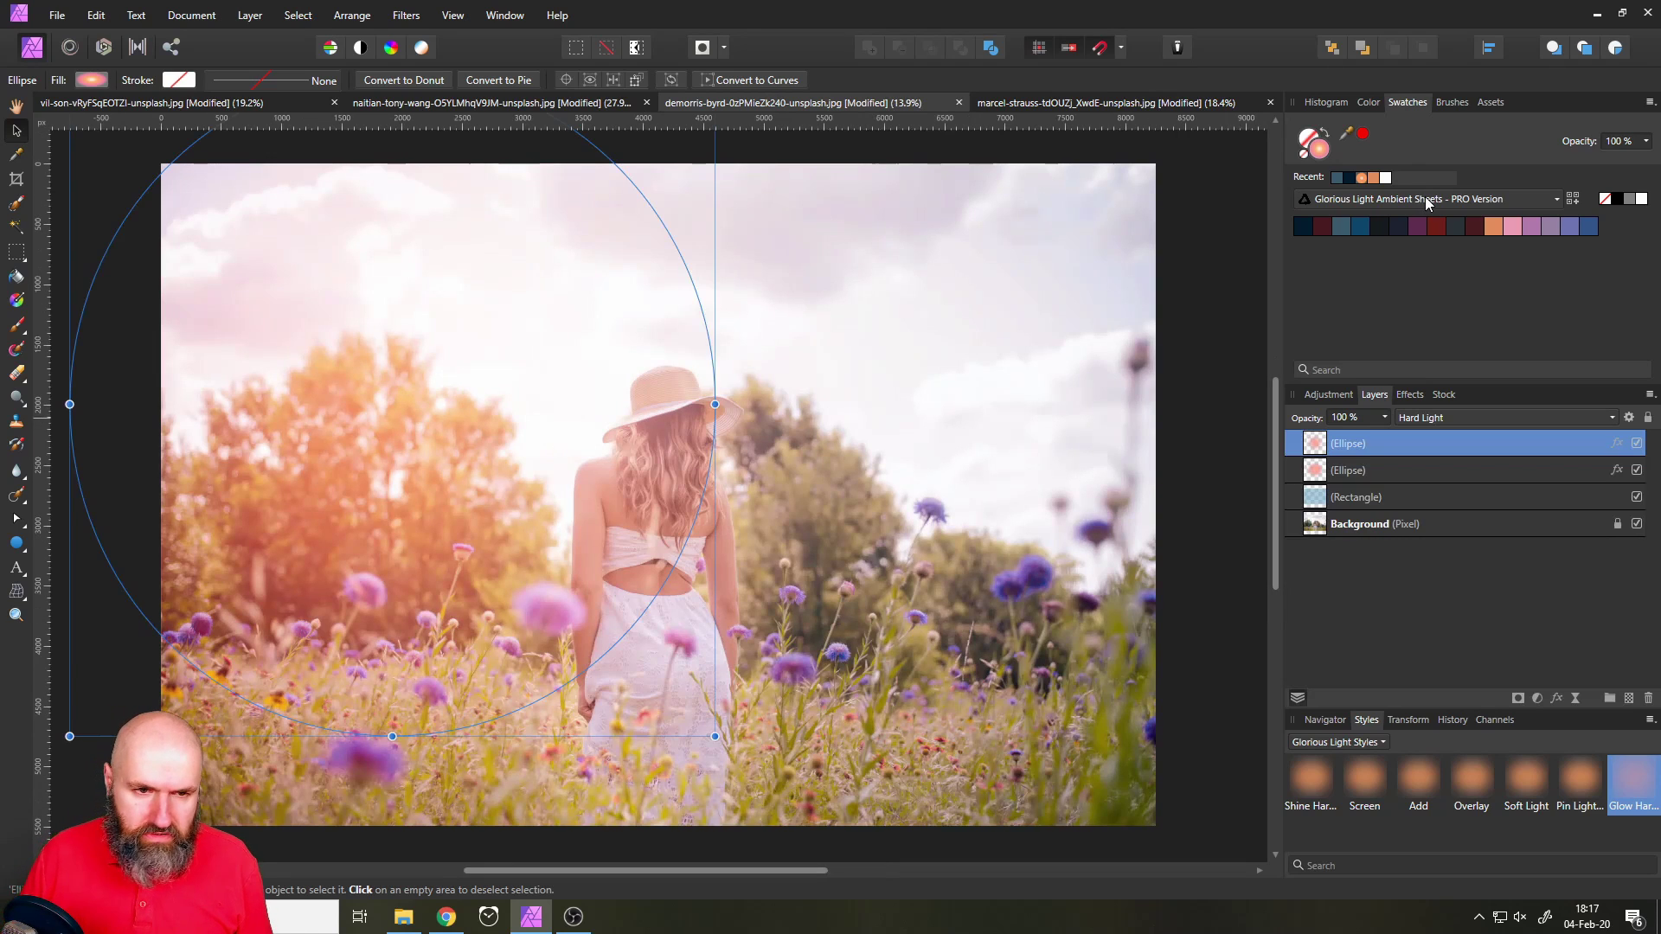
{"action": "left_click_drag", "start_coordinate": [470, 464], "coordinate": [468, 474]}
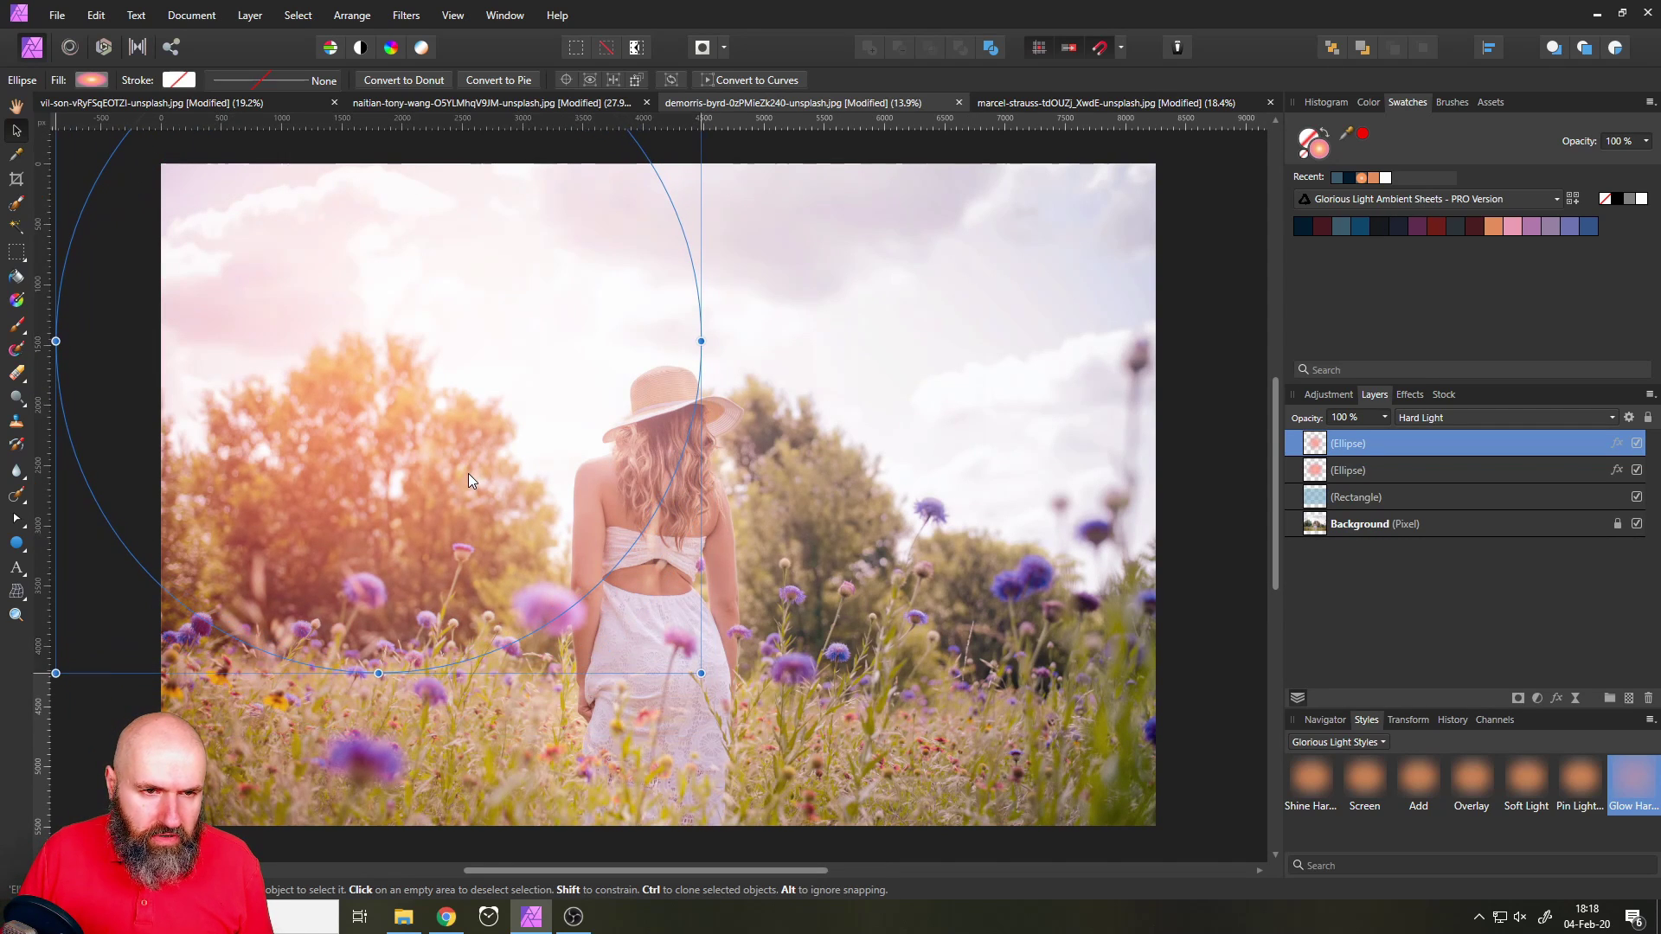
{"action": "left_click", "coordinate": [1466, 200]}
{"action": "left_click", "coordinate": [1429, 261]}
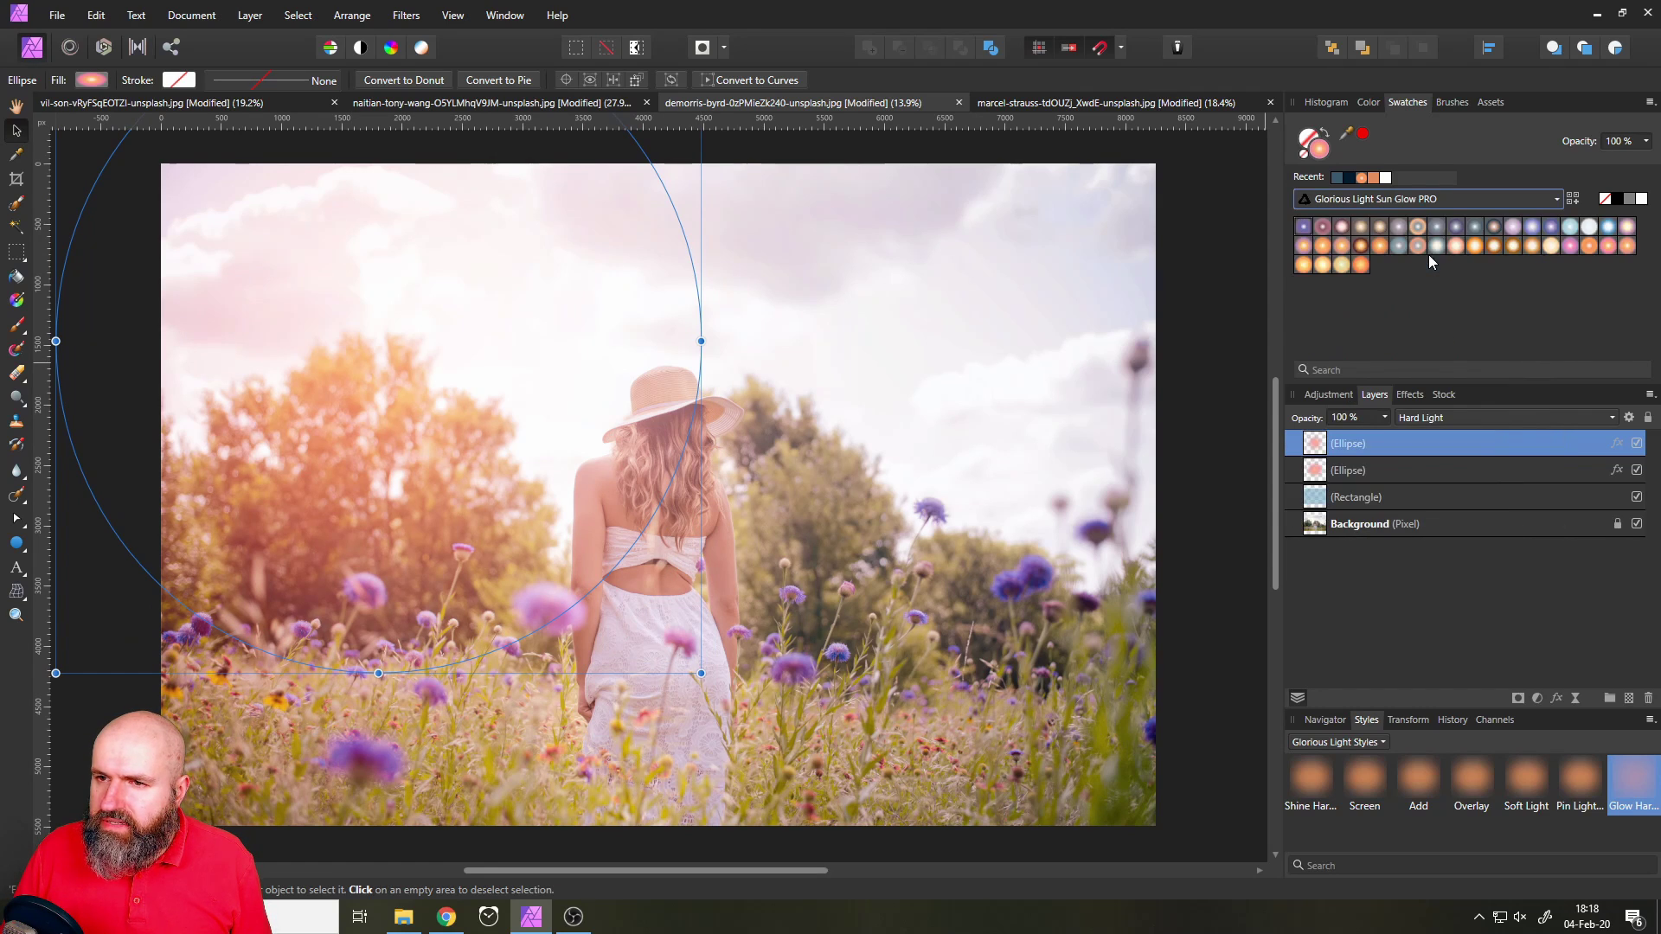
Try pink, orange and yellow Sun Glow swatches on the ellipse, ending on warm orange
{"action": "left_click", "coordinate": [1566, 246]}
{"action": "left_click", "coordinate": [1602, 247]}
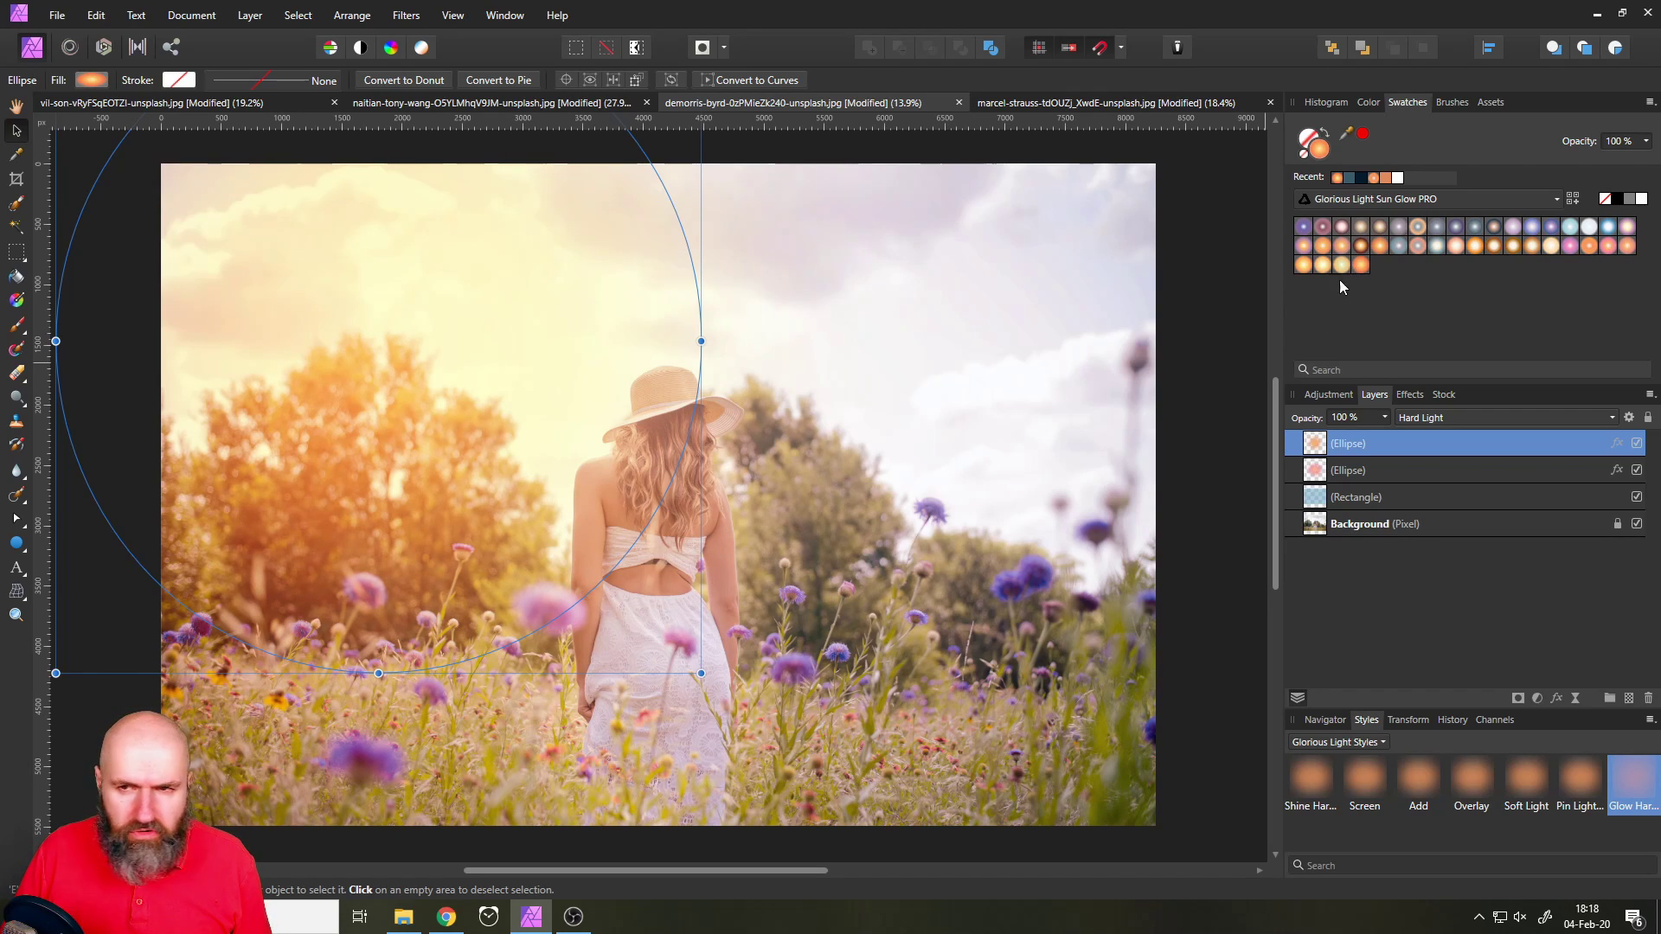
{"action": "left_click", "coordinate": [1303, 265]}
{"action": "left_click", "coordinate": [1323, 249]}
{"action": "left_click", "coordinate": [1320, 258]}
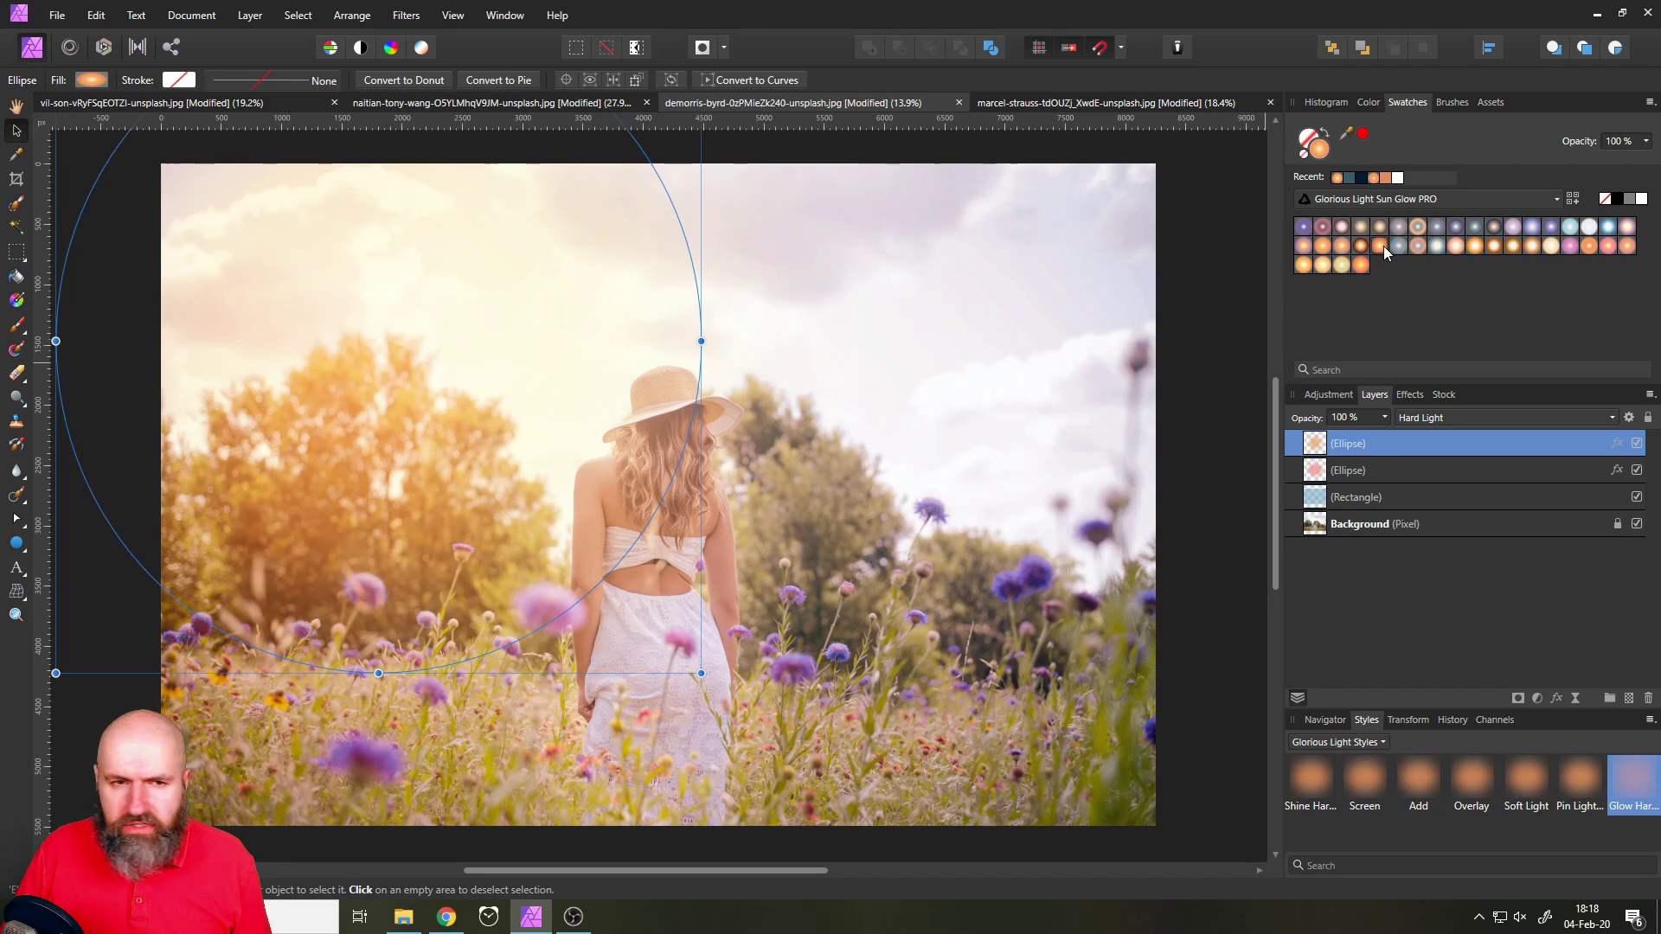
{"action": "left_click", "coordinate": [1419, 247]}
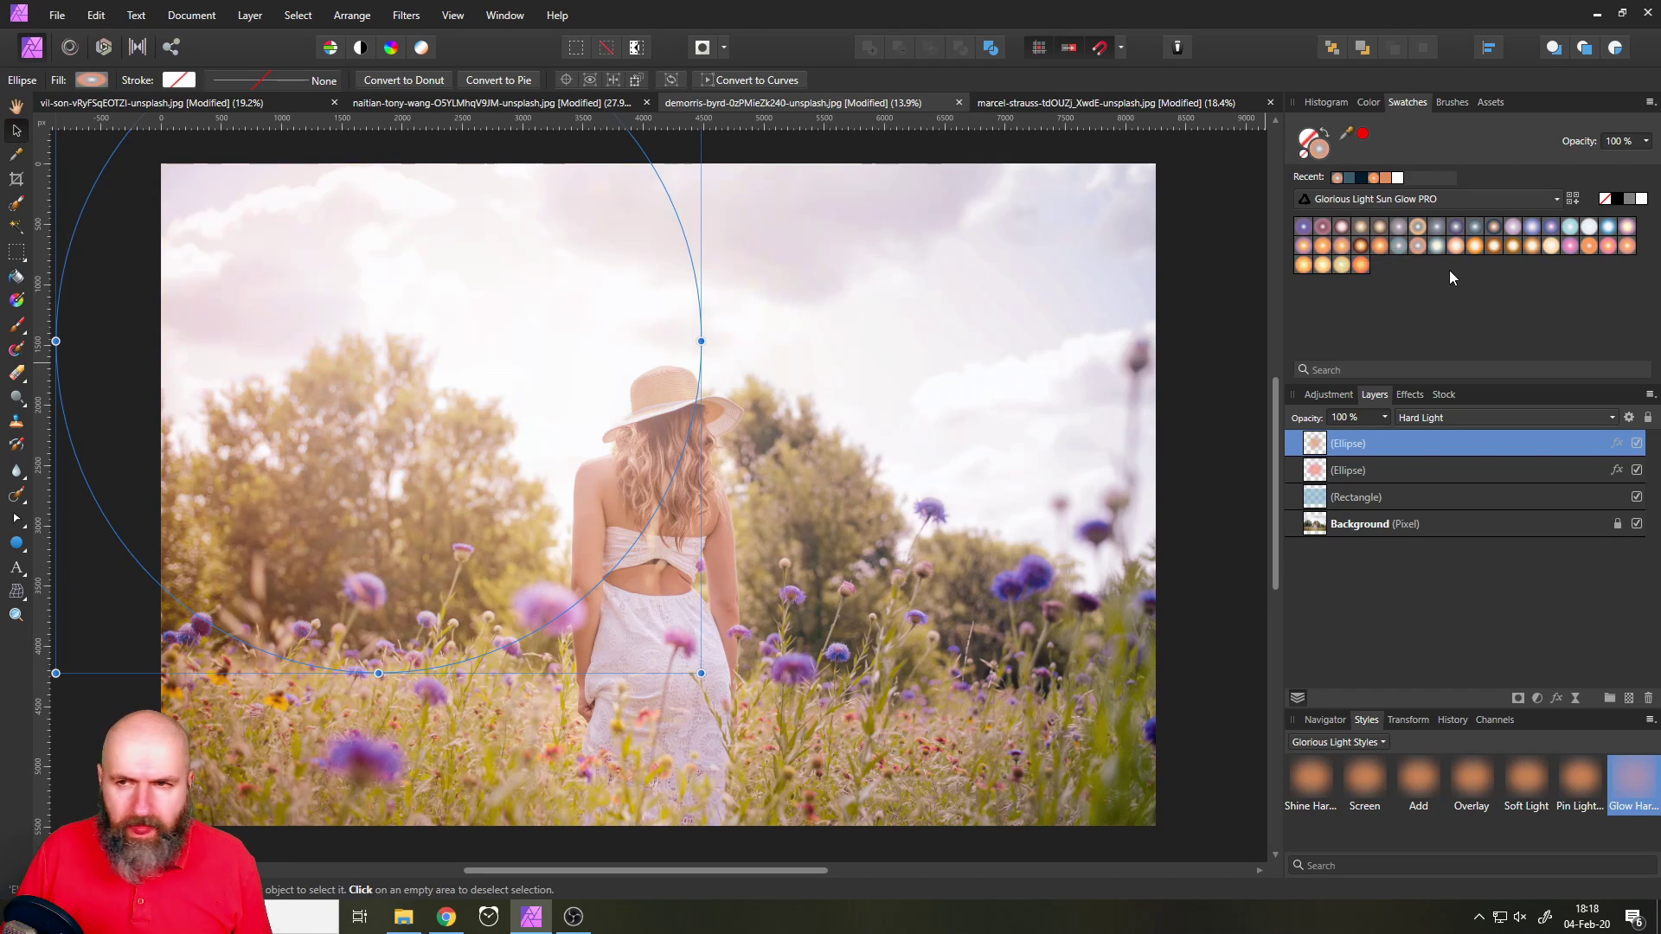
{"action": "left_click", "coordinate": [1471, 248]}
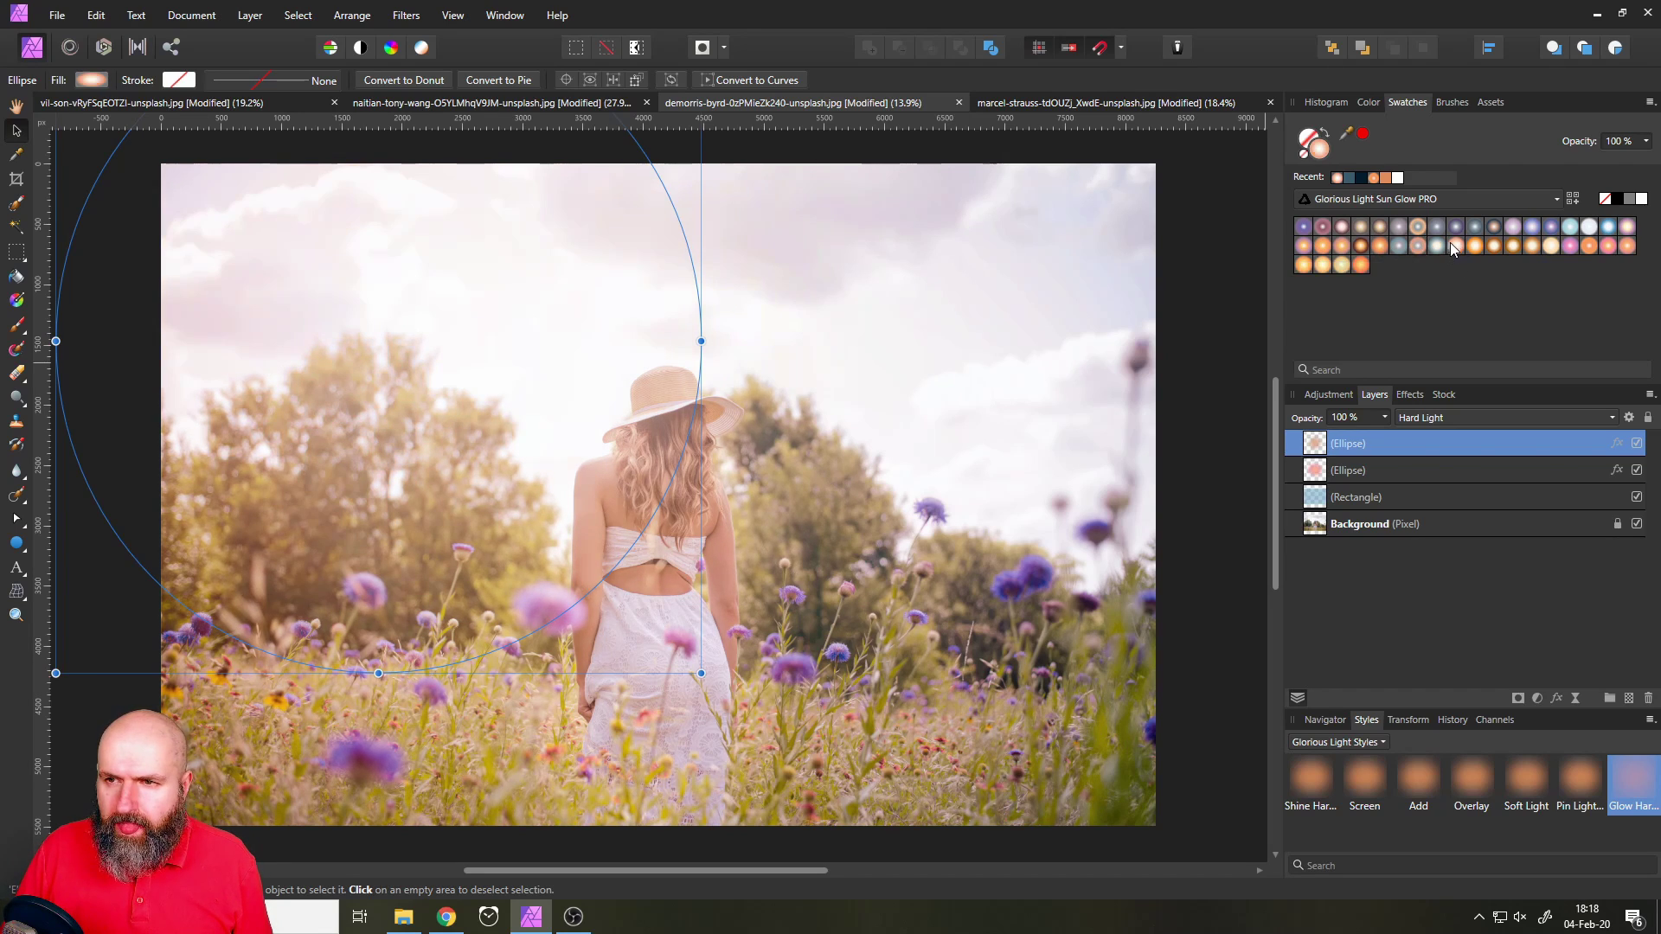
Settle the glow fill on orange and move the ellipse higher over the trees
{"action": "left_click", "coordinate": [1627, 247]}
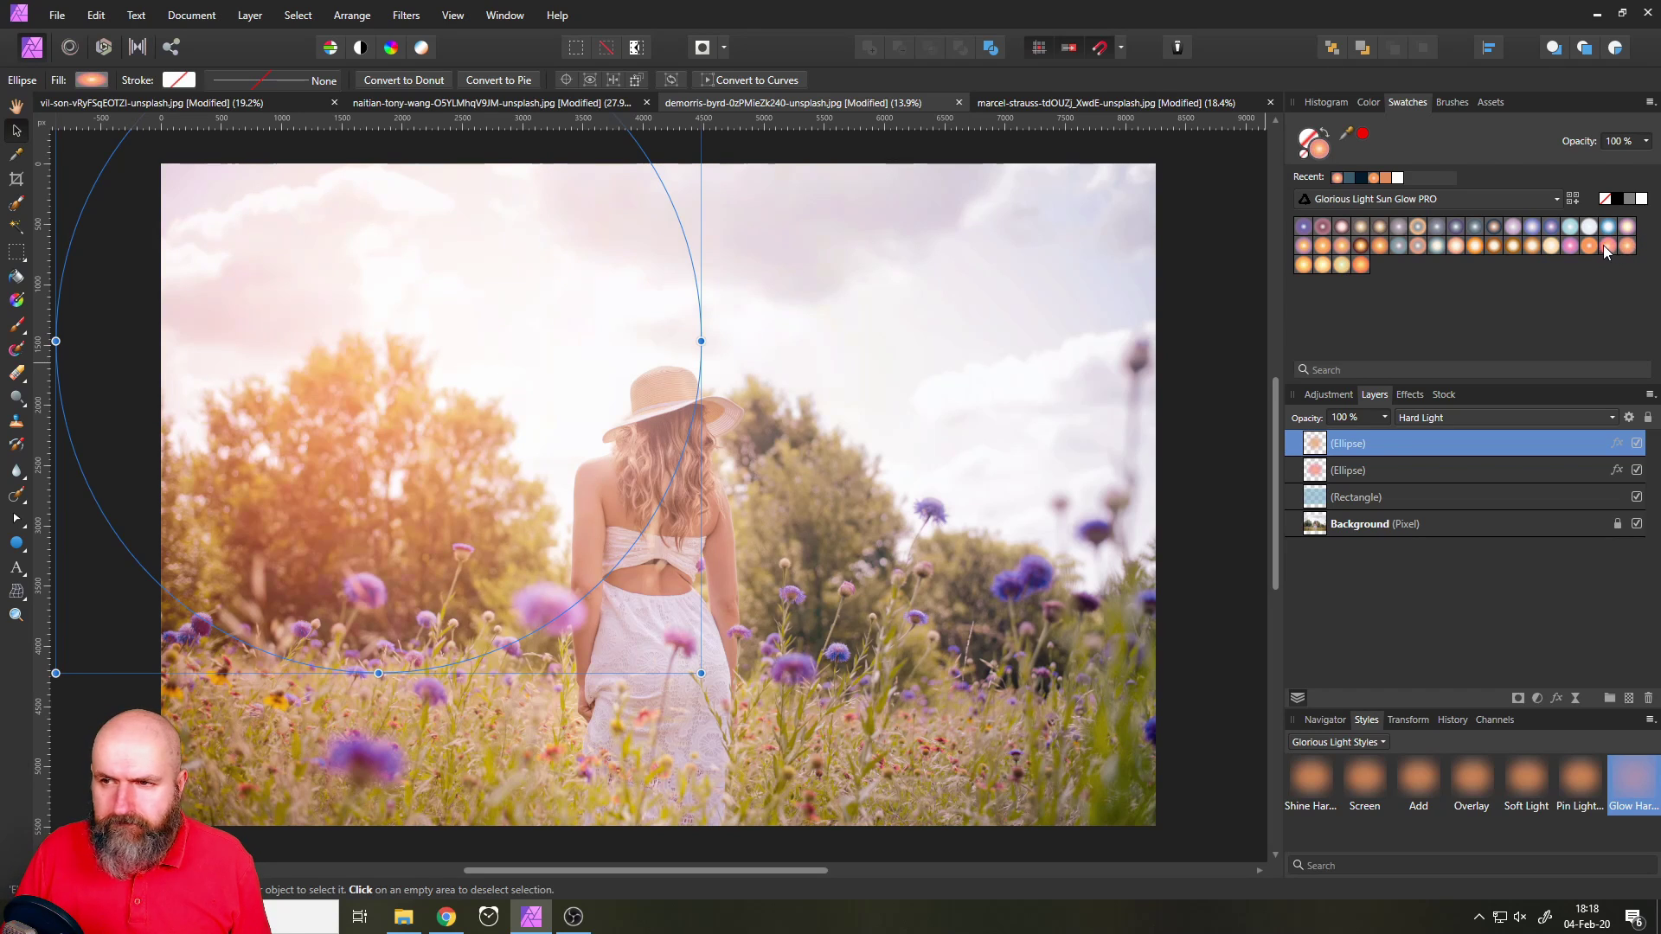
{"action": "left_click", "coordinate": [1593, 244]}
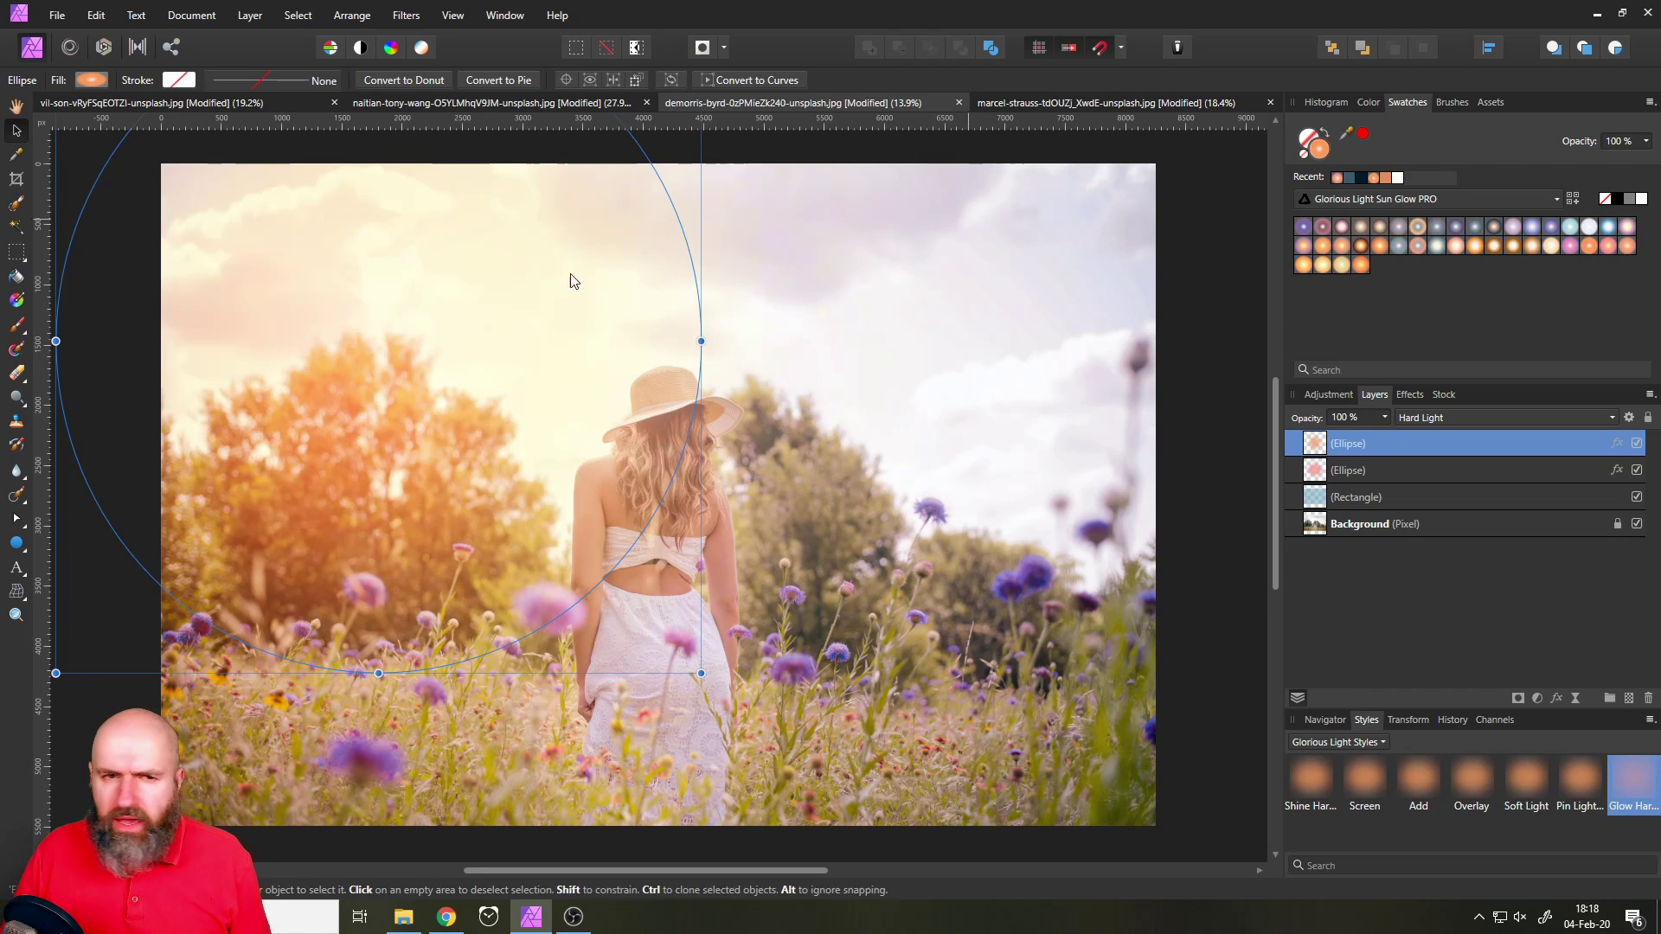
{"action": "left_click_drag", "start_coordinate": [450, 449], "coordinate": [443, 404]}
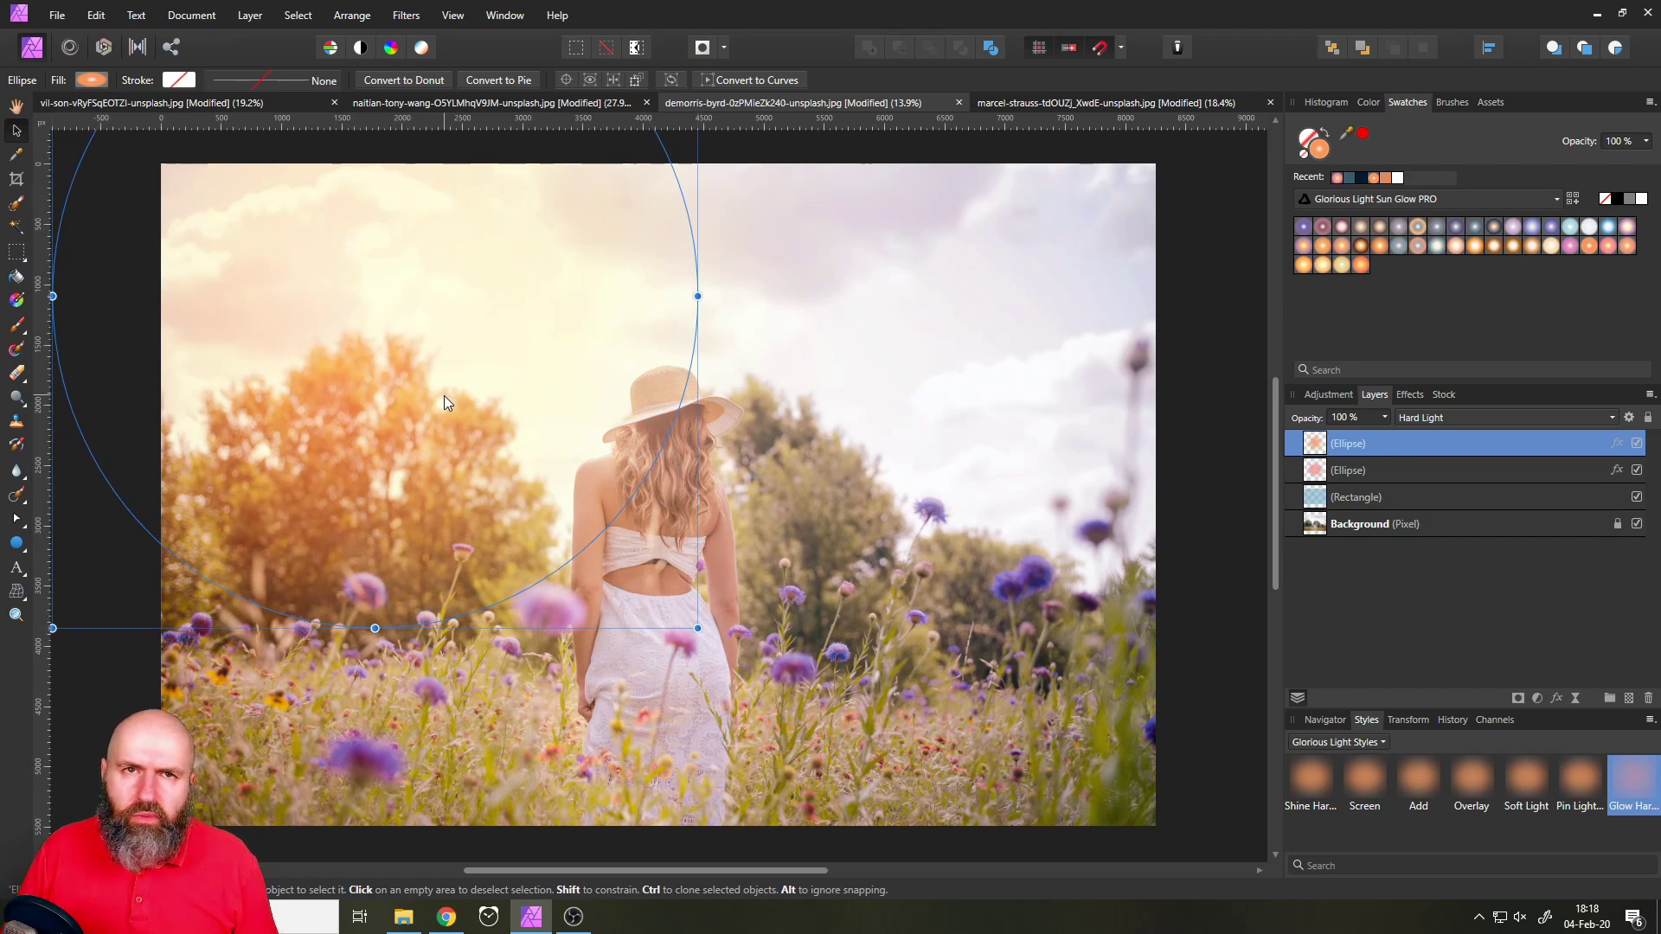
{"action": "scroll", "coordinate": [505, 499], "scroll_direction": "down", "scroll_amount": 2}
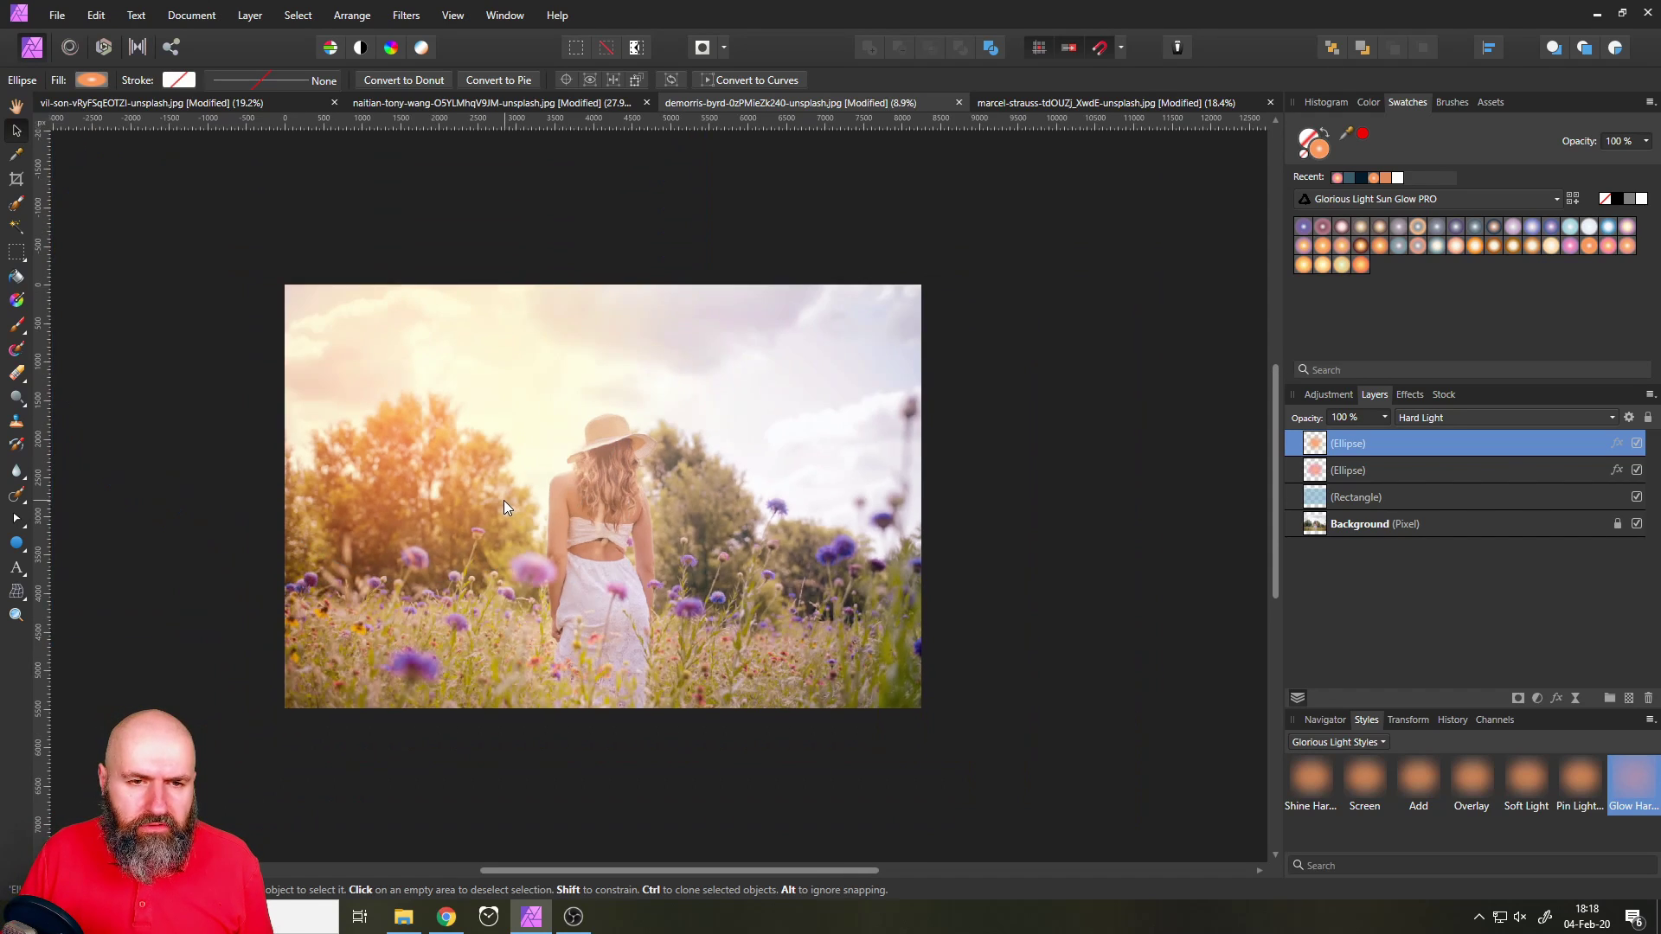
{"action": "scroll", "coordinate": [503, 500], "scroll_direction": "down", "scroll_amount": 1}
Experiment with enlarging and shifting the glow ellipses up and left
{"action": "left_click_drag", "start_coordinate": [605, 568], "coordinate": [660, 626]}
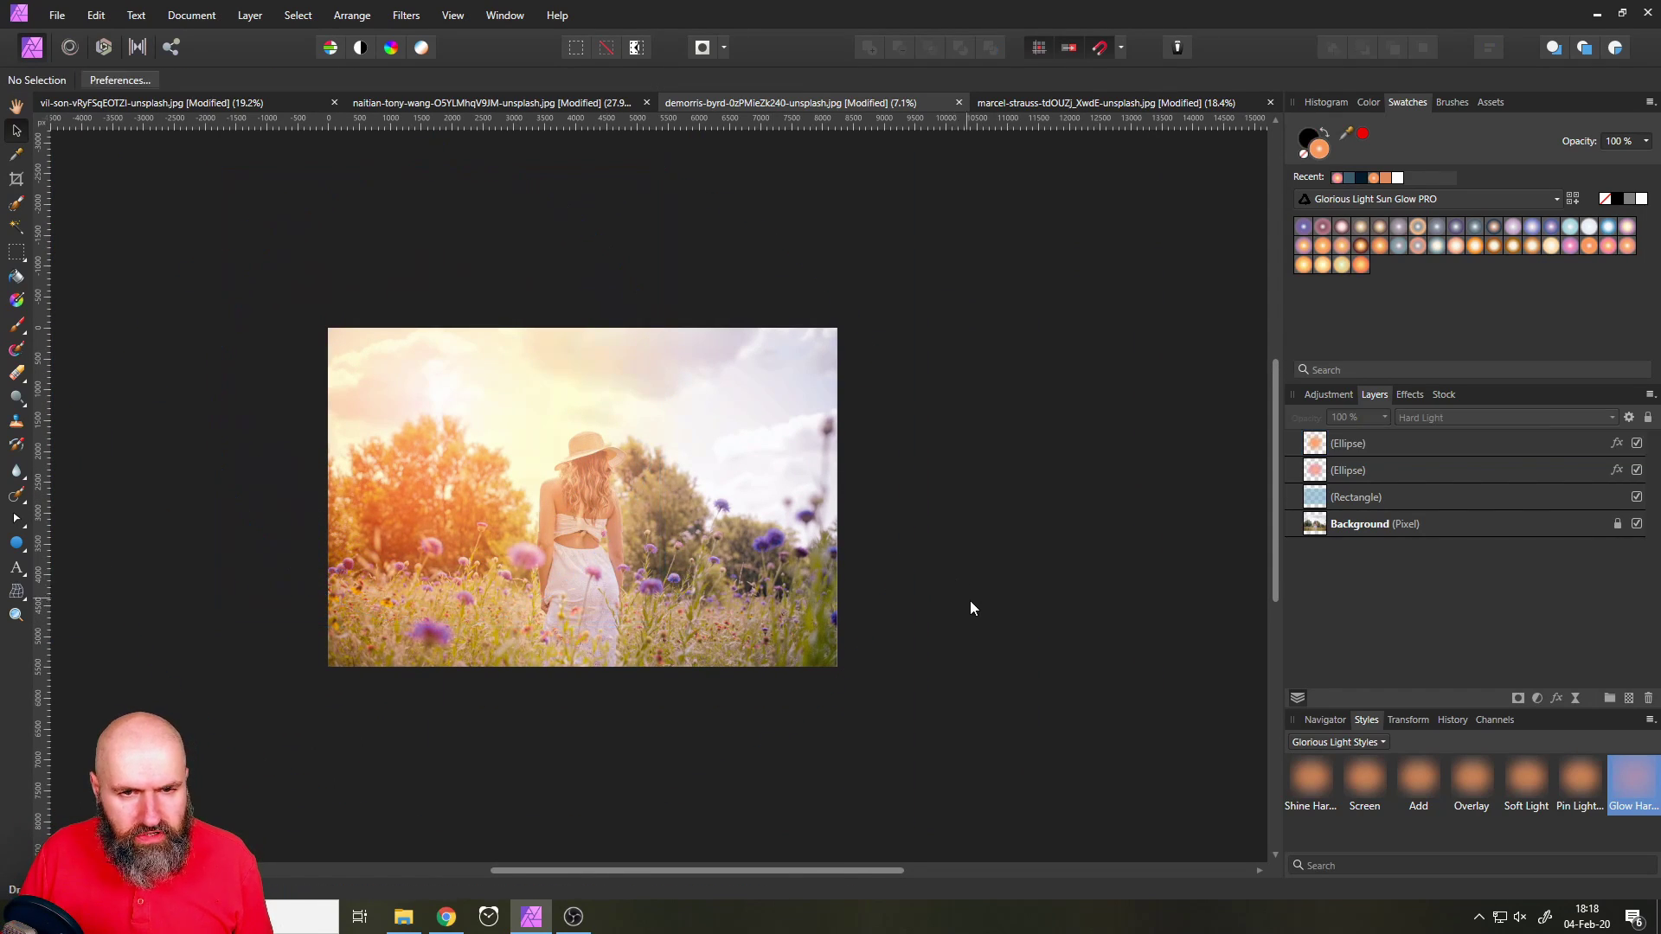
{"action": "left_click", "coordinate": [480, 455]}
{"action": "left_click_drag", "start_coordinate": [480, 455], "coordinate": [500, 482]}
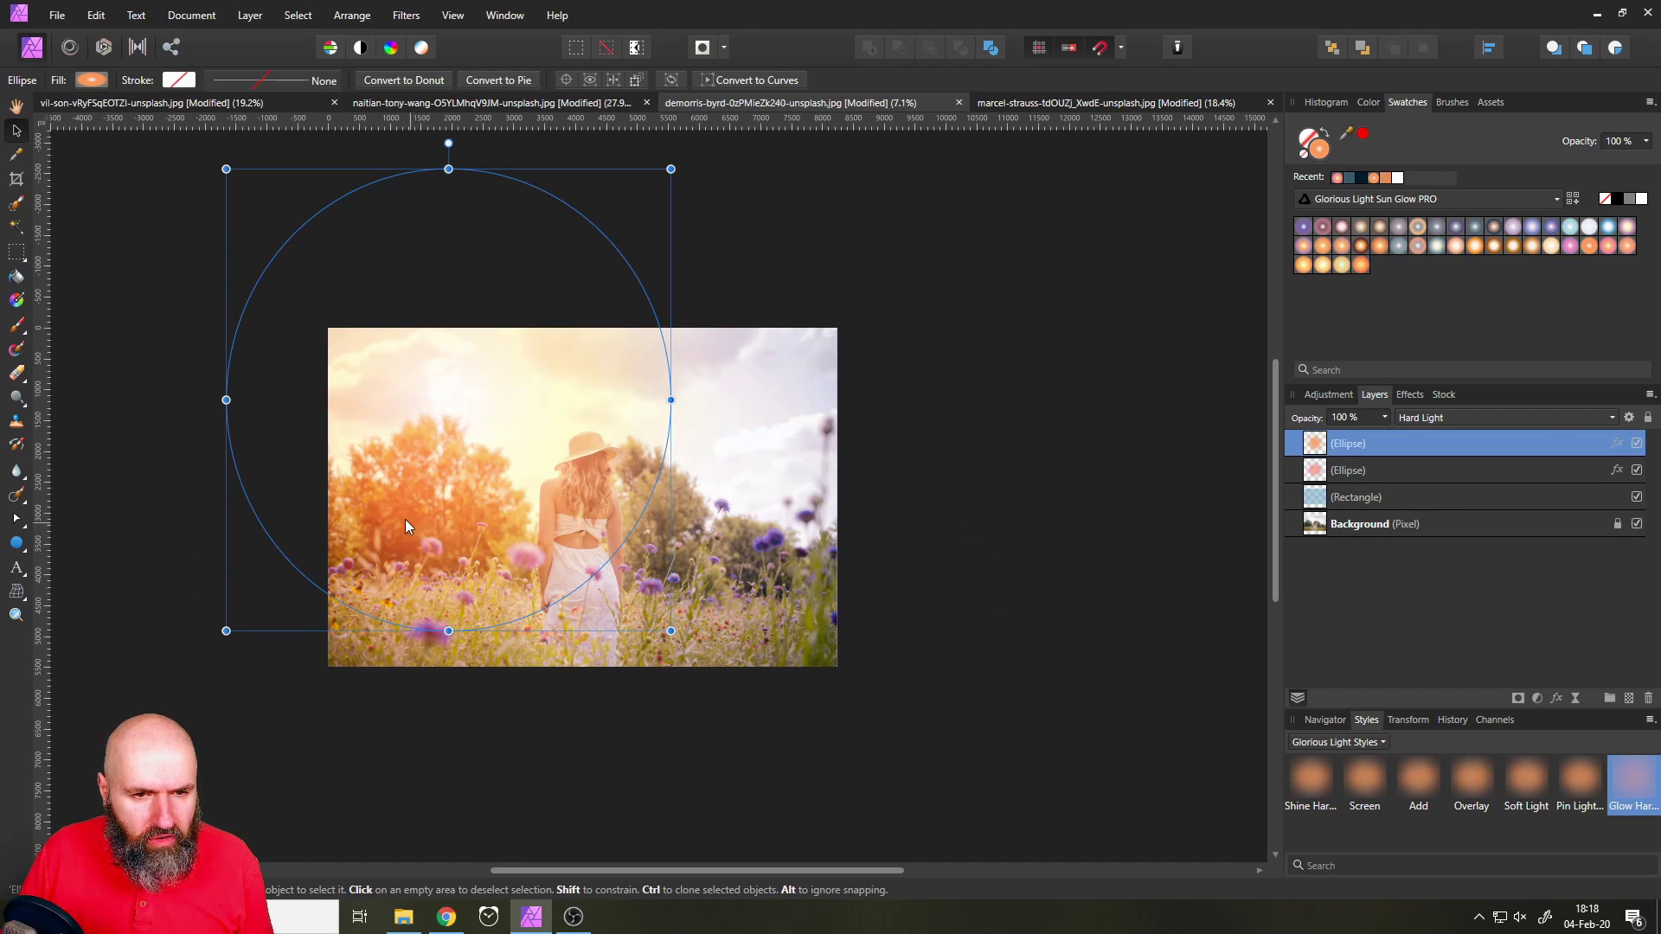
{"action": "scroll", "coordinate": [640, 540], "scroll_direction": "down", "scroll_amount": 3}
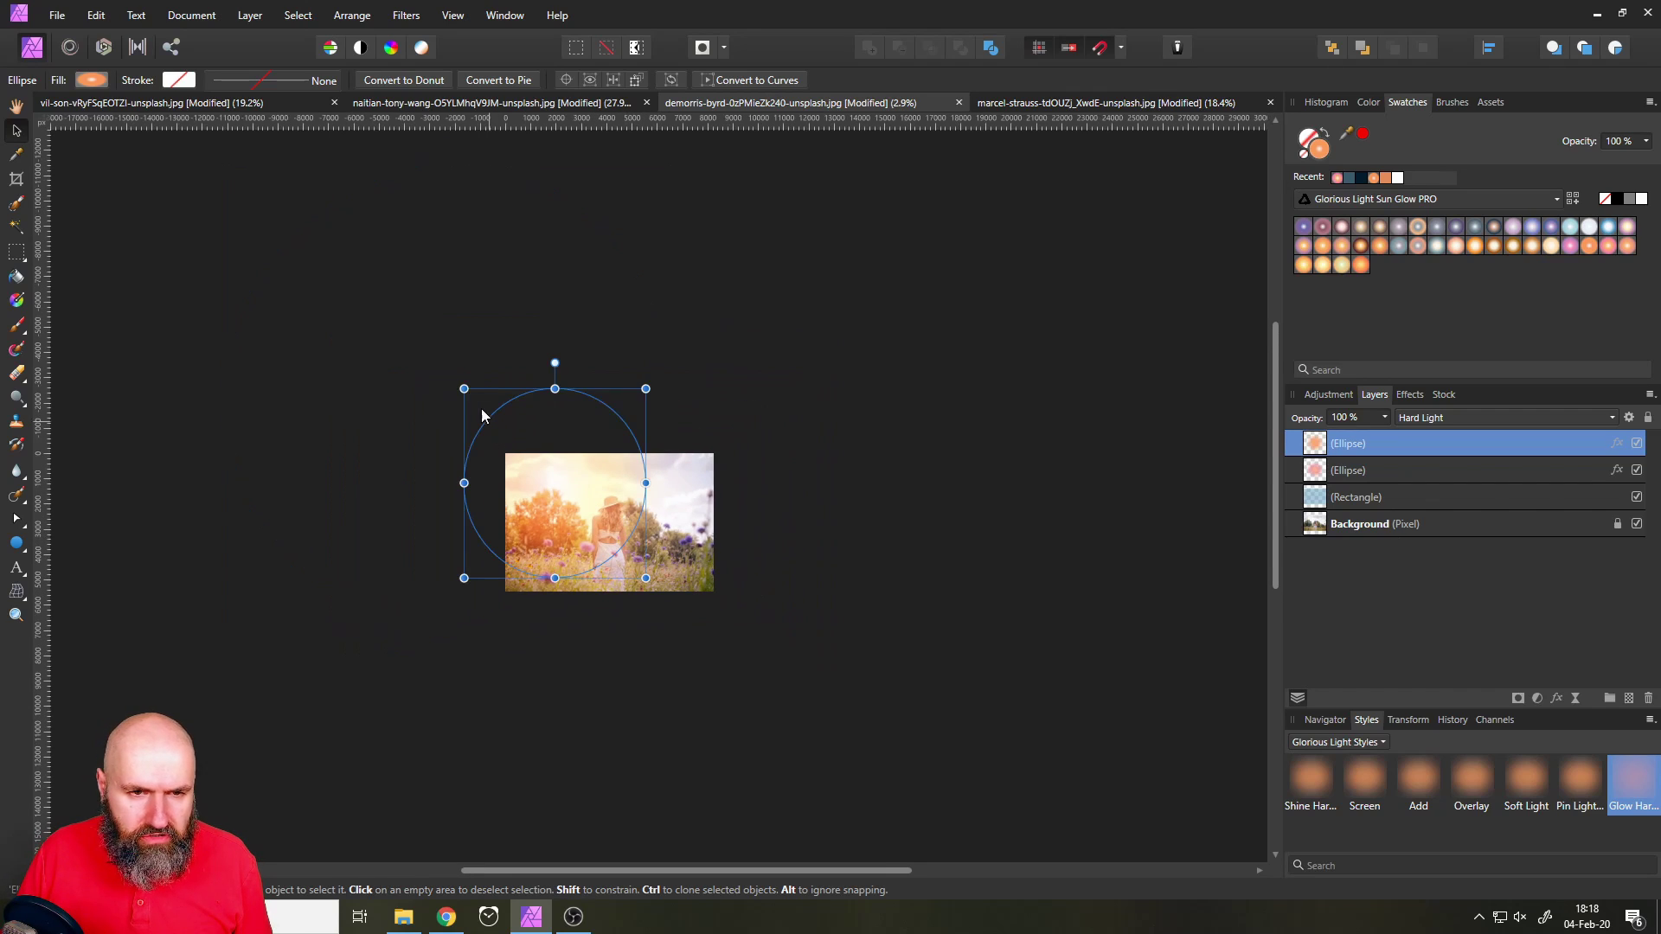
{"action": "left_click_drag", "start_coordinate": [464, 389], "coordinate": [402, 345]}
{"action": "mouse_move", "coordinate": [607, 515]}
{"action": "left_mouse_down"}
{"action": "mouse_move", "coordinate": [558, 478]}
{"action": "mouse_move", "coordinate": [580, 502]}
{"action": "mouse_move", "coordinate": [607, 498]}
{"action": "left_mouse_up"}
Undo the ellipse edits, fit the photo in view, and reselect the large glow ellipse
{"action": "key", "text": "ctrl+z"}
{"action": "key", "text": "ctrl+z"}
{"action": "key", "text": "ctrl+z"}
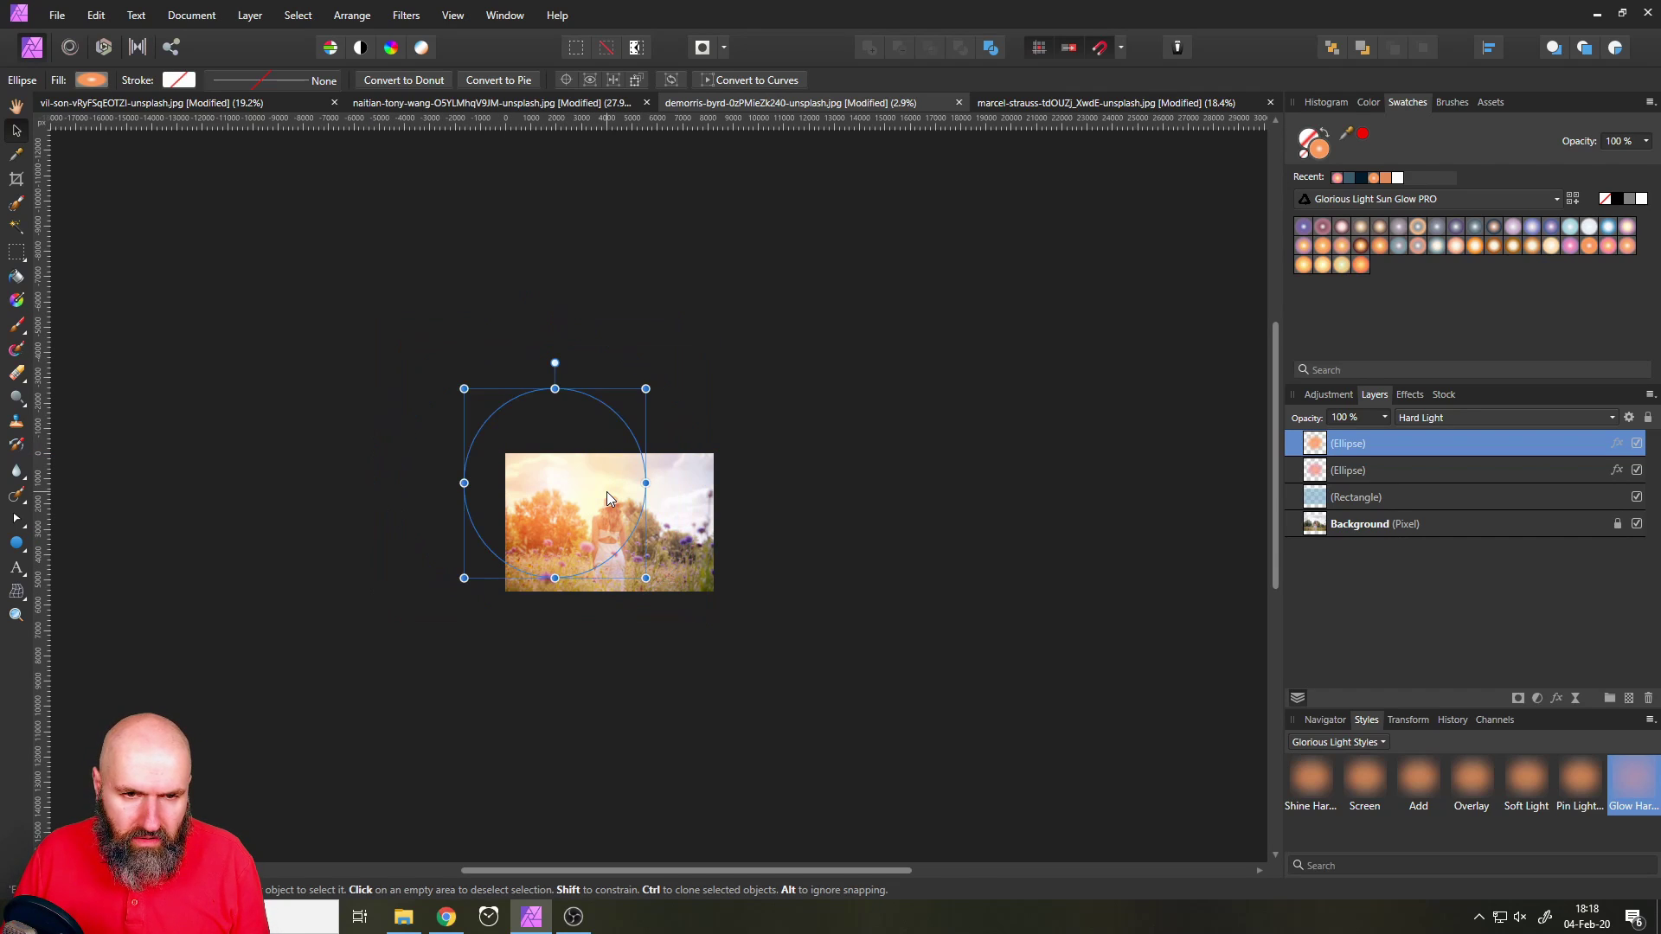
{"action": "left_click", "coordinate": [953, 499]}
{"action": "key", "text": "ctrl+0"}
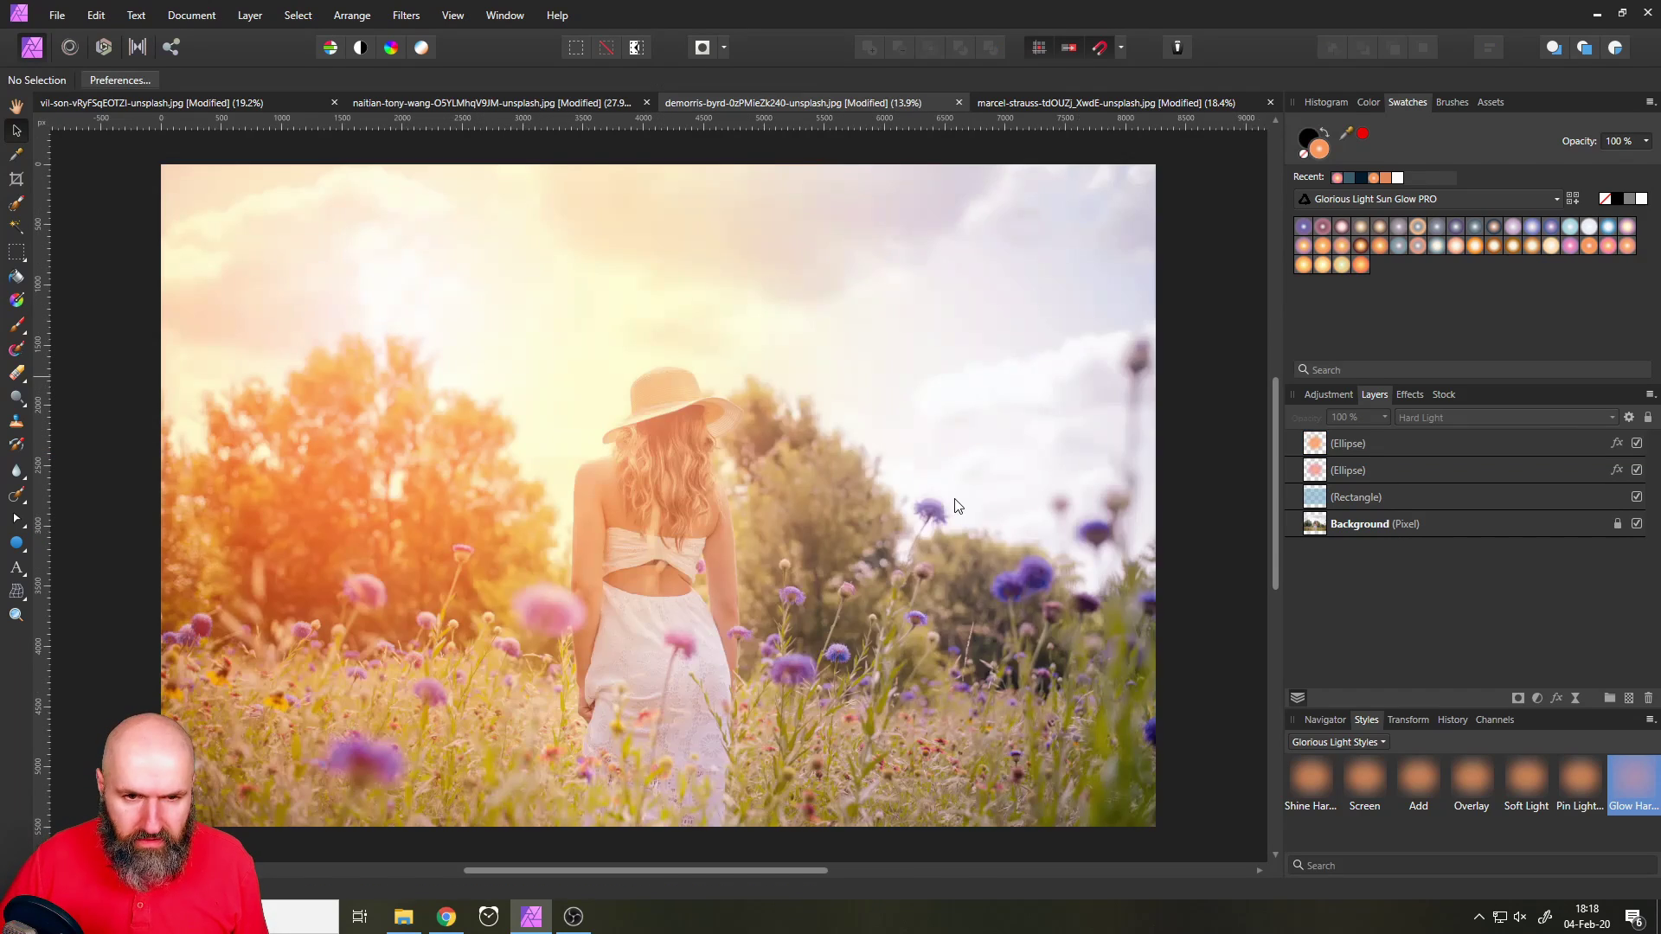
{"action": "left_click", "coordinate": [361, 545]}
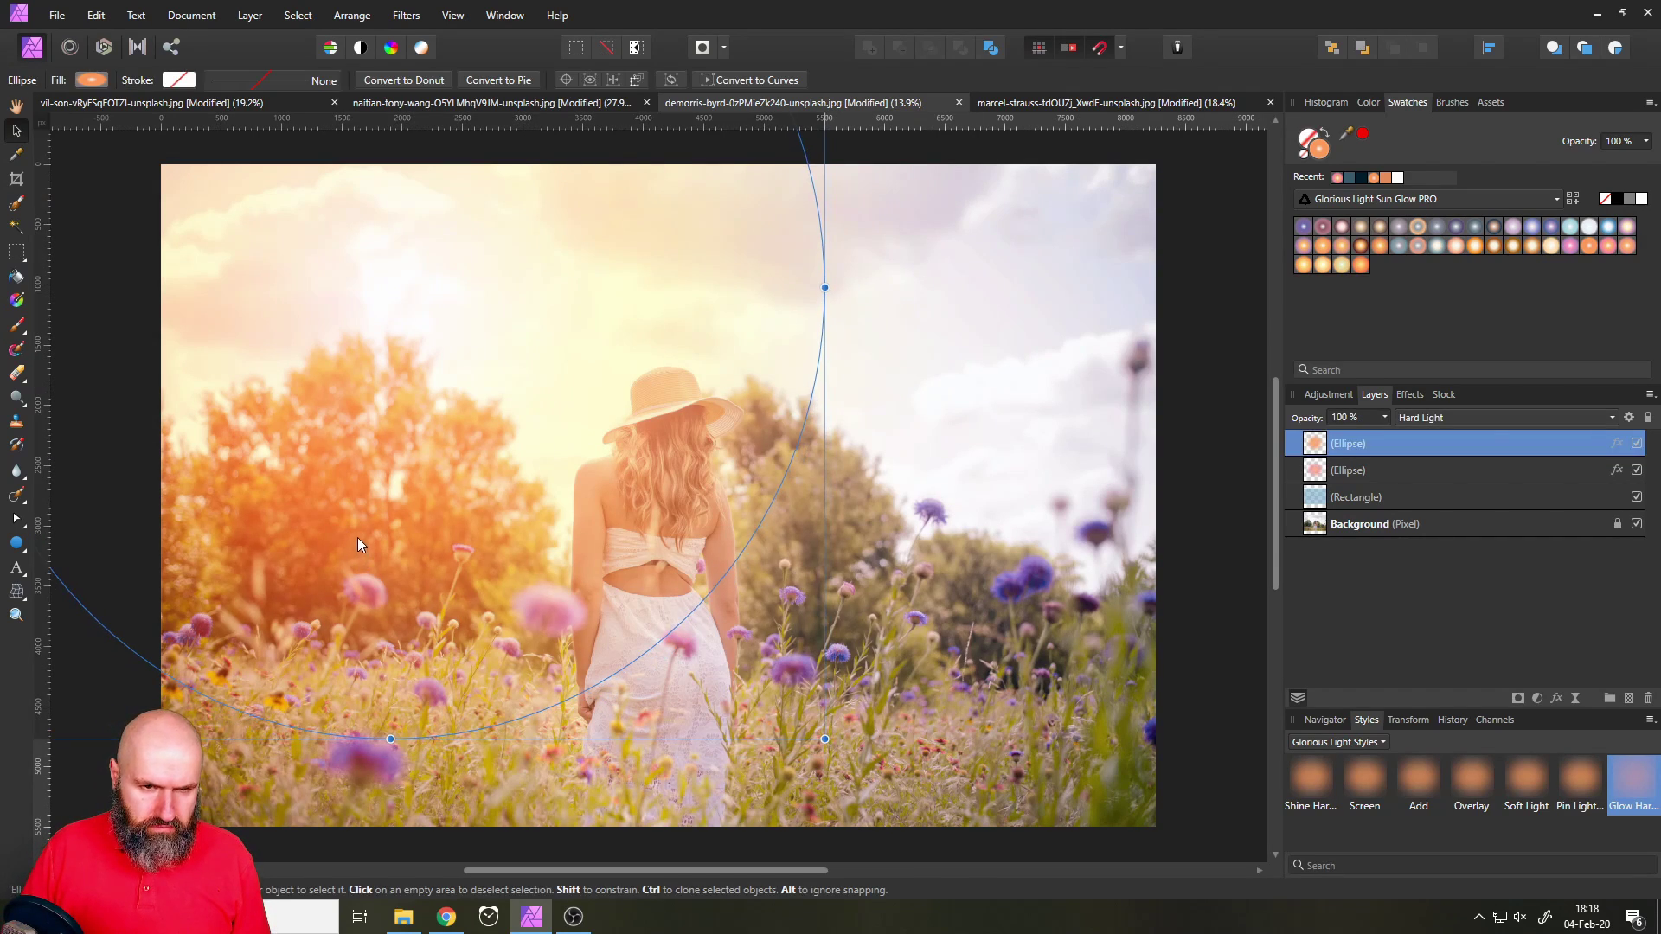
Group both glow ellipses with the rectangle, compare before/after, then open the naitian-tony-wang smoky portrait
{"action": "left_click", "coordinate": [1429, 497], "text": "shift"}
{"action": "key", "text": "ctrl+g"}
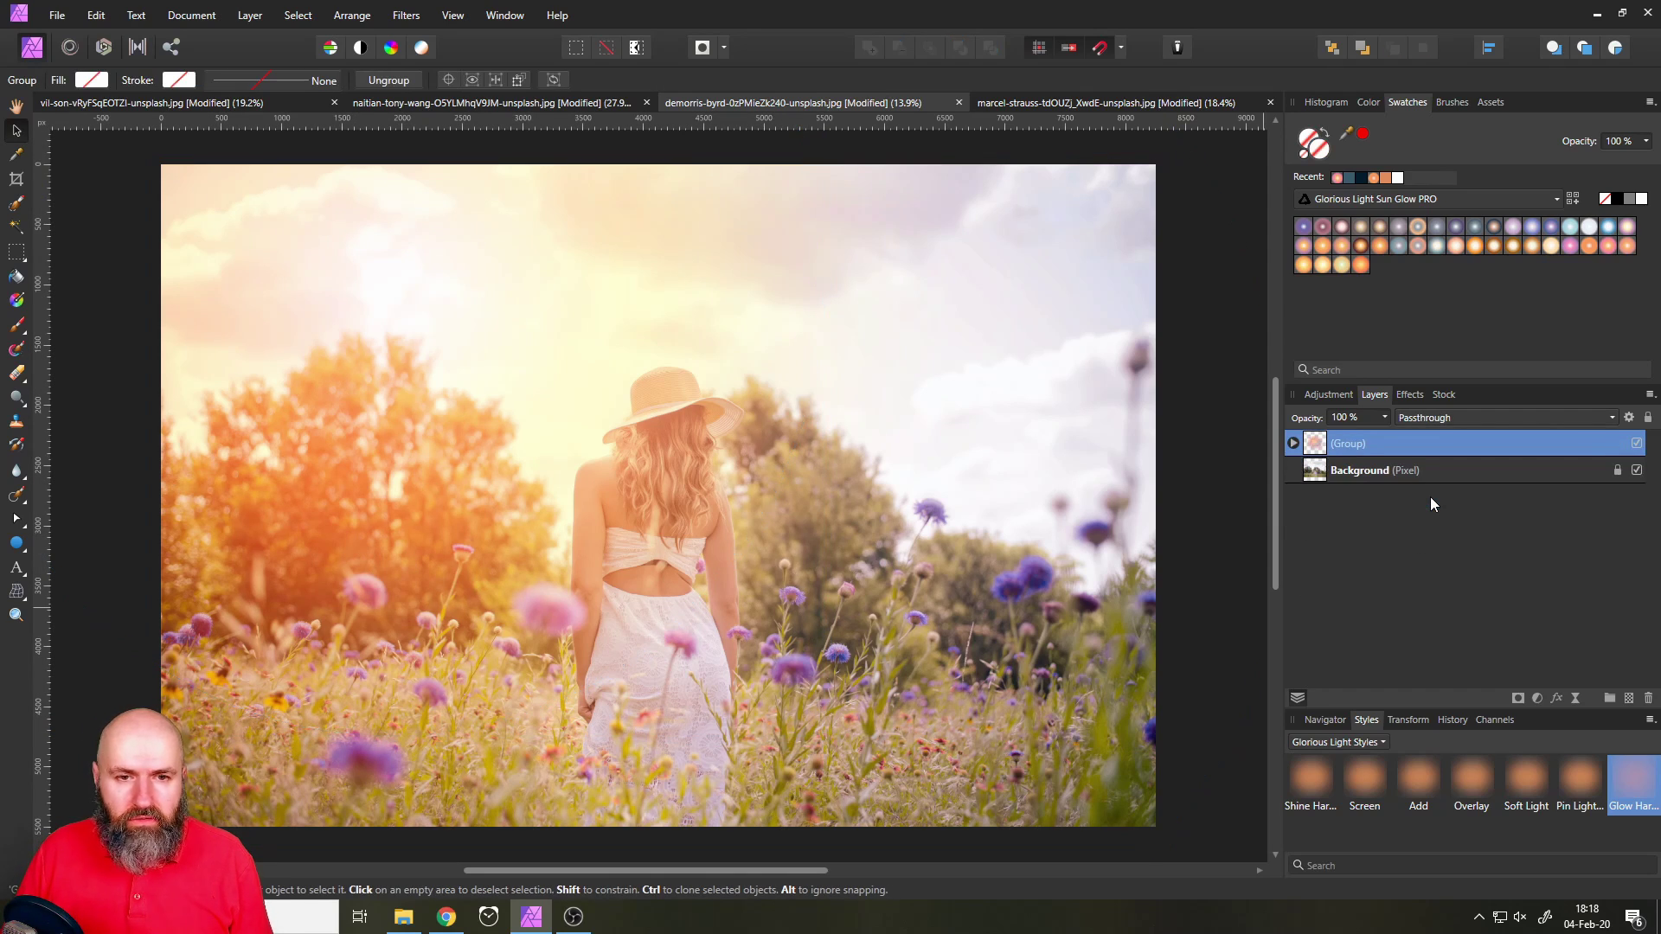
{"action": "left_click", "coordinate": [1637, 443]}
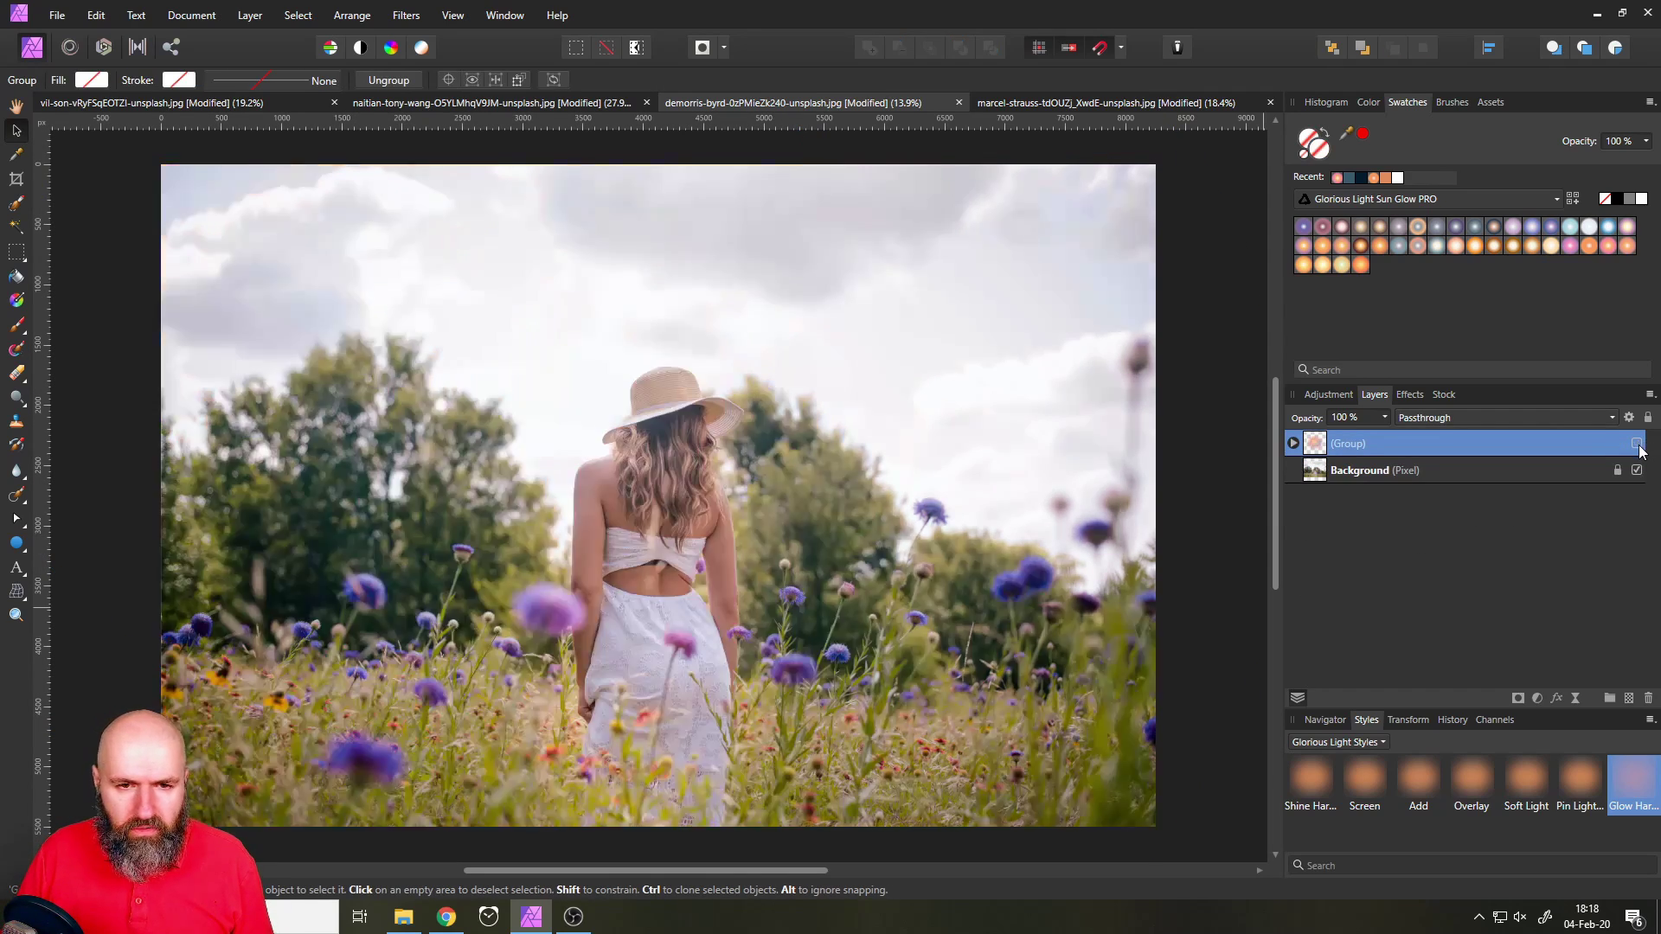
{"action": "left_click", "coordinate": [1637, 443]}
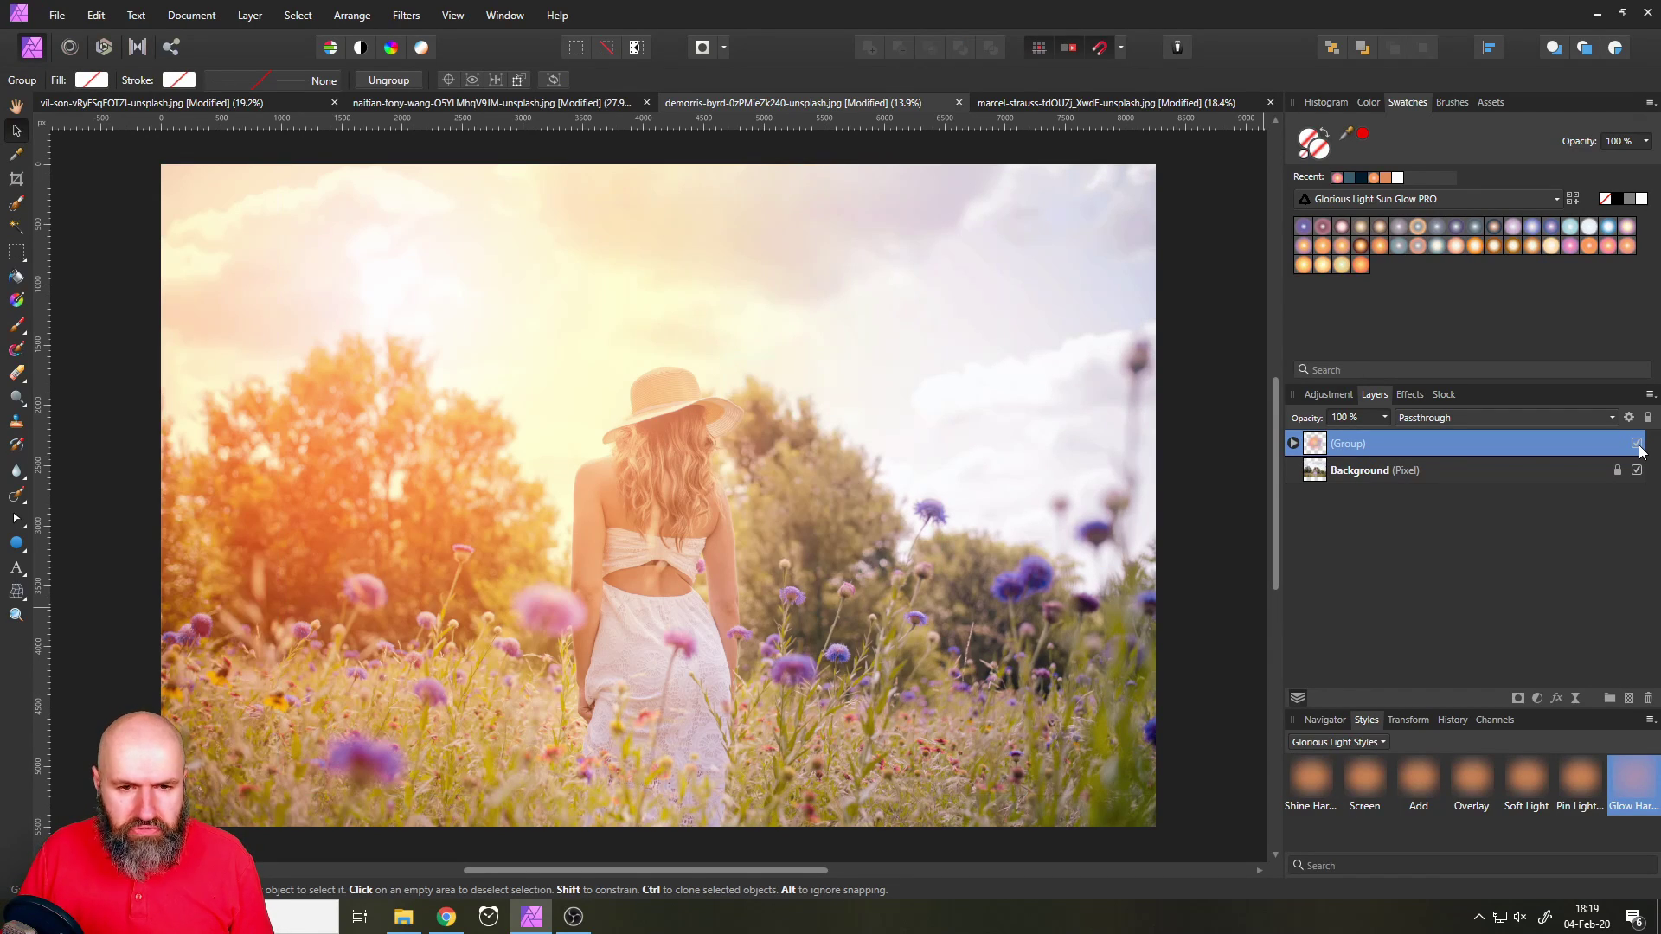
{"action": "left_click", "coordinate": [564, 103]}
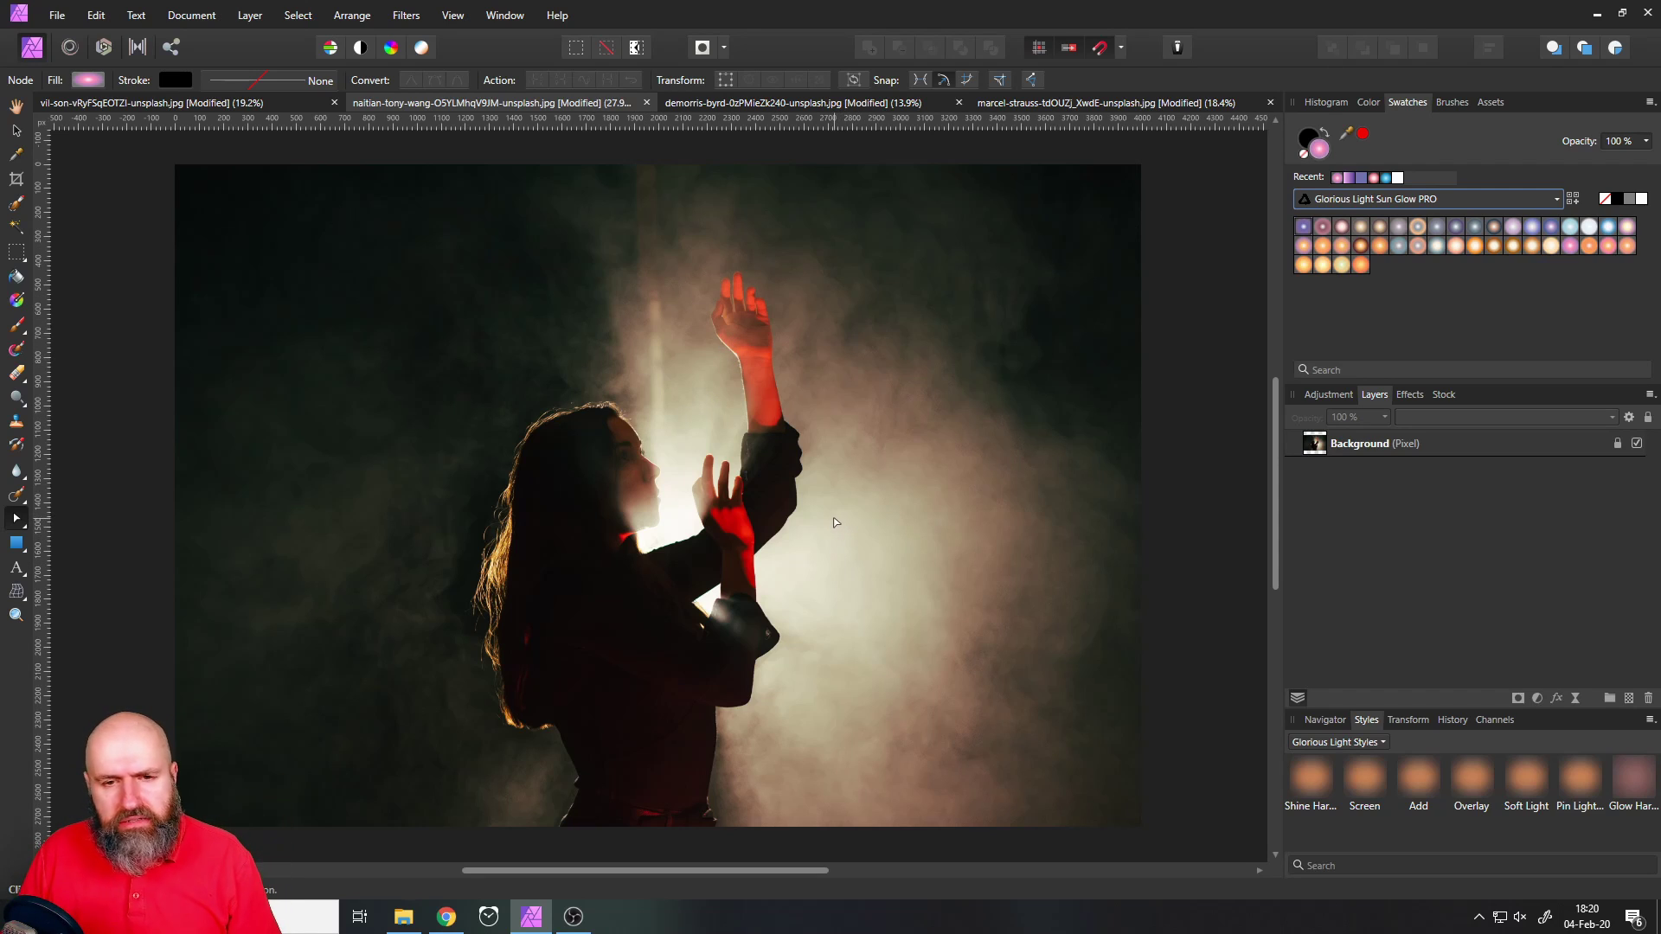
Load the Glorious Light Ambient Sheets - PRO Version swatch palette
{"action": "left_click", "coordinate": [1381, 203]}
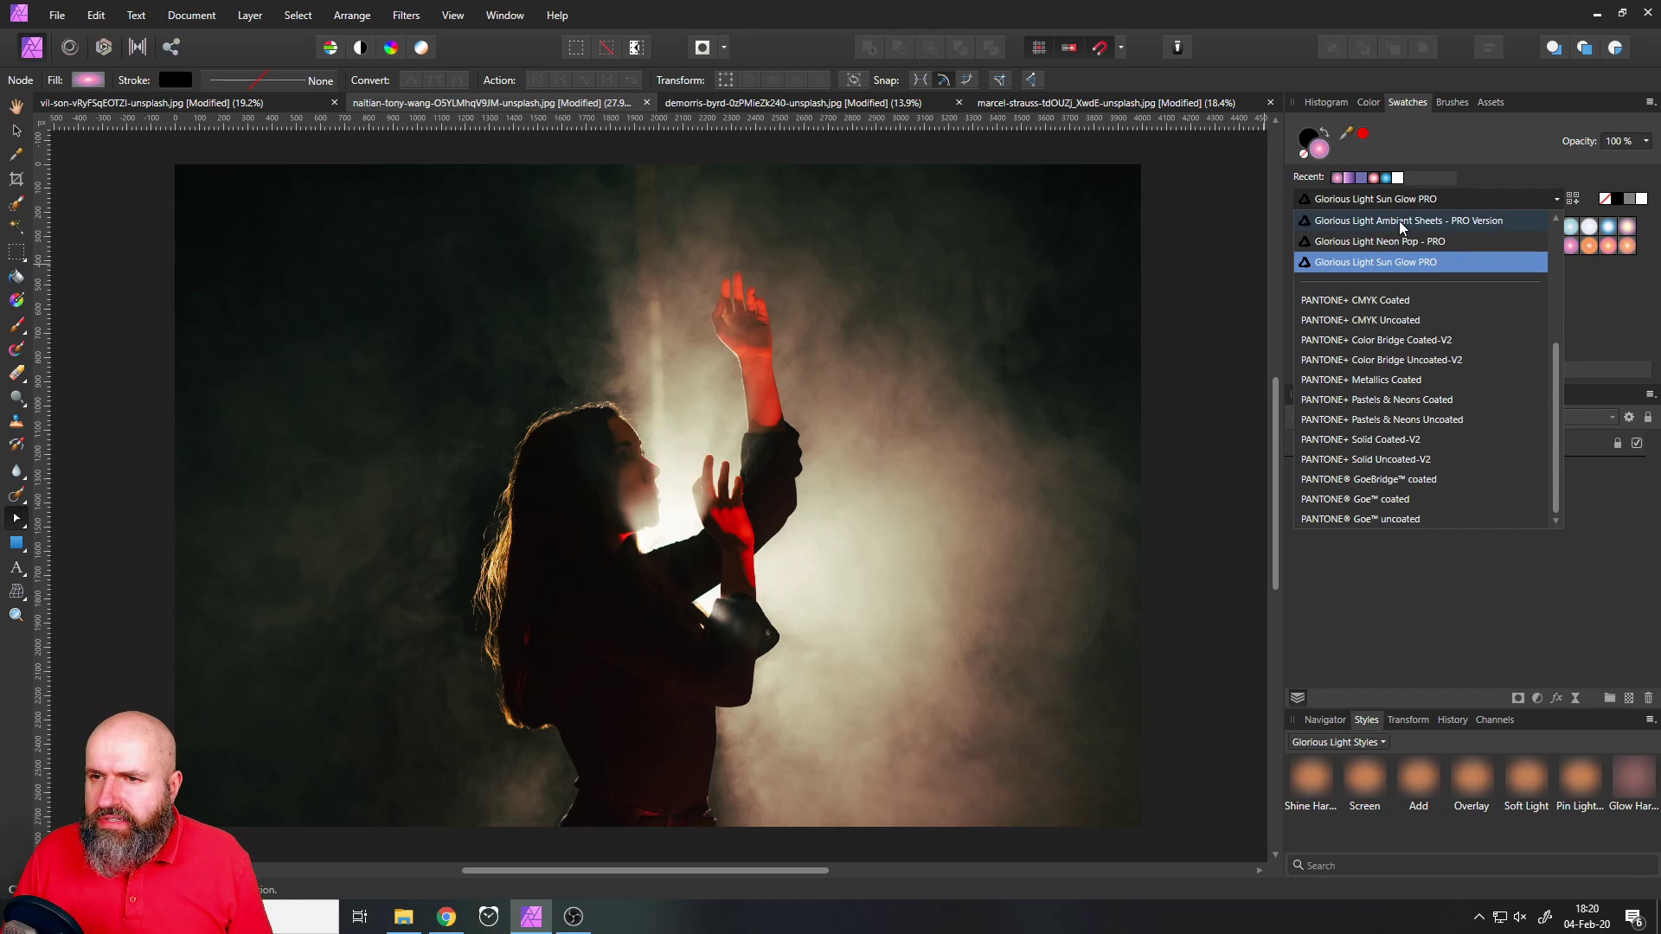
{"action": "left_click", "coordinate": [1402, 227]}
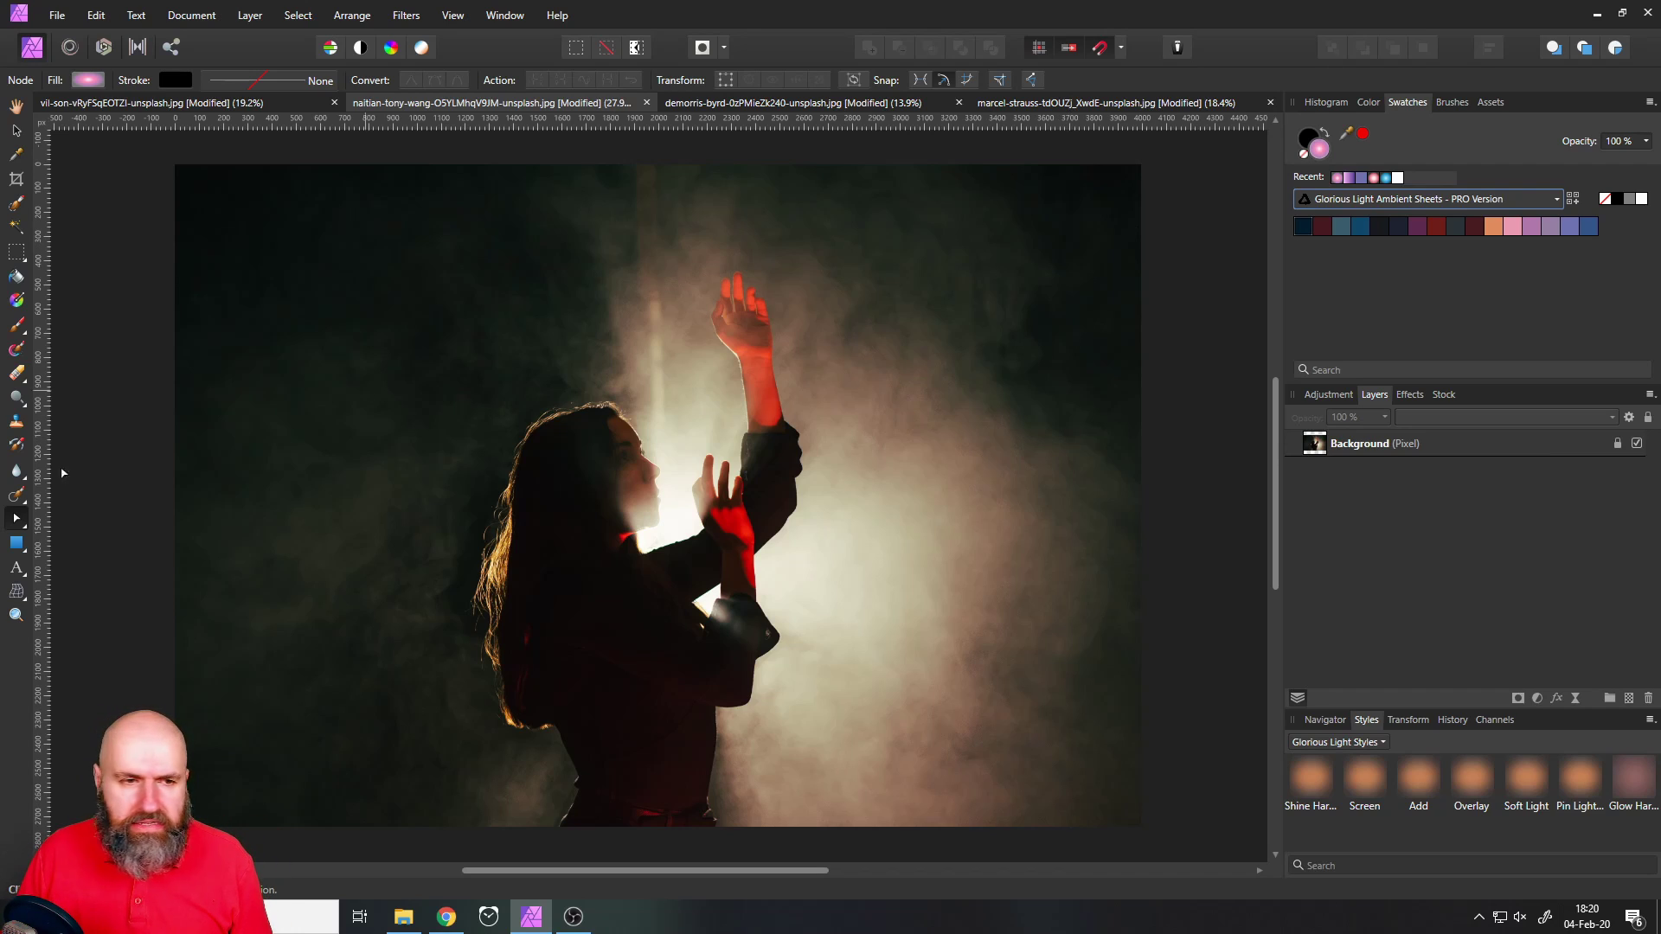
Draw a rectangle covering the whole smoky portrait and blend it as Soft Light
{"action": "left_click", "coordinate": [13, 543]}
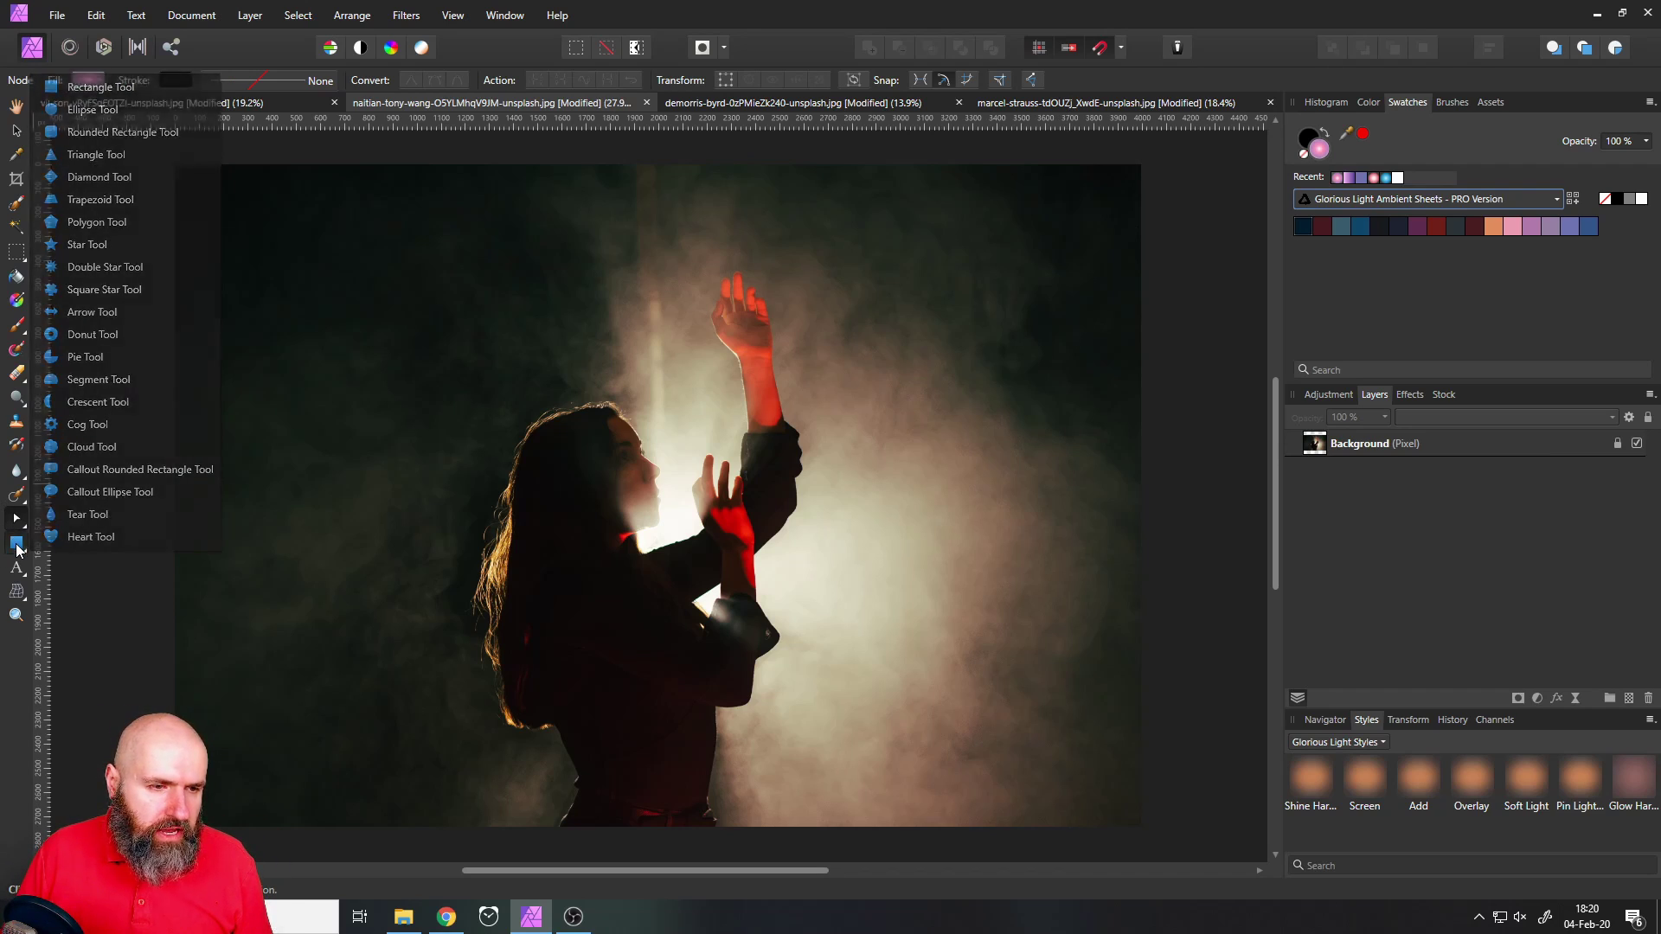
{"action": "left_click", "coordinate": [100, 87]}
{"action": "left_click_drag", "start_coordinate": [215, 201], "coordinate": [1143, 836]}
{"action": "left_click", "coordinate": [1426, 421]}
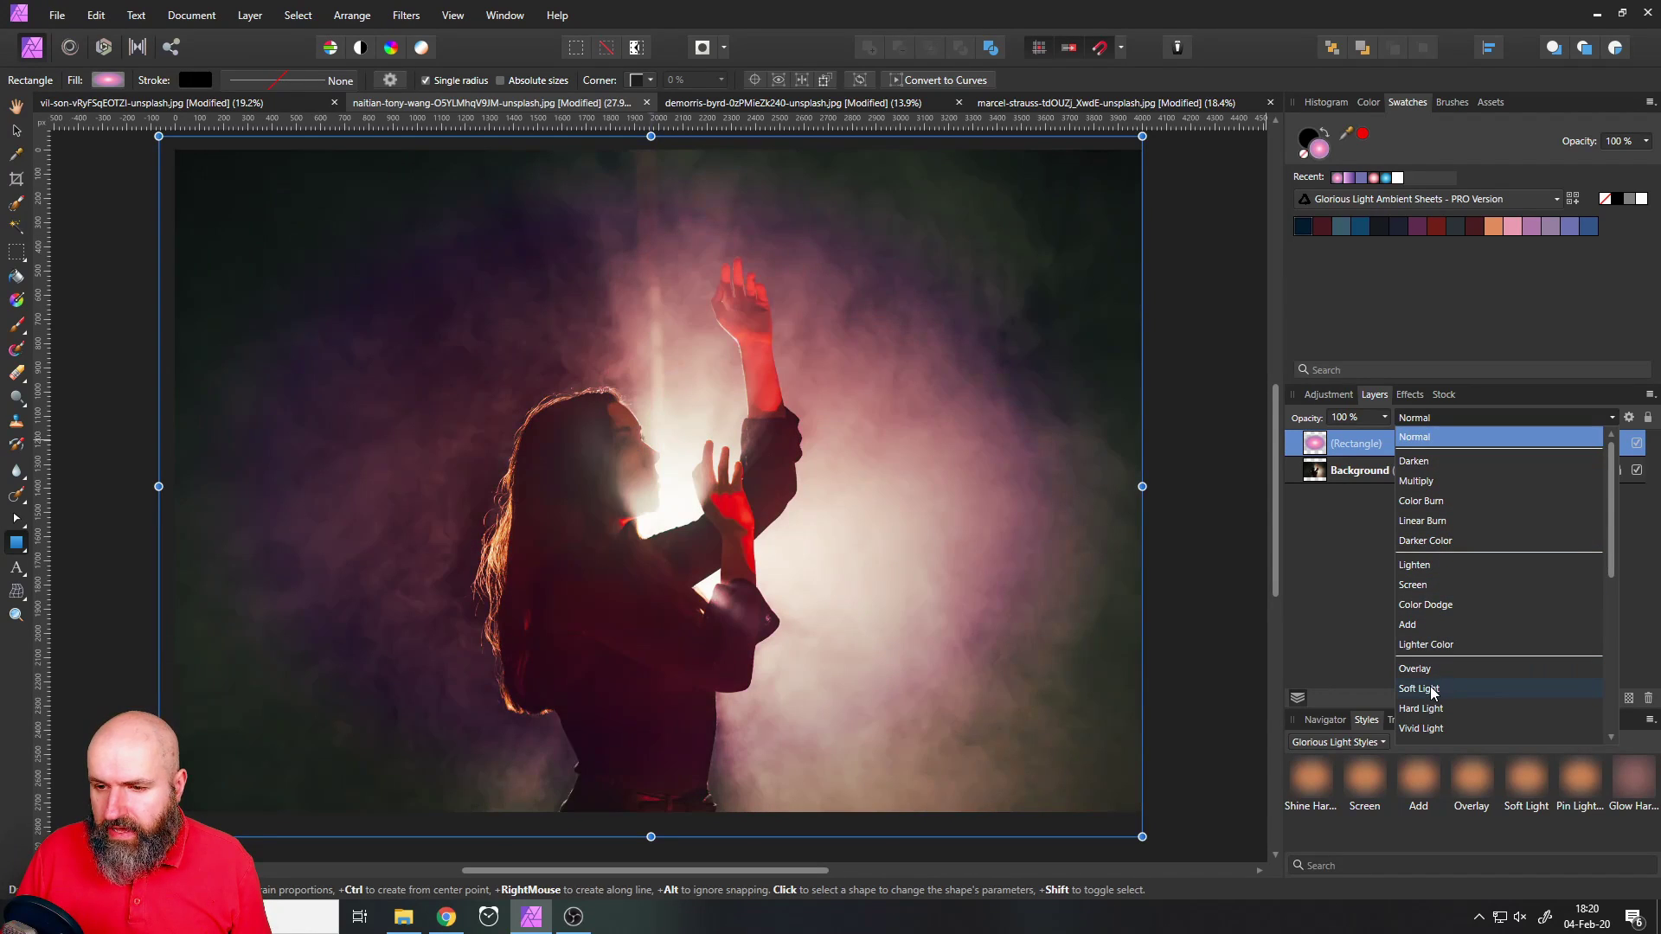
{"action": "left_click", "coordinate": [1429, 689]}
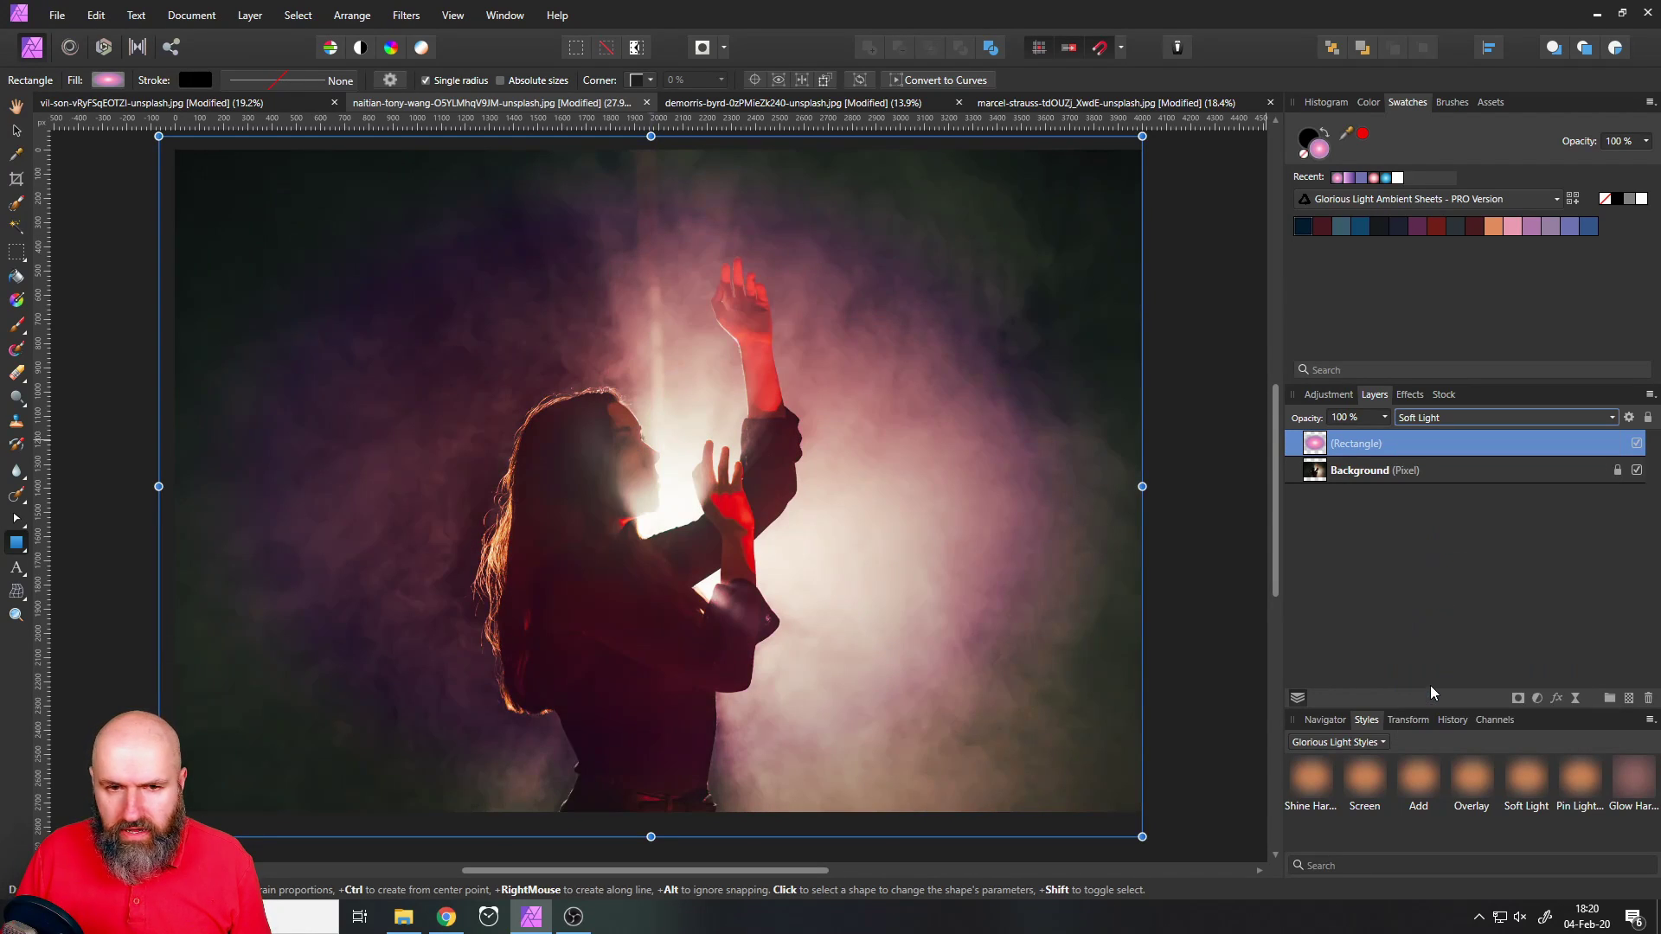
Load Oli's Mythical Gradients swatch palette
{"action": "left_click", "coordinate": [1394, 199]}
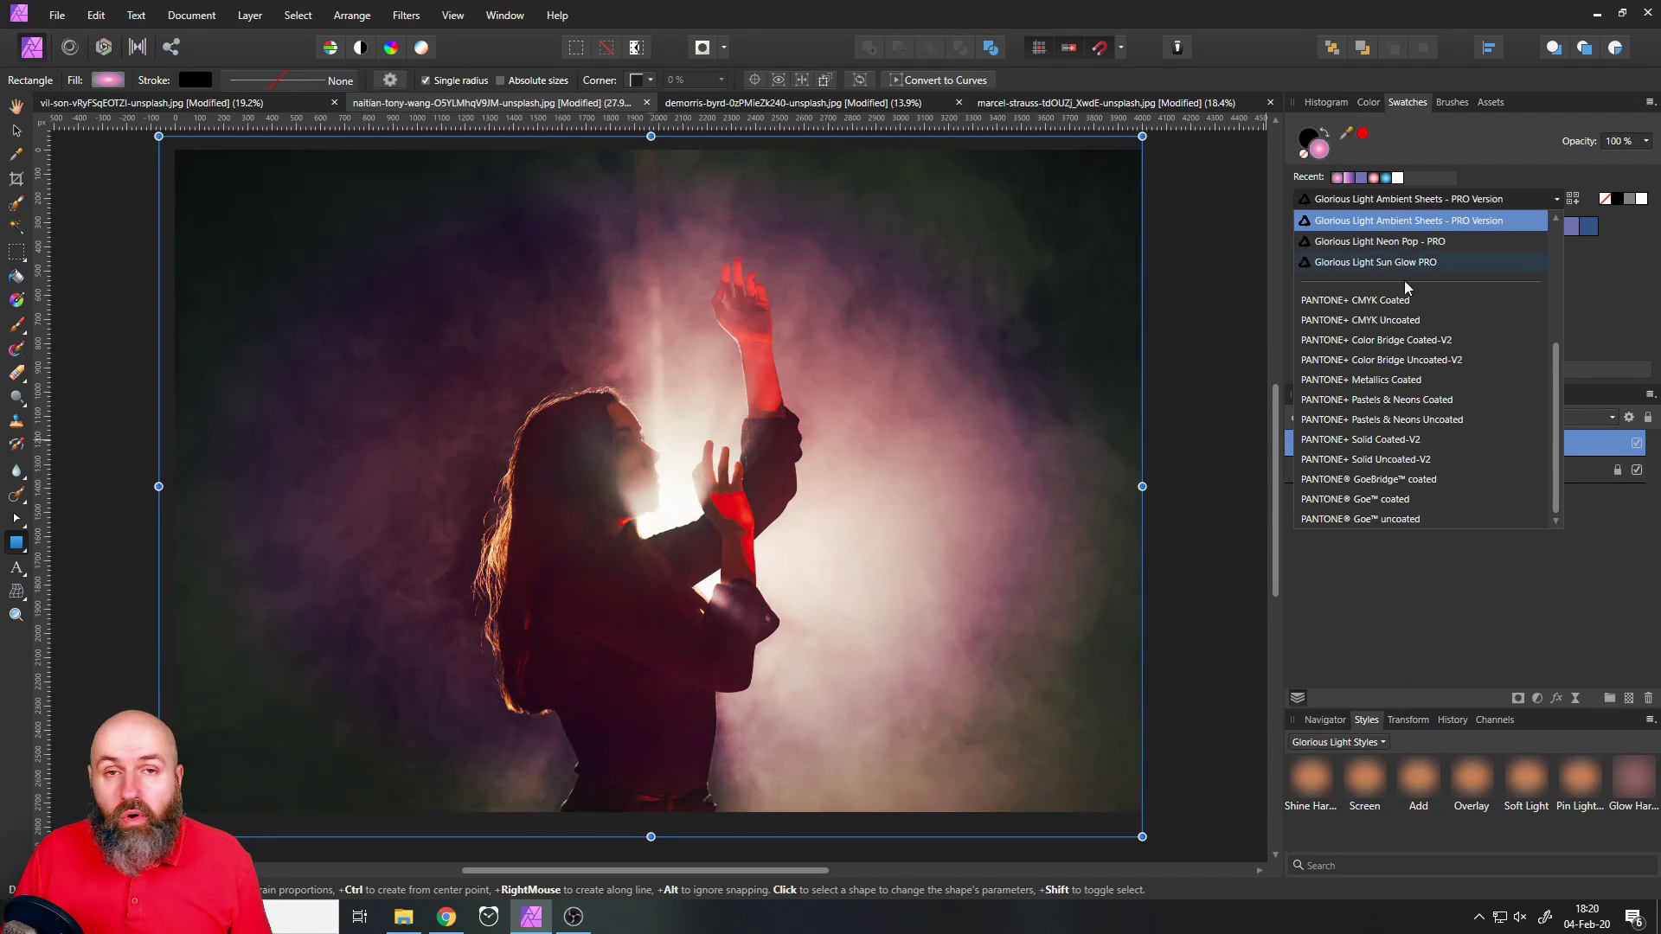
{"action": "scroll", "coordinate": [1405, 294], "scroll_direction": "up", "scroll_amount": 2}
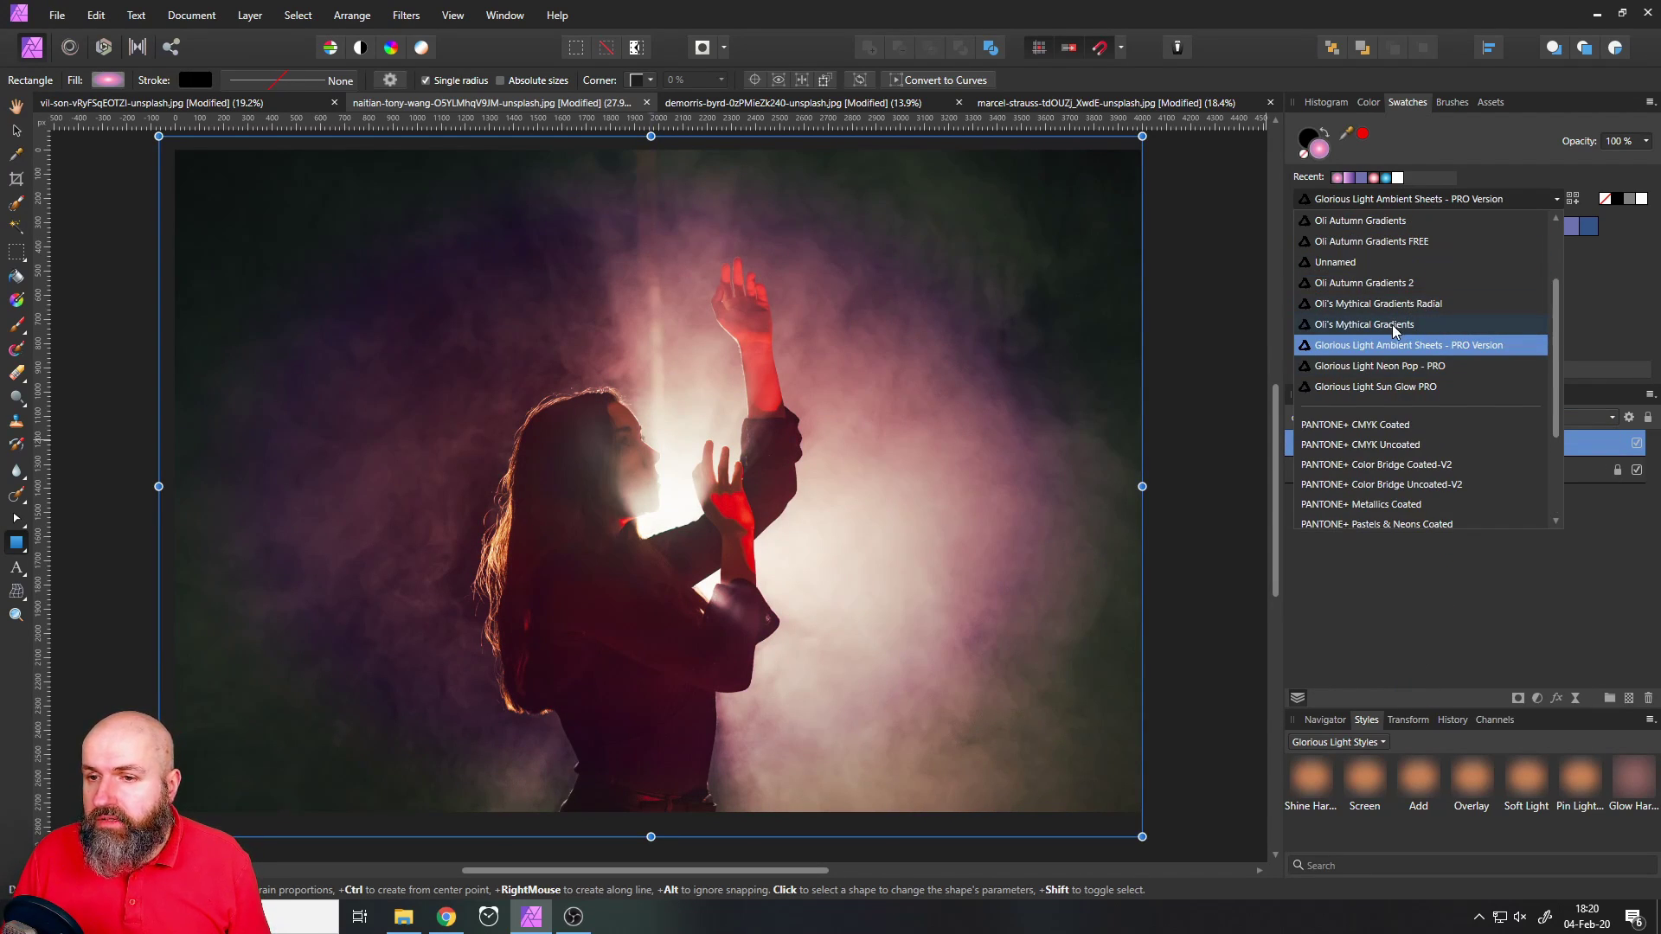
{"action": "left_click", "coordinate": [1393, 325]}
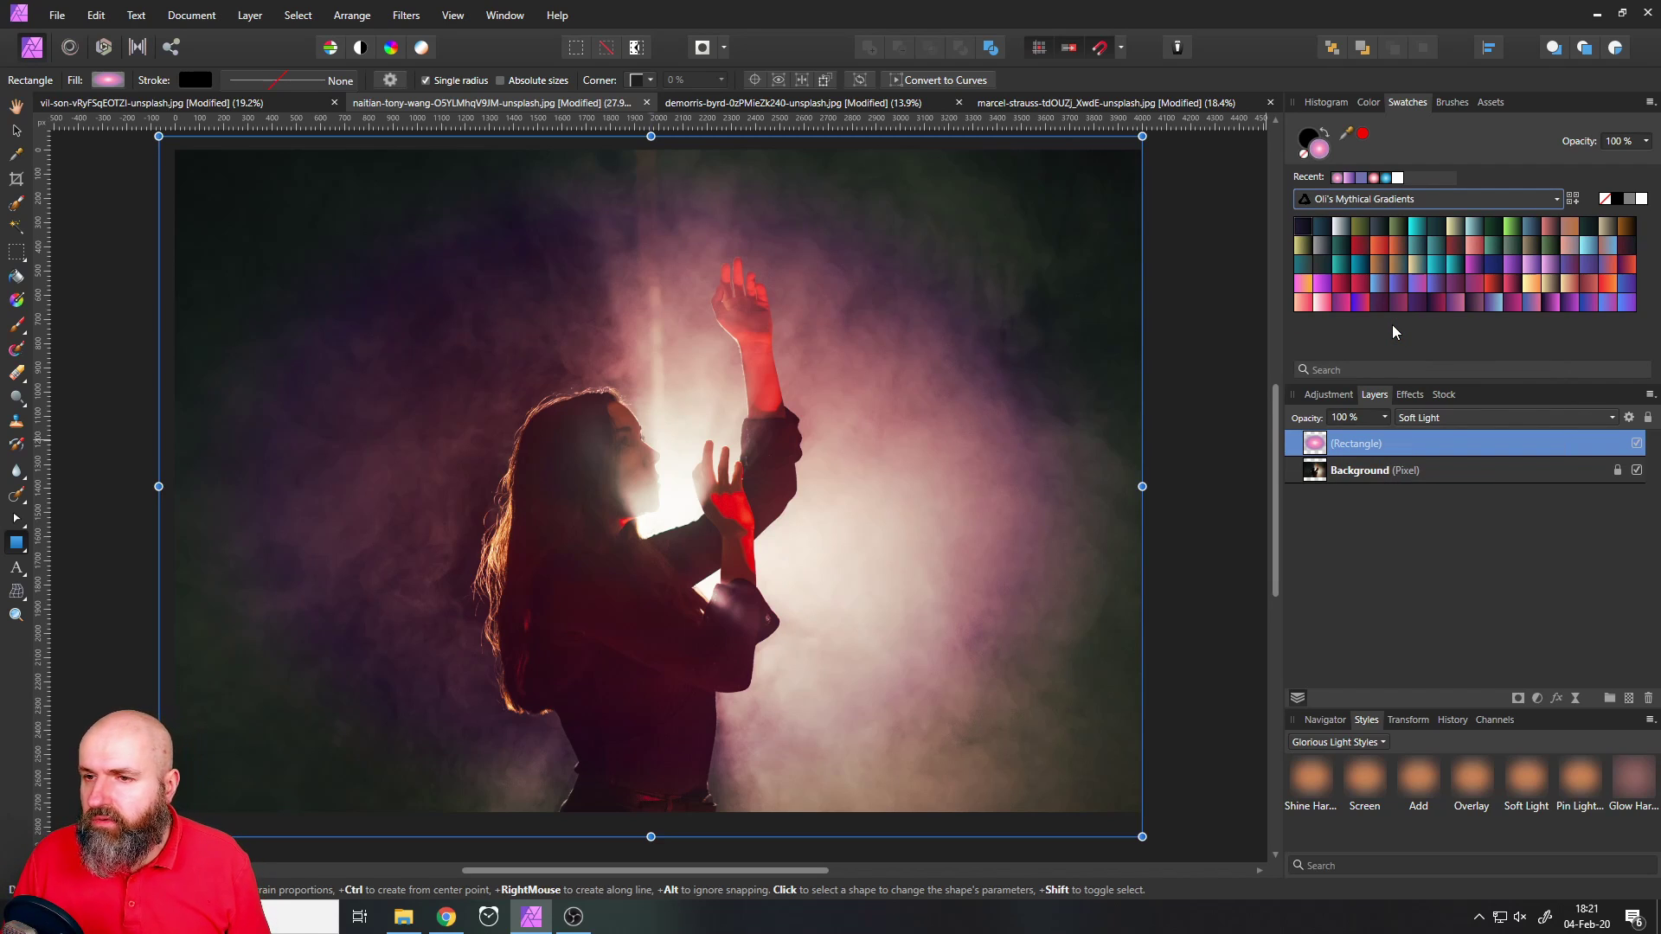
Try orange-brown, teal, lavender and other Mythical gradients on the overlay, comparing with the original, ending on bright purple
{"action": "left_click", "coordinate": [1383, 263]}
{"action": "left_click", "coordinate": [1428, 273]}
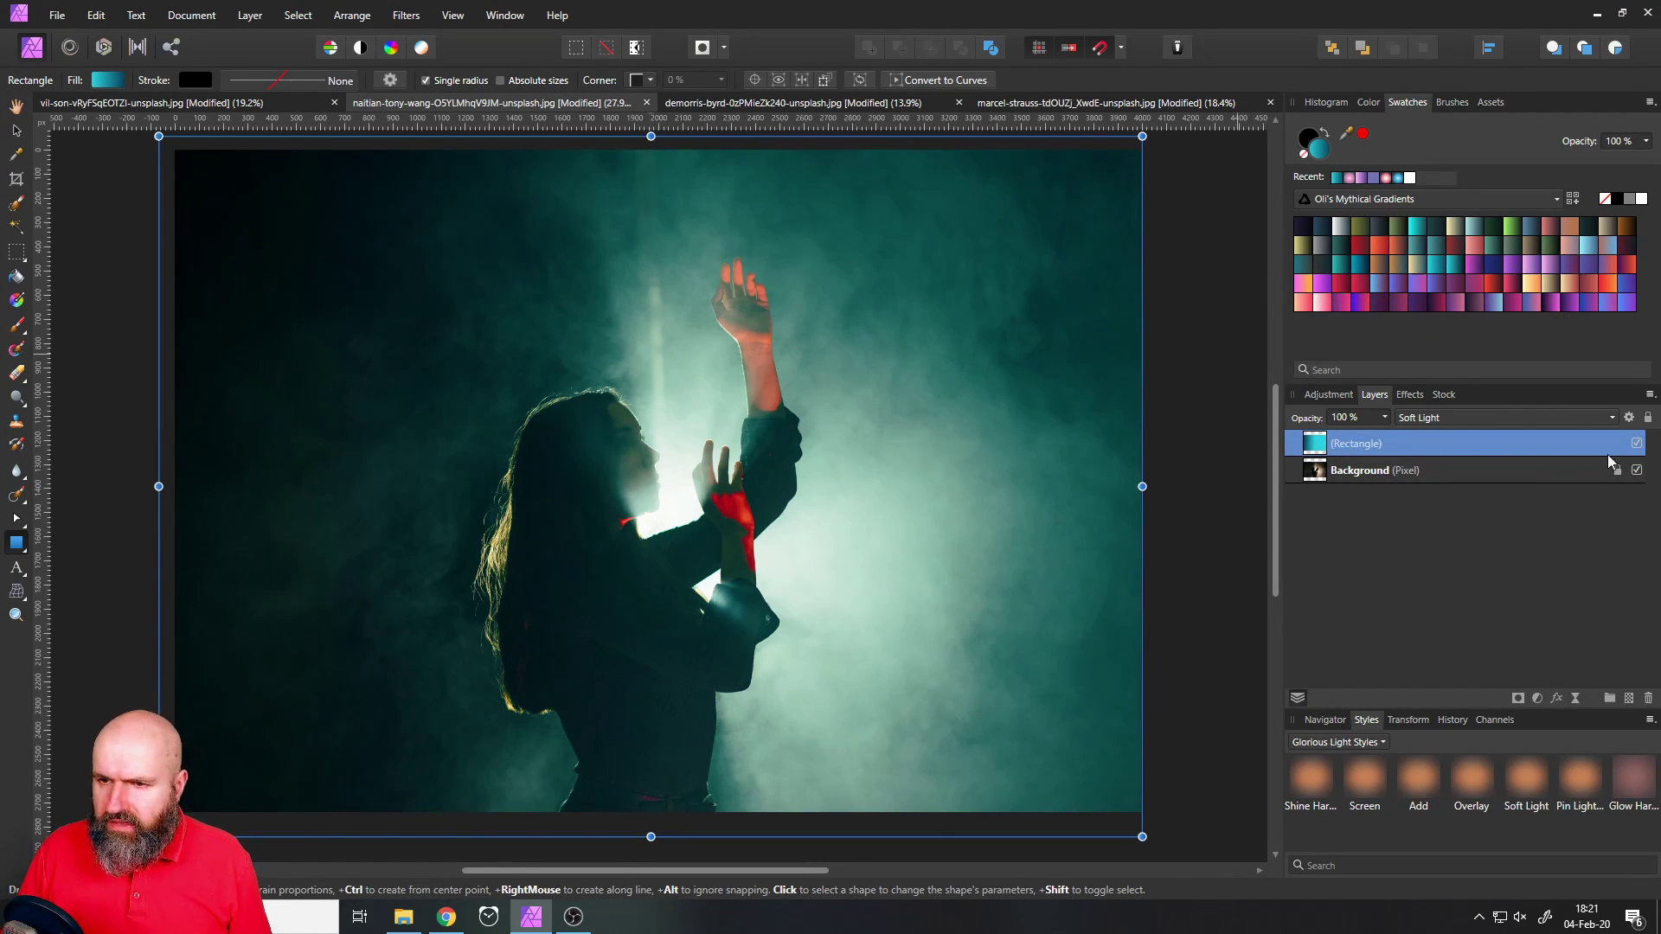
{"action": "left_click", "coordinate": [1636, 442]}
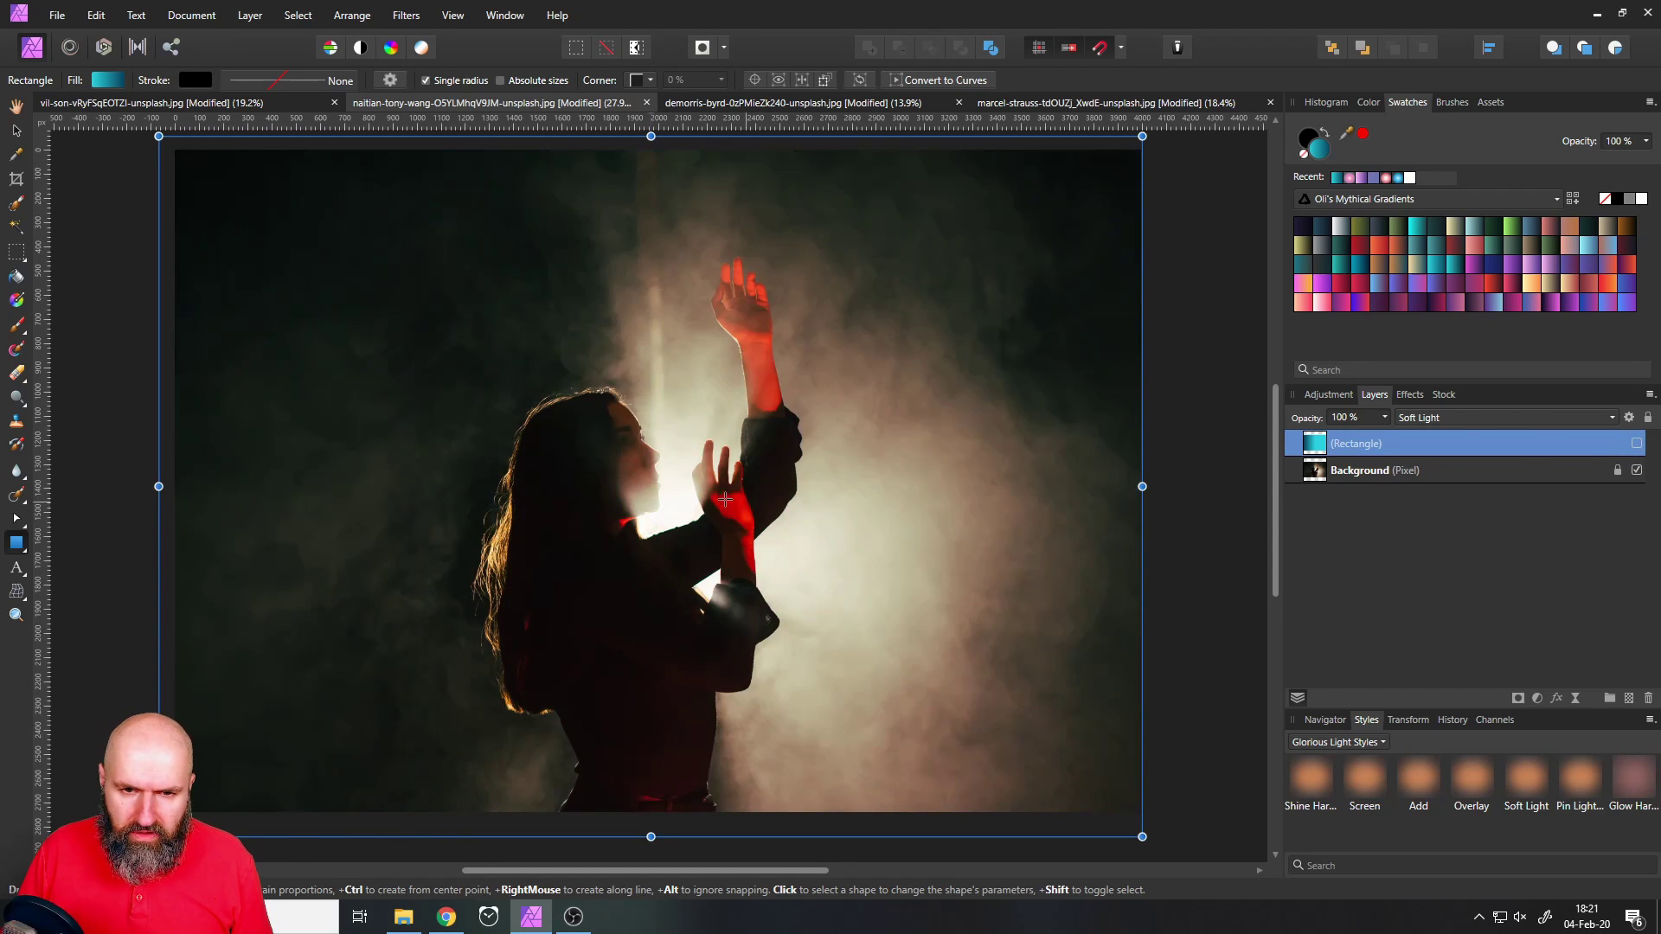
{"action": "left_click", "coordinate": [1635, 445]}
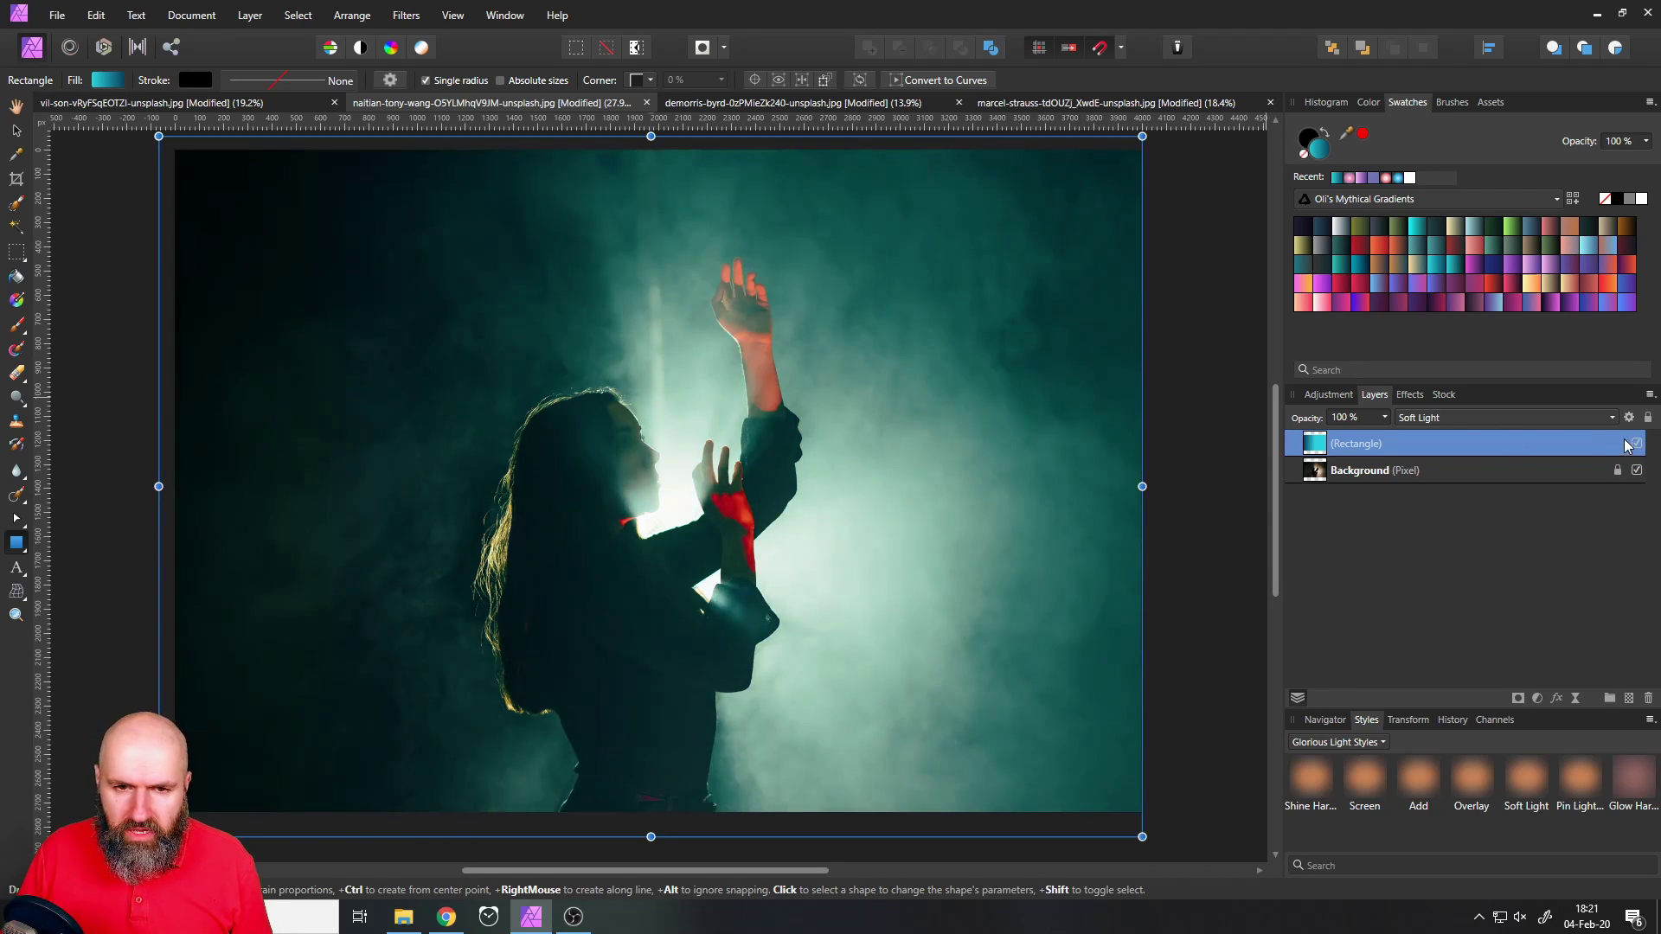
{"action": "left_click", "coordinate": [1515, 270]}
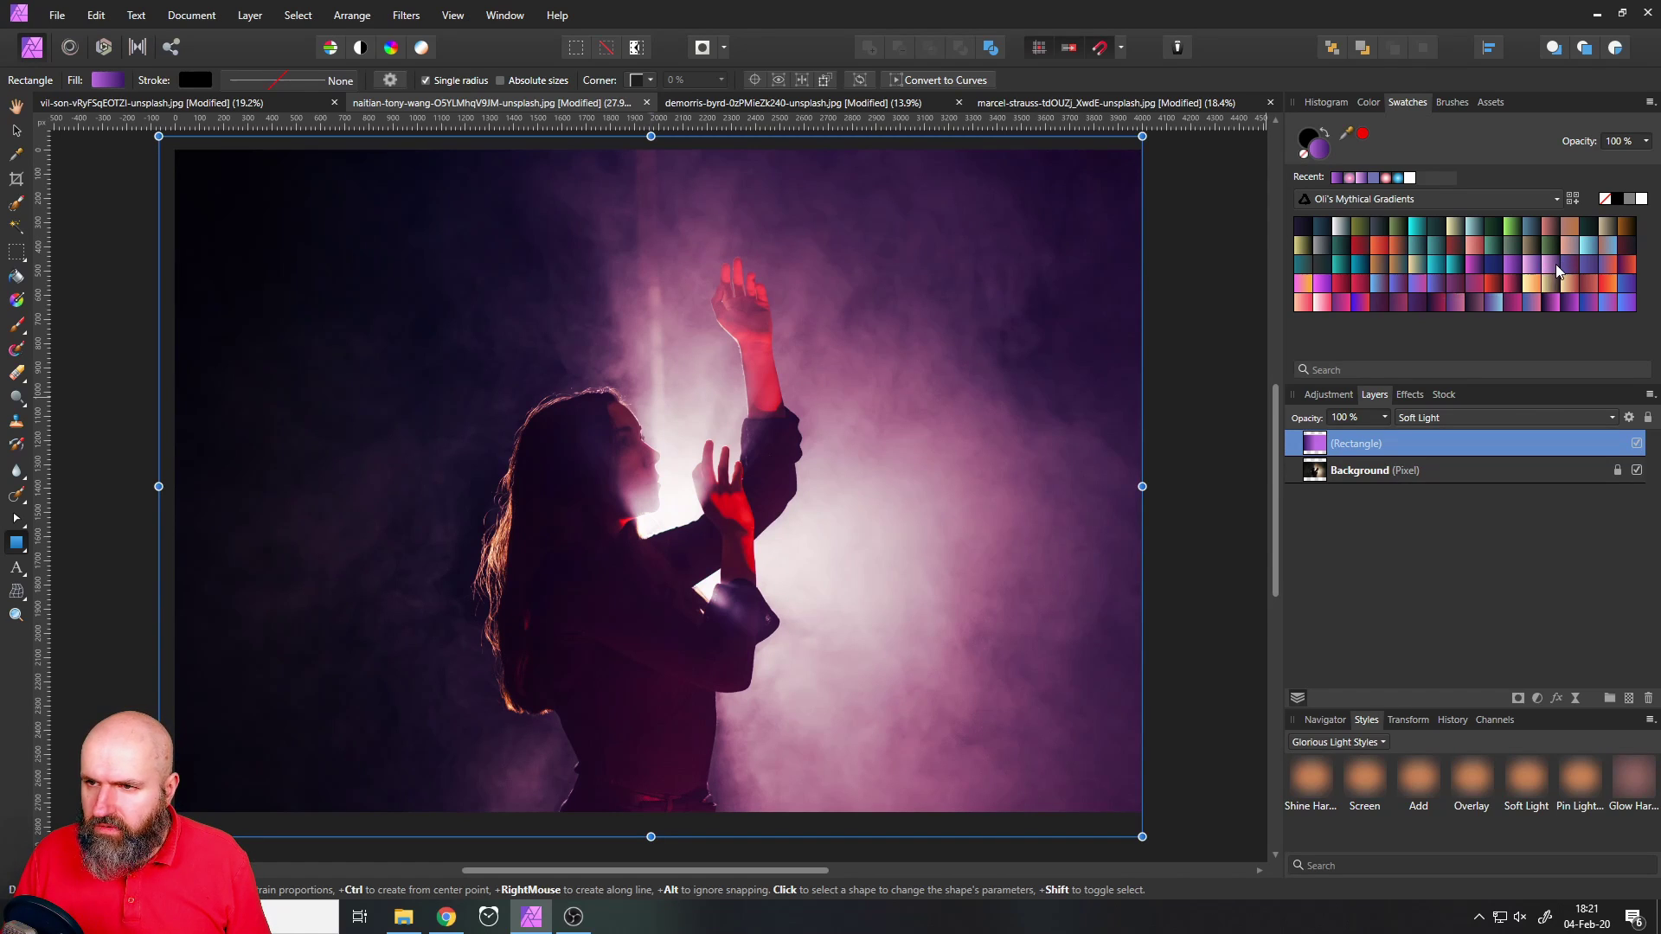
{"action": "left_click", "coordinate": [1554, 270]}
{"action": "left_click", "coordinate": [1588, 268]}
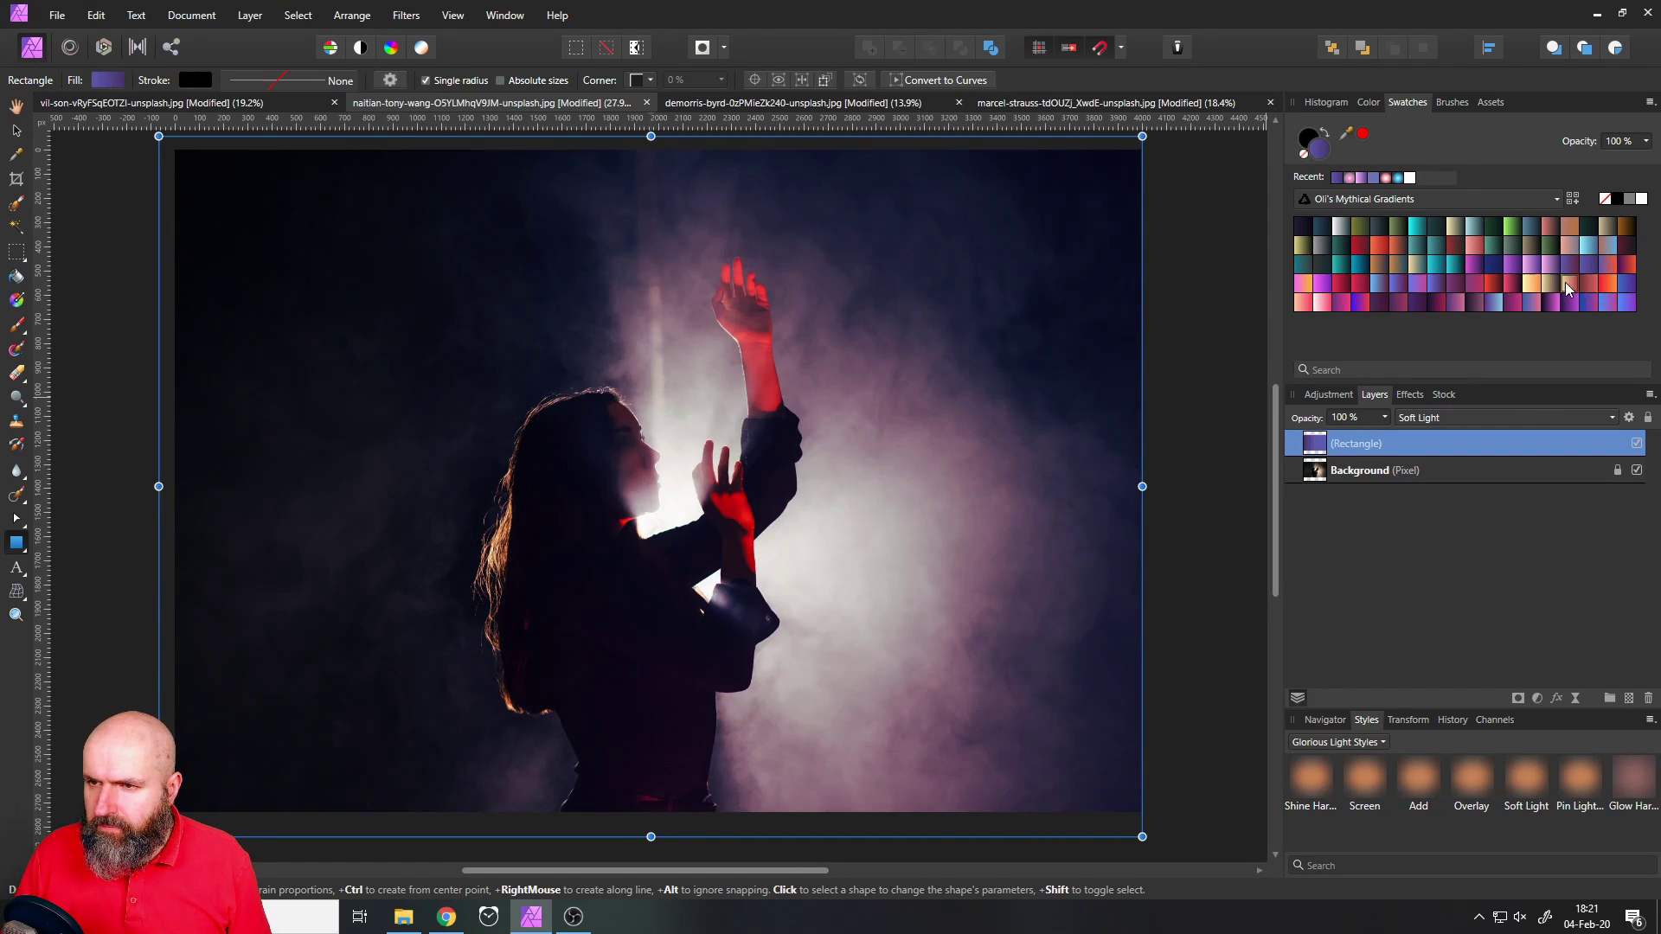
{"action": "left_click", "coordinate": [1548, 286]}
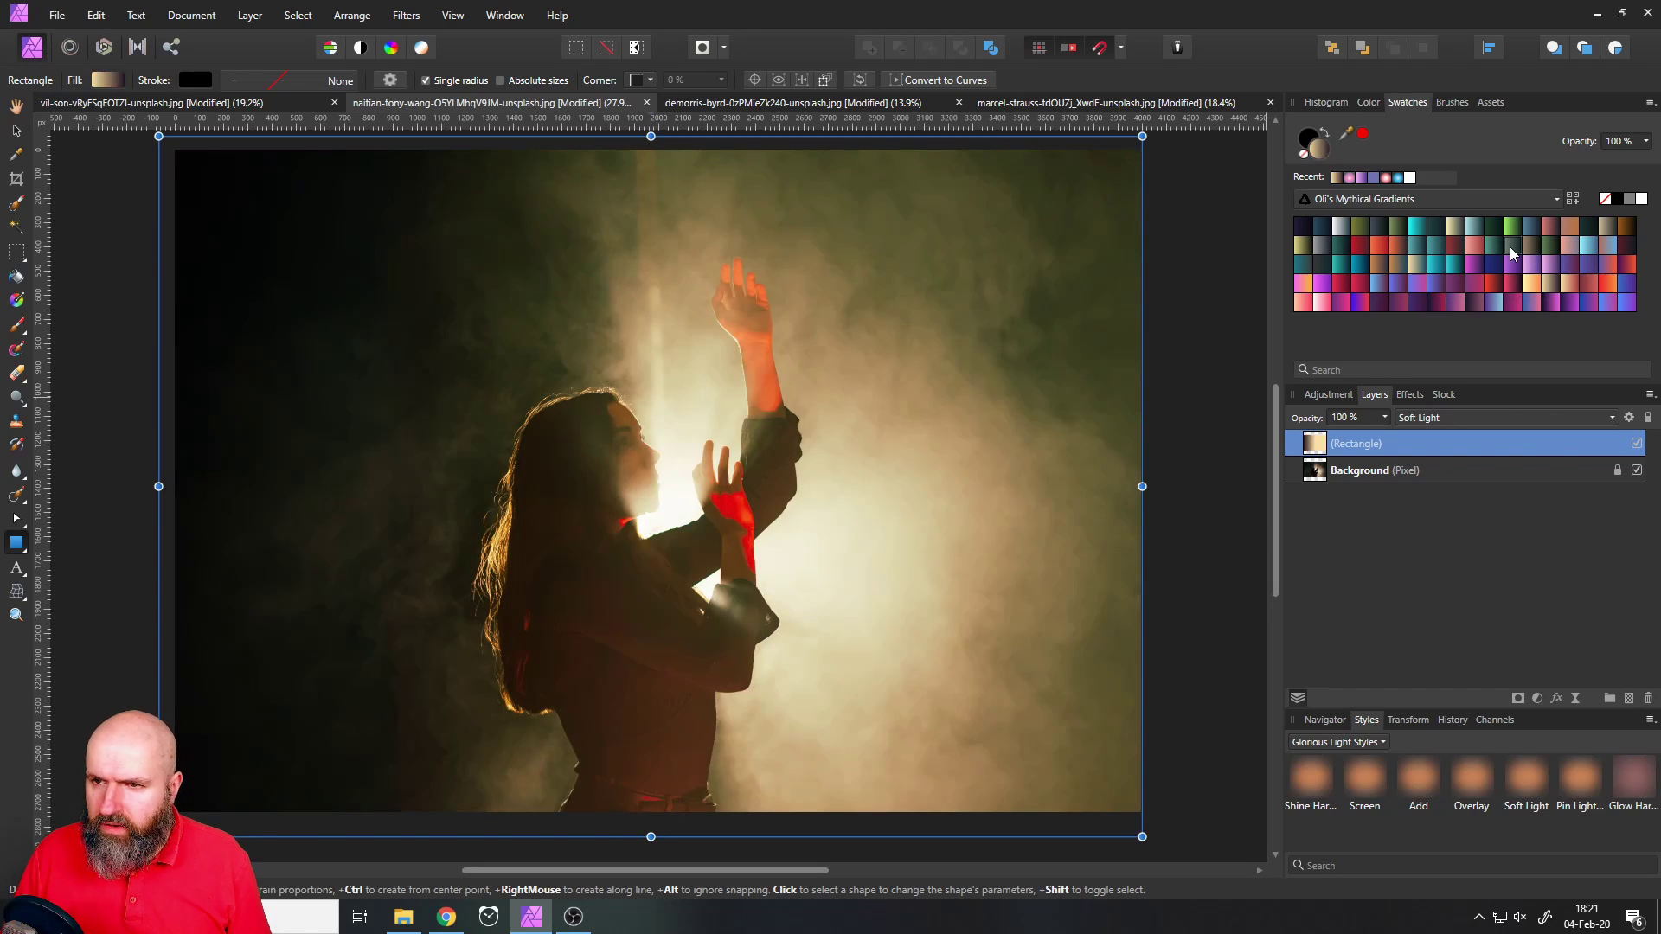
{"action": "left_click", "coordinate": [1512, 250]}
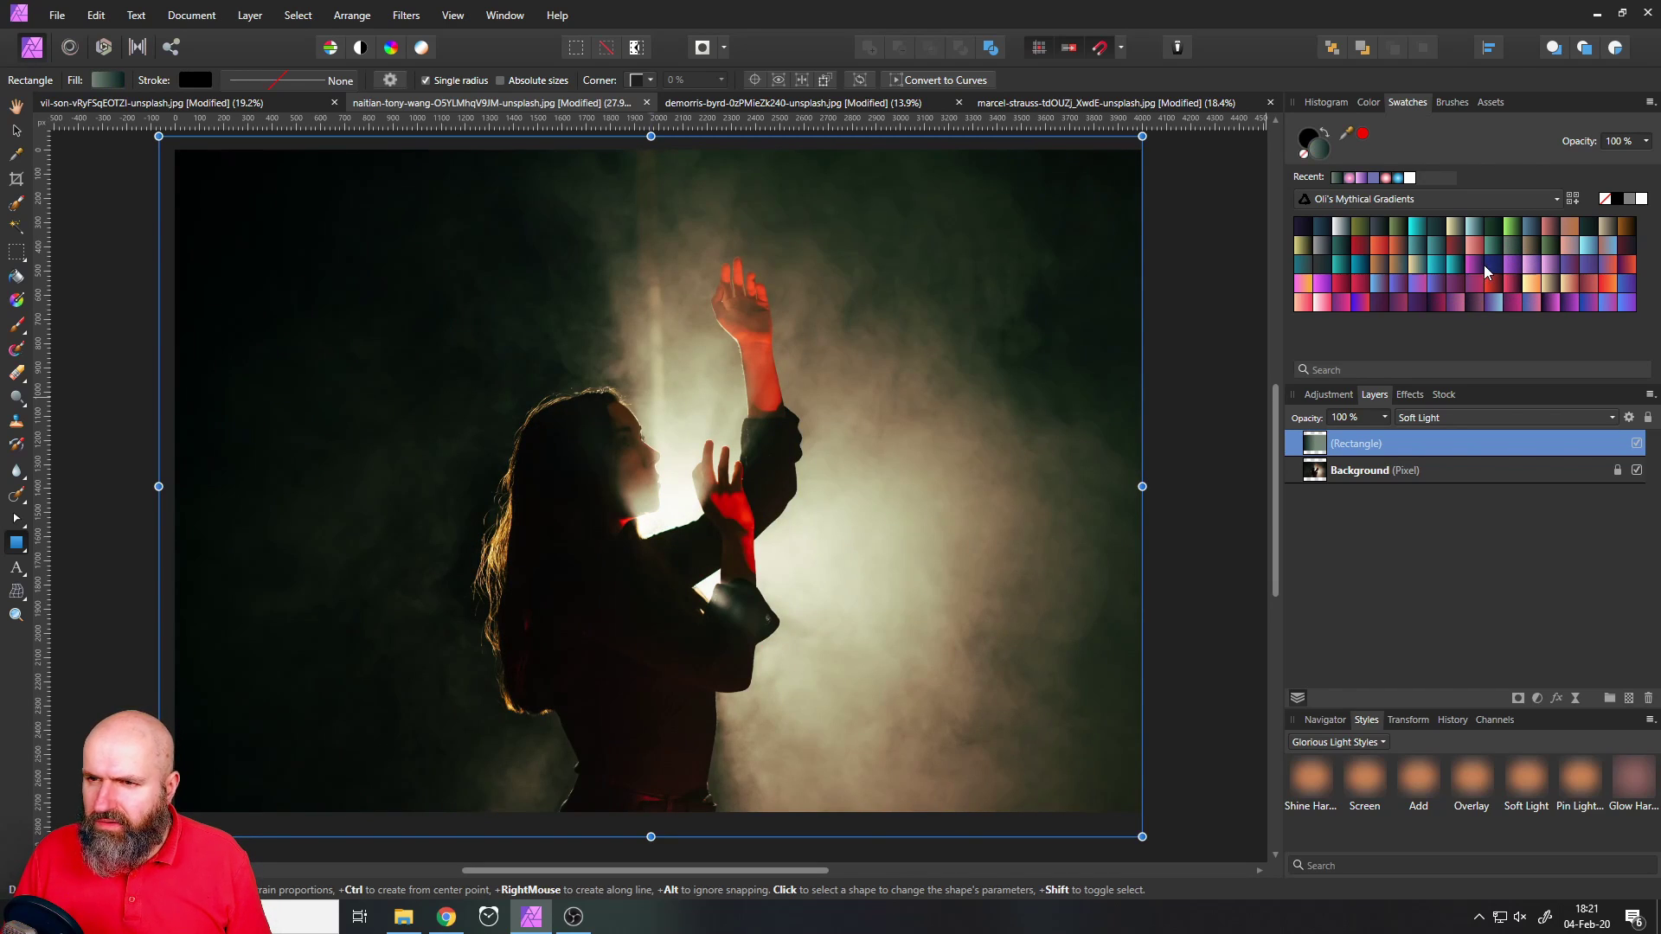
{"action": "left_click", "coordinate": [1479, 271]}
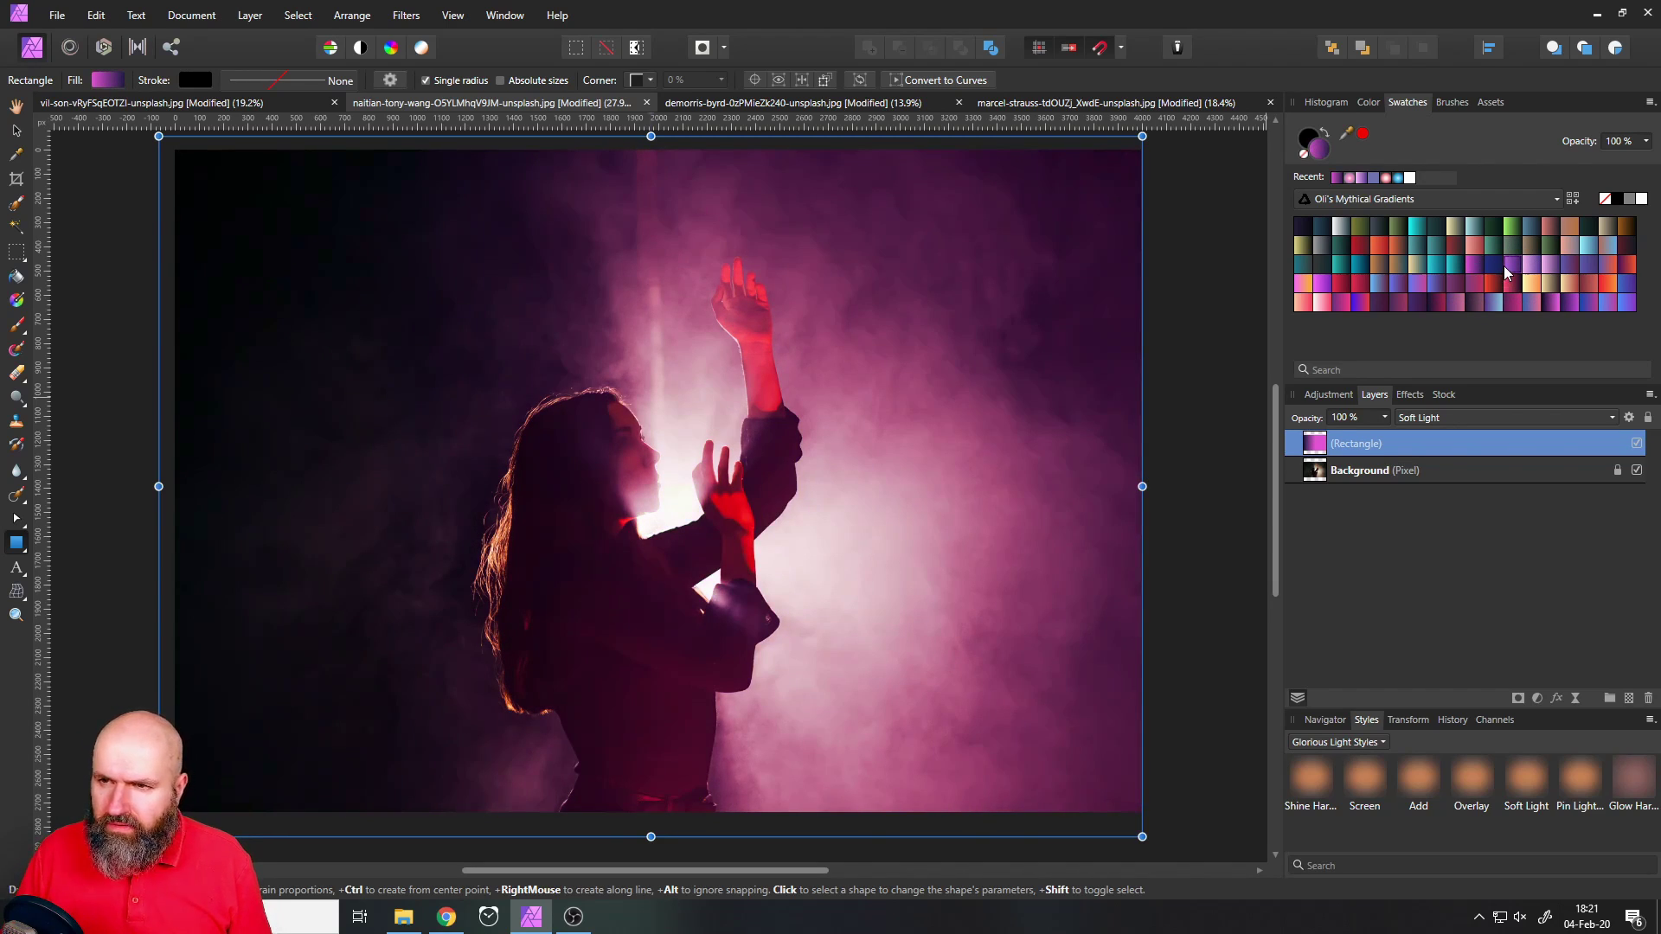
{"action": "left_click", "coordinate": [1505, 274]}
{"action": "left_click", "coordinate": [1523, 266]}
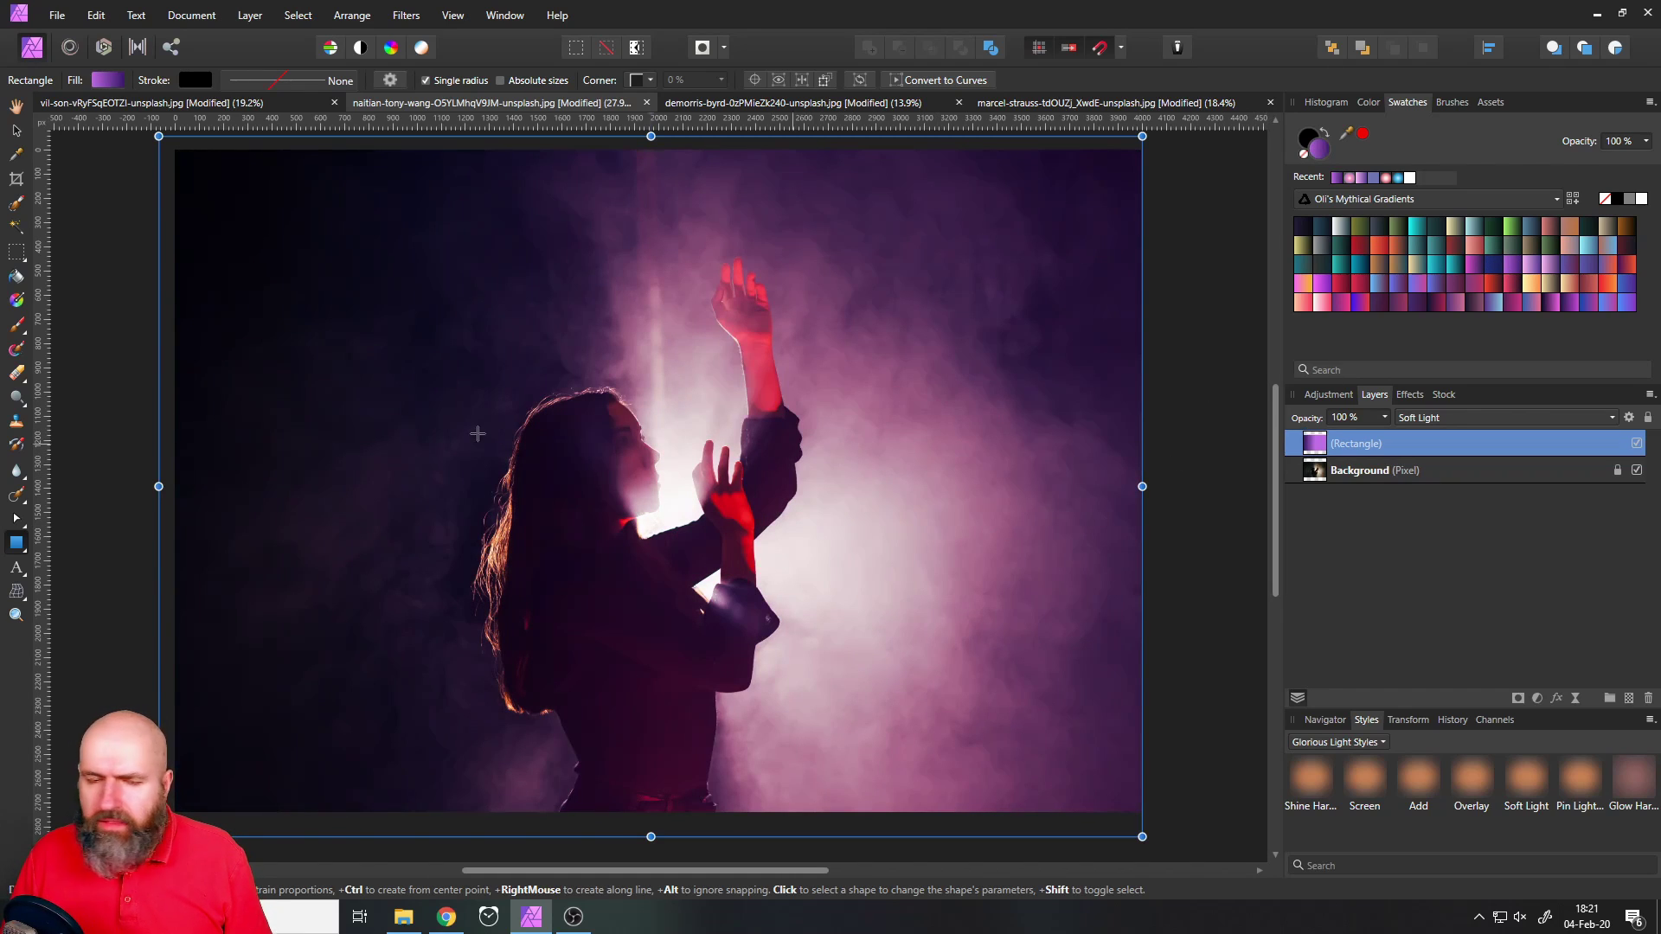
Draw an ellipse over the woman's figure and apply the orange Shine Hard Light style
{"action": "left_click", "coordinate": [21, 542]}
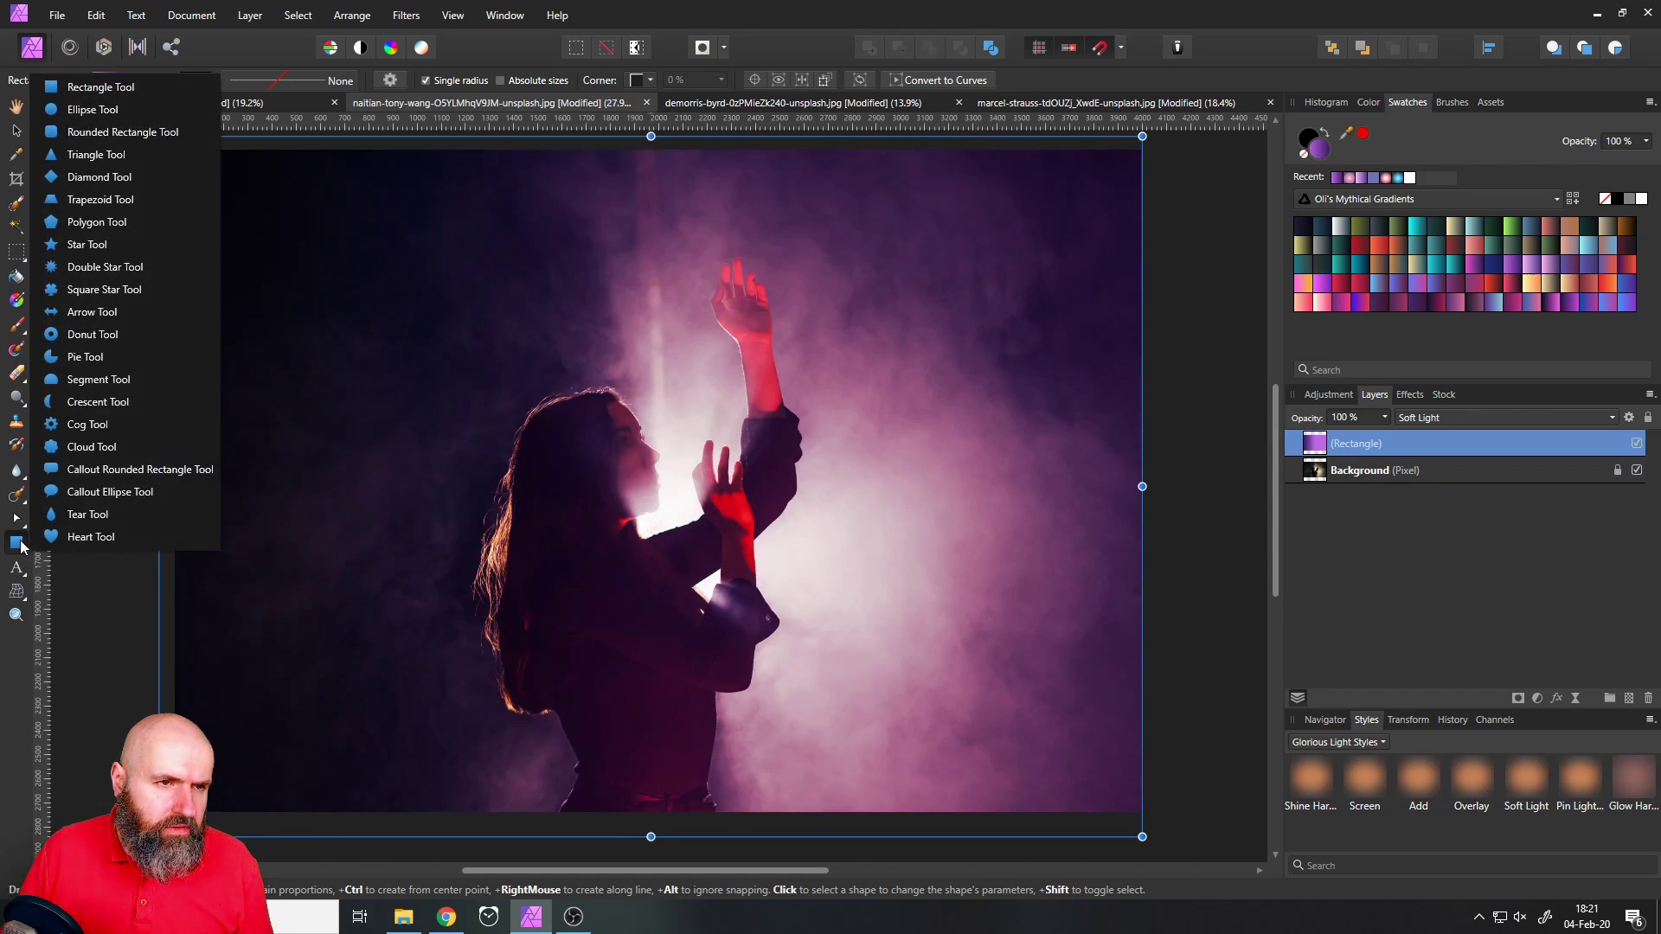
{"action": "left_click", "coordinate": [86, 109]}
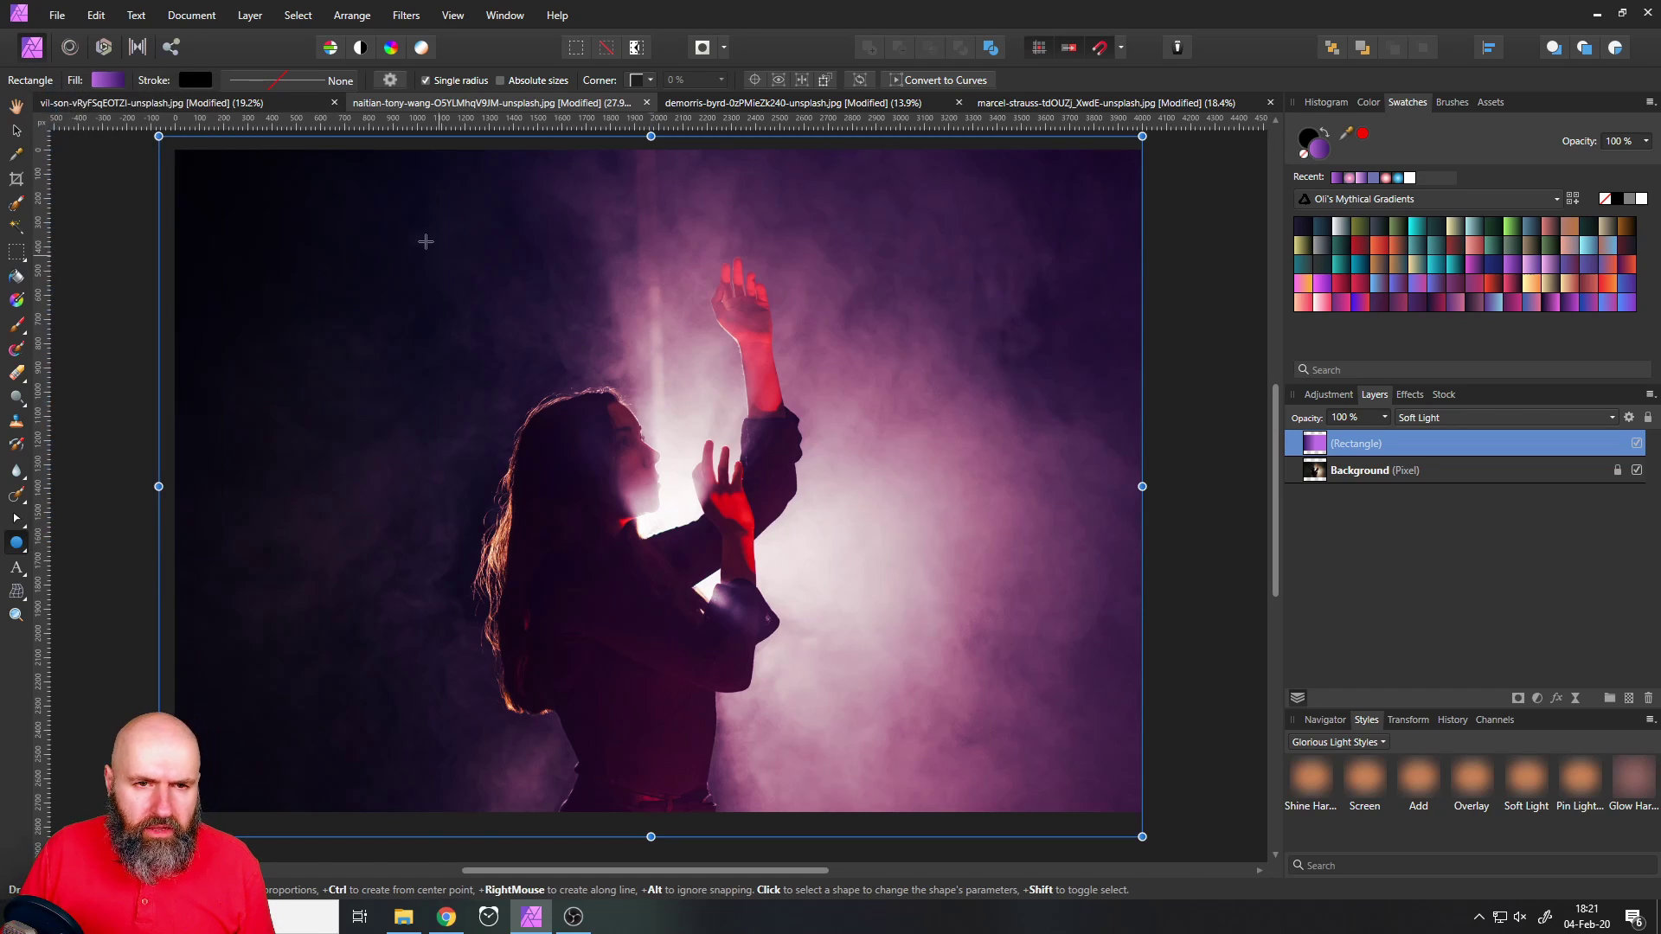
{"action": "left_click_drag", "start_coordinate": [415, 228], "coordinate": [866, 742]}
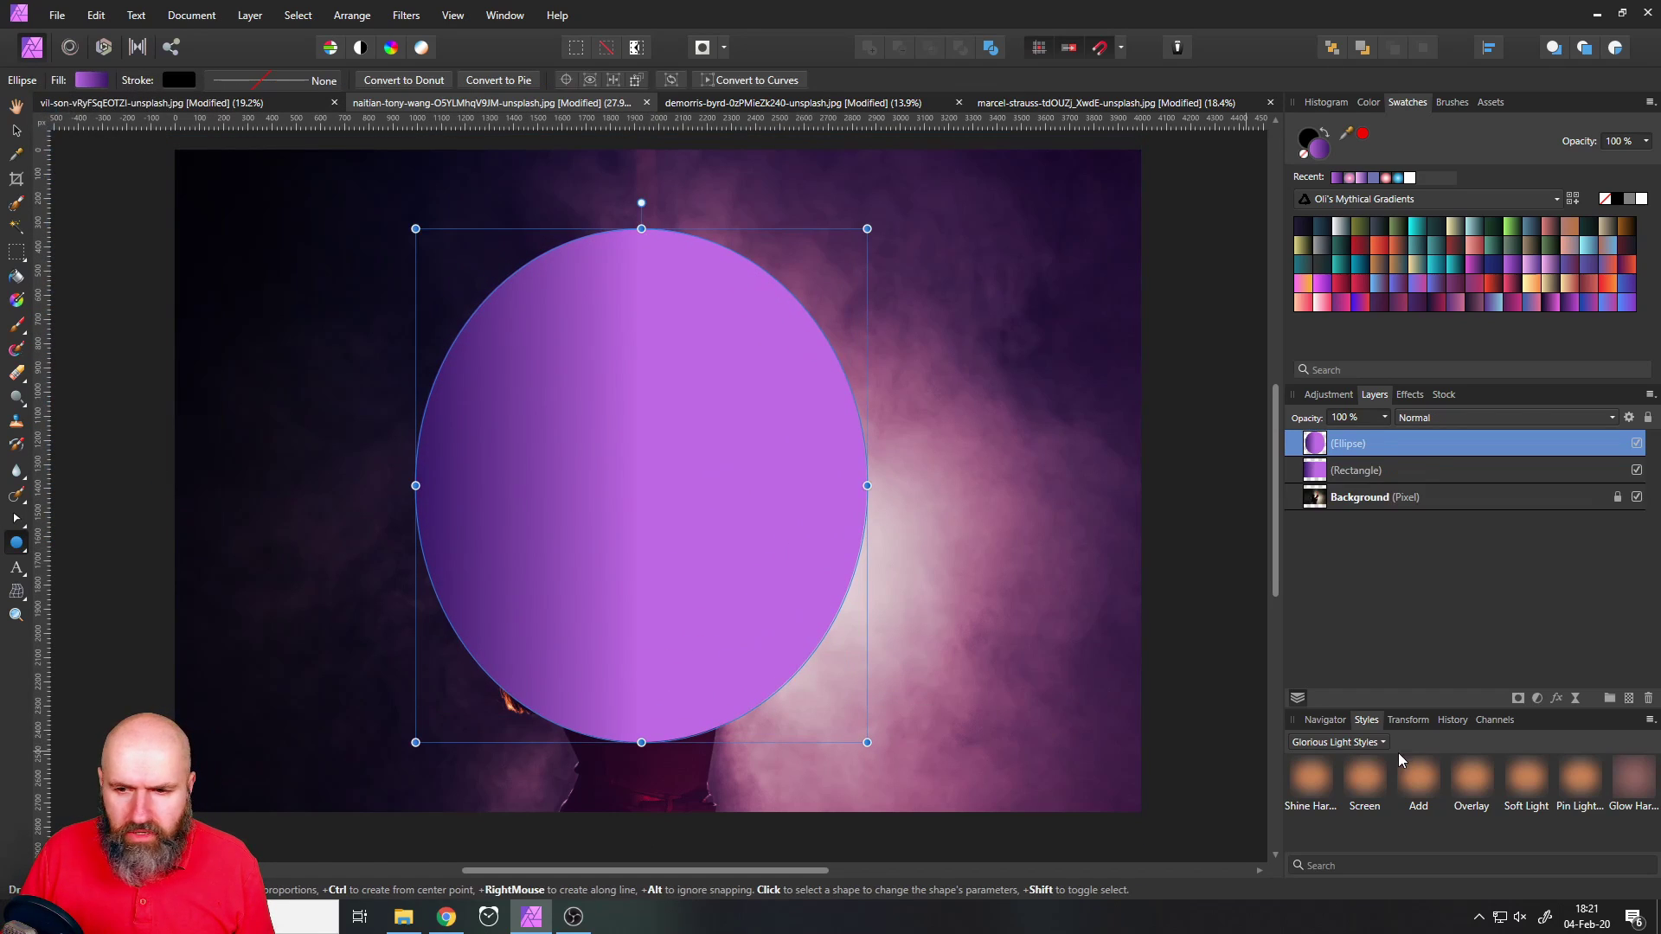
{"action": "left_click", "coordinate": [1311, 778]}
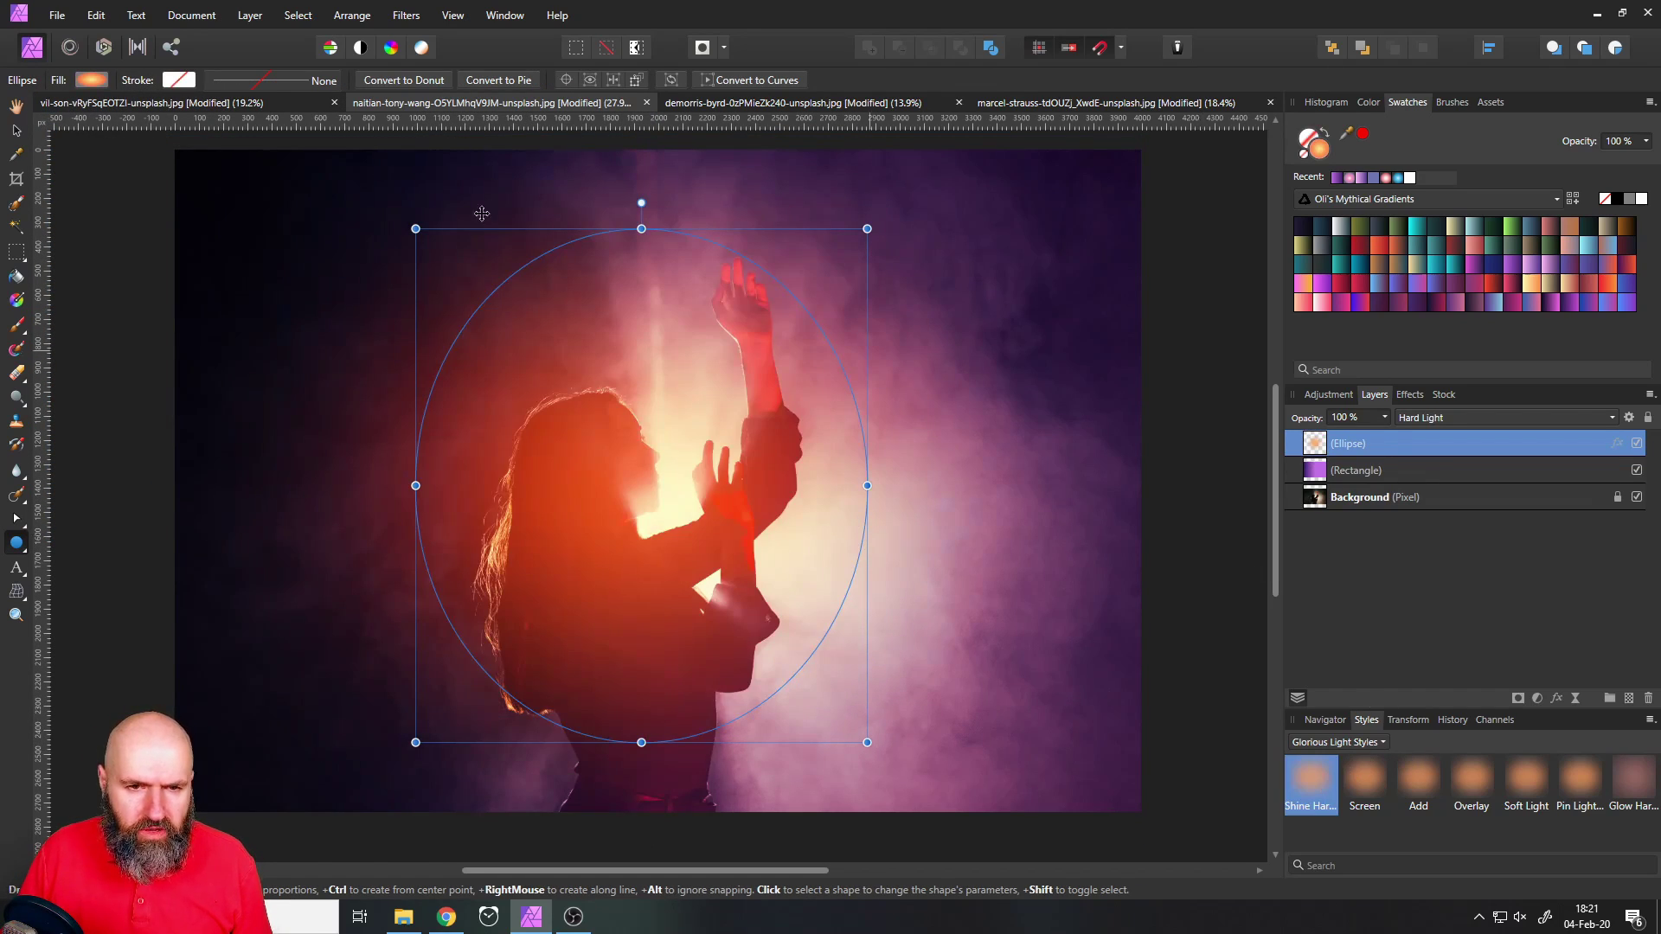
Enlarge the glow ellipse beyond the photo's top and bottom, then judge and reselect it
{"action": "left_click", "coordinate": [17, 133]}
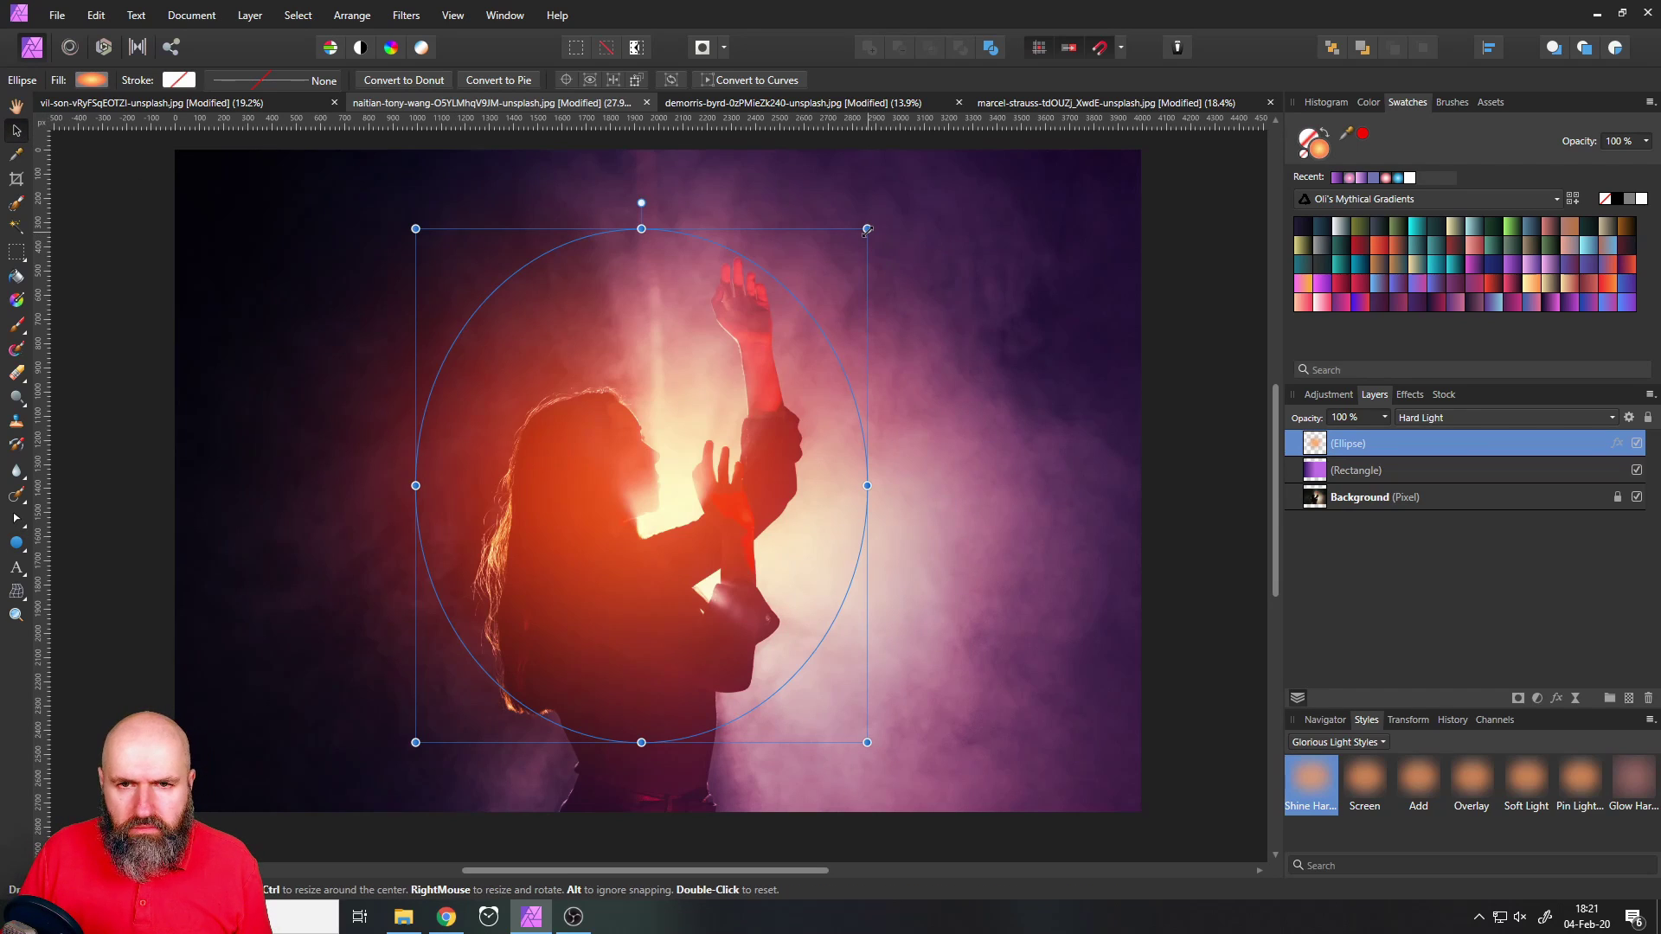
{"action": "left_click_drag", "start_coordinate": [867, 229], "coordinate": [893, 147]}
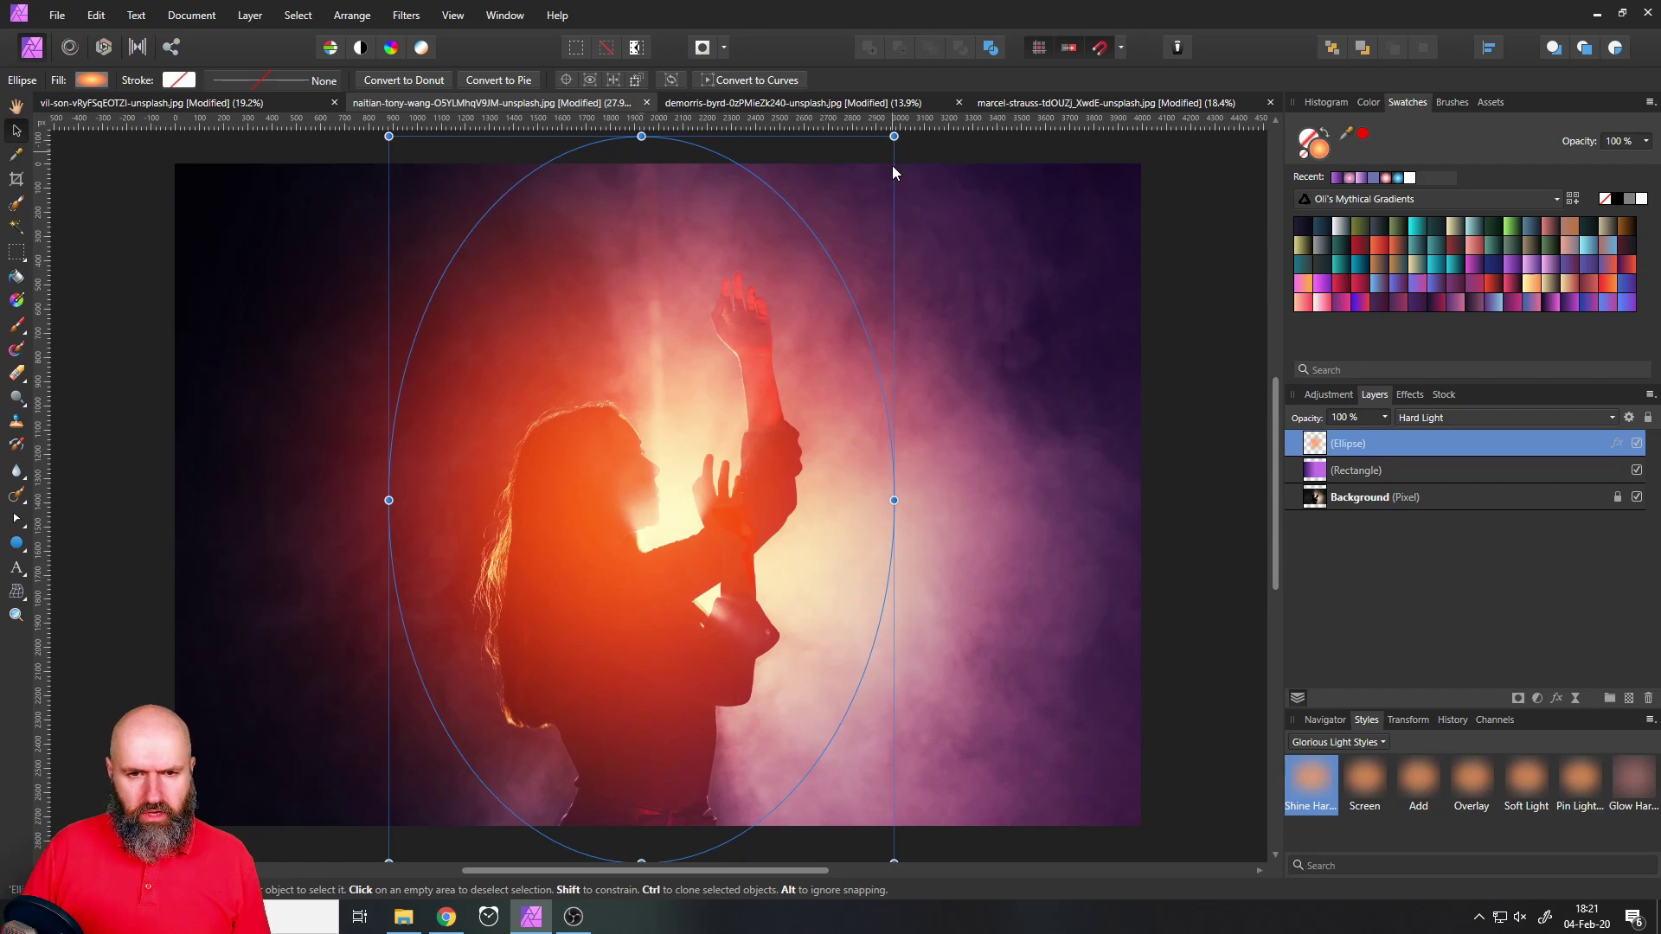
{"action": "left_click", "coordinate": [116, 206]}
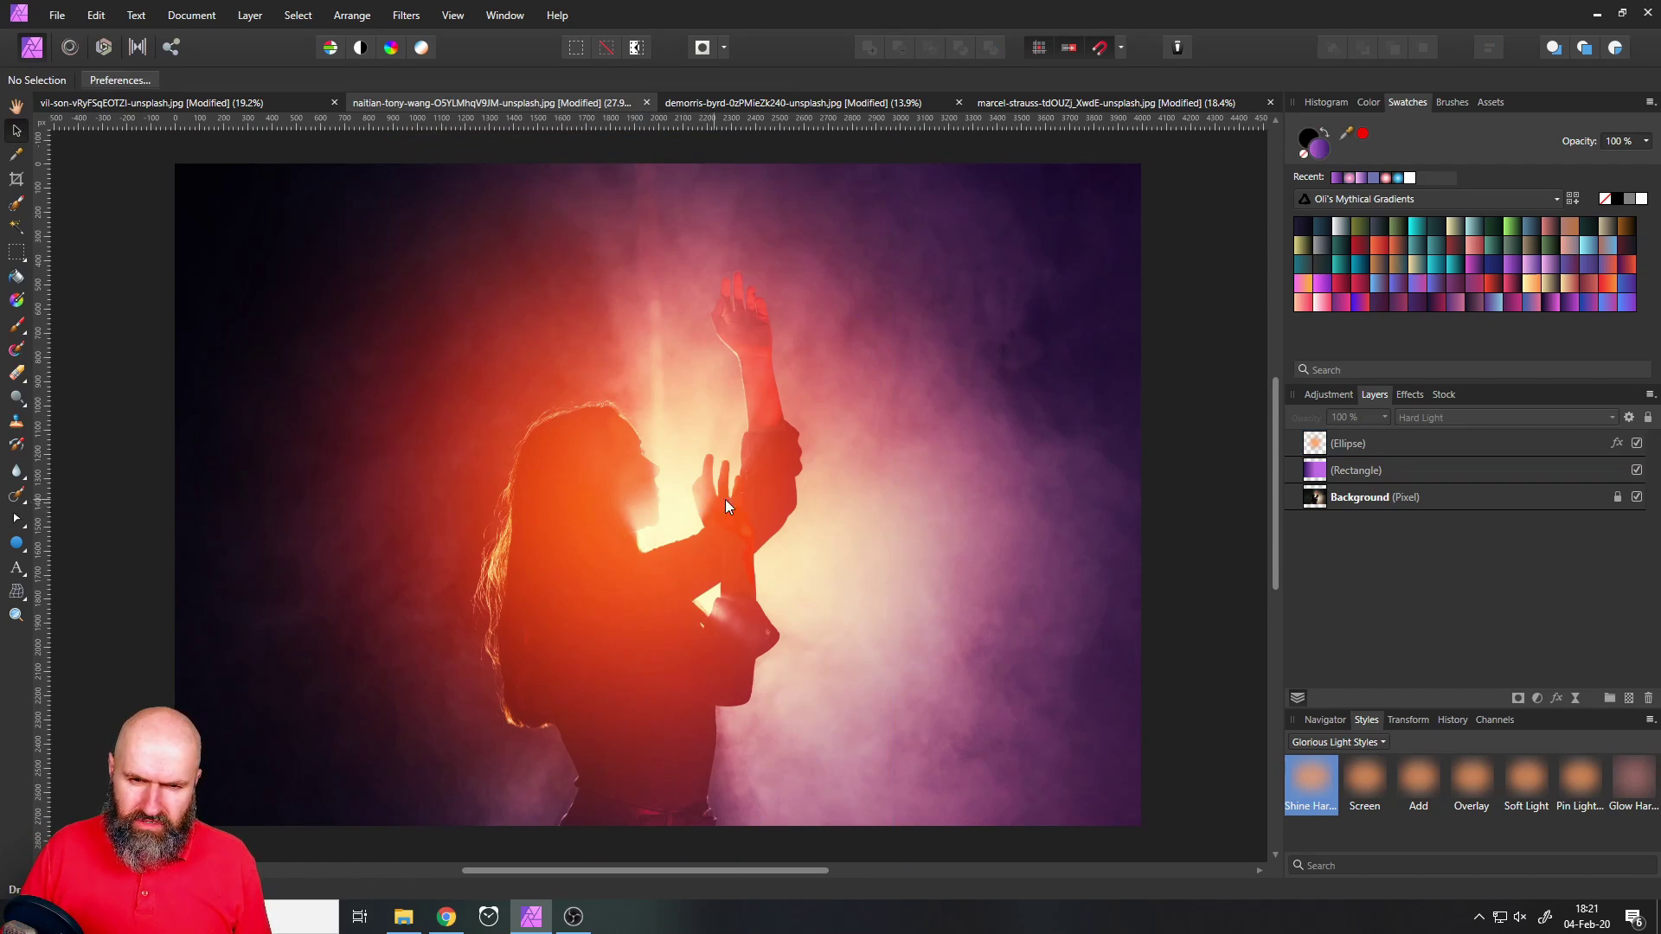
{"action": "left_click", "coordinate": [628, 448]}
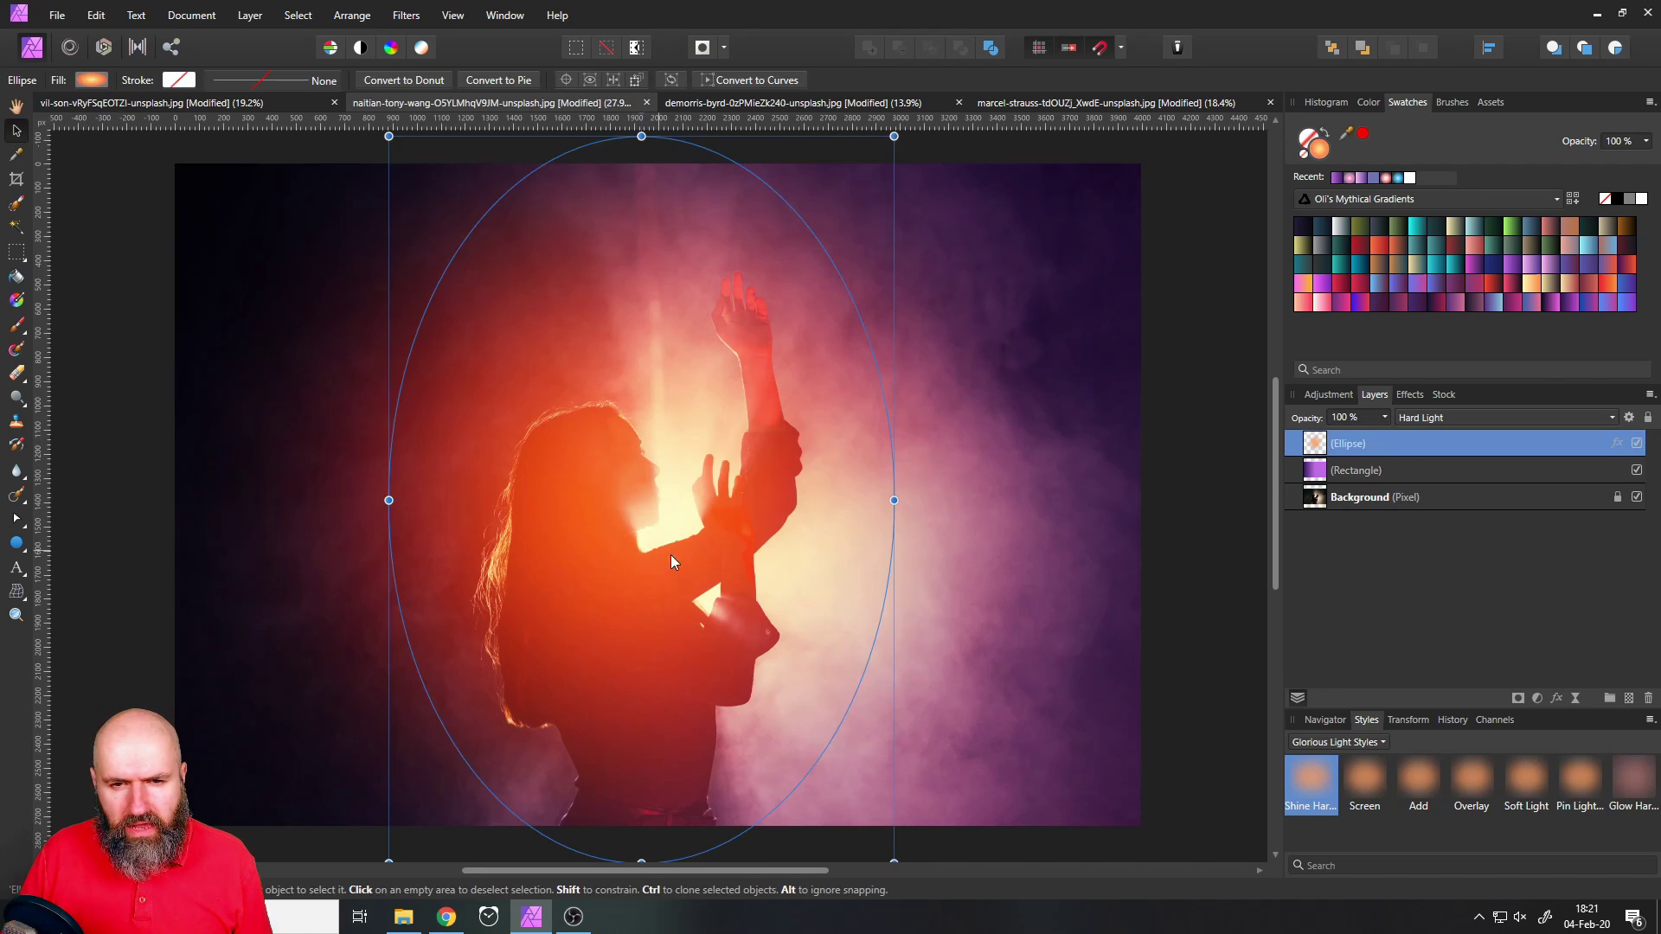
Load Glorious Light Neon Pop swatches and try pink, red and orange gradients, ending on orange-yellow
{"action": "left_click", "coordinate": [1446, 200]}
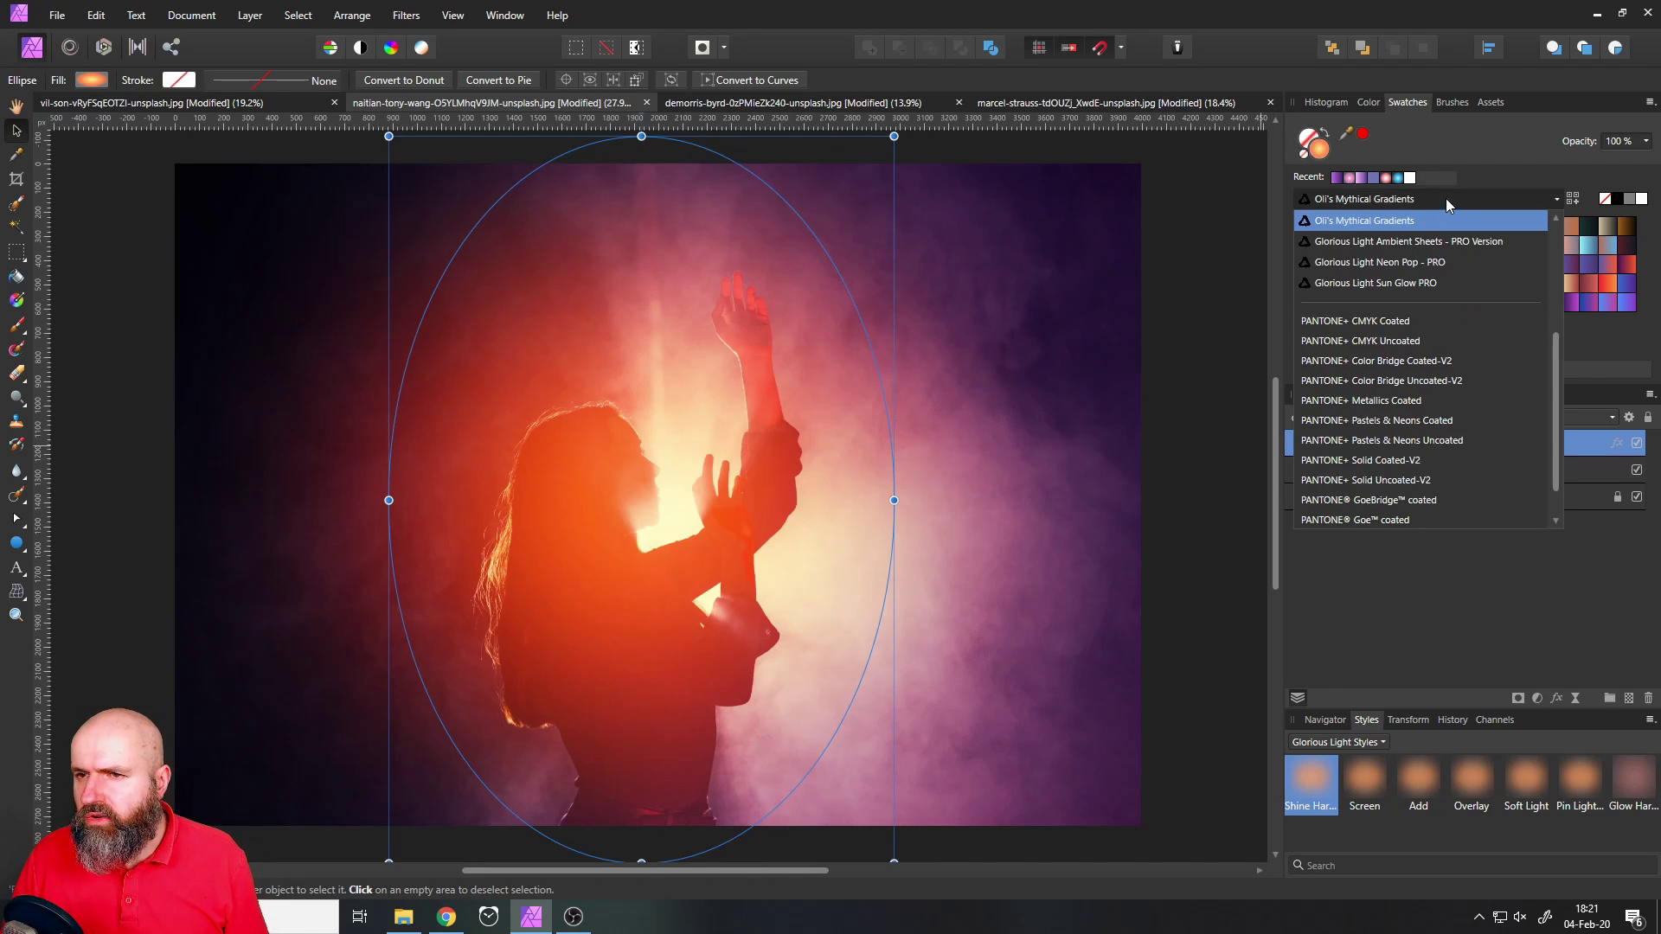
{"action": "left_click", "coordinate": [1392, 264]}
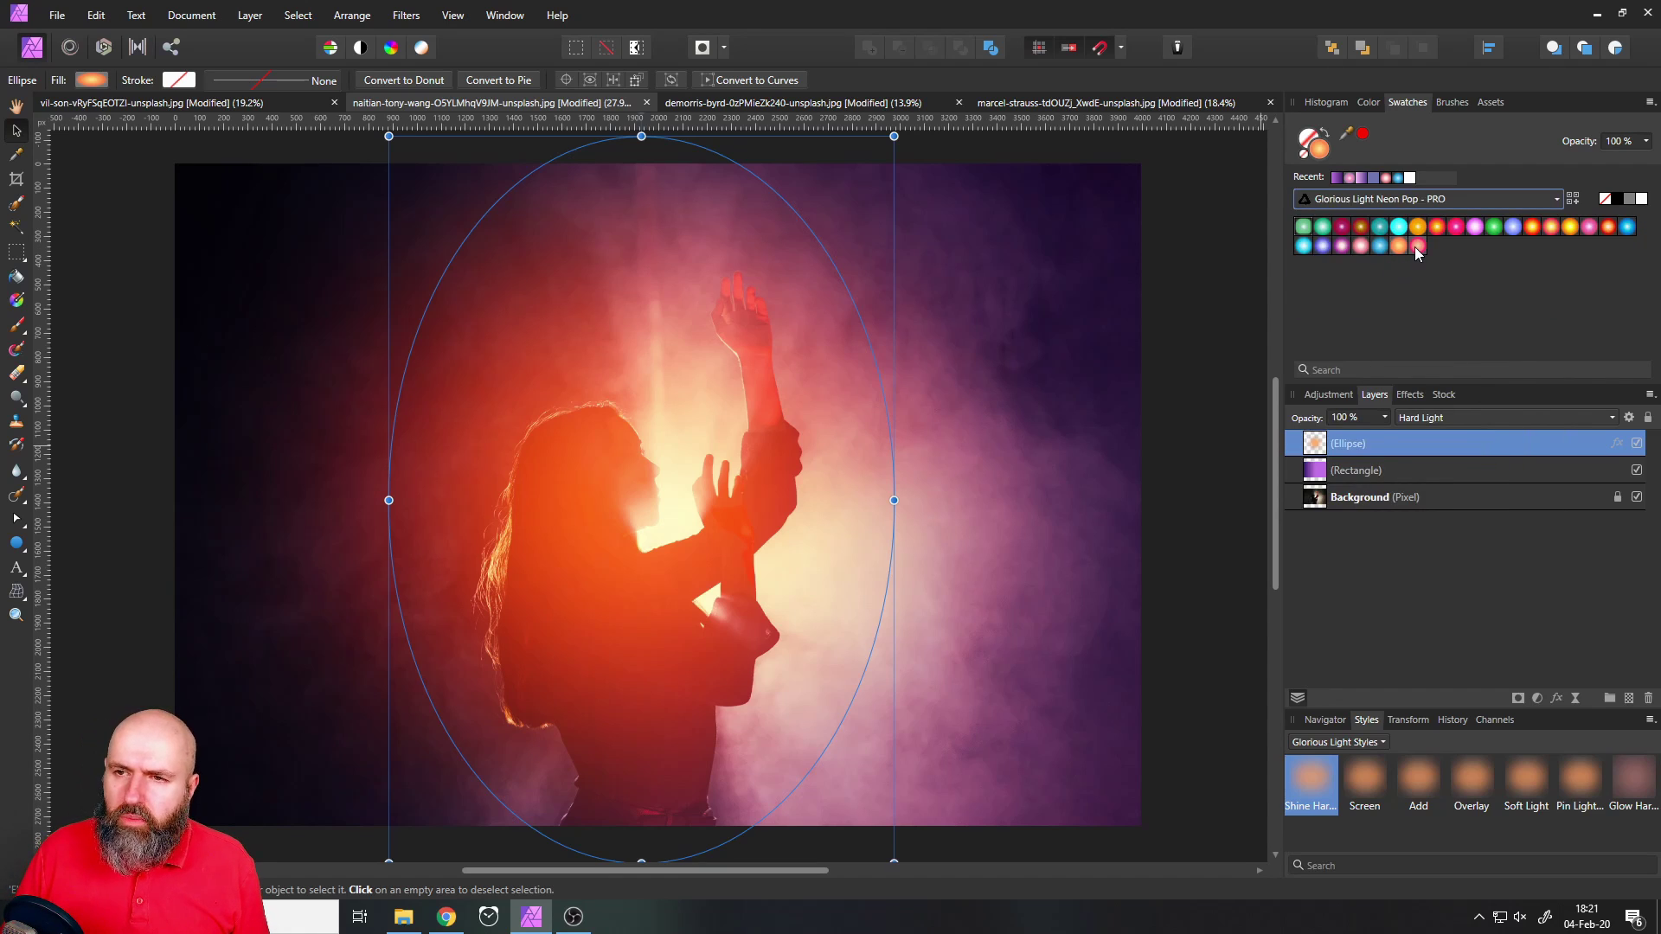
{"action": "left_click", "coordinate": [1417, 249]}
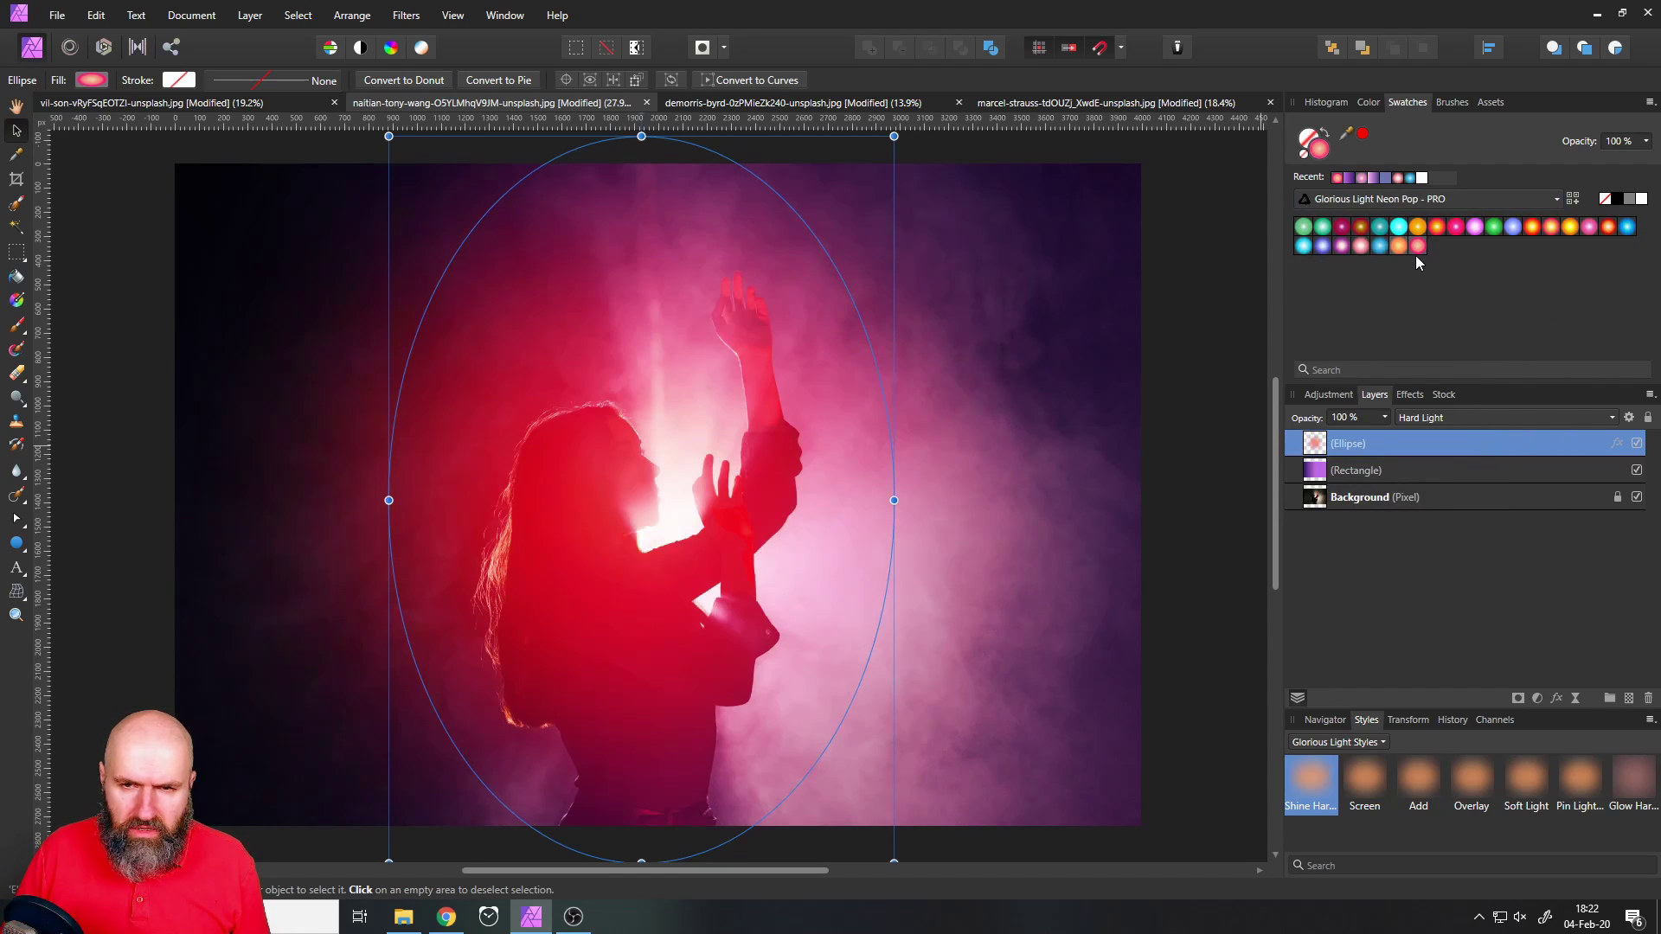
{"action": "left_click", "coordinate": [1361, 249]}
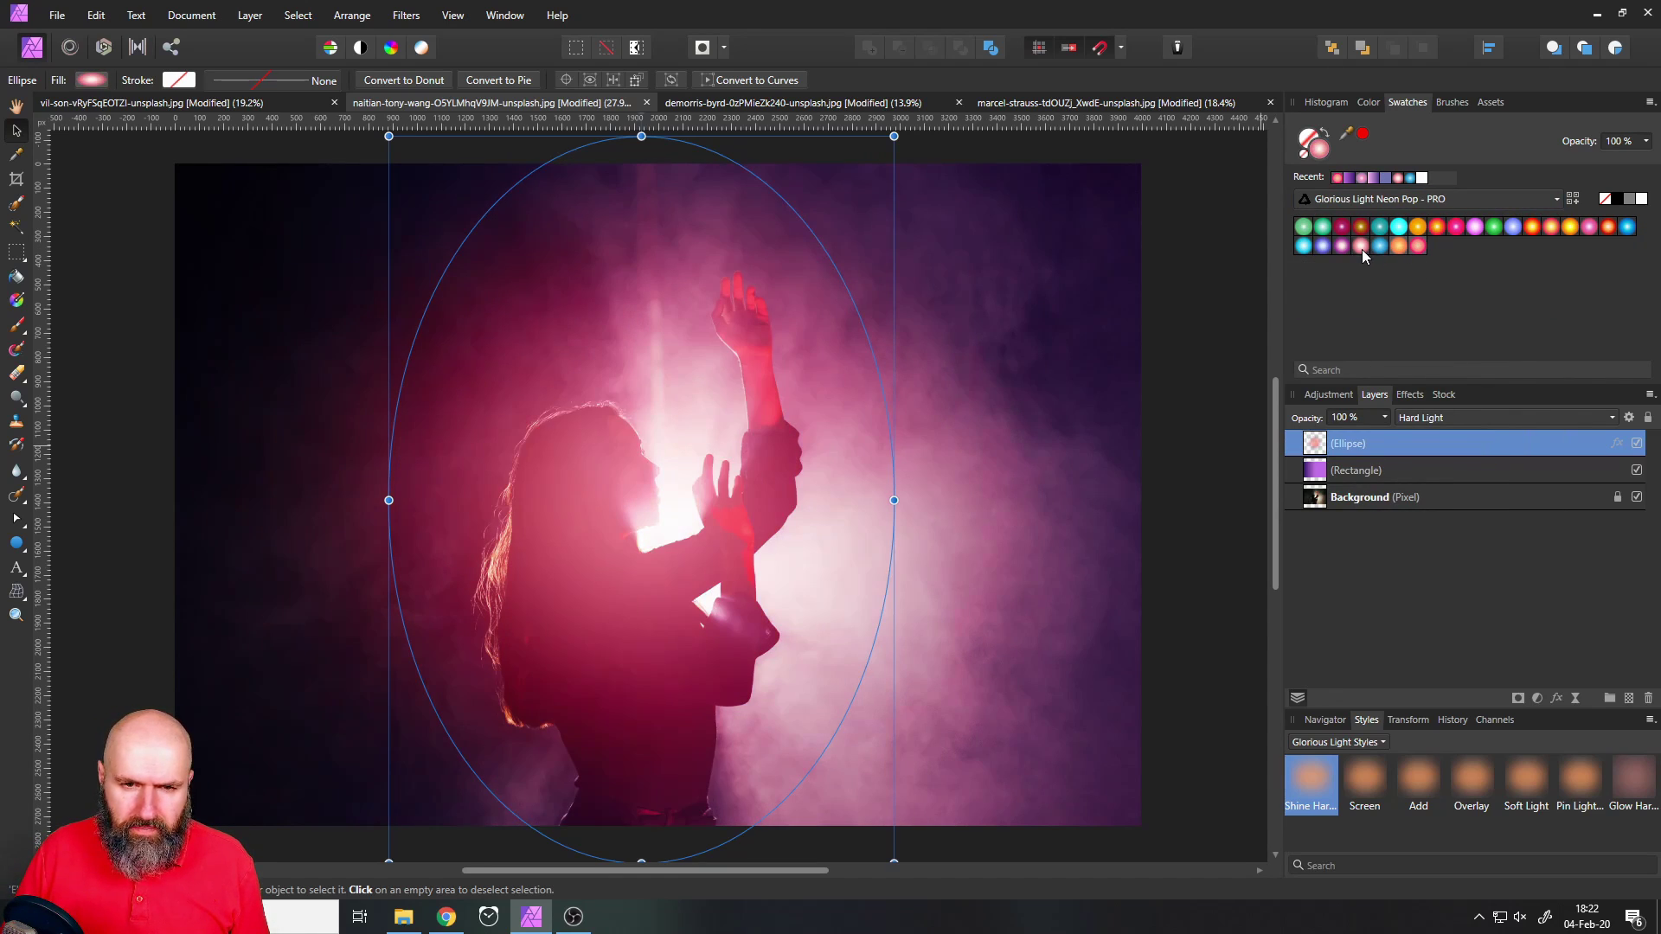
{"action": "left_click", "coordinate": [1550, 233]}
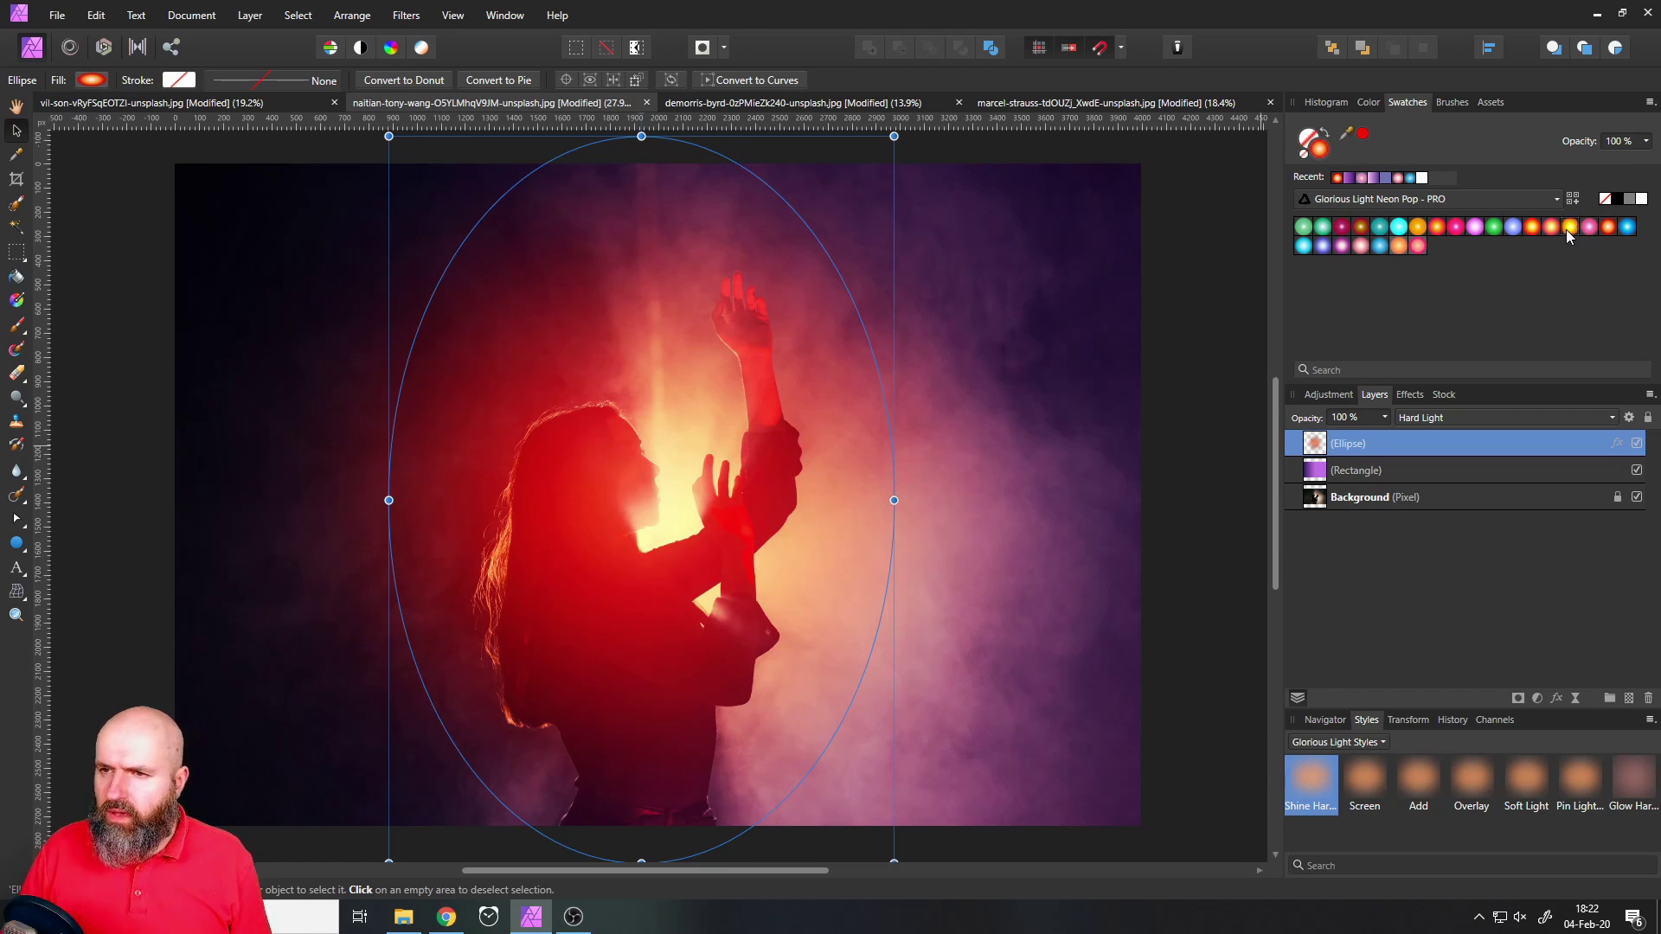
{"action": "left_click", "coordinate": [1552, 232]}
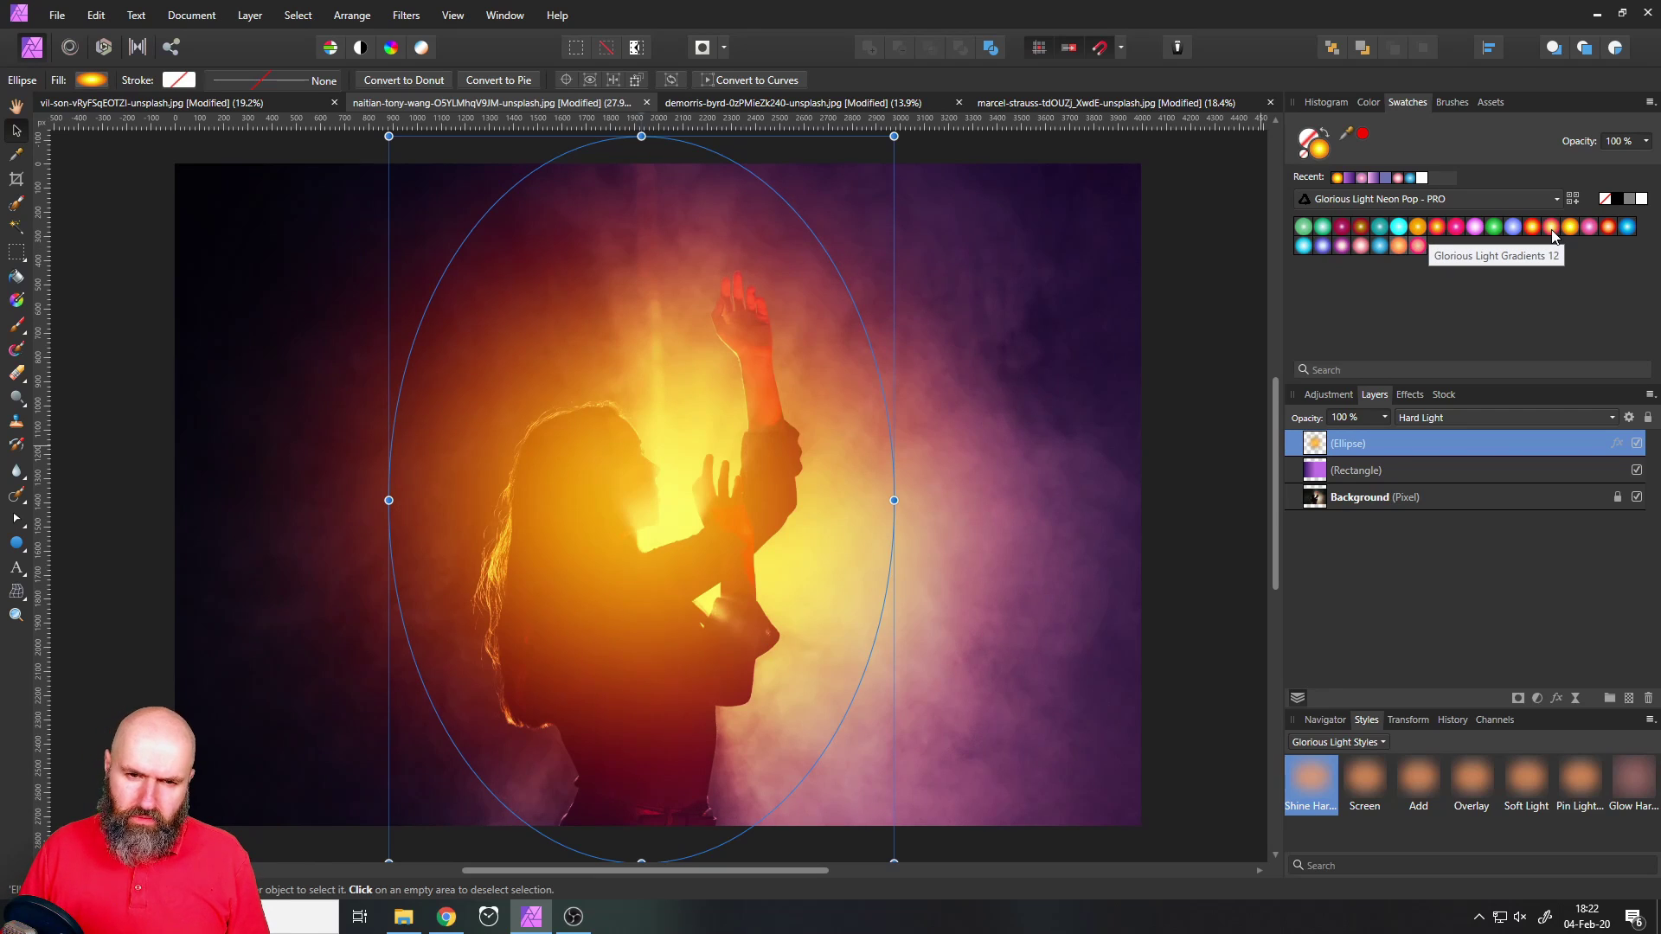
{"action": "left_click", "coordinate": [1552, 233]}
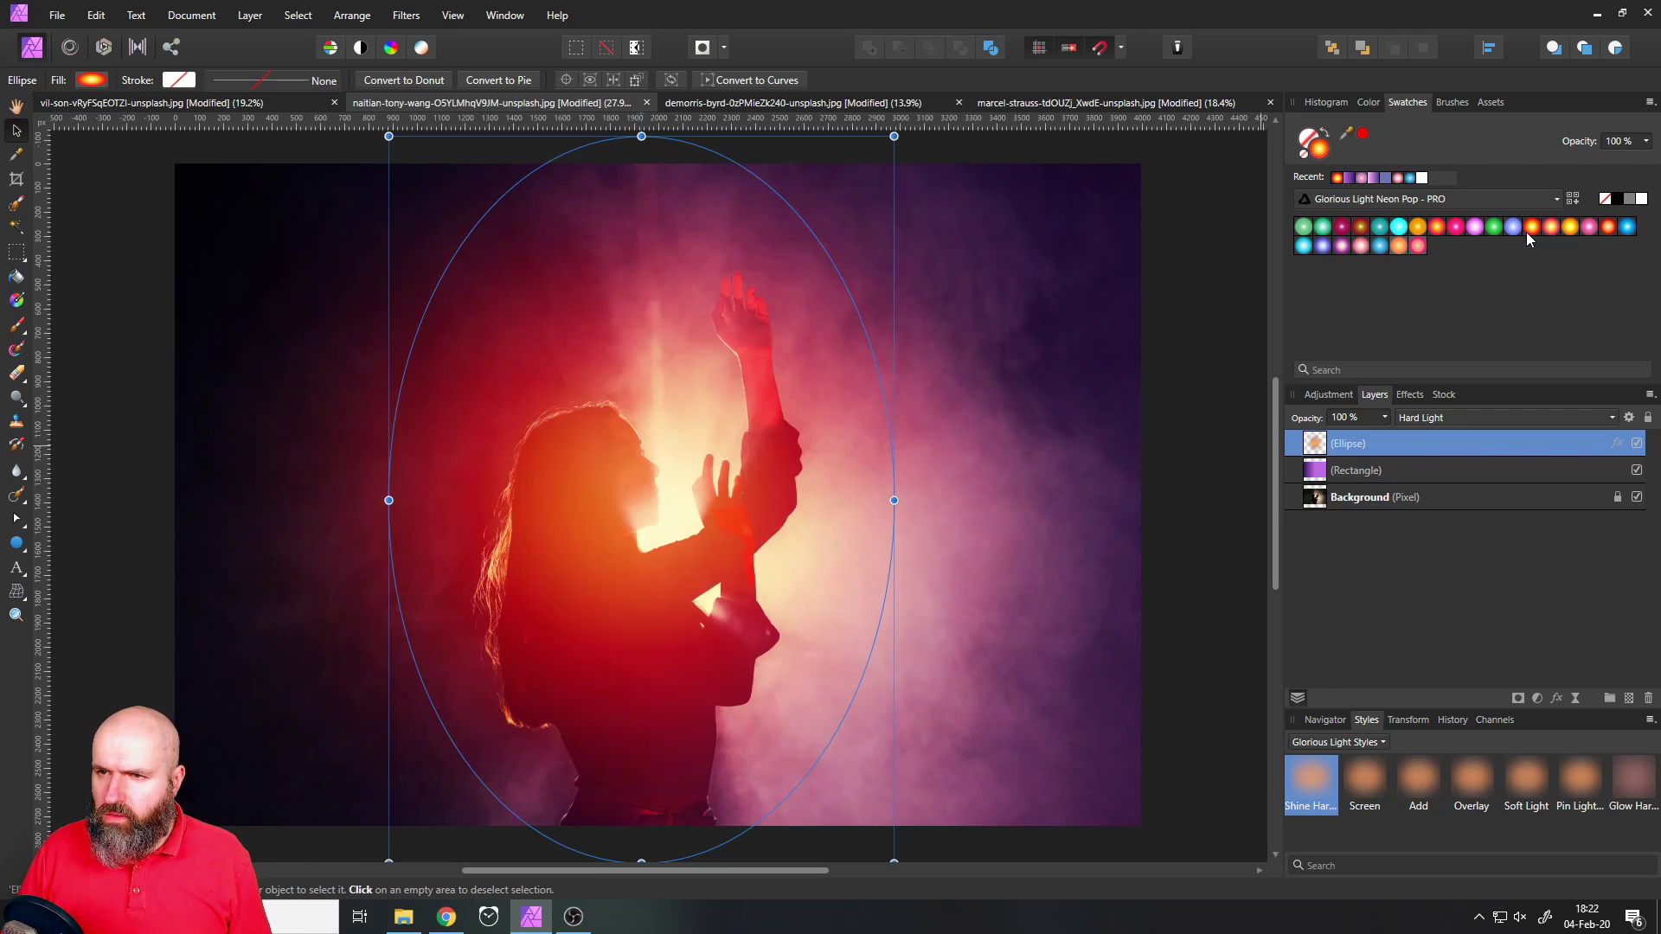
{"action": "left_click", "coordinate": [1532, 232]}
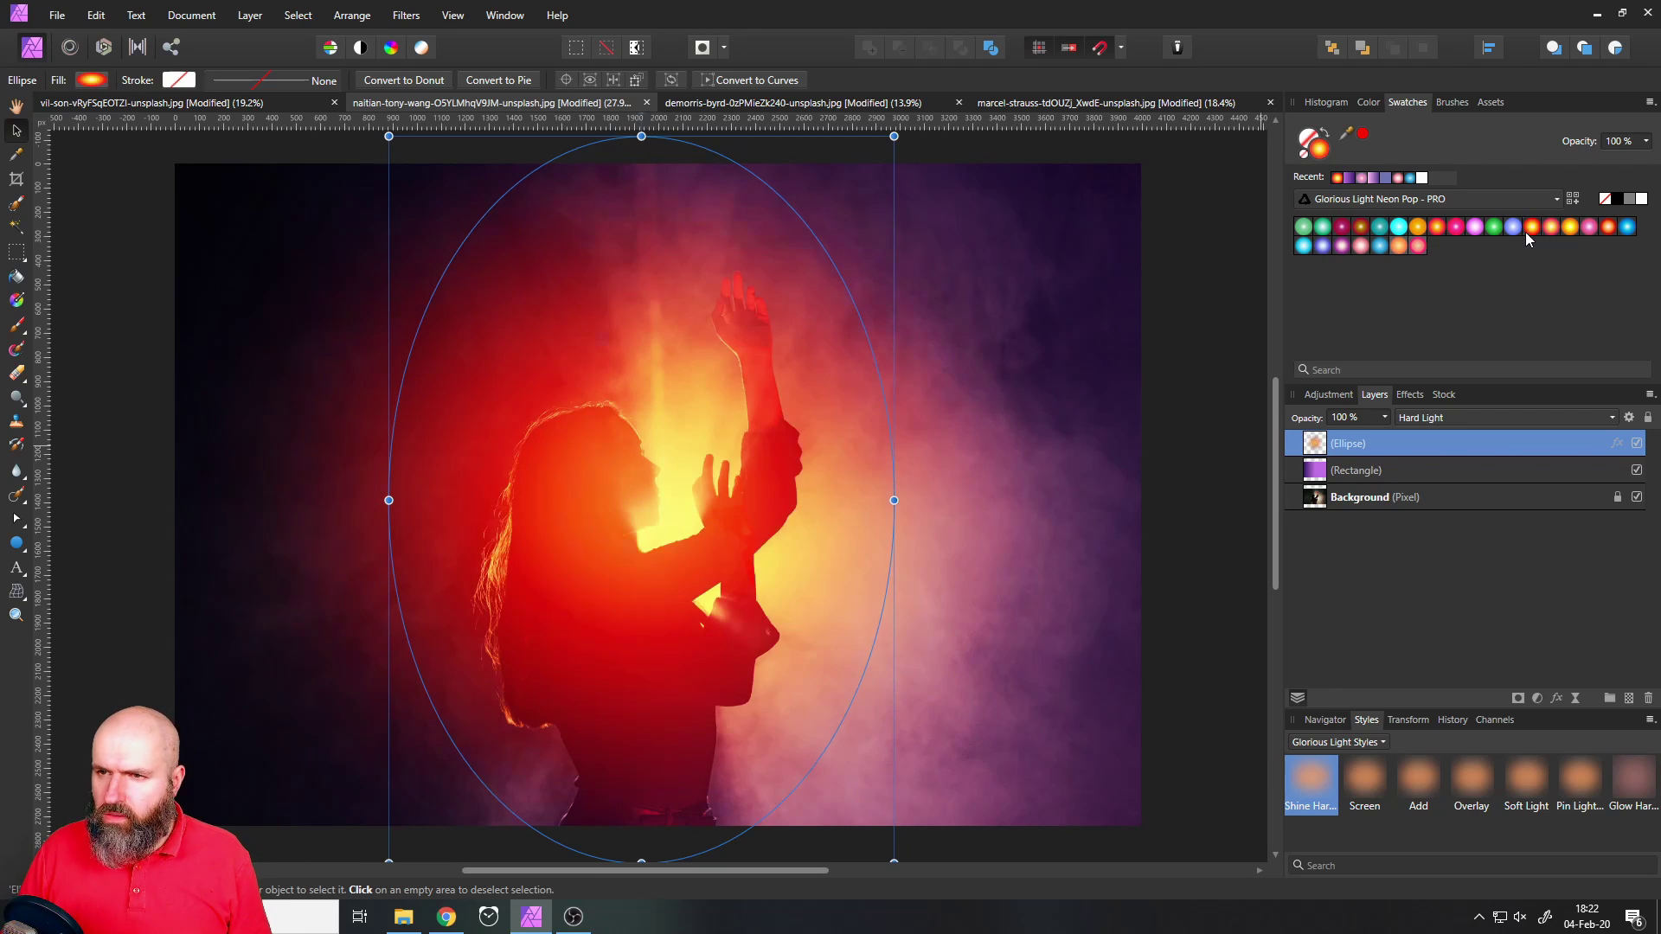
Judge the fiery glow, then reselect the ellipse and enlarge it slightly
{"action": "left_click", "coordinate": [1014, 145]}
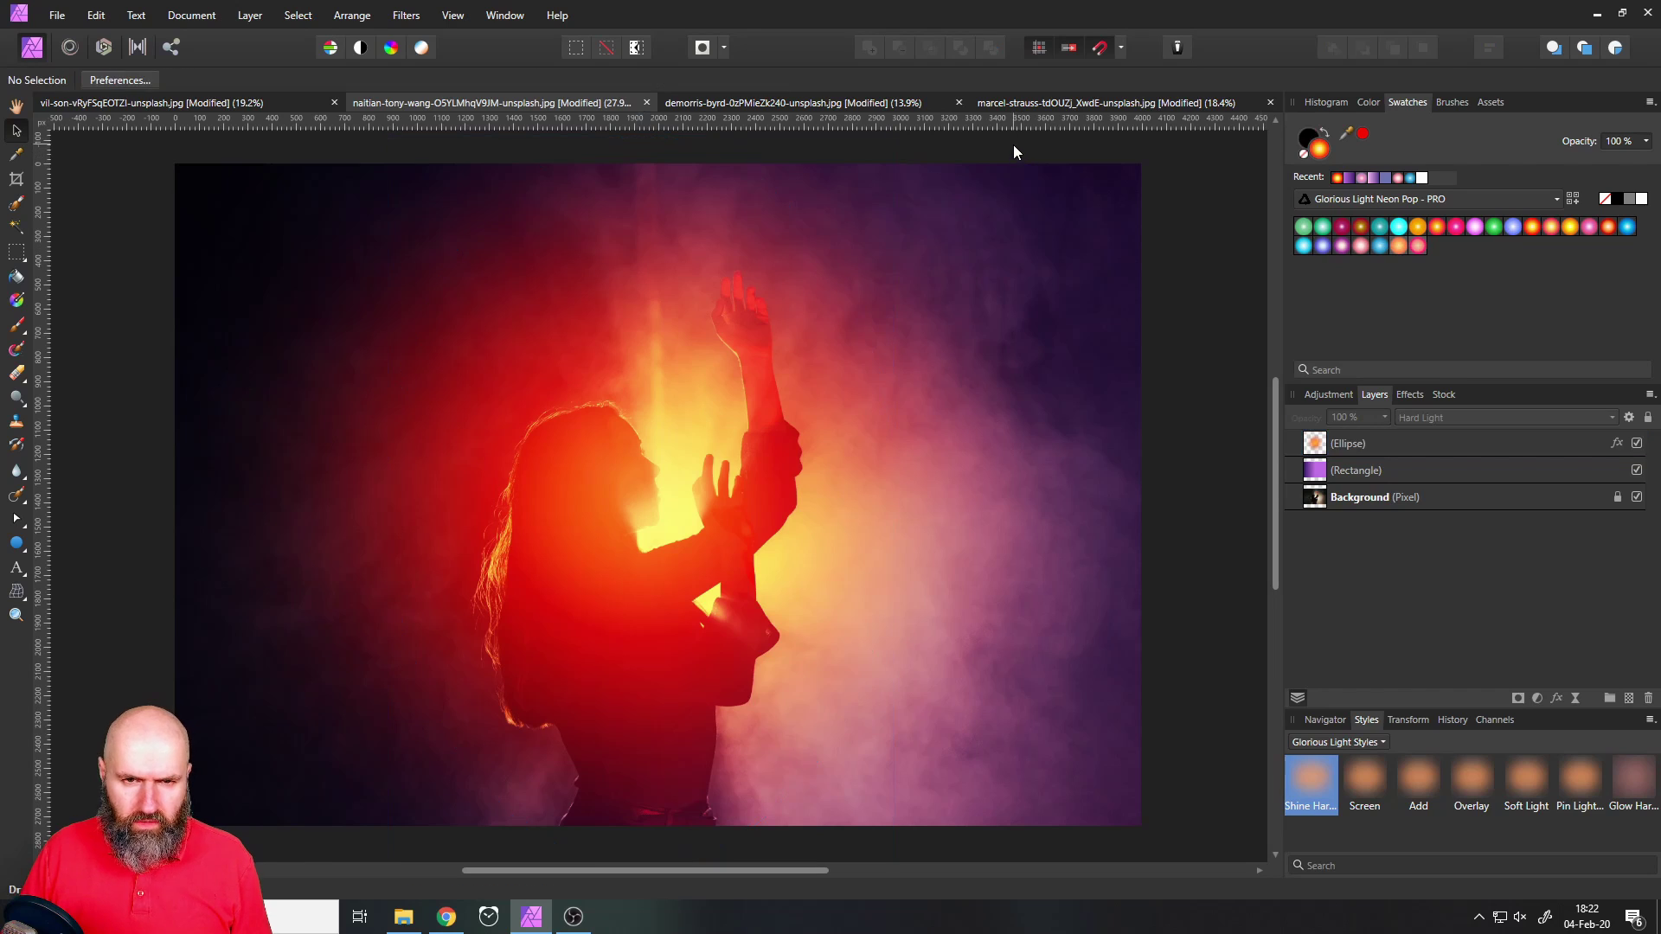
{"action": "left_click", "coordinate": [702, 460]}
{"action": "left_click_drag", "start_coordinate": [899, 132], "coordinate": [907, 112]}
Select the Soft Light rectangle layer and switch to Oli's Mythical Gradients palette
{"action": "left_click", "coordinate": [1336, 472]}
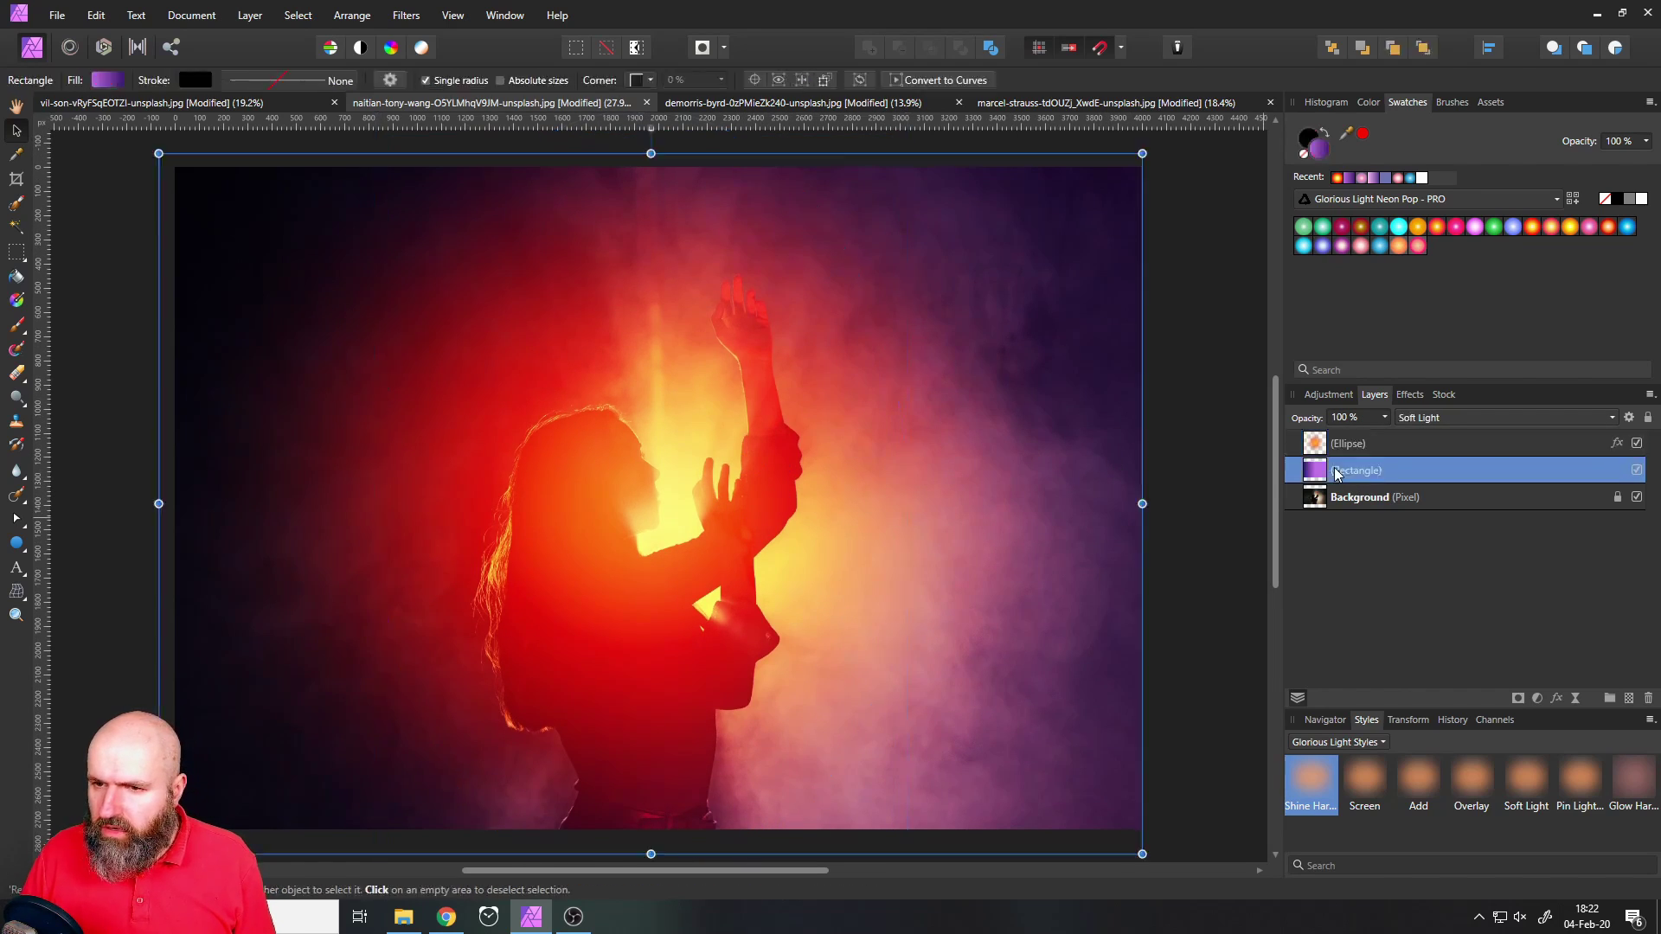
{"action": "left_click", "coordinate": [1394, 201]}
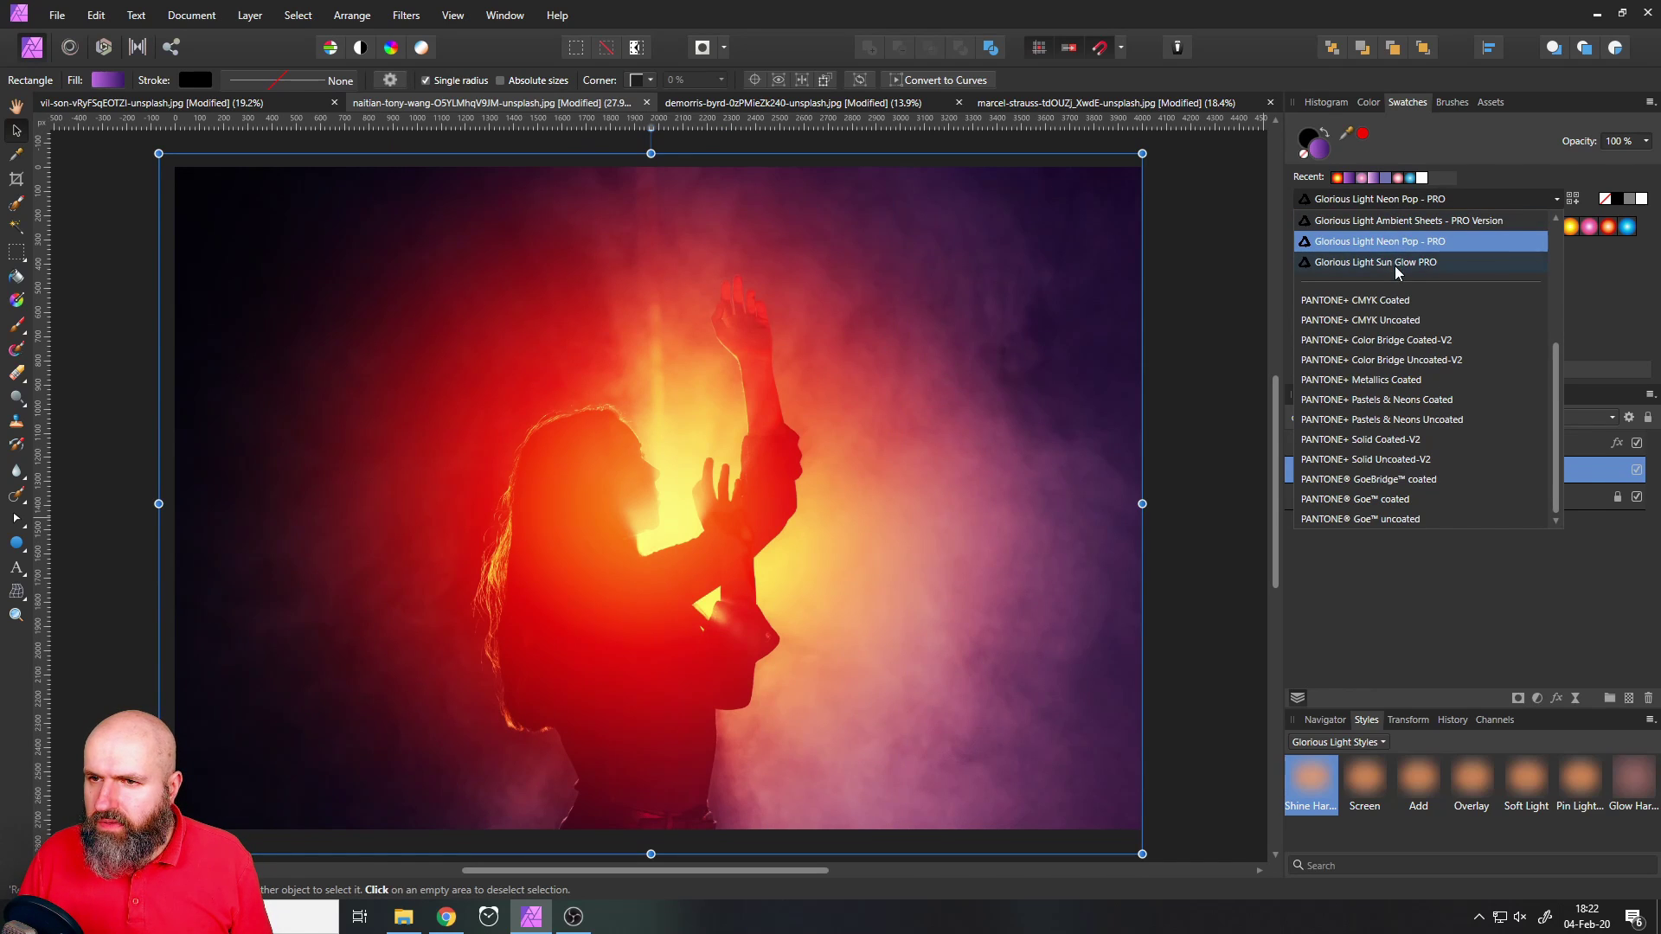
{"action": "scroll", "coordinate": [1394, 275], "scroll_direction": "up", "scroll_amount": 4}
{"action": "left_click", "coordinate": [1407, 267]}
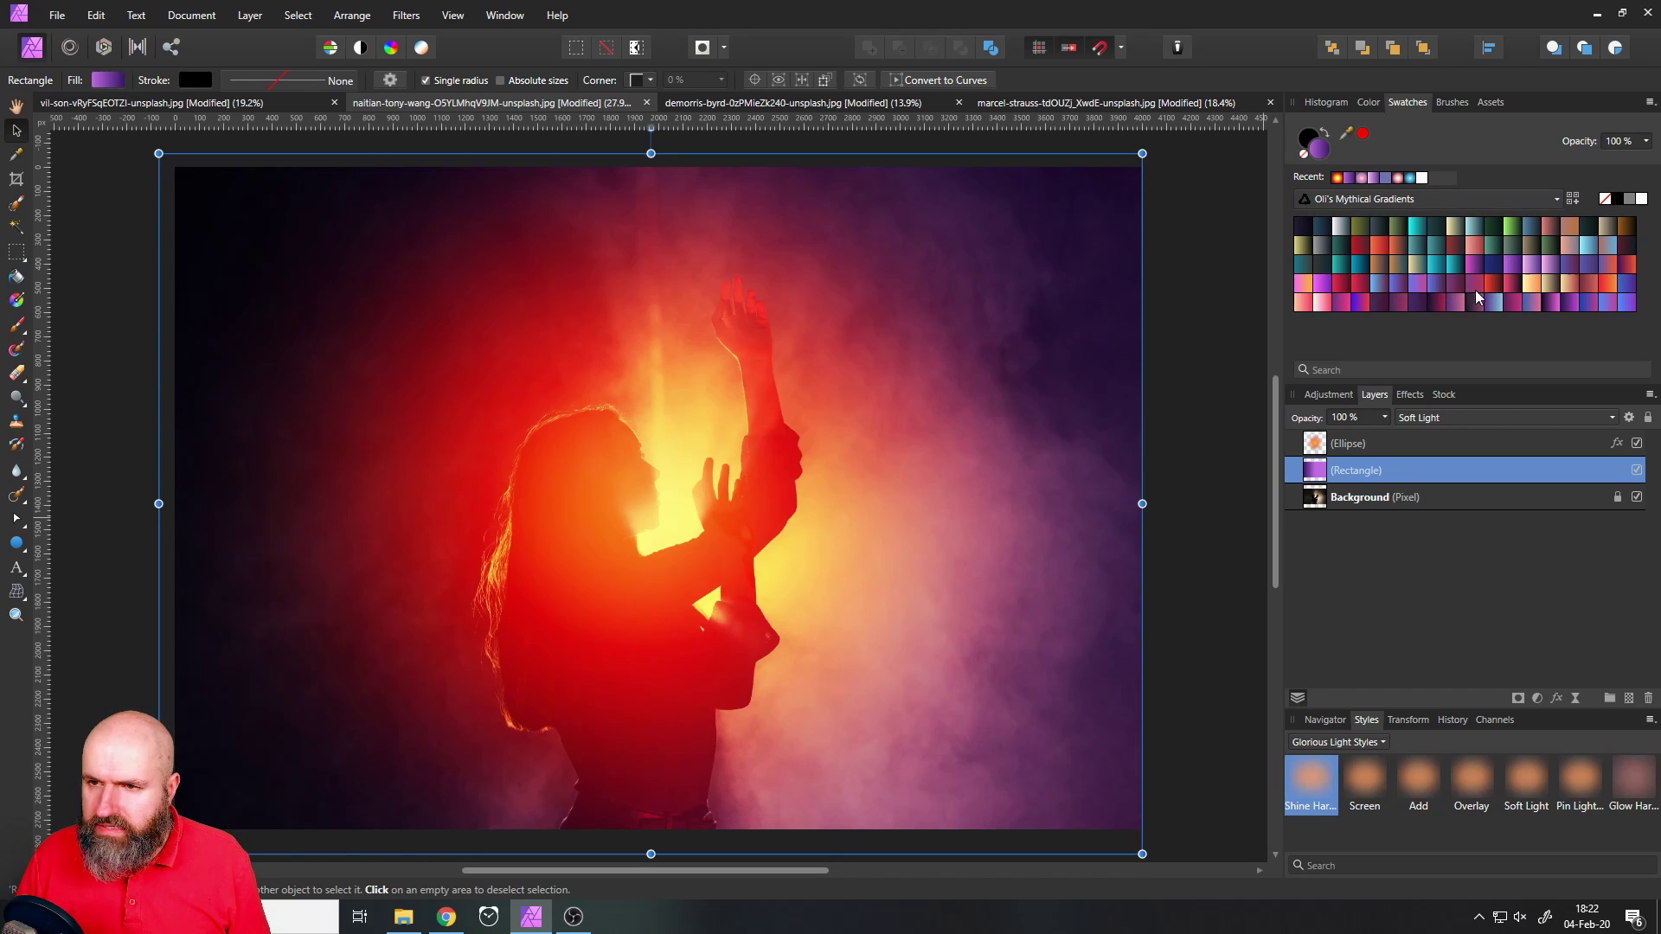
Try blue-purple and blue-teal tints, then settle on the purple-blue Mythical Gradients 30
{"action": "left_click", "coordinate": [1402, 287]}
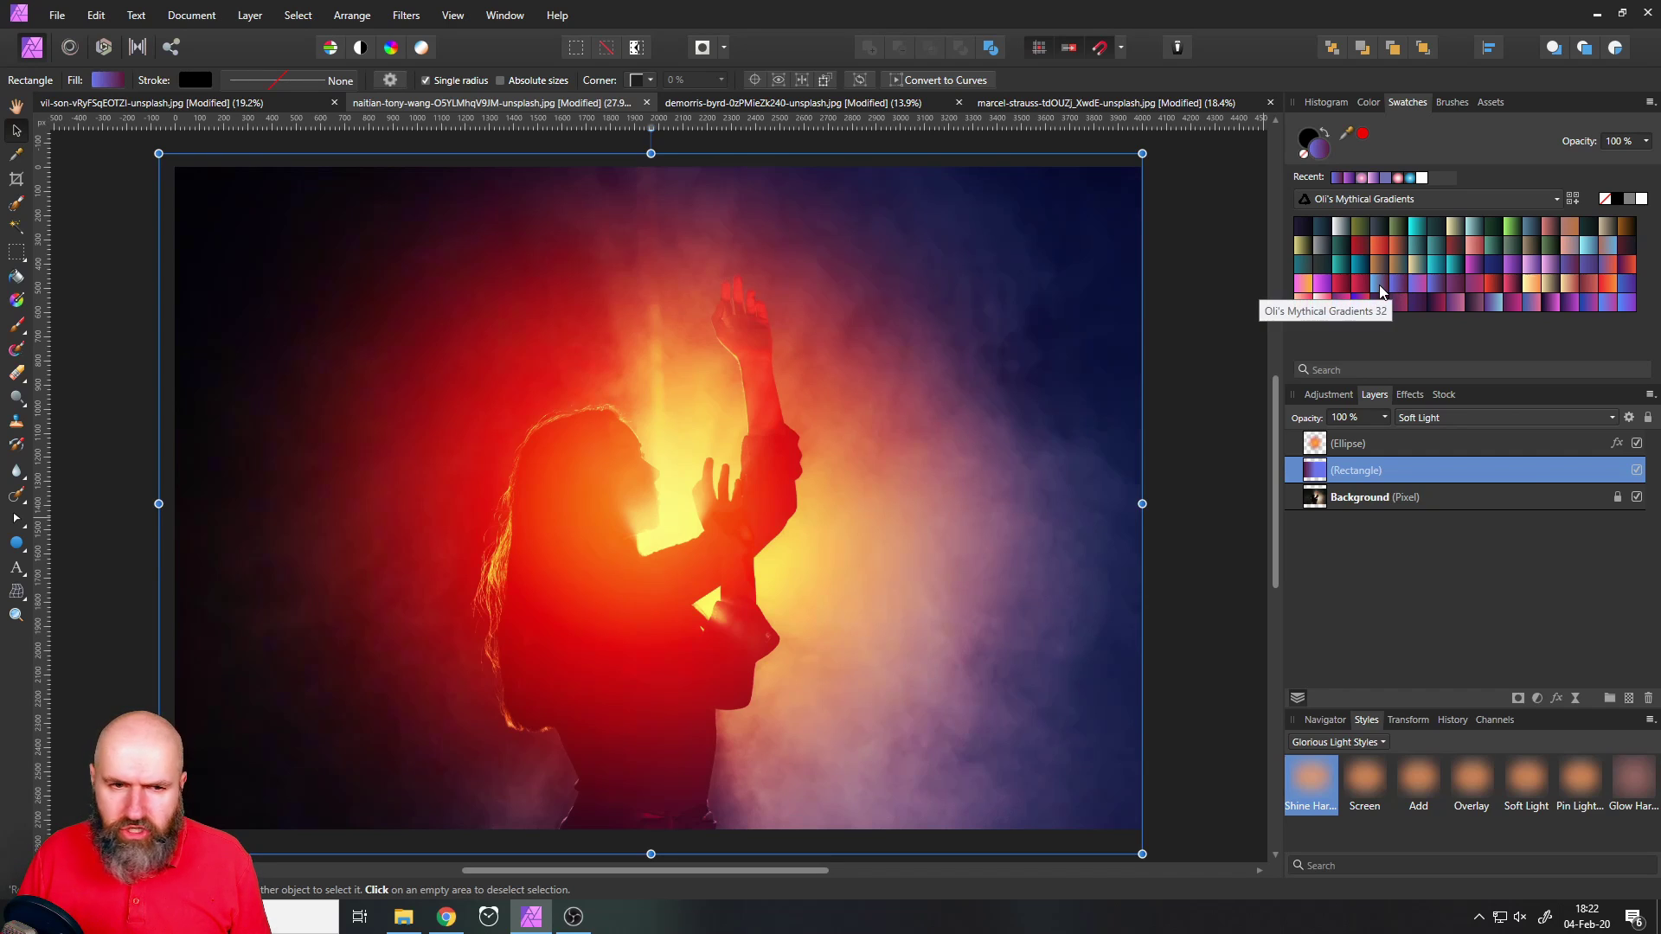
{"action": "left_click", "coordinate": [1378, 288]}
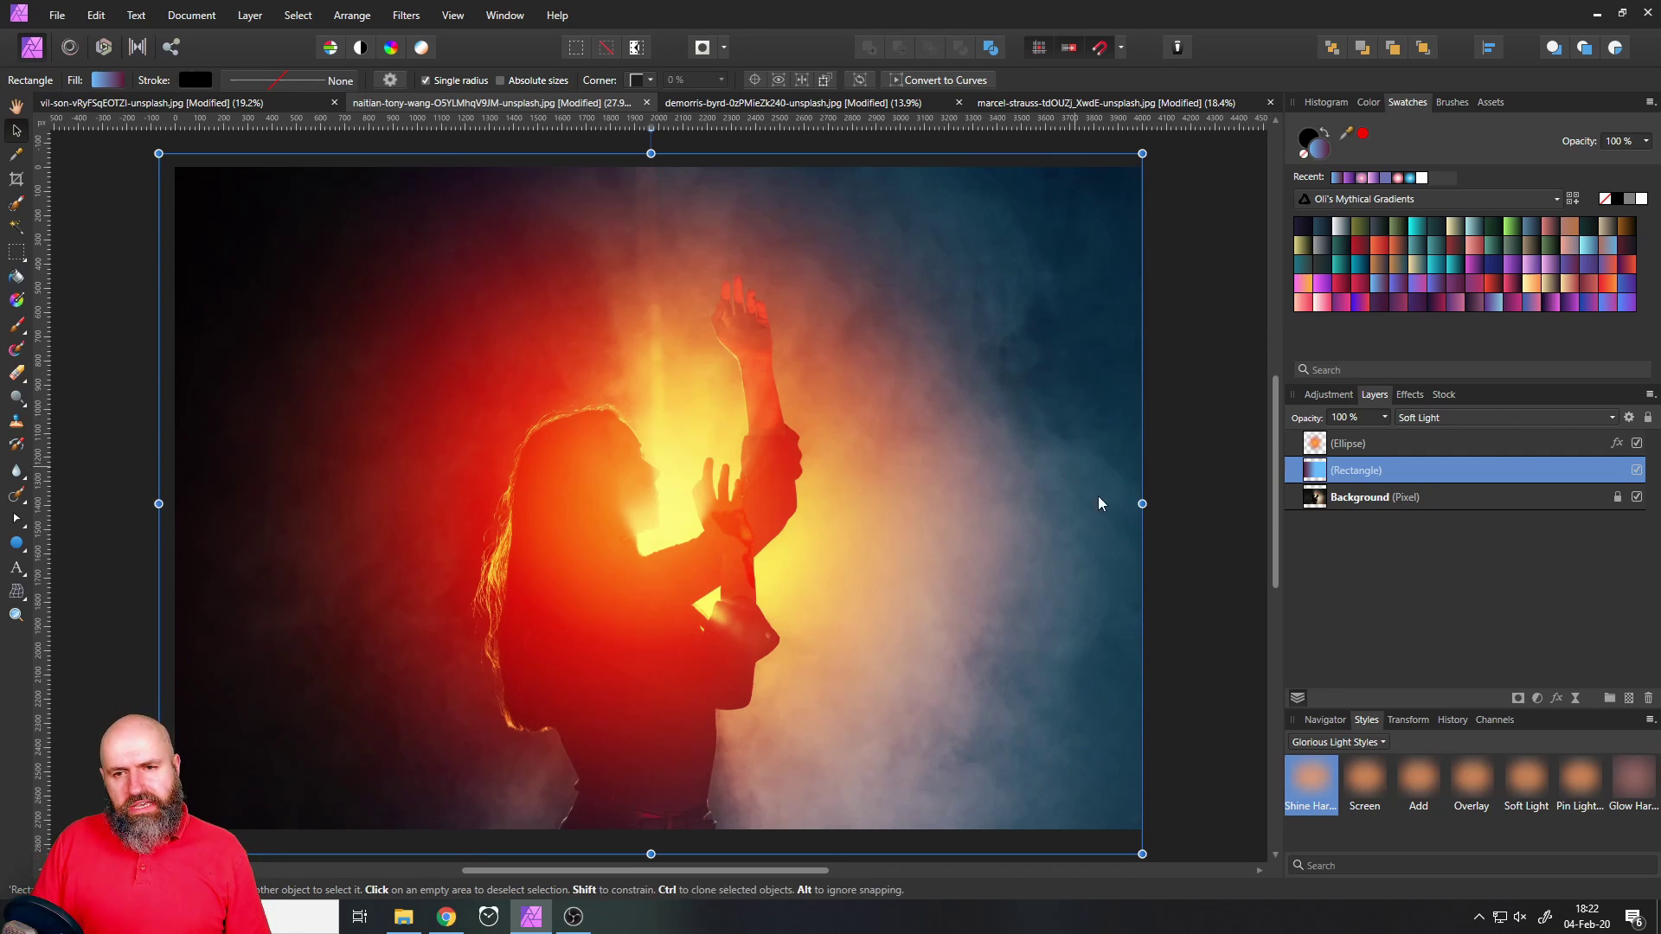
{"action": "left_click", "coordinate": [1220, 500]}
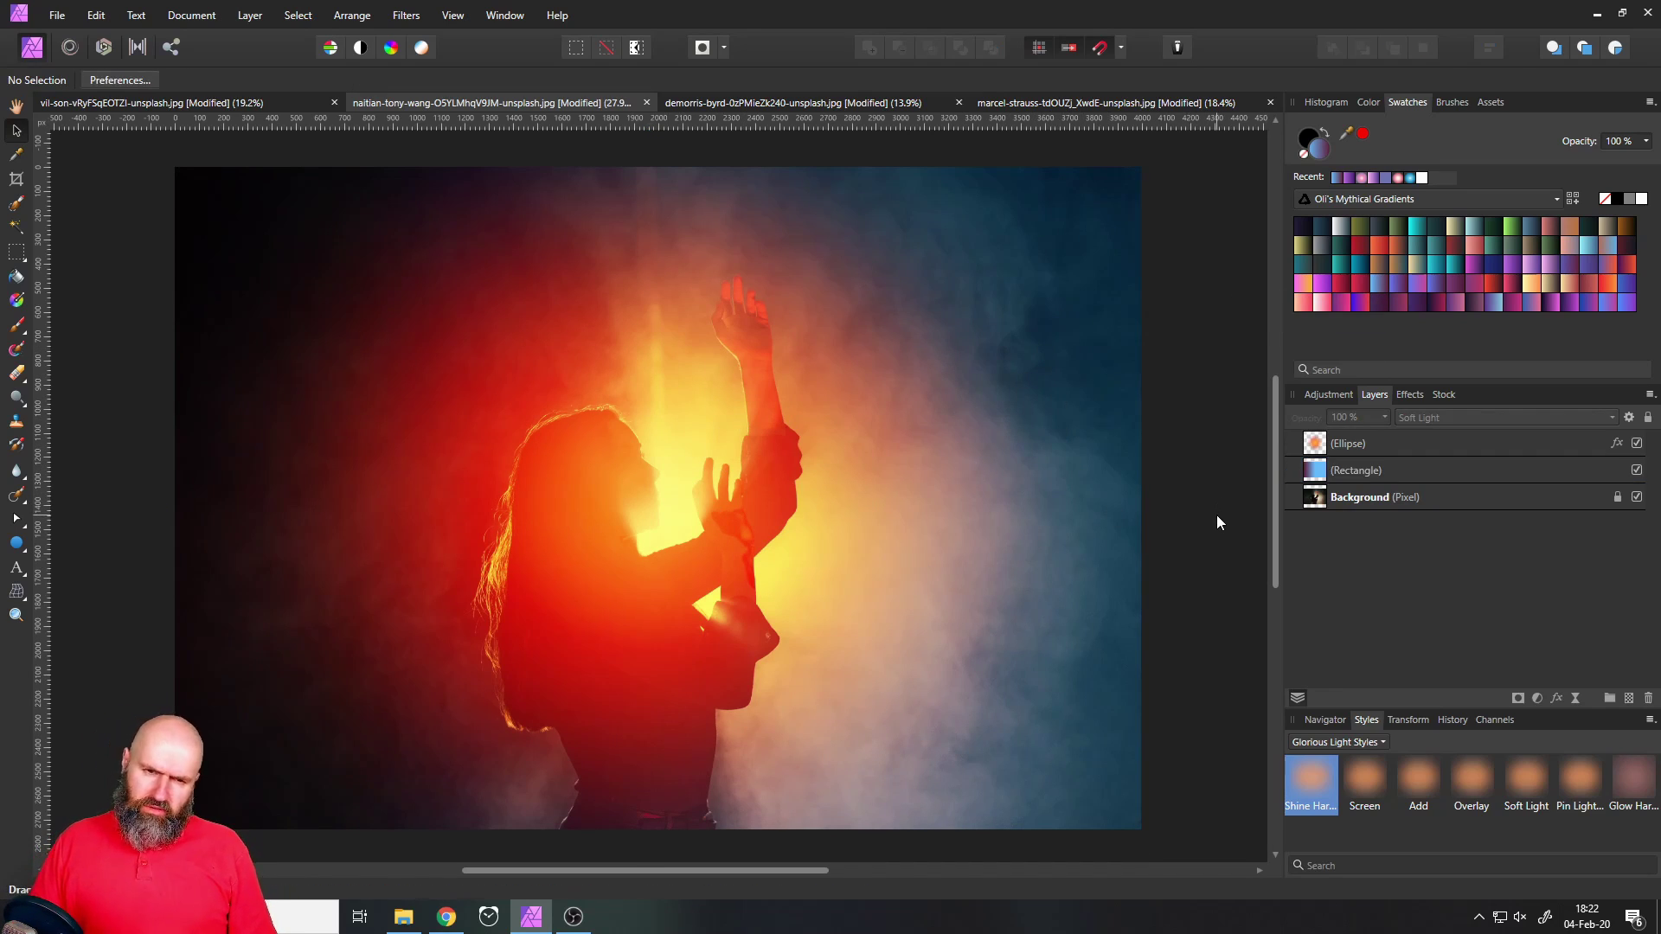
{"action": "left_click", "coordinate": [1321, 472]}
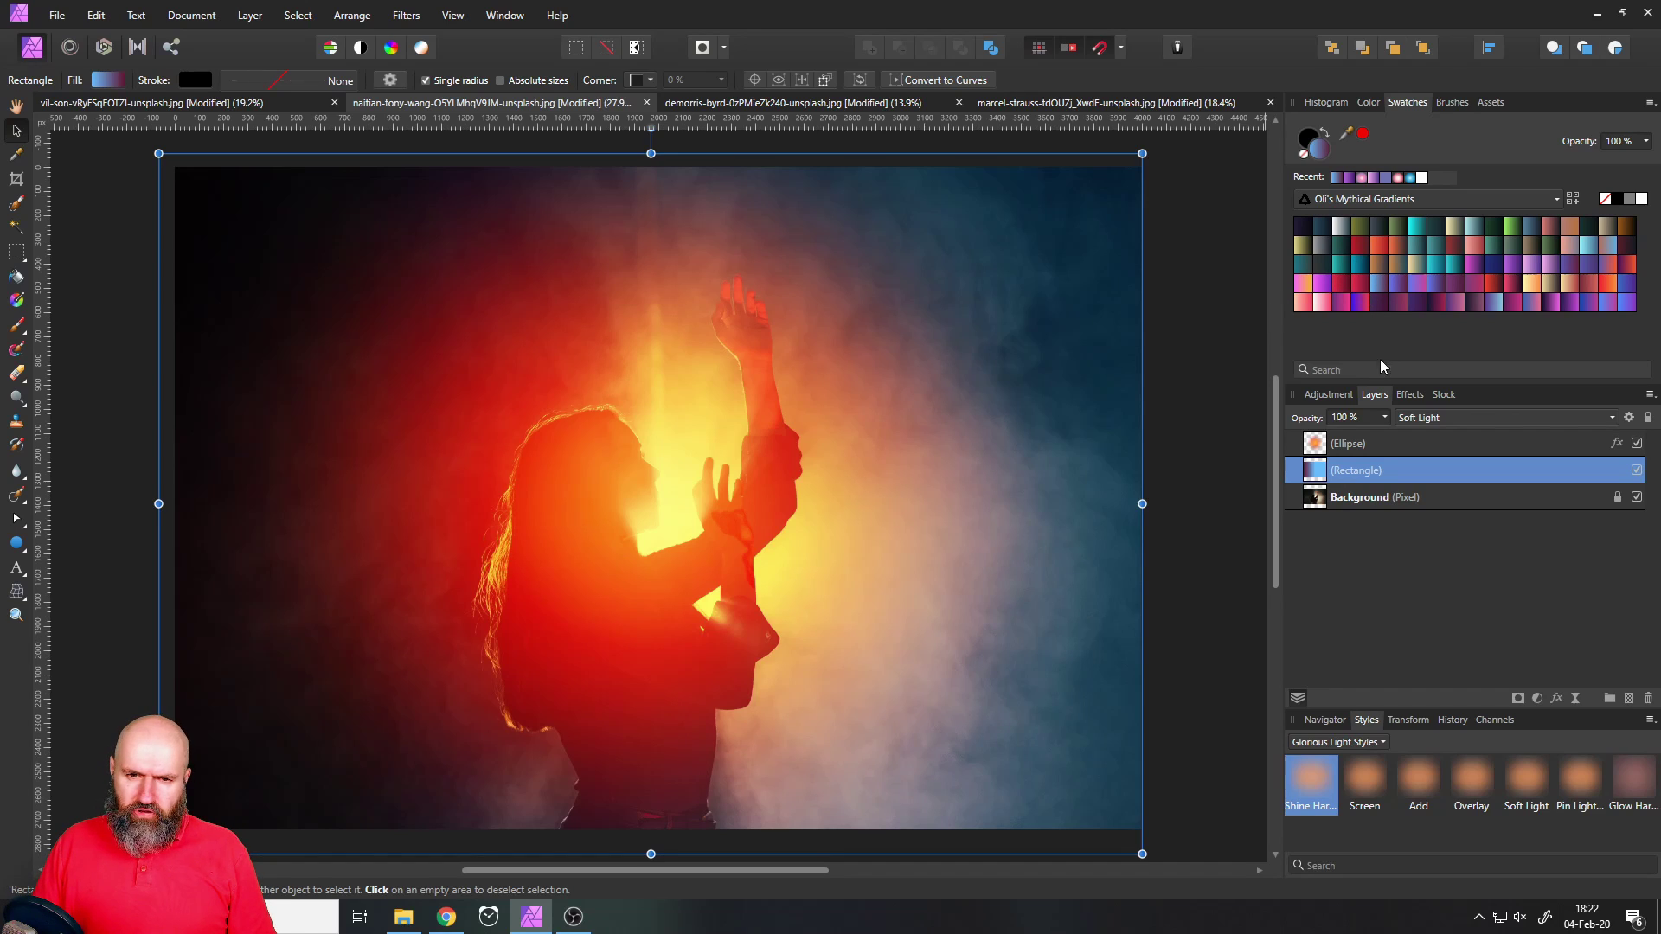
{"action": "left_click", "coordinate": [1399, 282]}
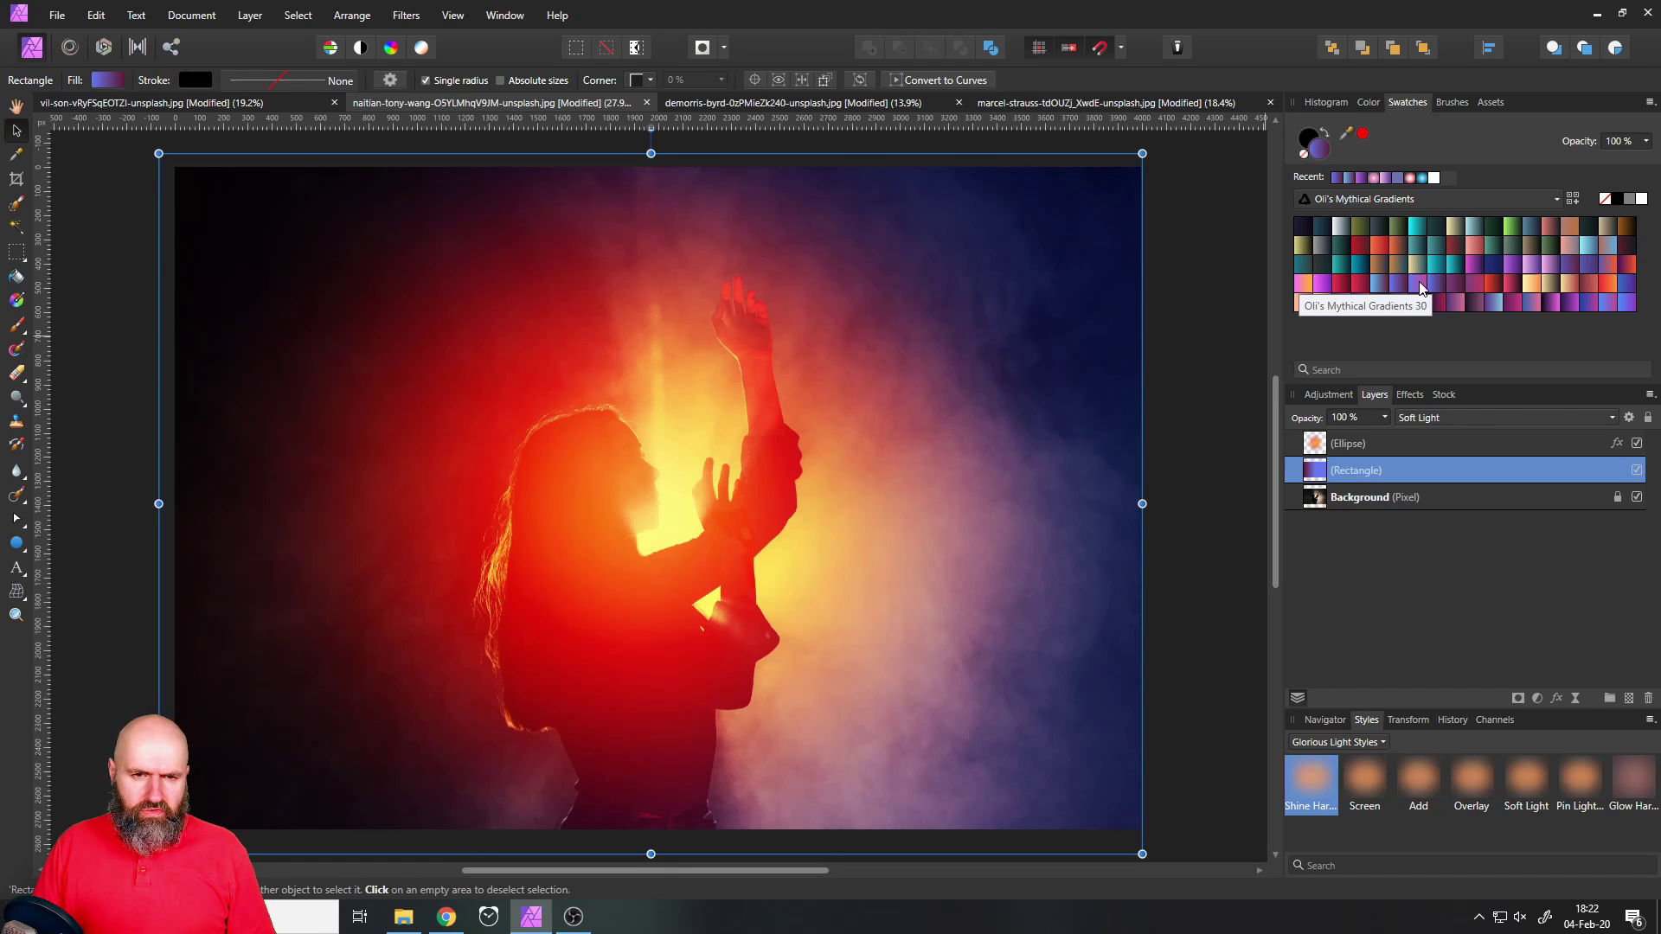
{"action": "left_click", "coordinate": [1239, 542]}
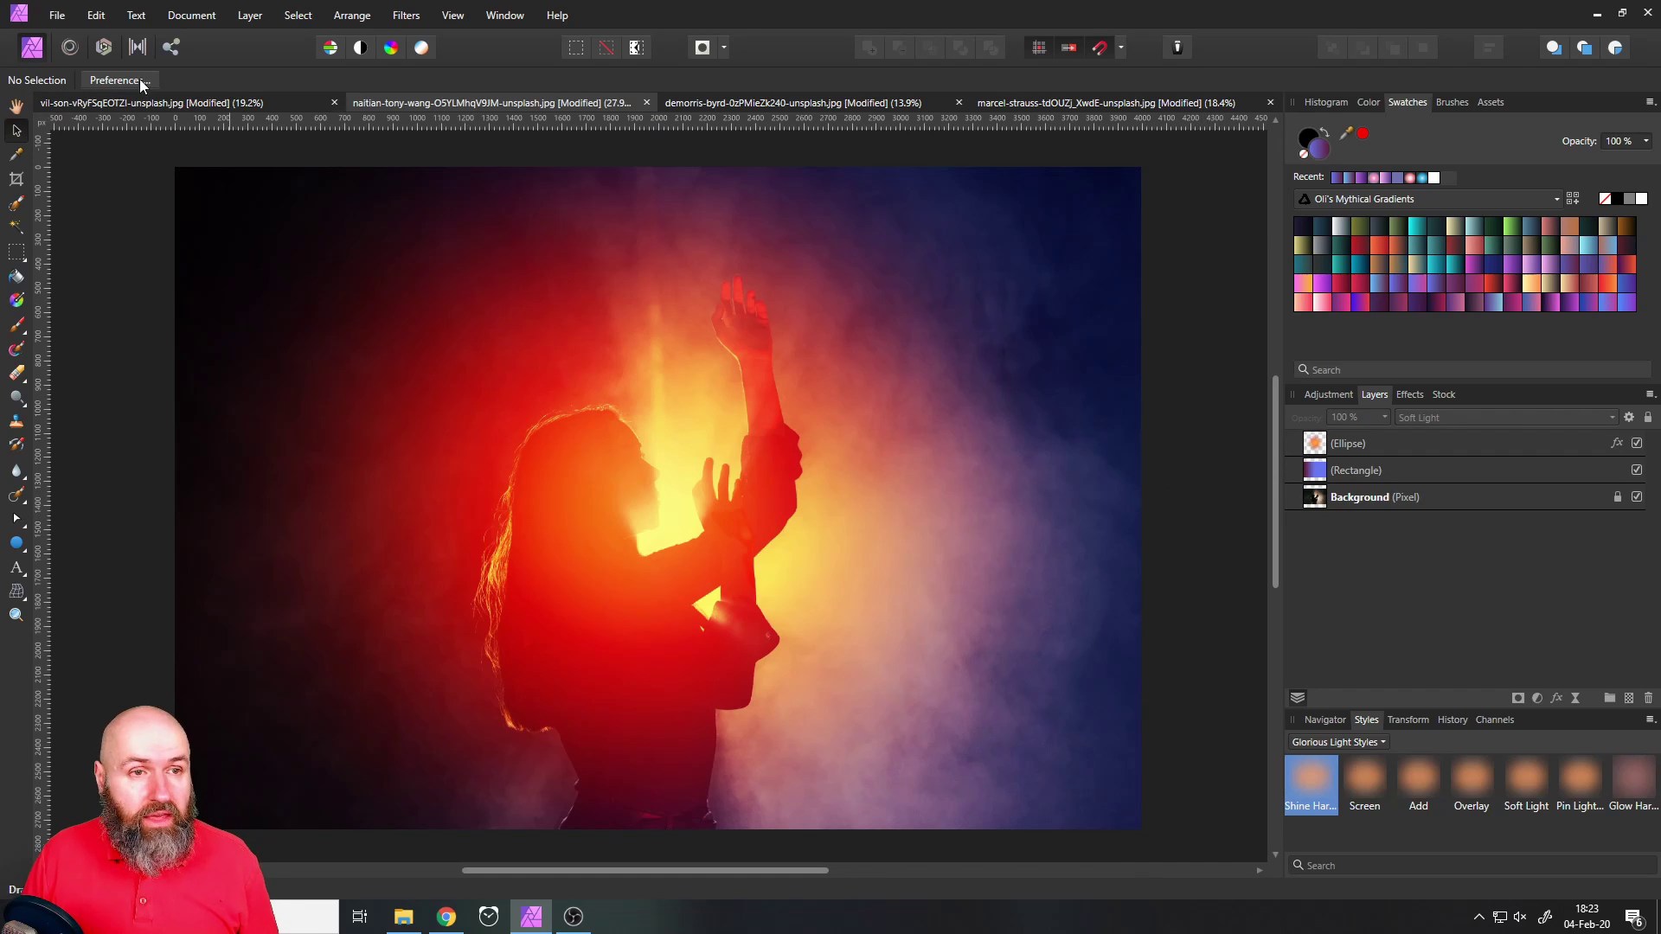
Fit the forest portrait to the view and draw a rectangle spanning the entire photo
{"action": "left_click", "coordinate": [149, 104]}
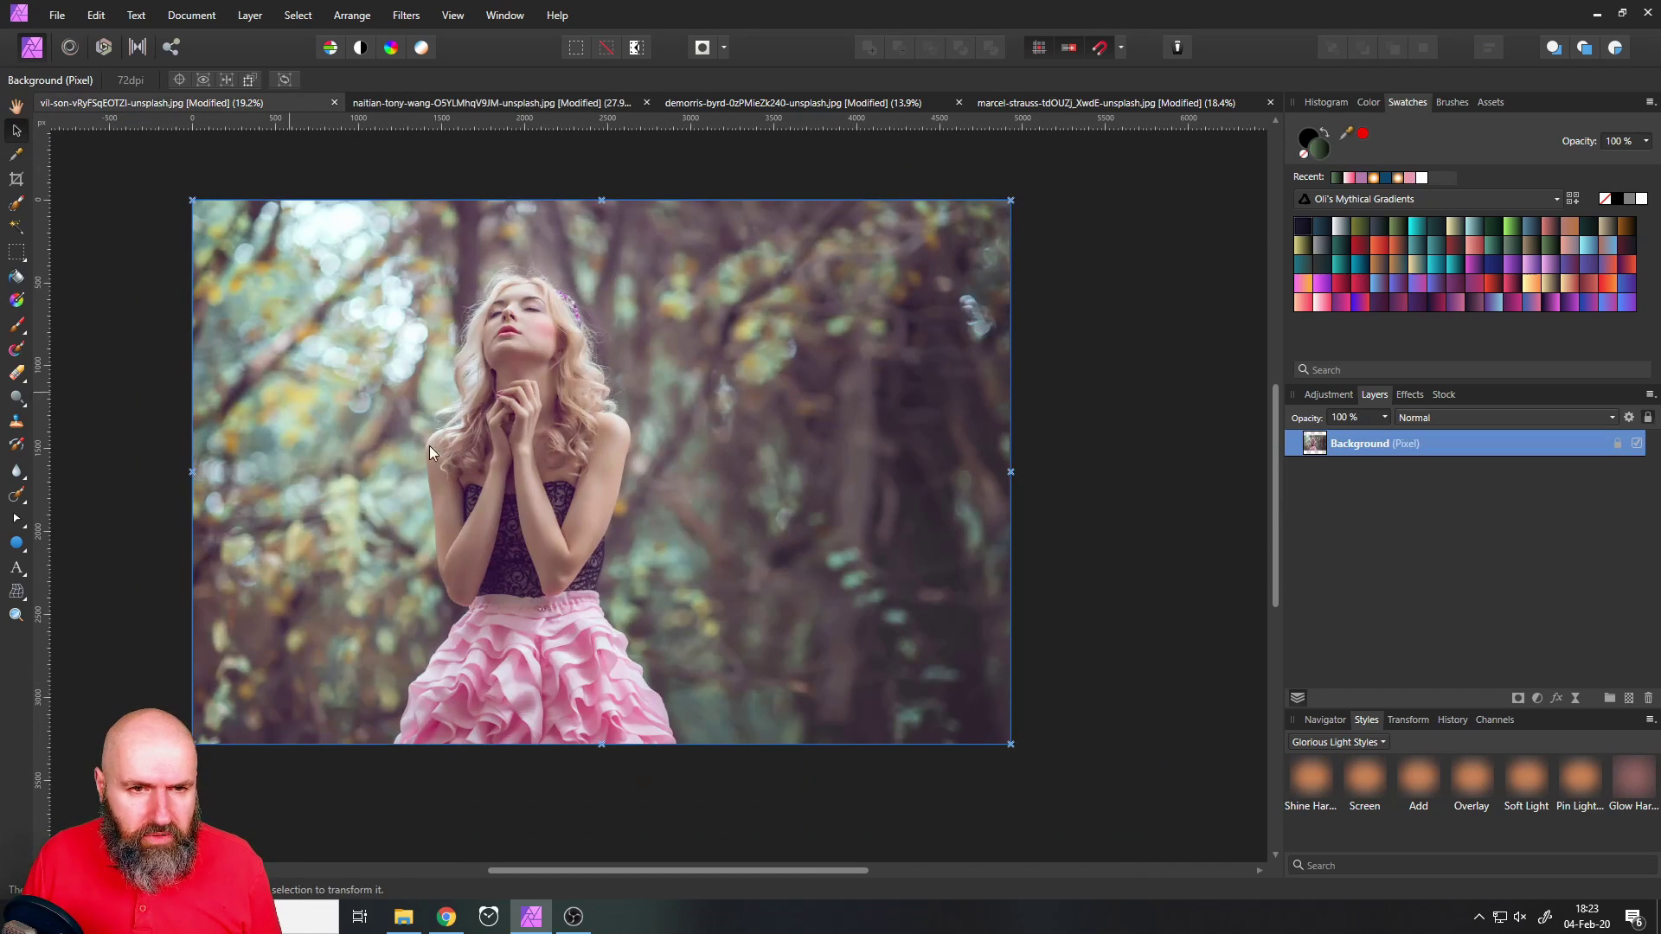
{"action": "key", "text": "ctrl+0"}
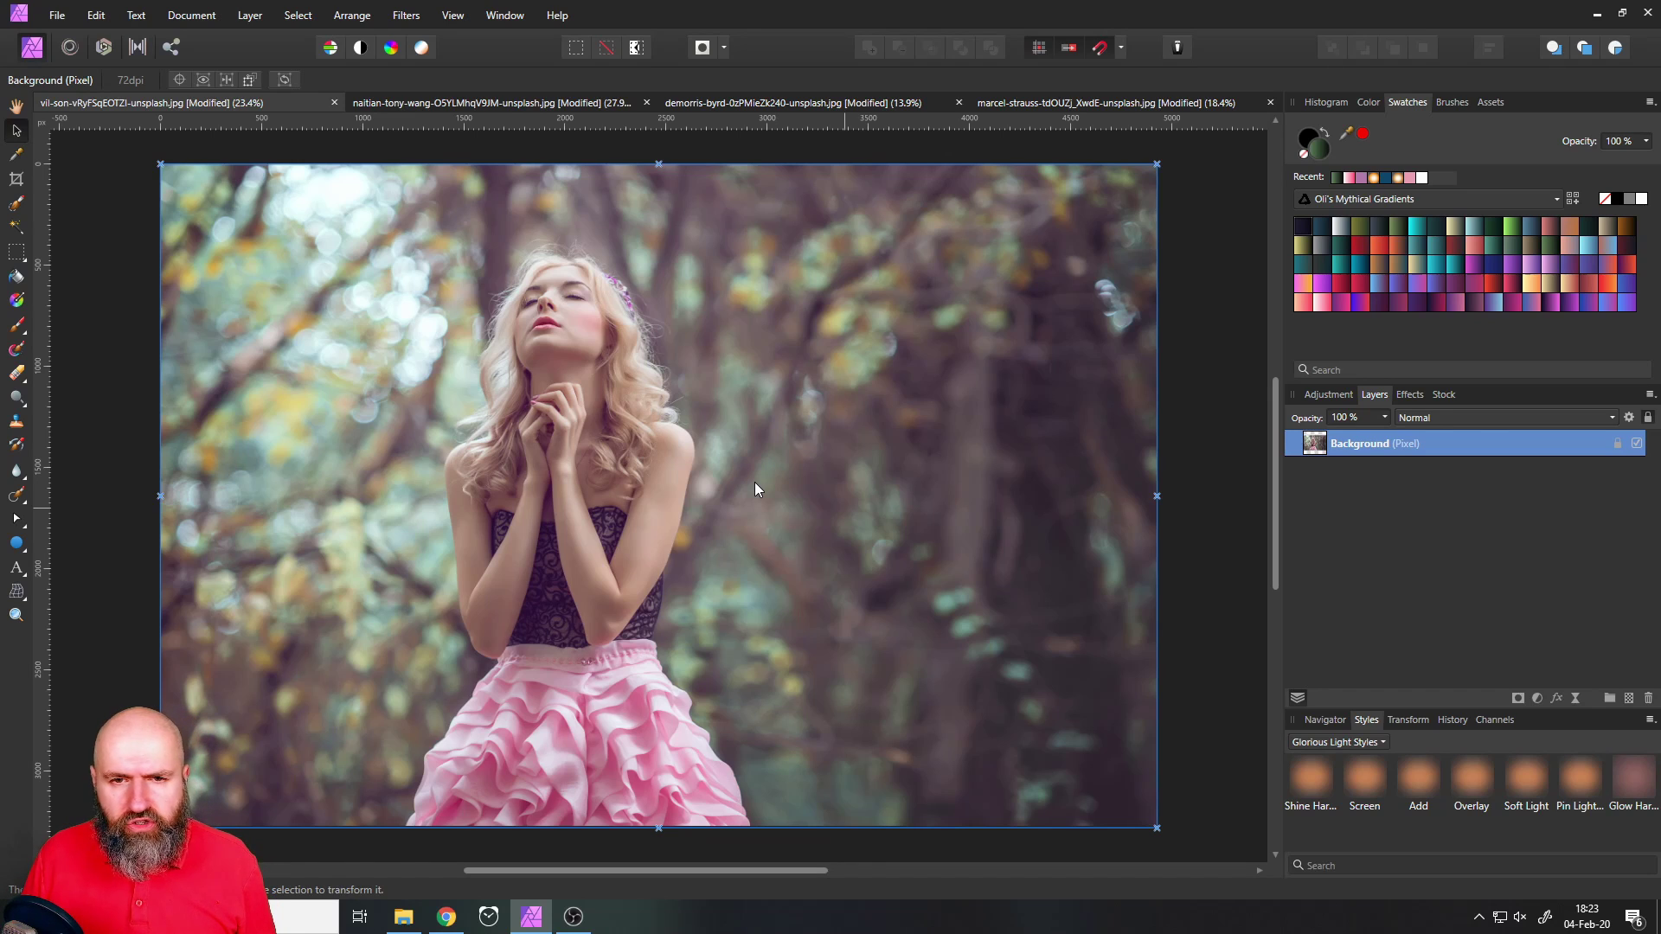
{"action": "left_click", "coordinate": [16, 542]}
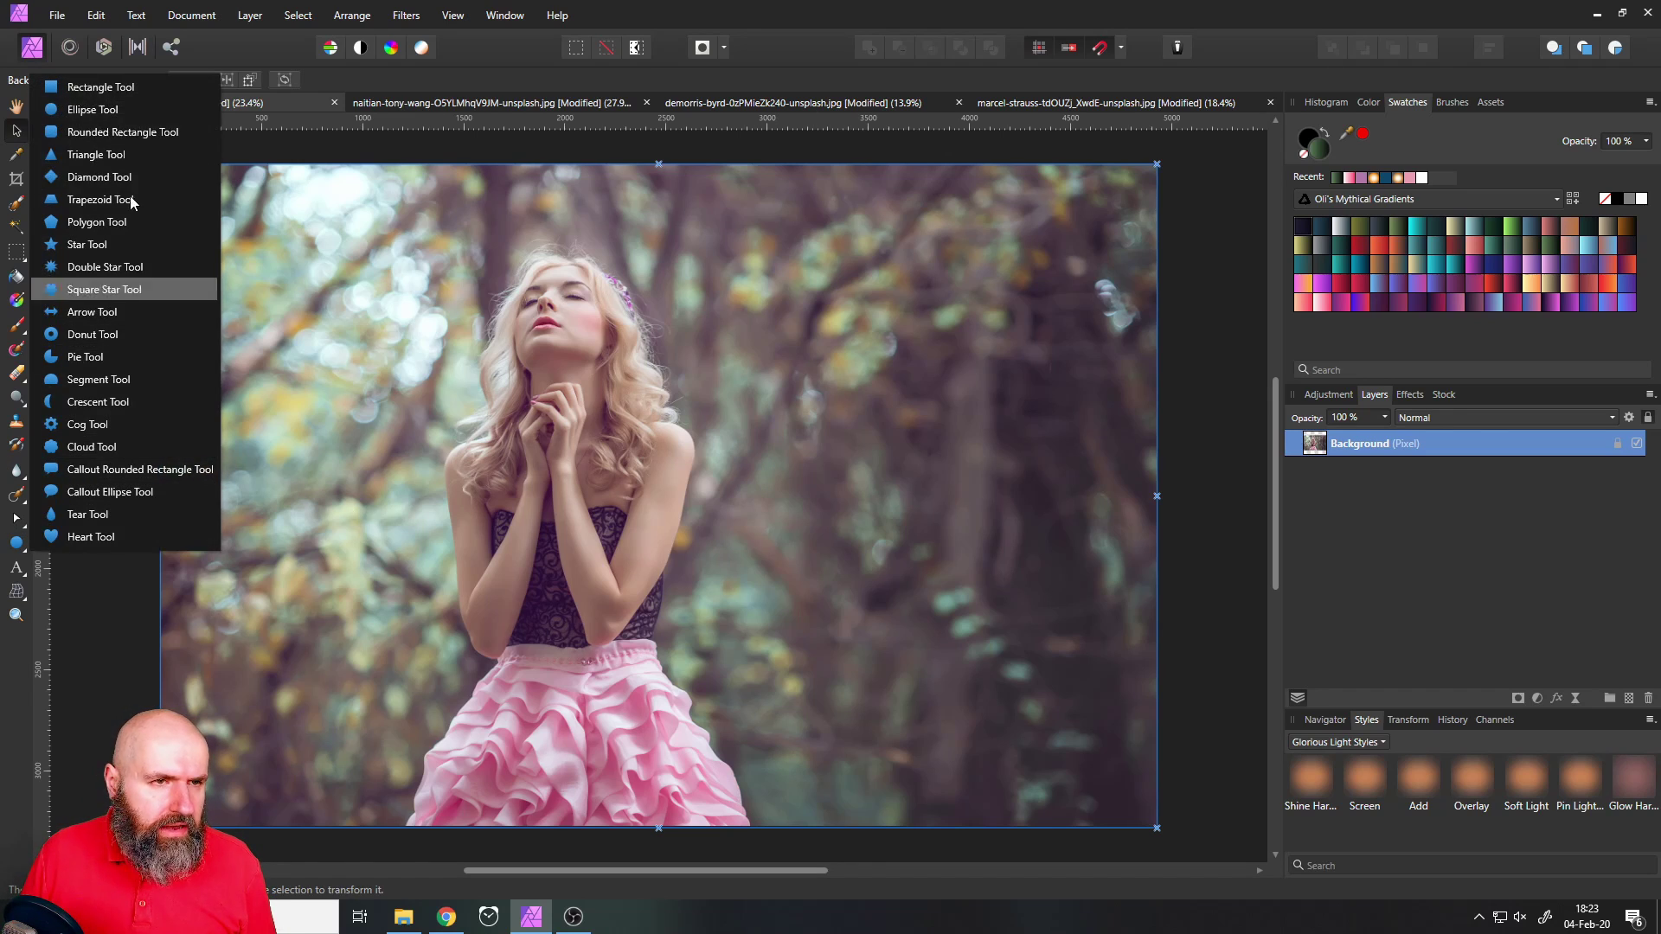
{"action": "left_click", "coordinate": [92, 87]}
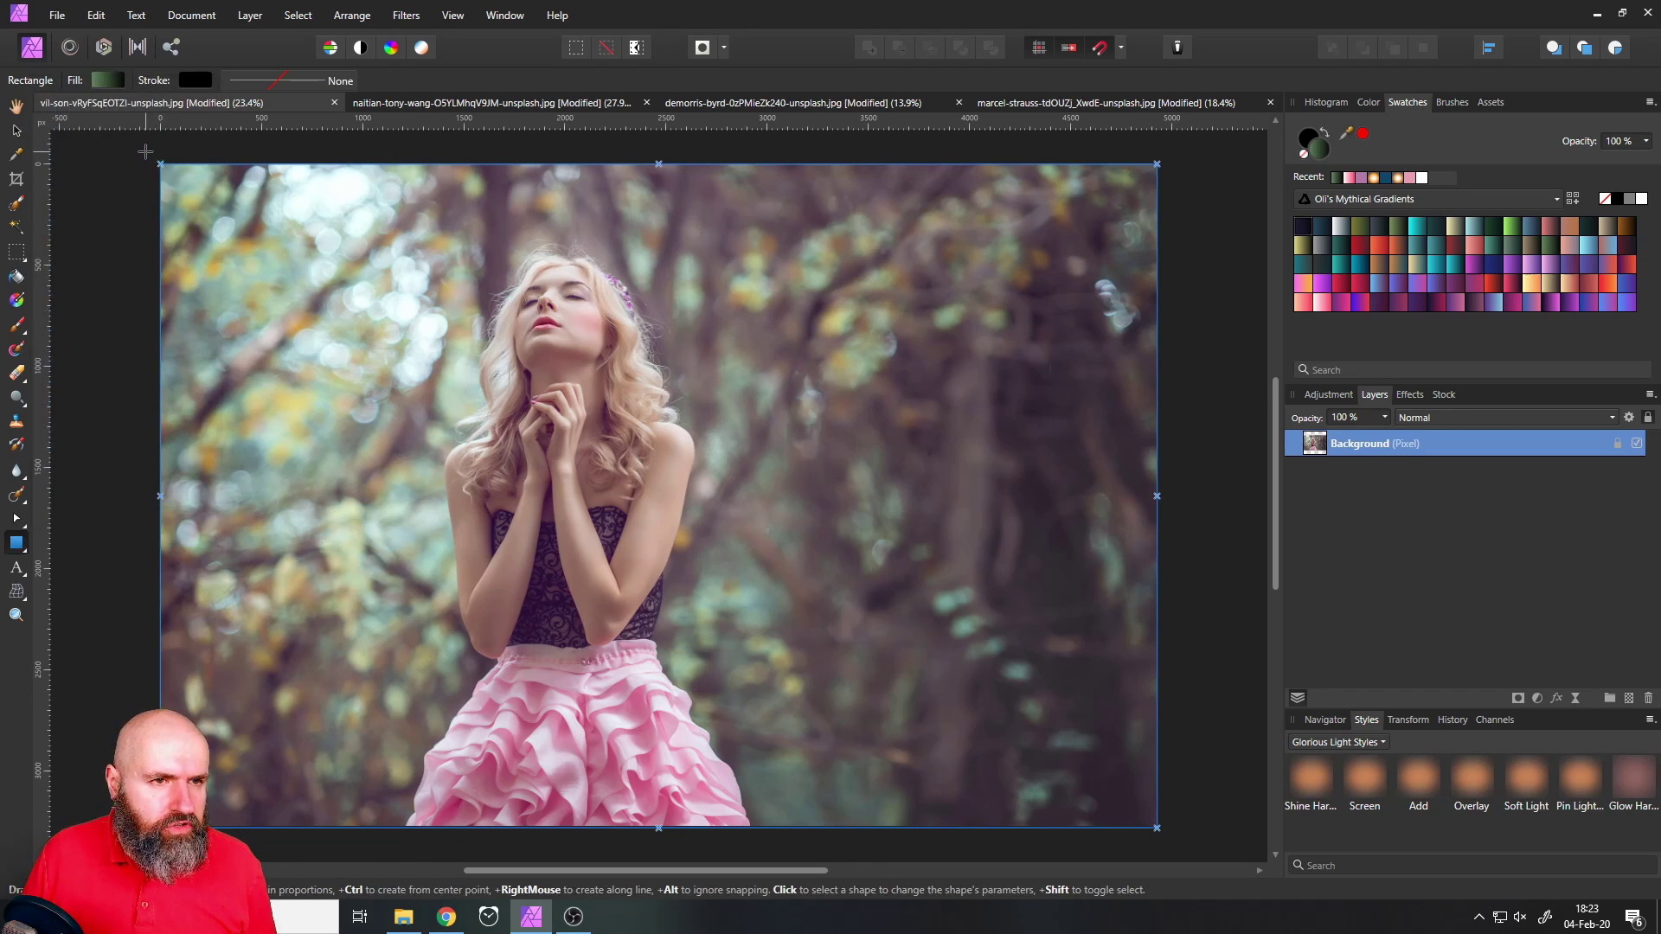
{"action": "left_click_drag", "start_coordinate": [145, 152], "coordinate": [1173, 800]}
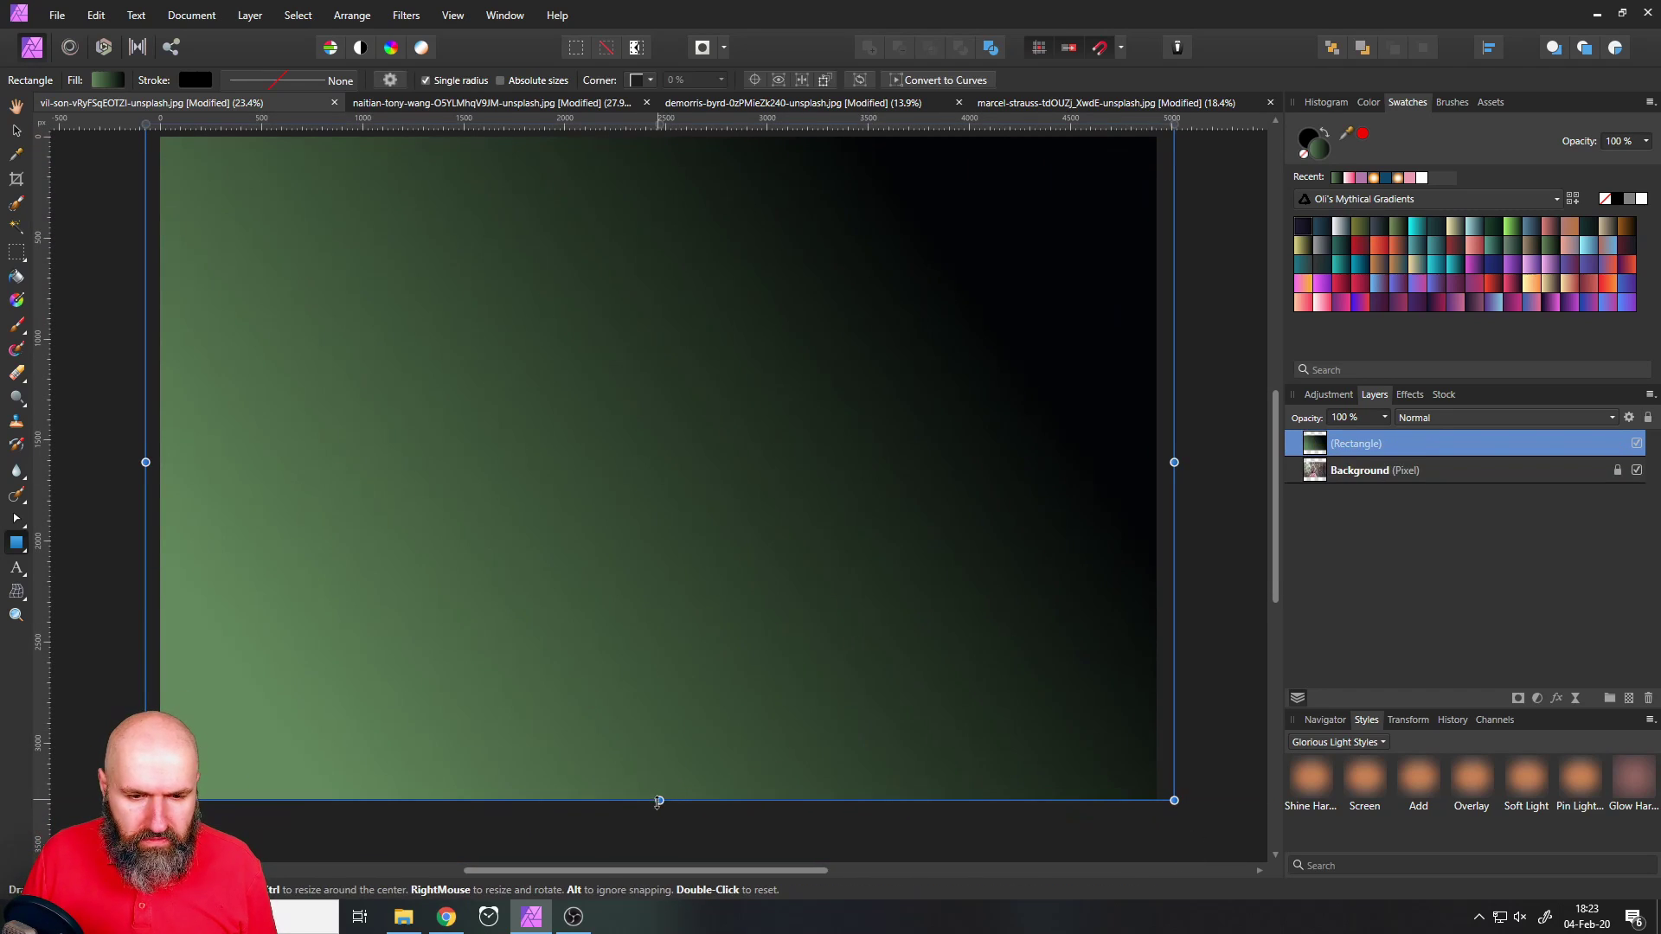
{"action": "left_click_drag", "start_coordinate": [659, 800], "coordinate": [658, 806]}
{"action": "scroll", "coordinate": [598, 670], "scroll_direction": "up", "scroll_amount": 1}
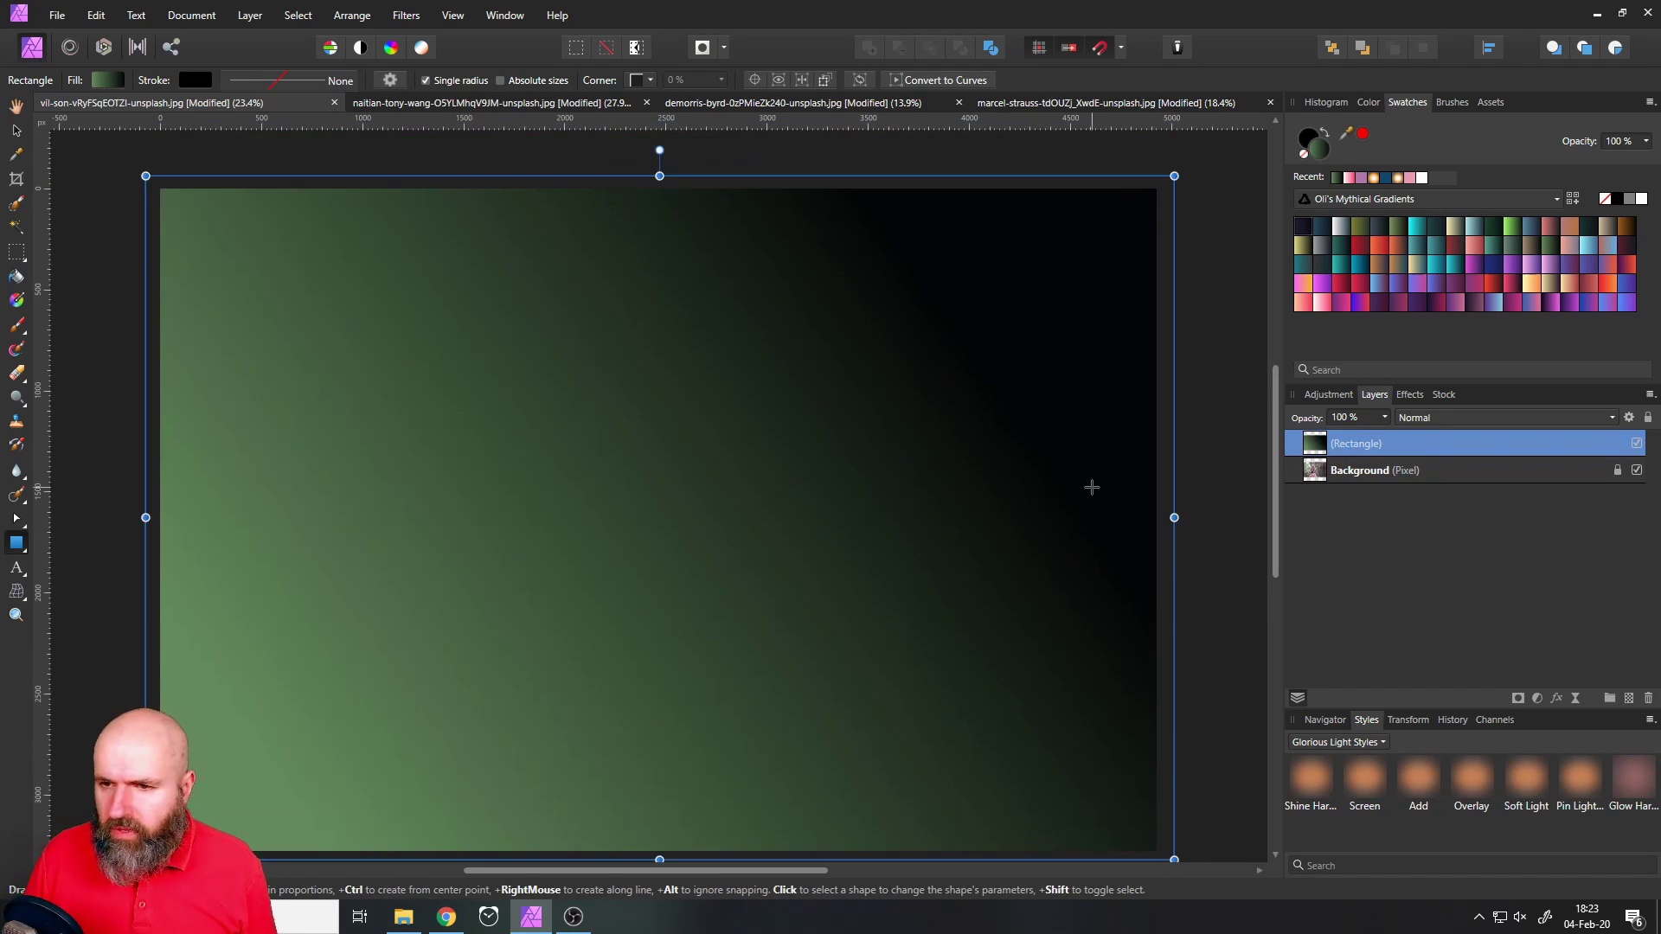
Blend the rectangle in Soft Light and try olive, teal, blue-pink and purple gradient tints
{"action": "left_click", "coordinate": [1445, 419]}
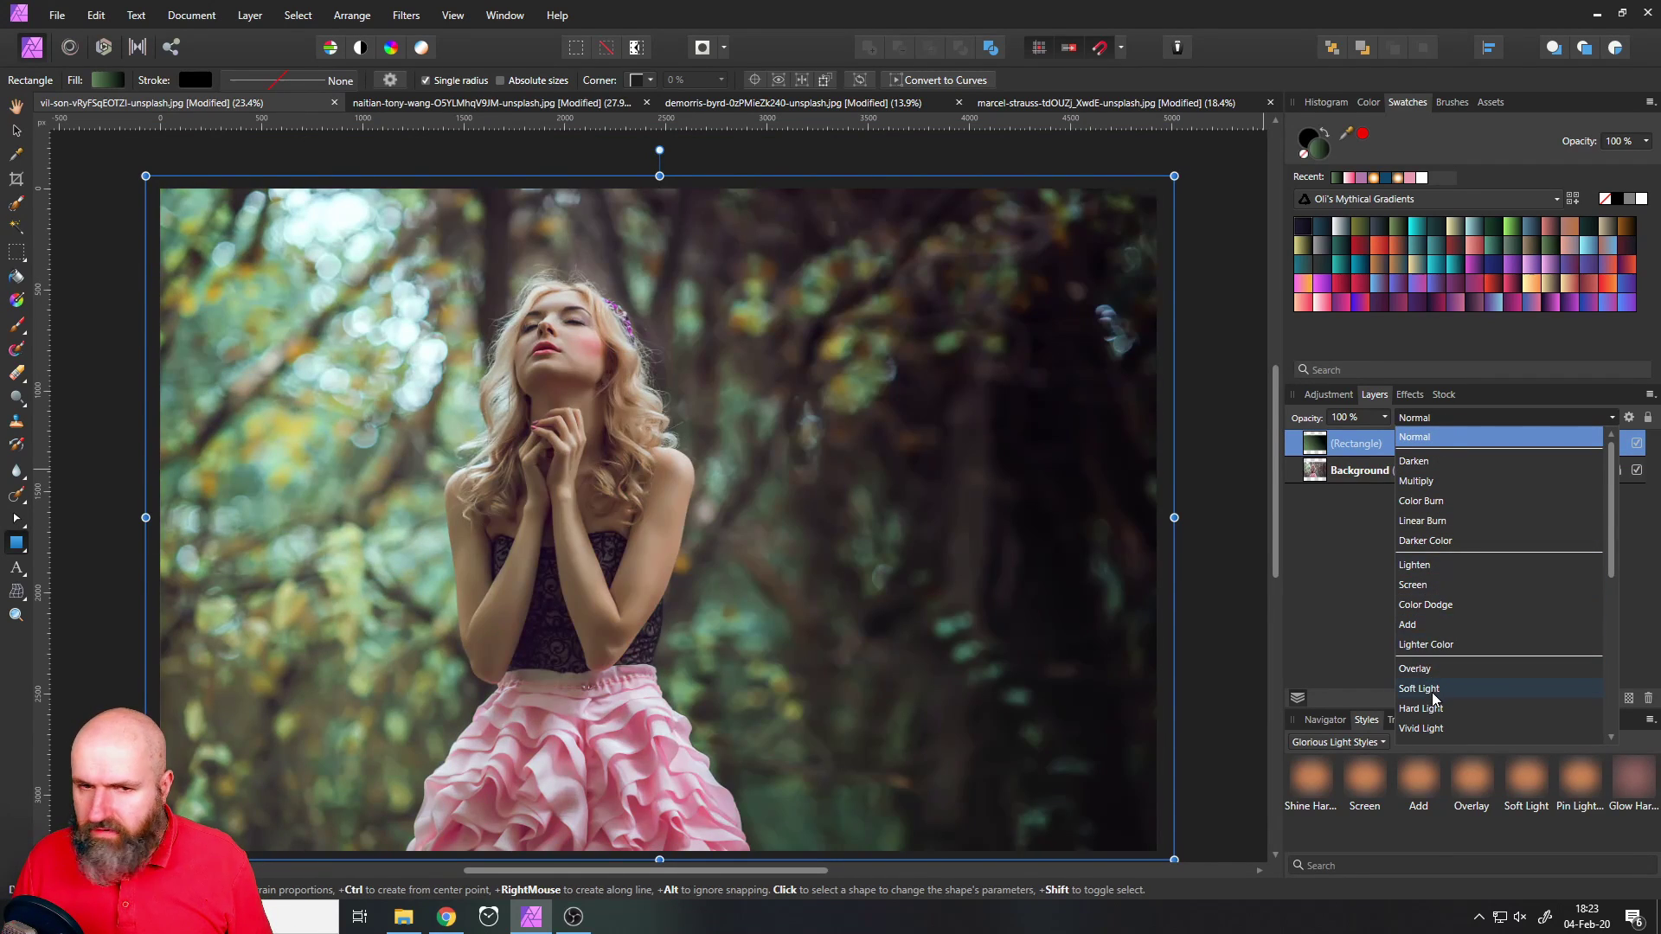
{"action": "left_click", "coordinate": [1433, 691]}
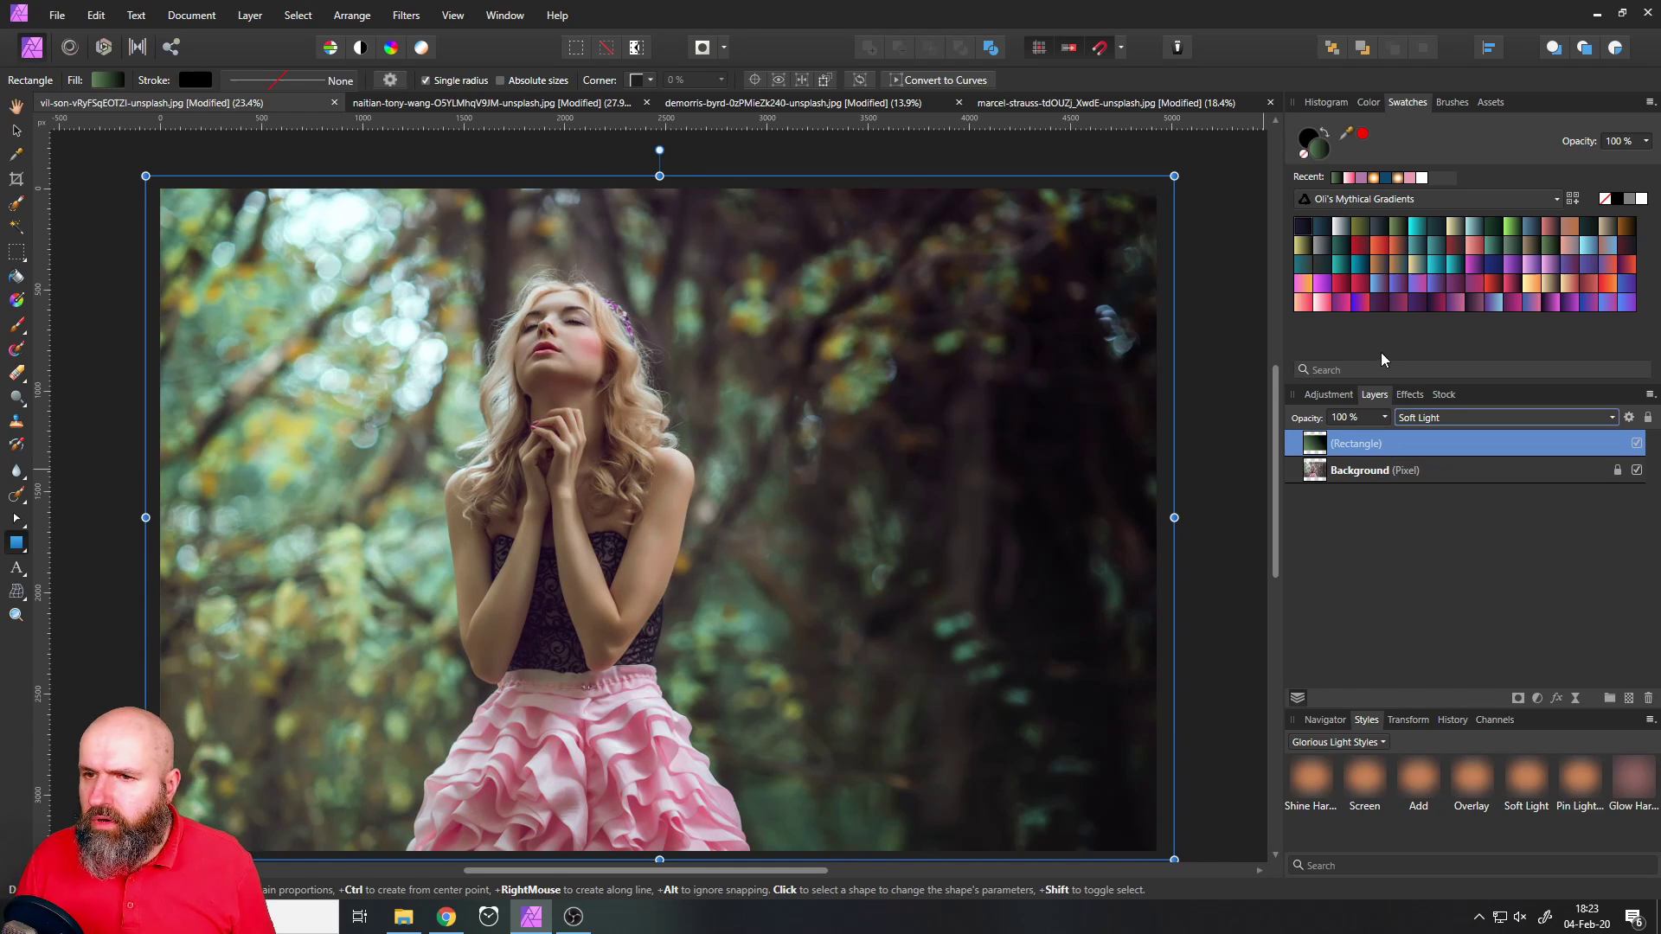
{"action": "left_click", "coordinate": [1359, 233]}
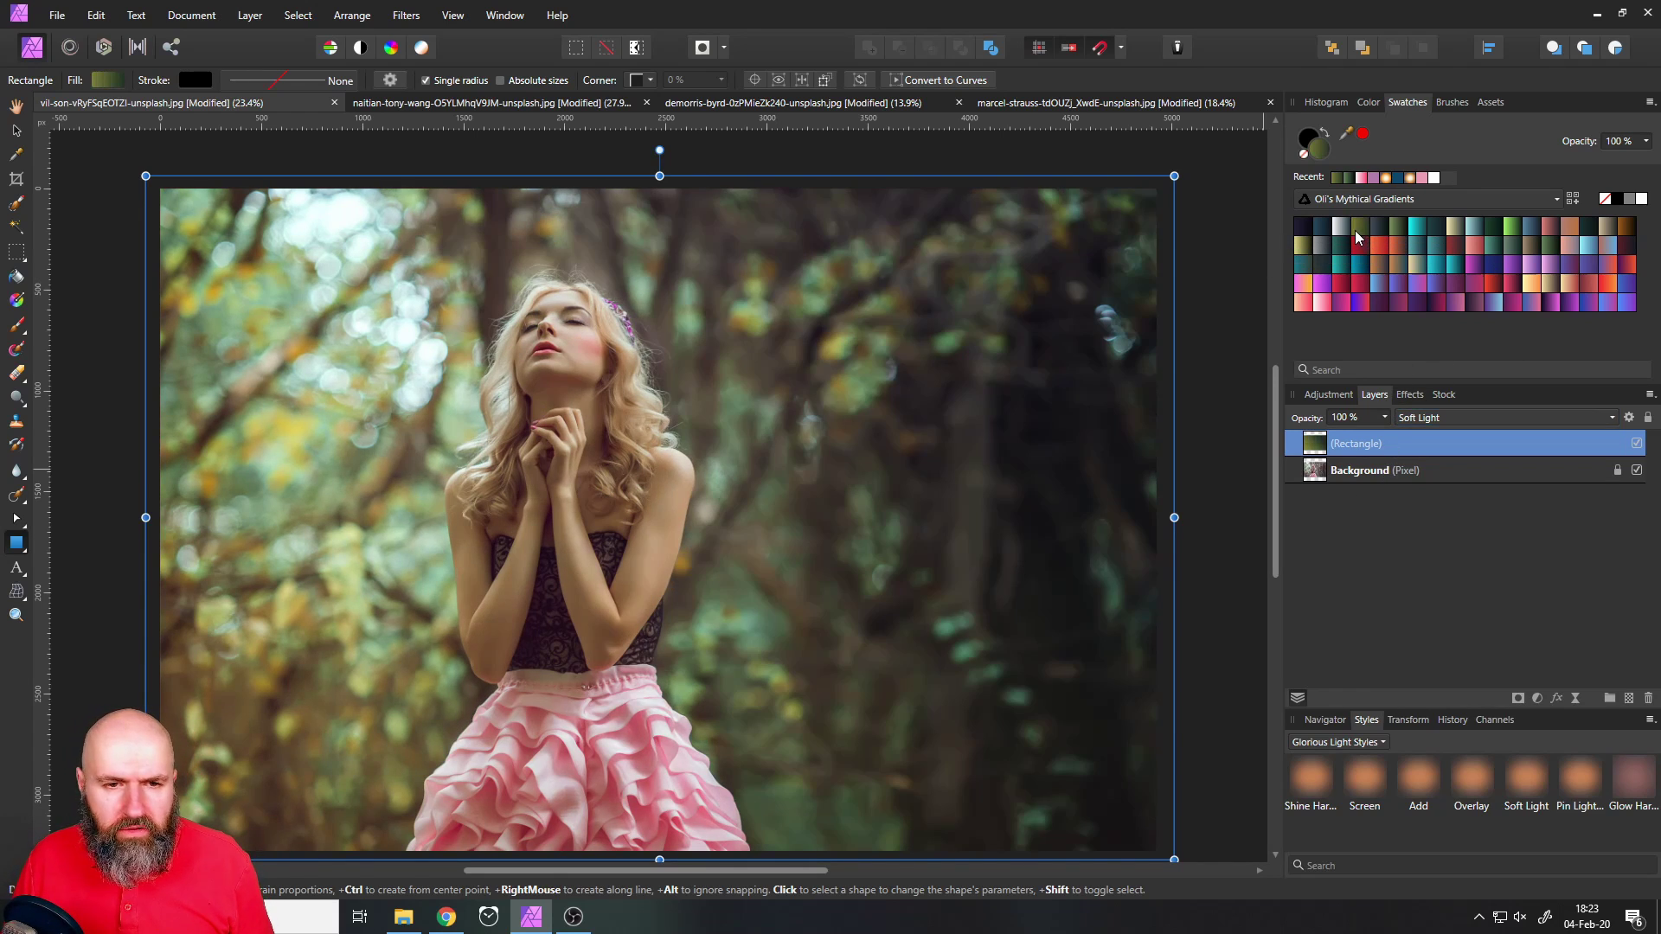
{"action": "left_click", "coordinate": [1421, 250]}
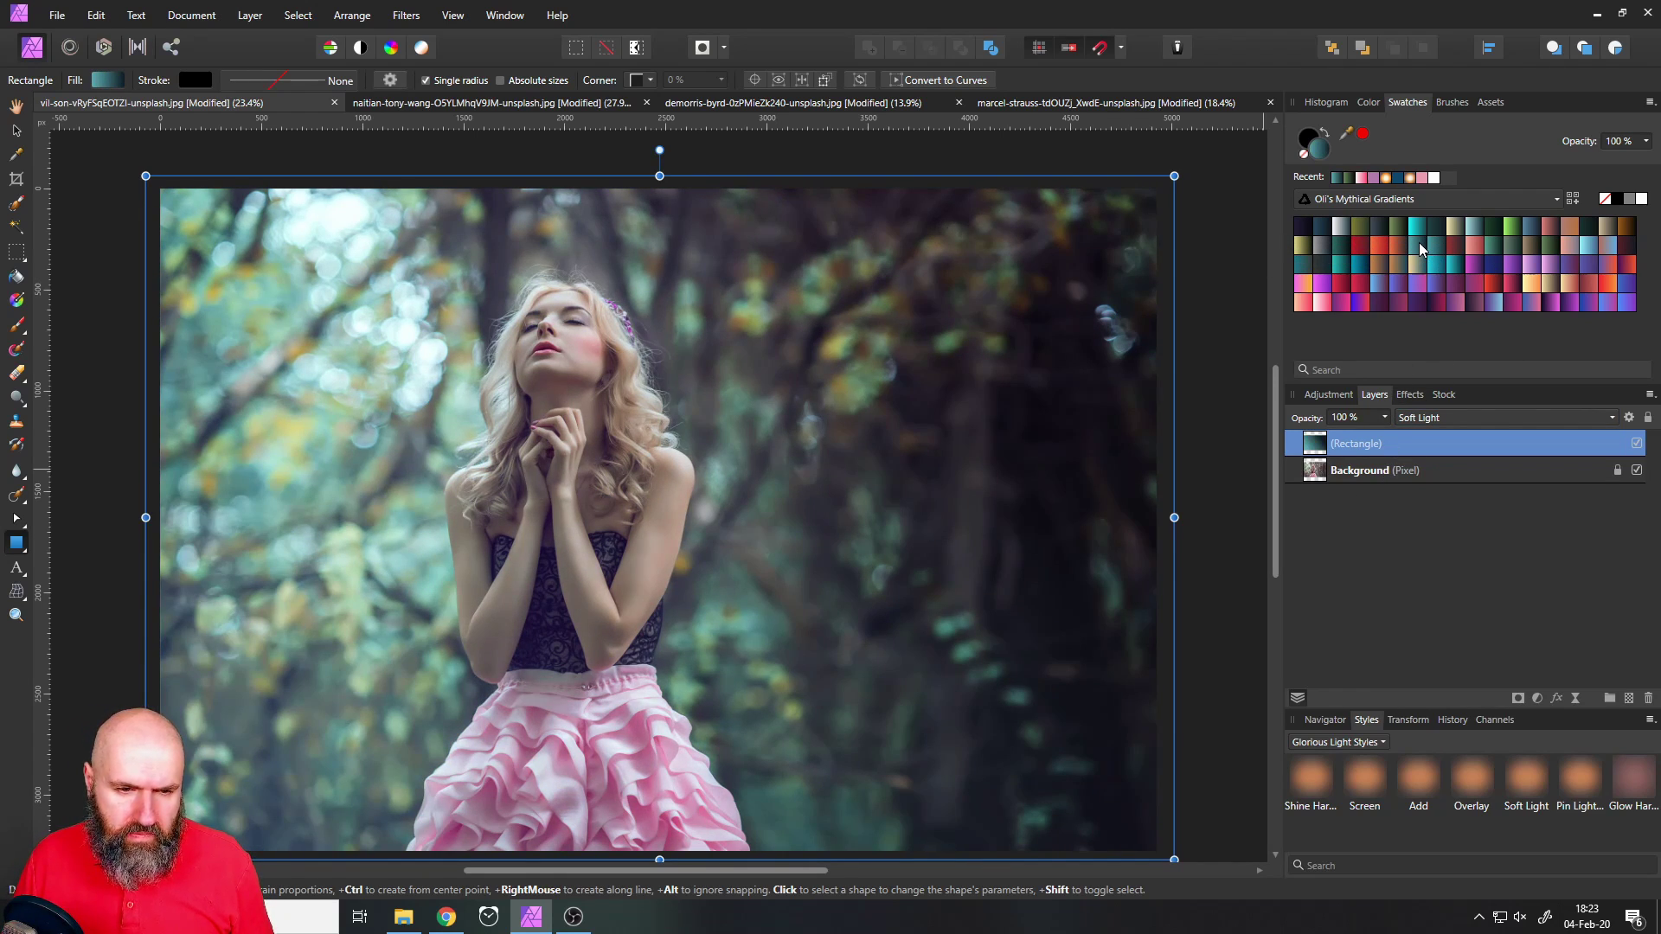
{"action": "left_click", "coordinate": [1381, 291]}
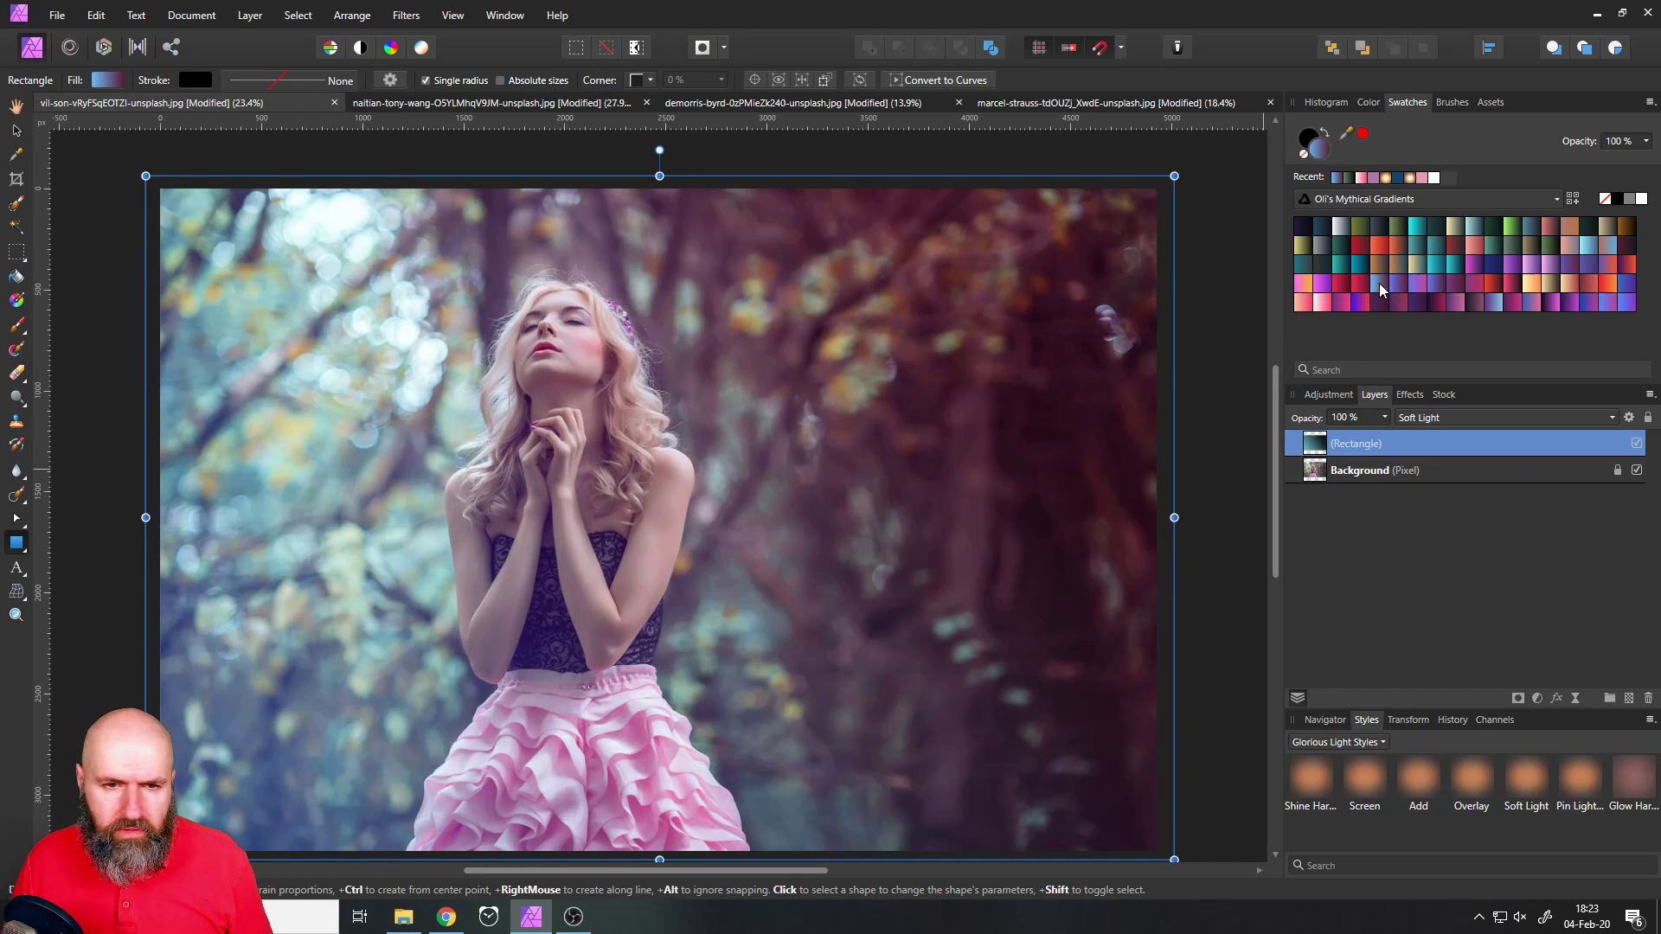
{"action": "left_click", "coordinate": [1416, 288]}
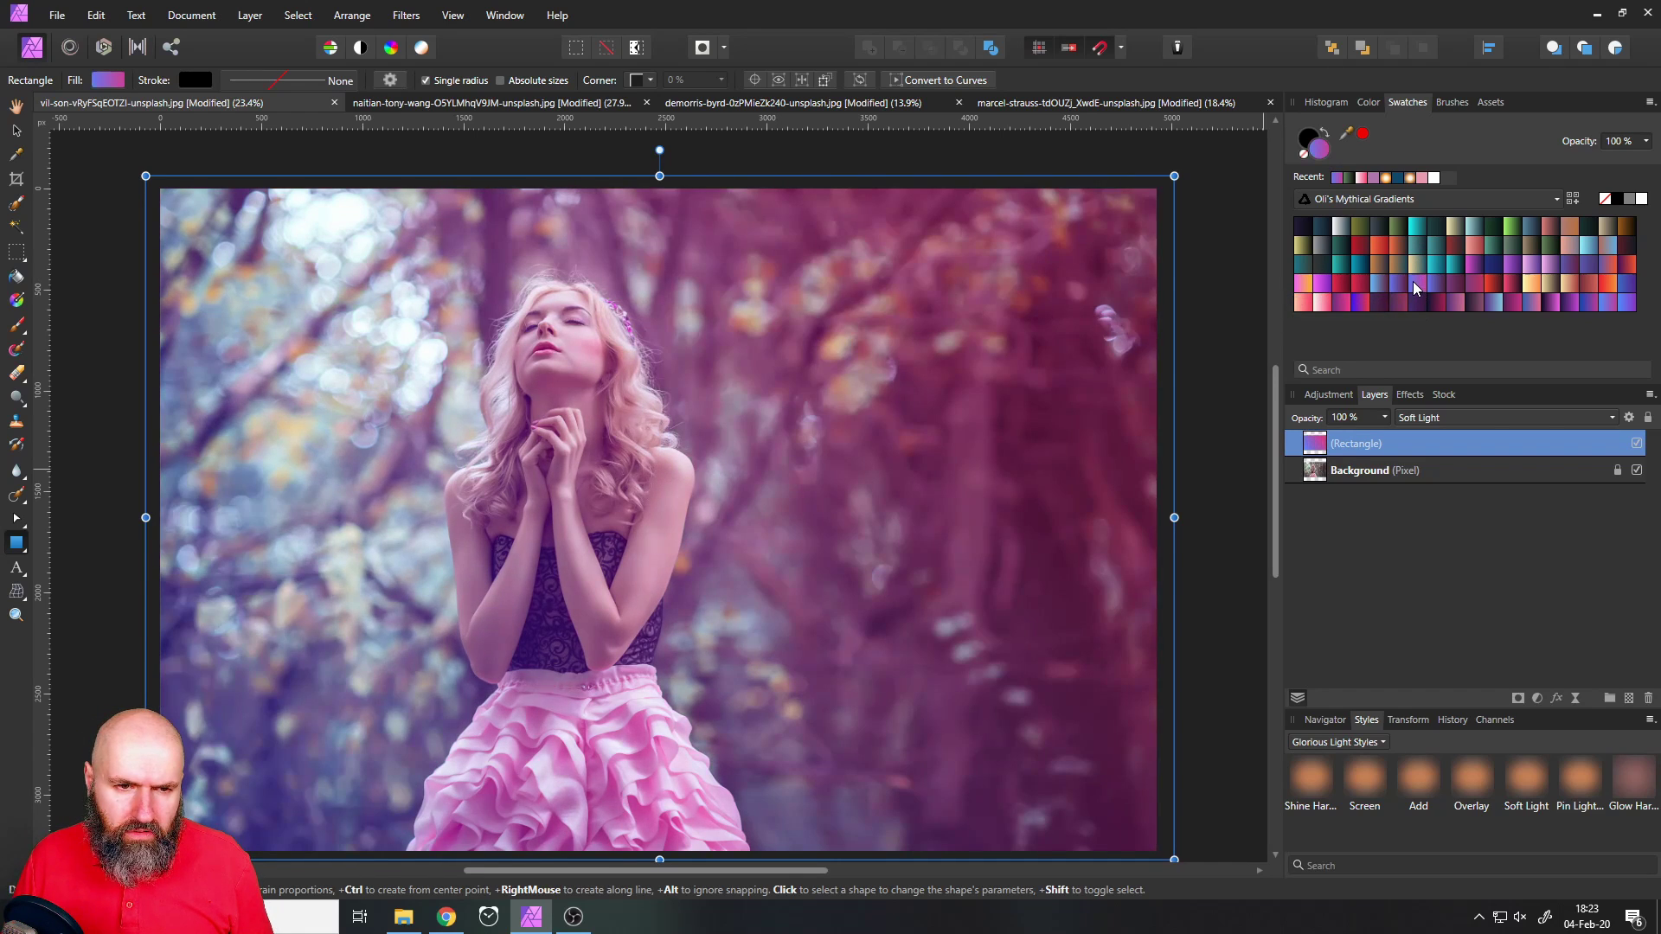
{"action": "left_click", "coordinate": [1526, 270]}
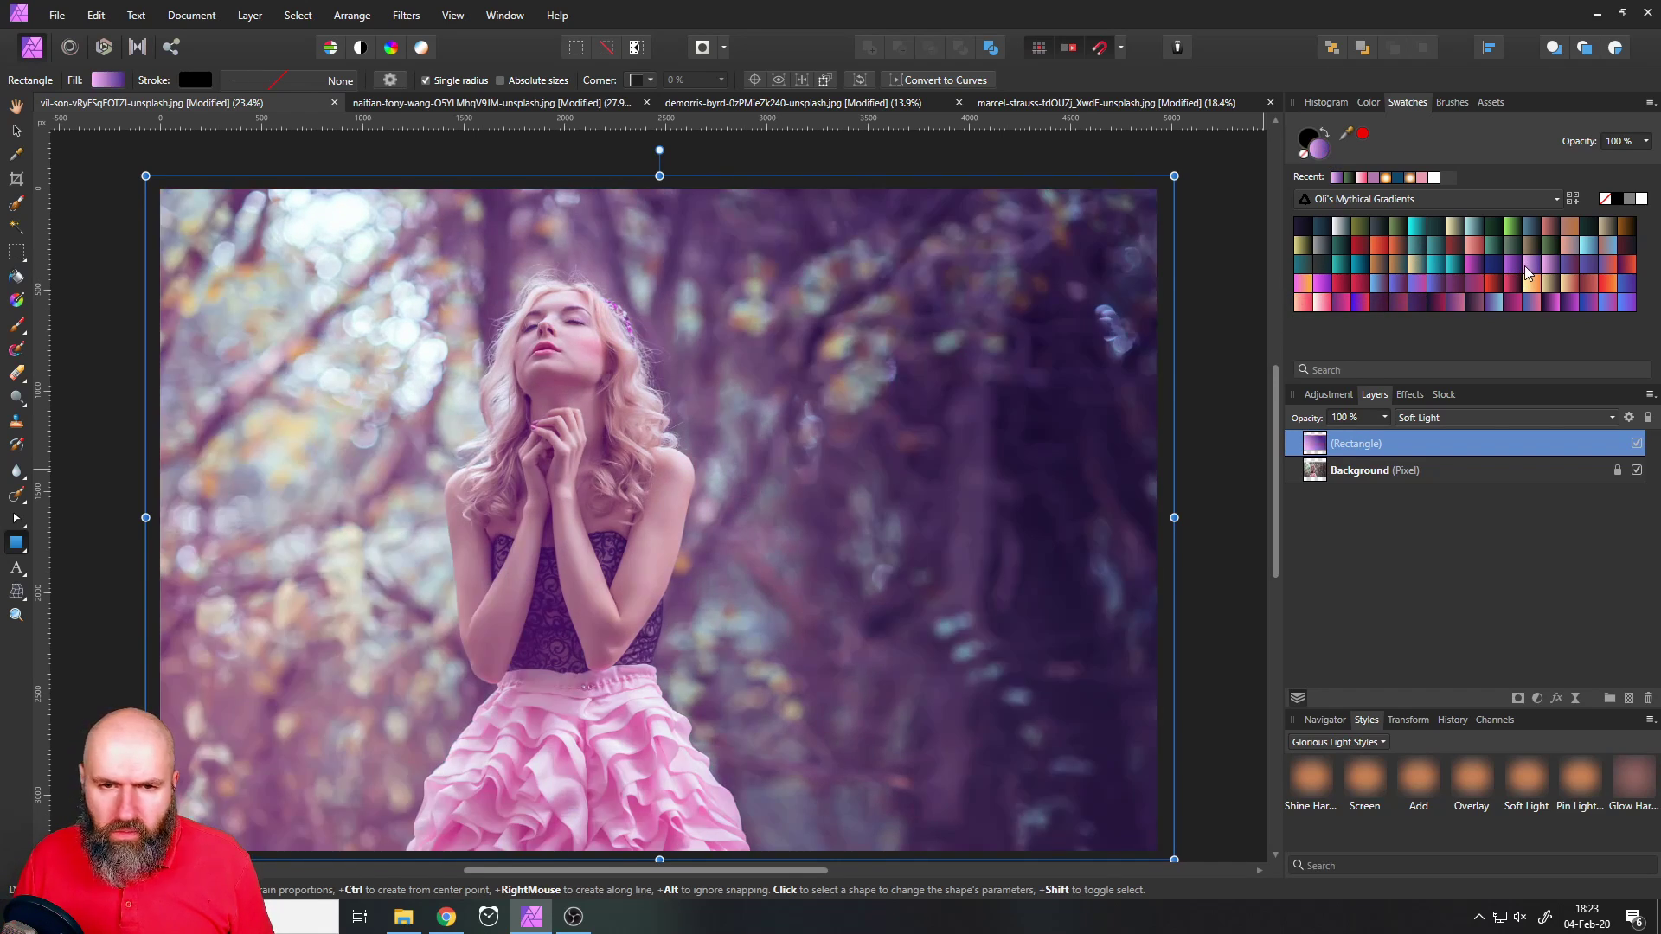
{"action": "left_click", "coordinate": [1369, 271]}
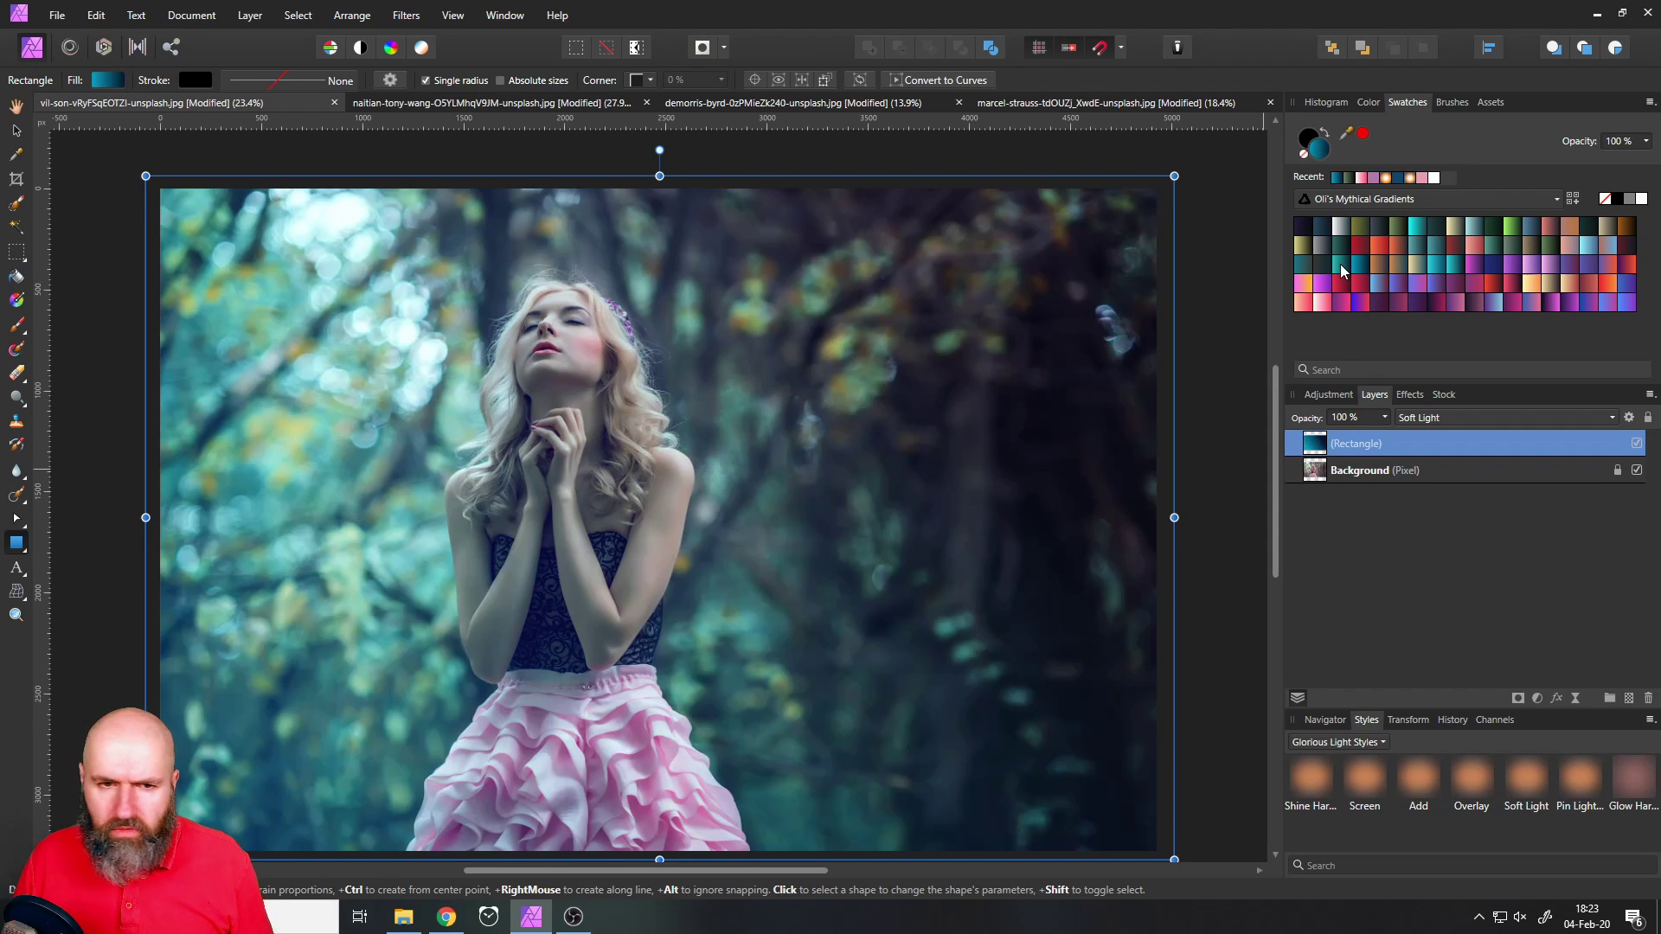
Compare more teal, green and pink gradients, settling on a dark blue-teal fill
{"action": "left_click", "coordinate": [1324, 270]}
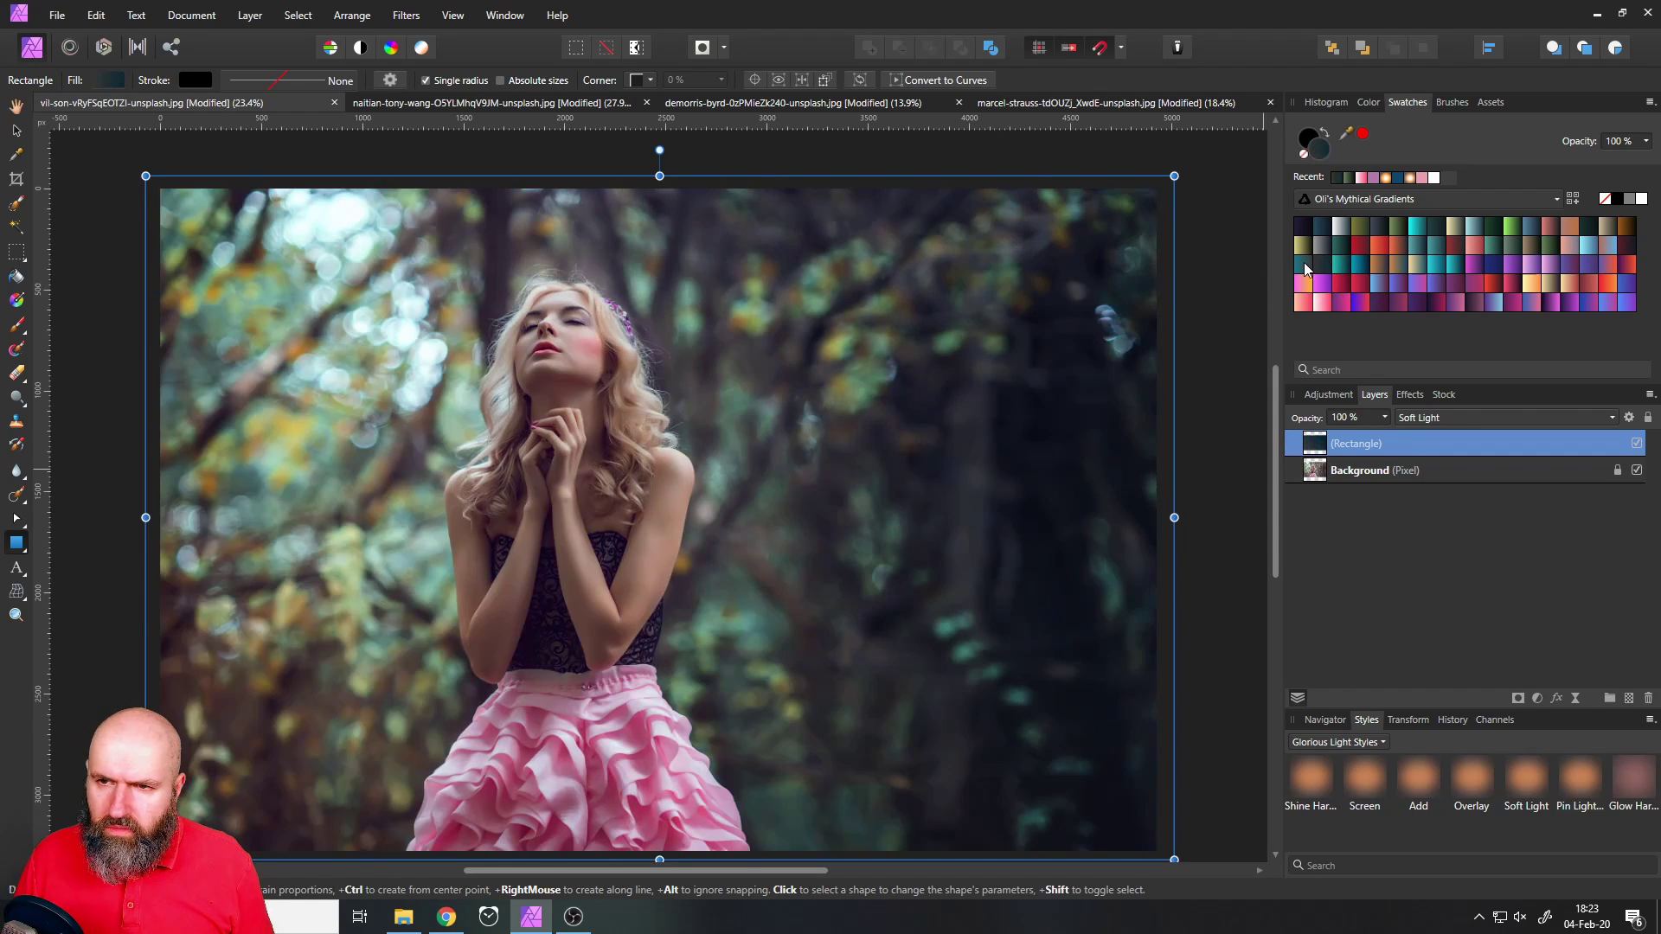
{"action": "left_click", "coordinate": [1306, 270]}
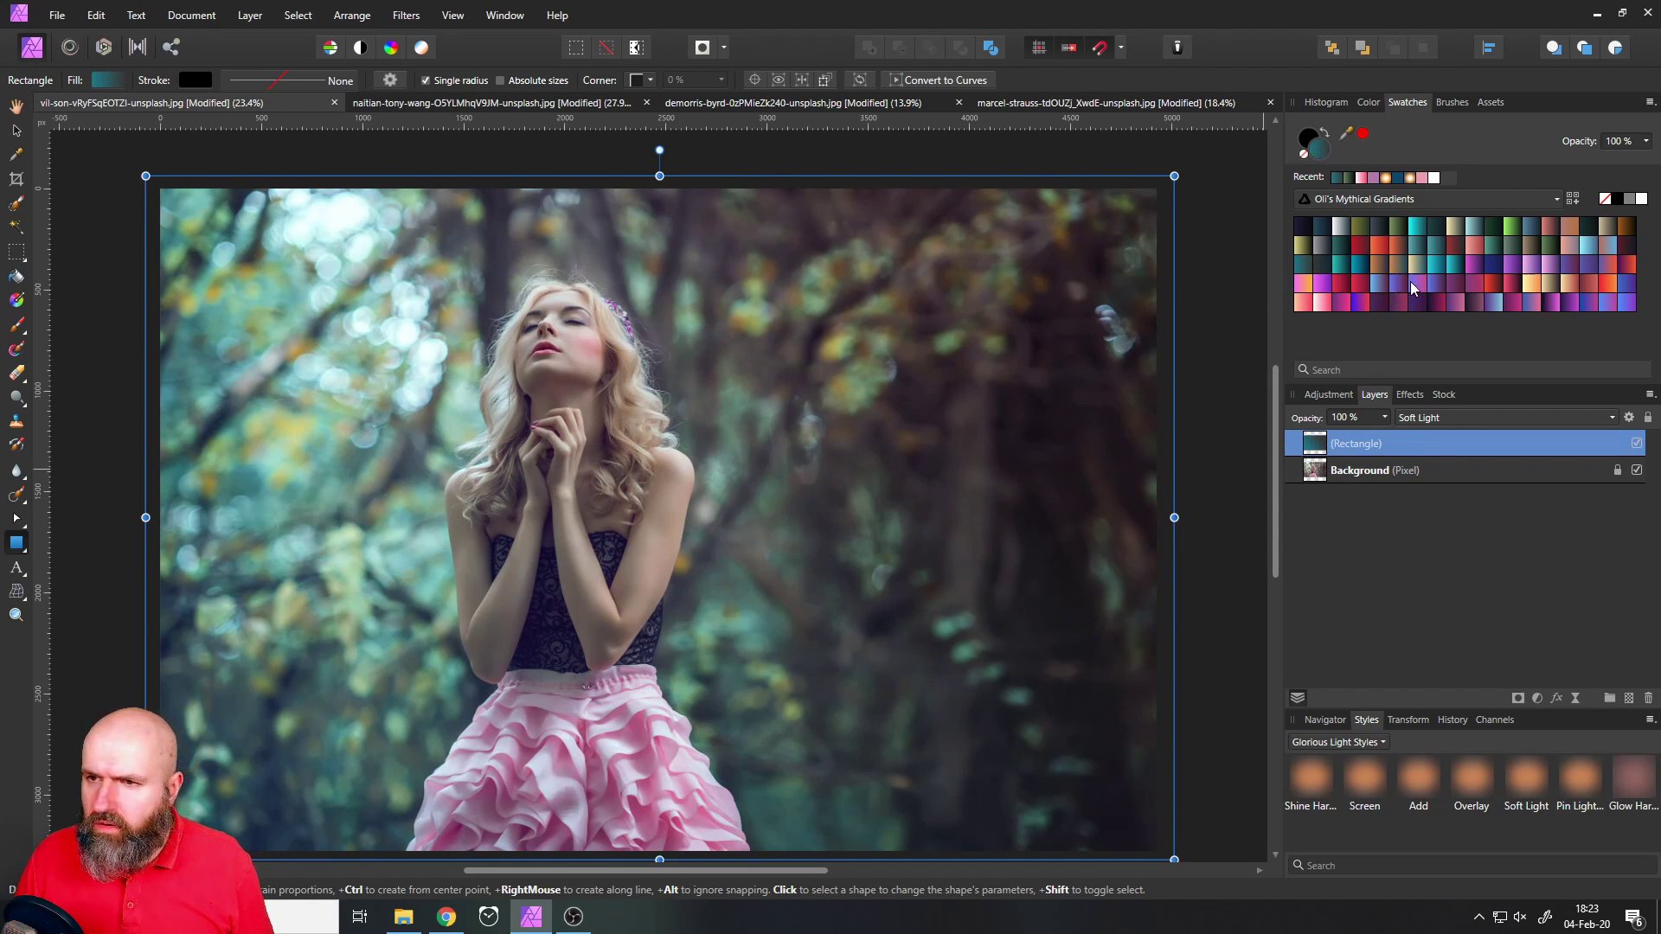
{"action": "left_click", "coordinate": [1550, 237]}
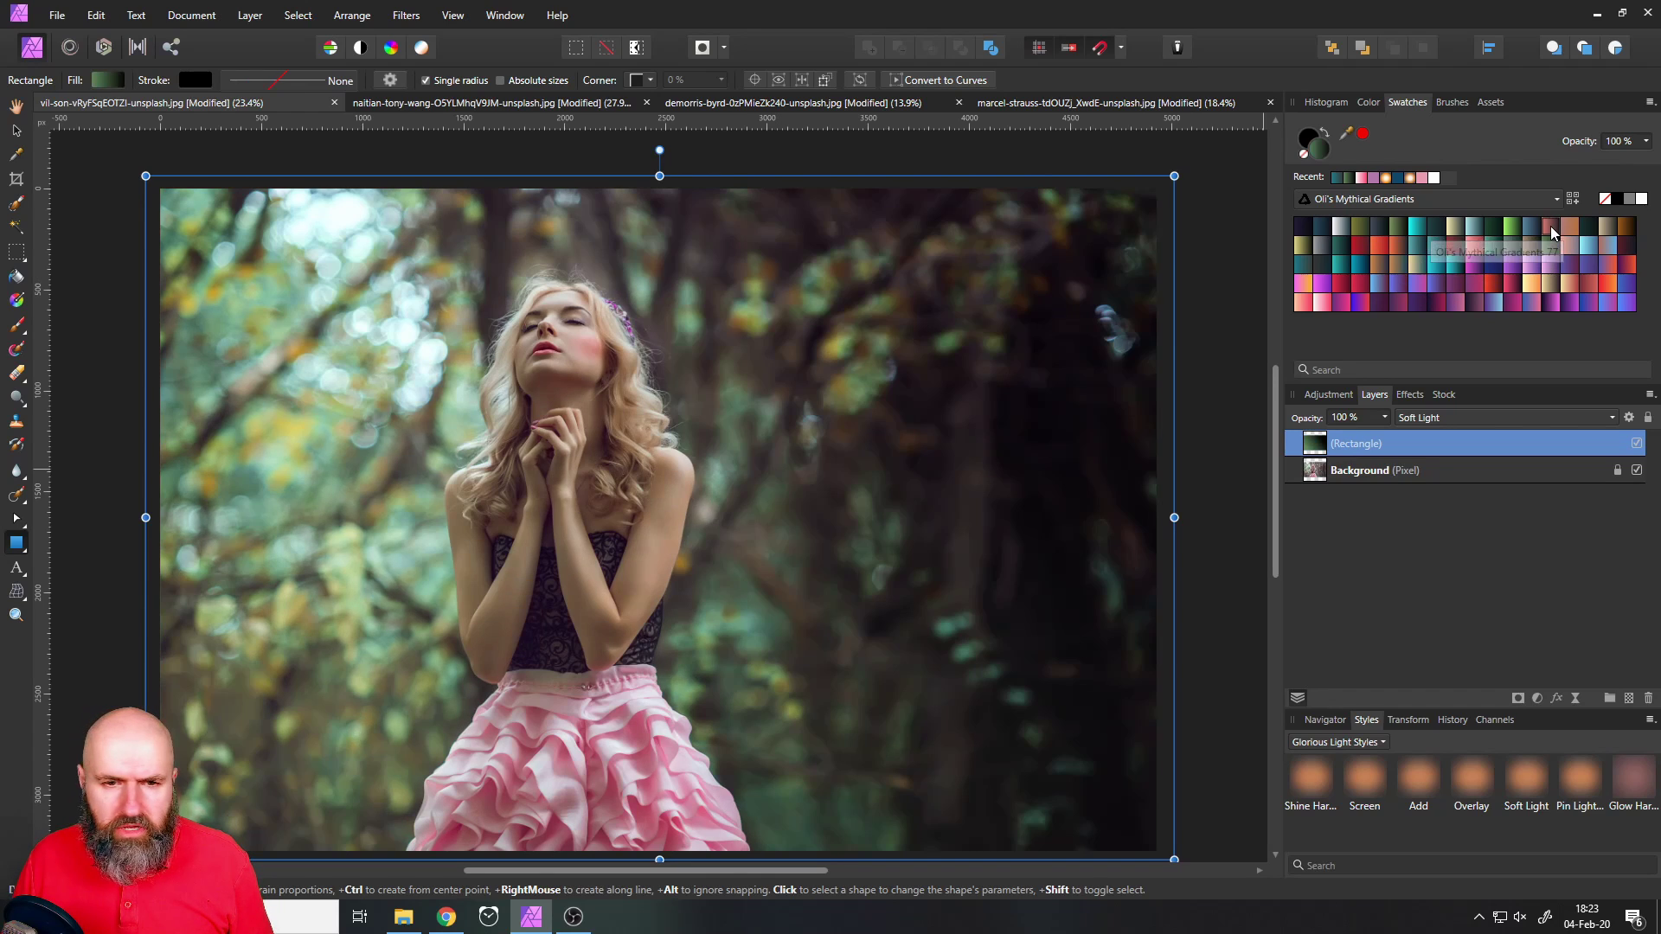
{"action": "left_click", "coordinate": [1551, 227]}
{"action": "left_click", "coordinate": [1548, 259]}
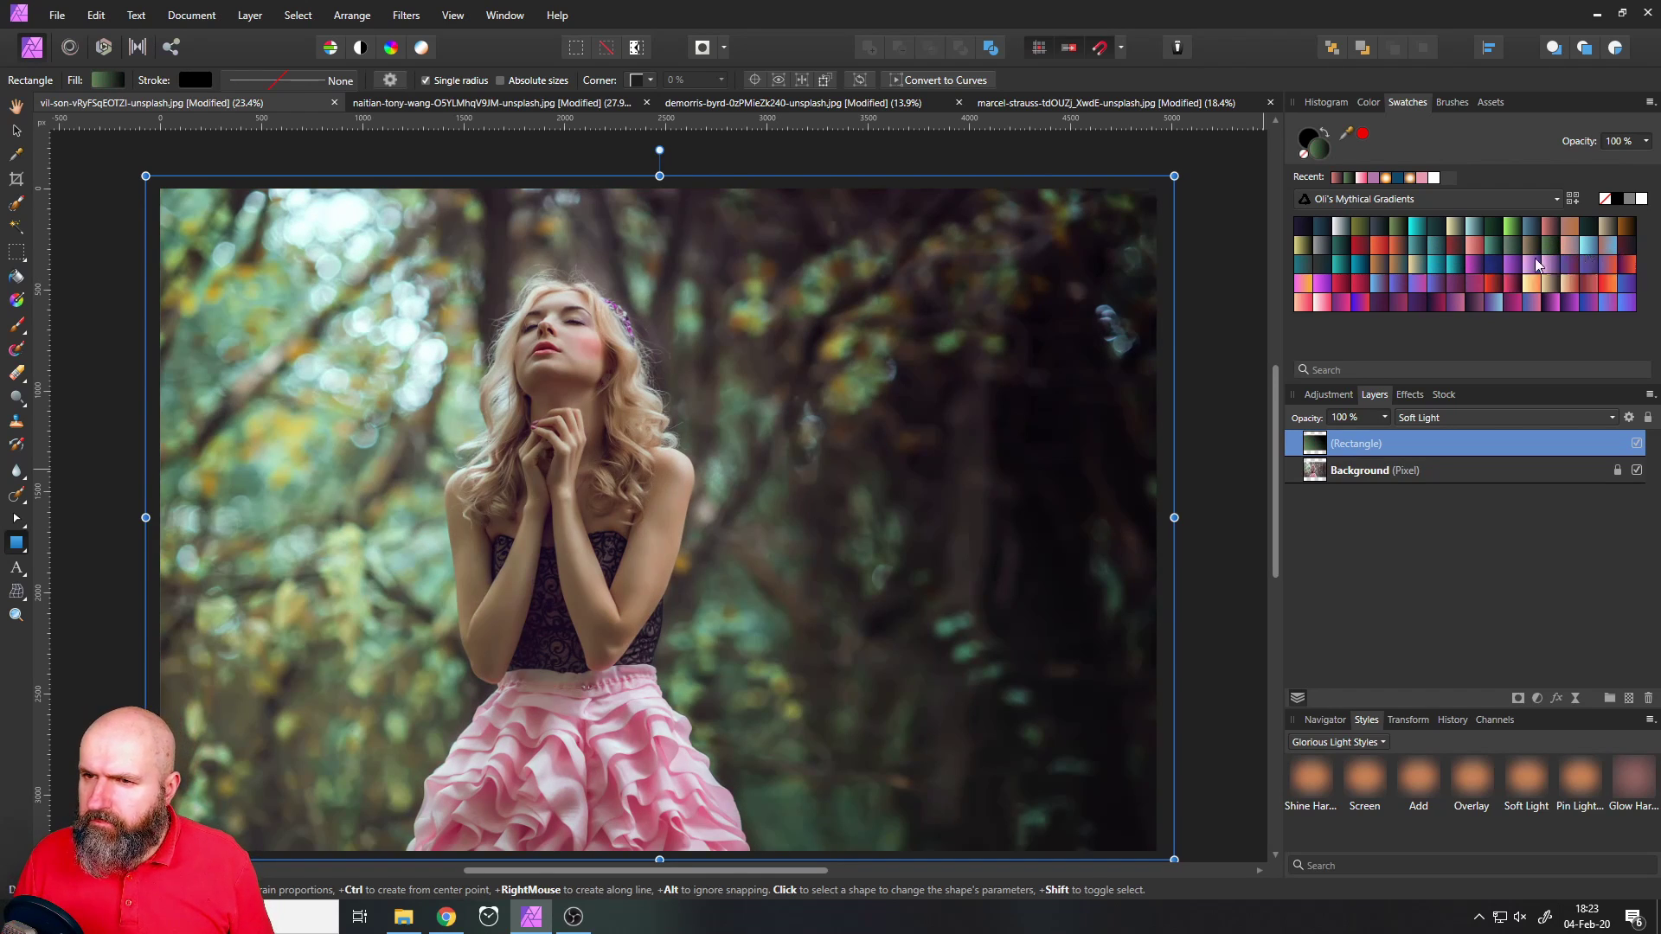
{"action": "left_click", "coordinate": [1438, 269]}
{"action": "left_click", "coordinate": [1455, 264]}
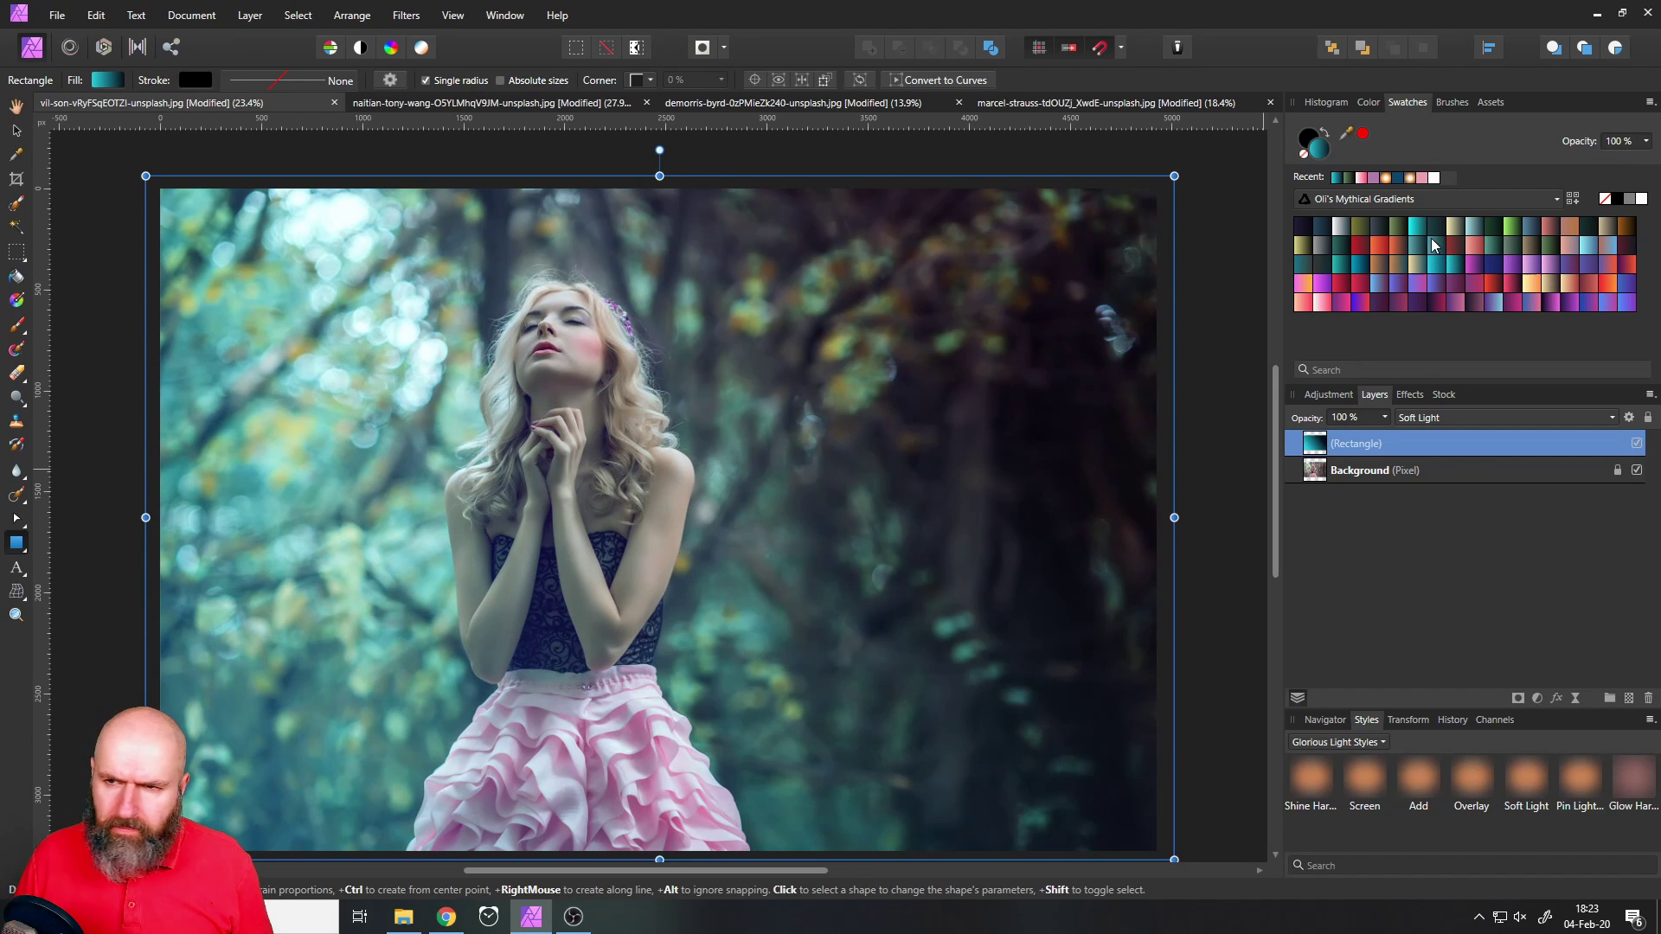
{"action": "left_click", "coordinate": [1423, 251]}
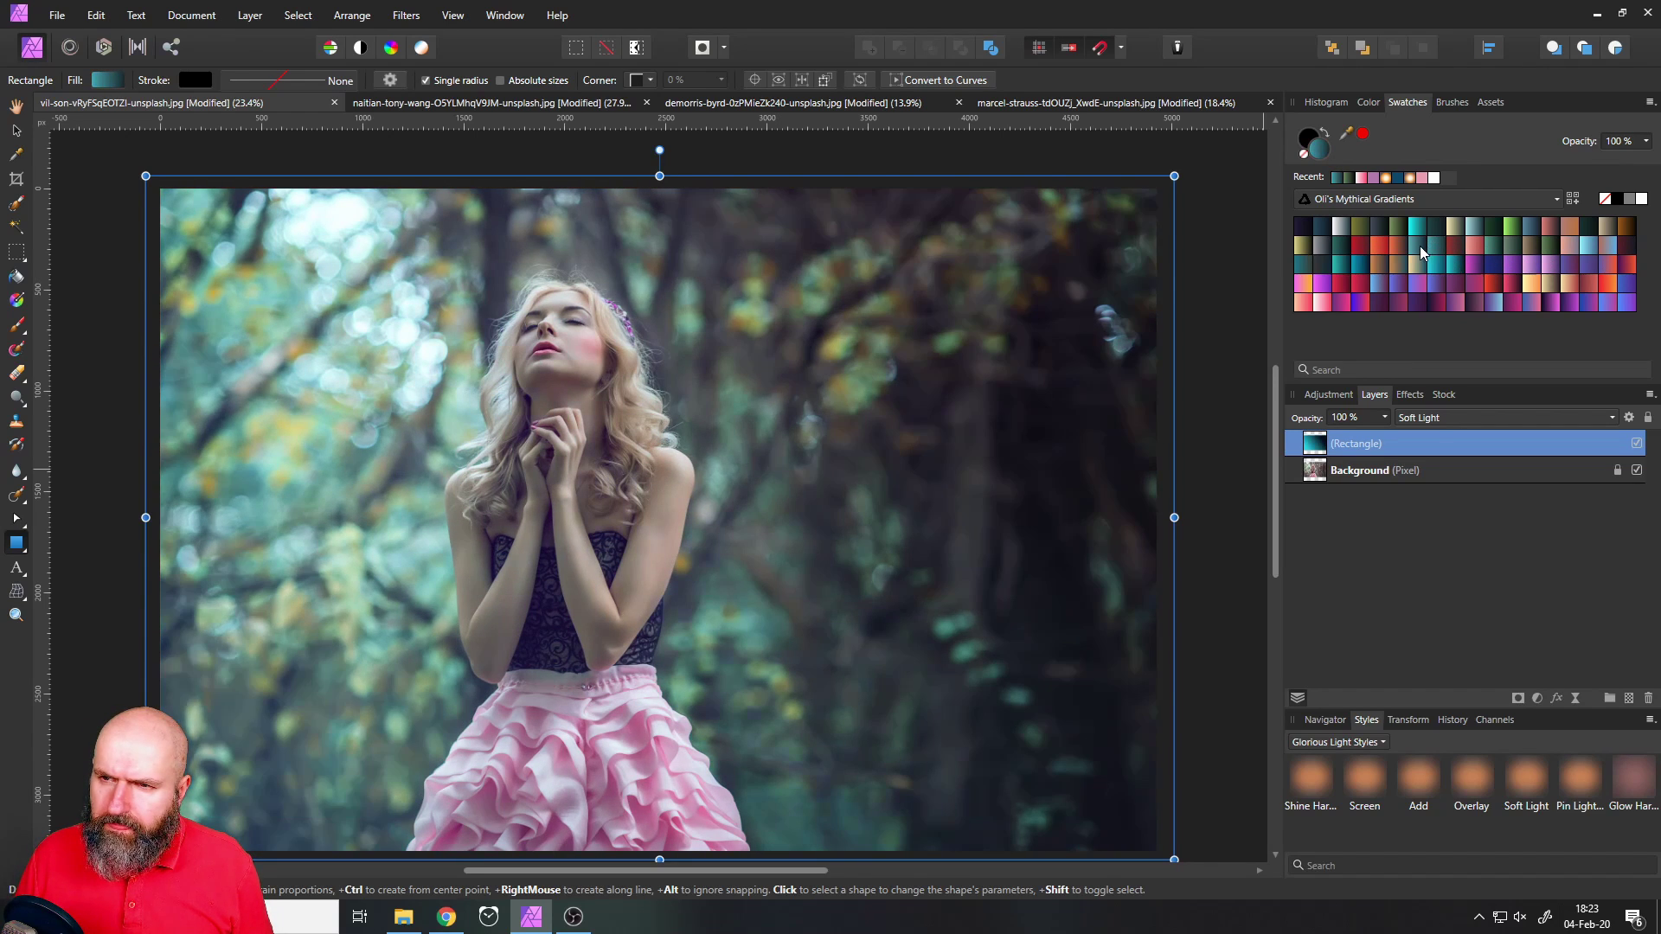
{"action": "left_click", "coordinate": [1324, 269]}
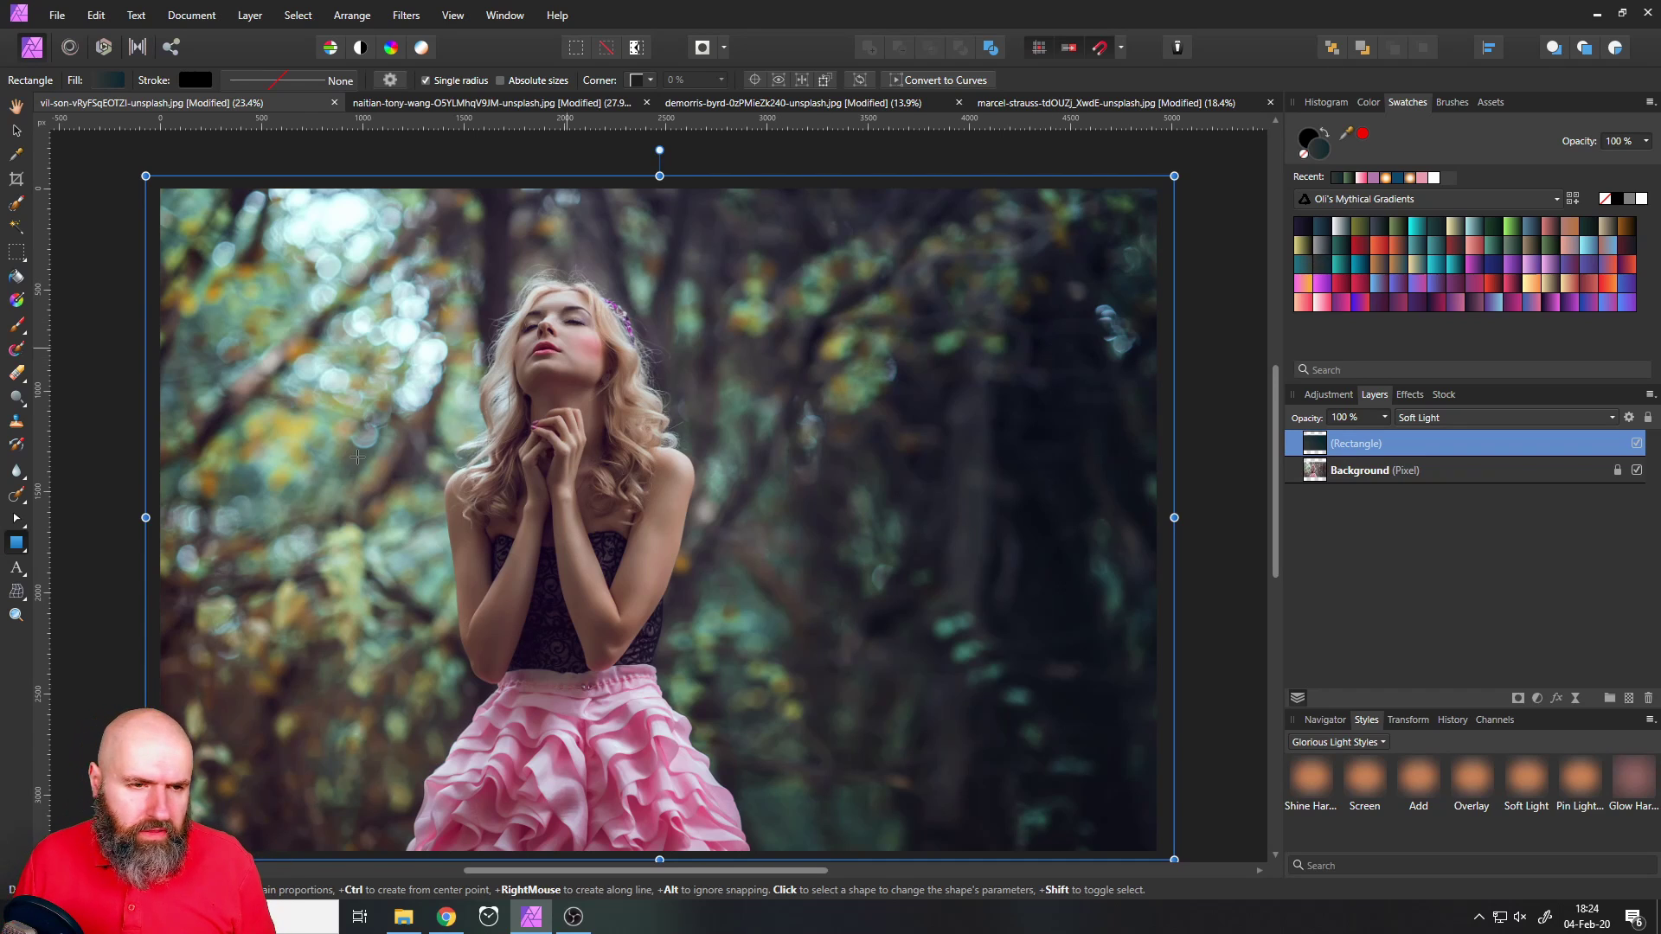
{"action": "left_click", "coordinate": [19, 544]}
Draw an ellipse over the right half, apply the Shine Hard Light style and enlarge it
{"action": "left_click", "coordinate": [73, 109]}
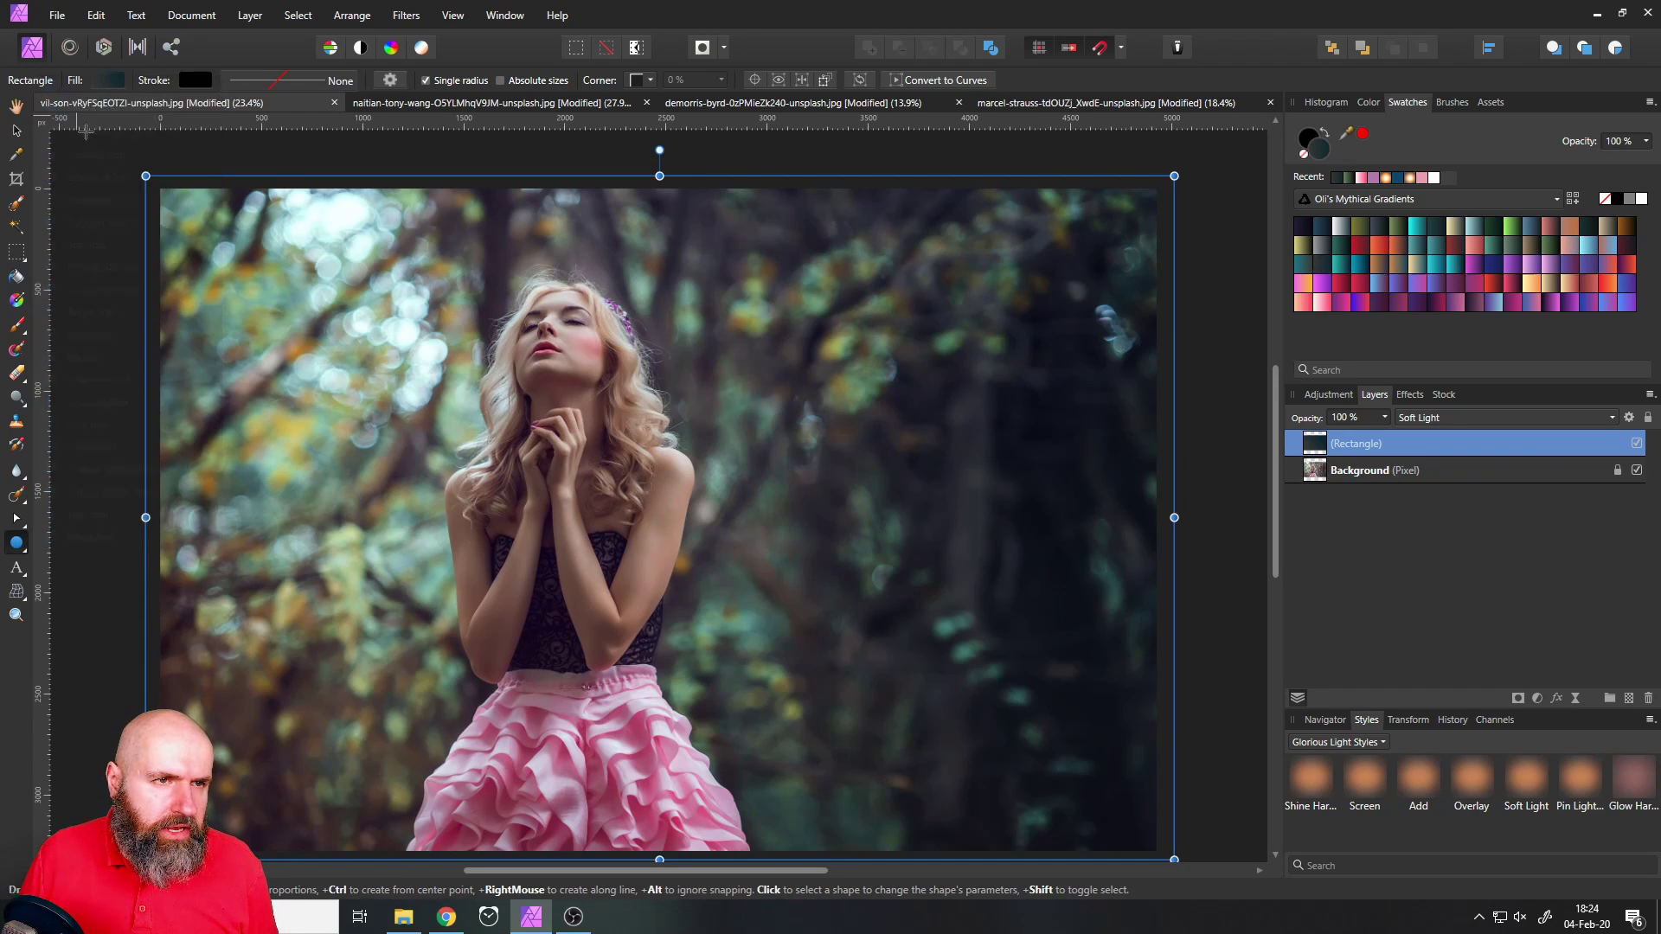
{"action": "left_click_drag", "start_coordinate": [712, 188], "coordinate": [1174, 753]}
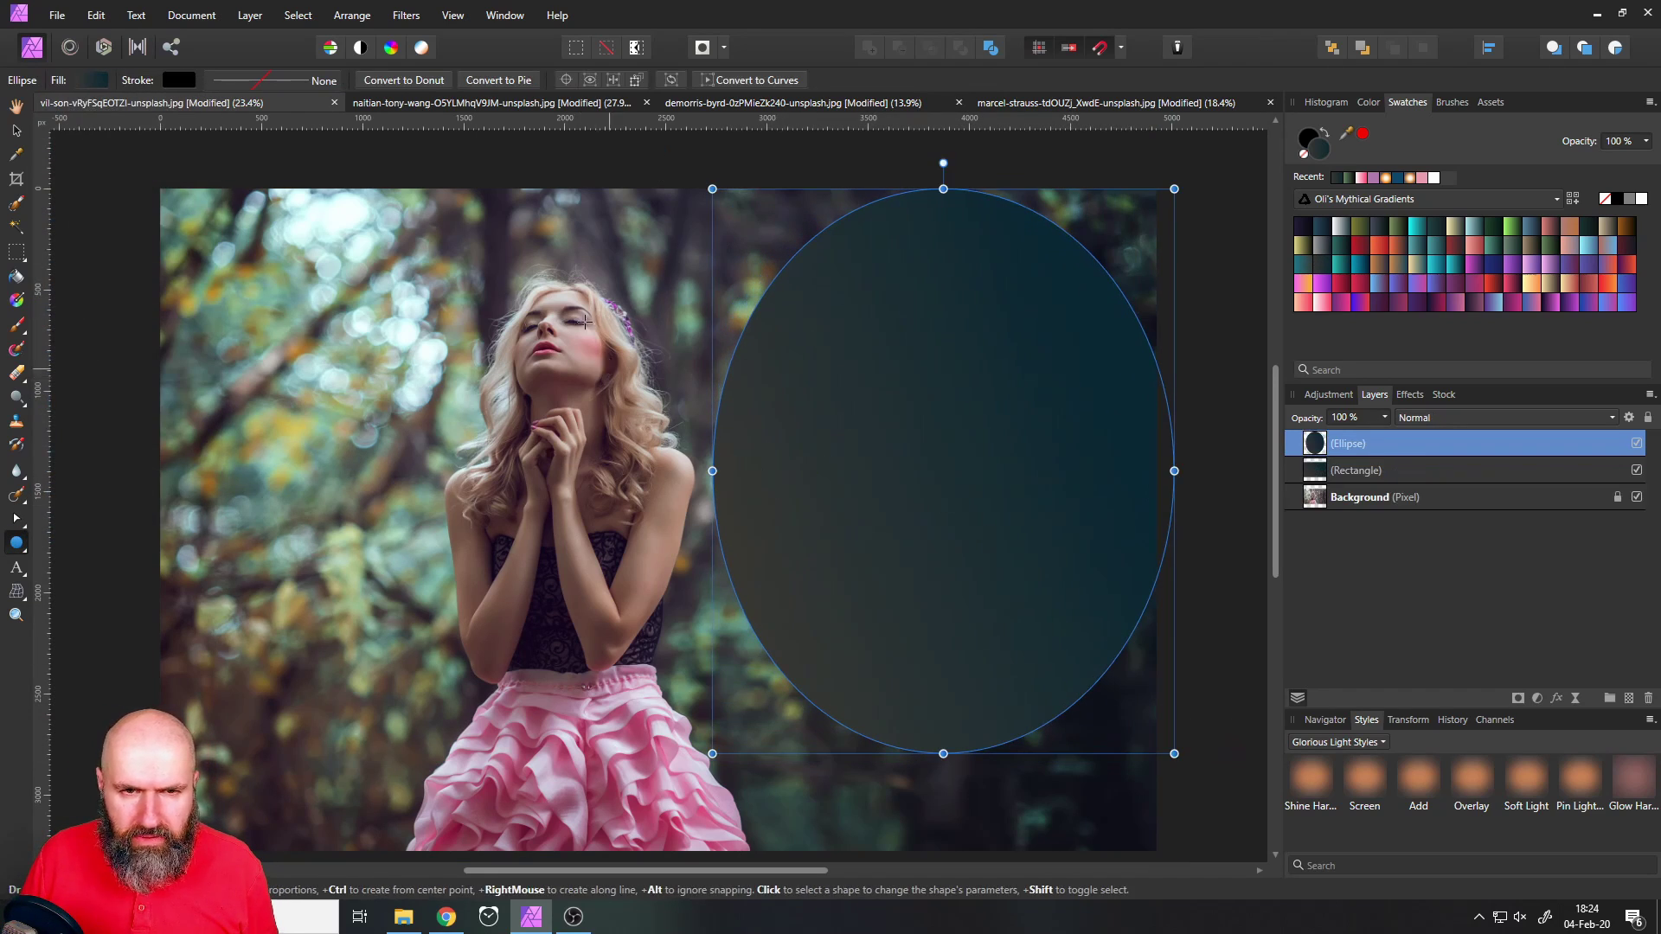
{"action": "left_click", "coordinate": [1335, 800]}
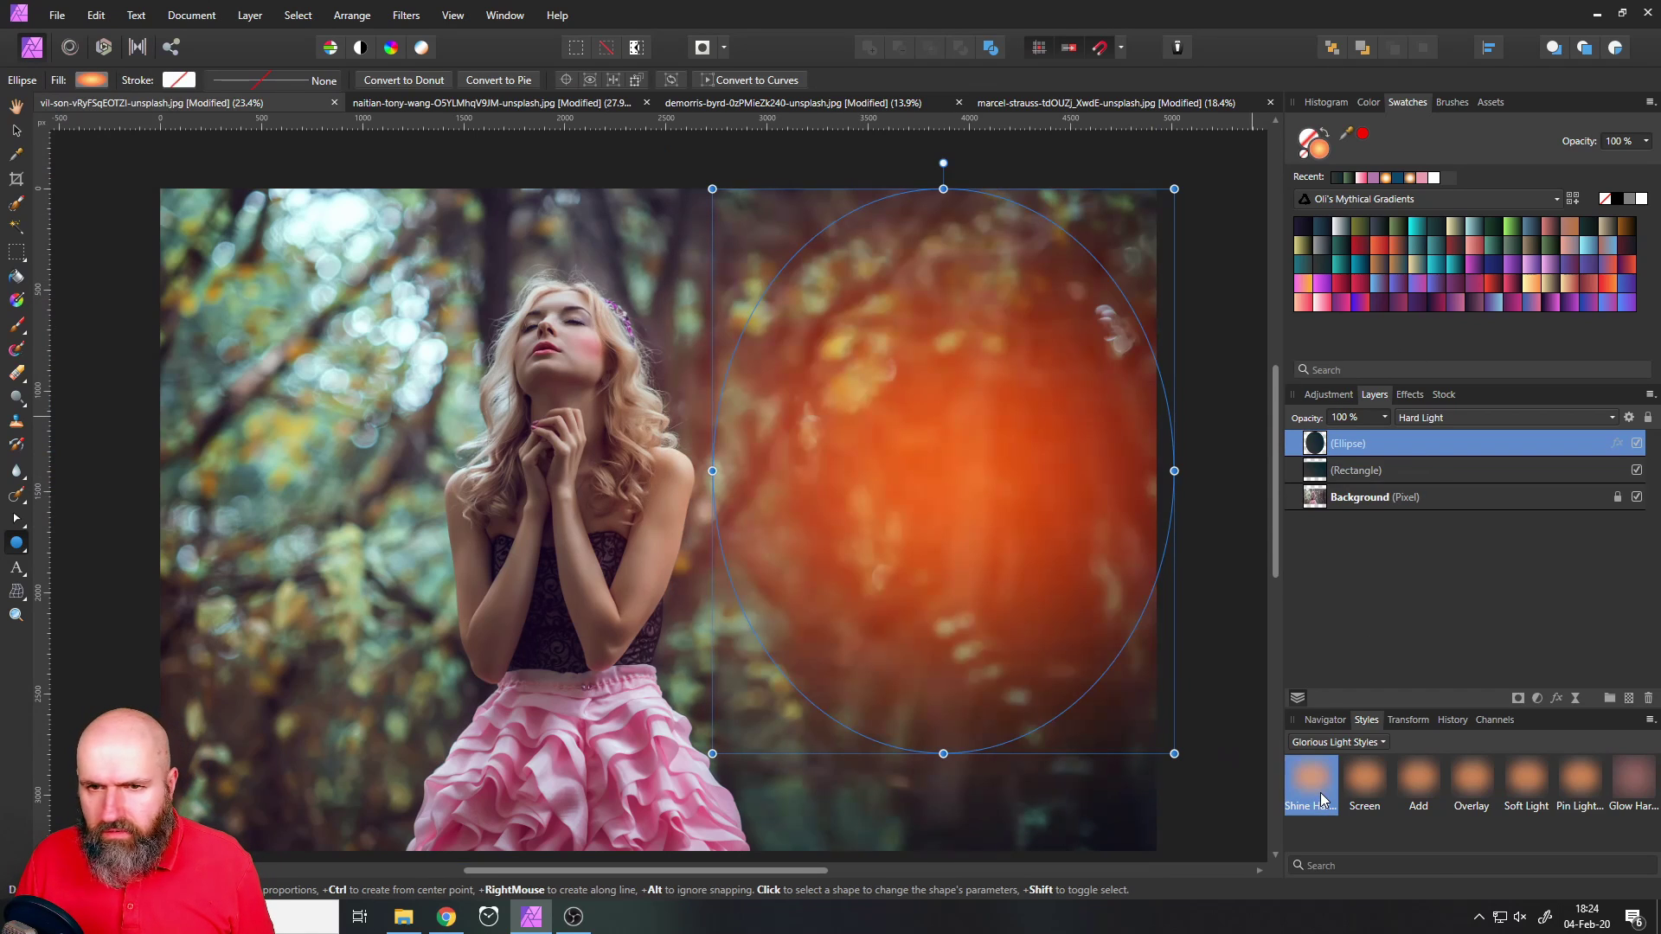
{"action": "left_click_drag", "start_coordinate": [1174, 188], "coordinate": [1314, 94]}
Move the orange glow up to the upper-right trees and nudge it slightly right
{"action": "left_click", "coordinate": [17, 130]}
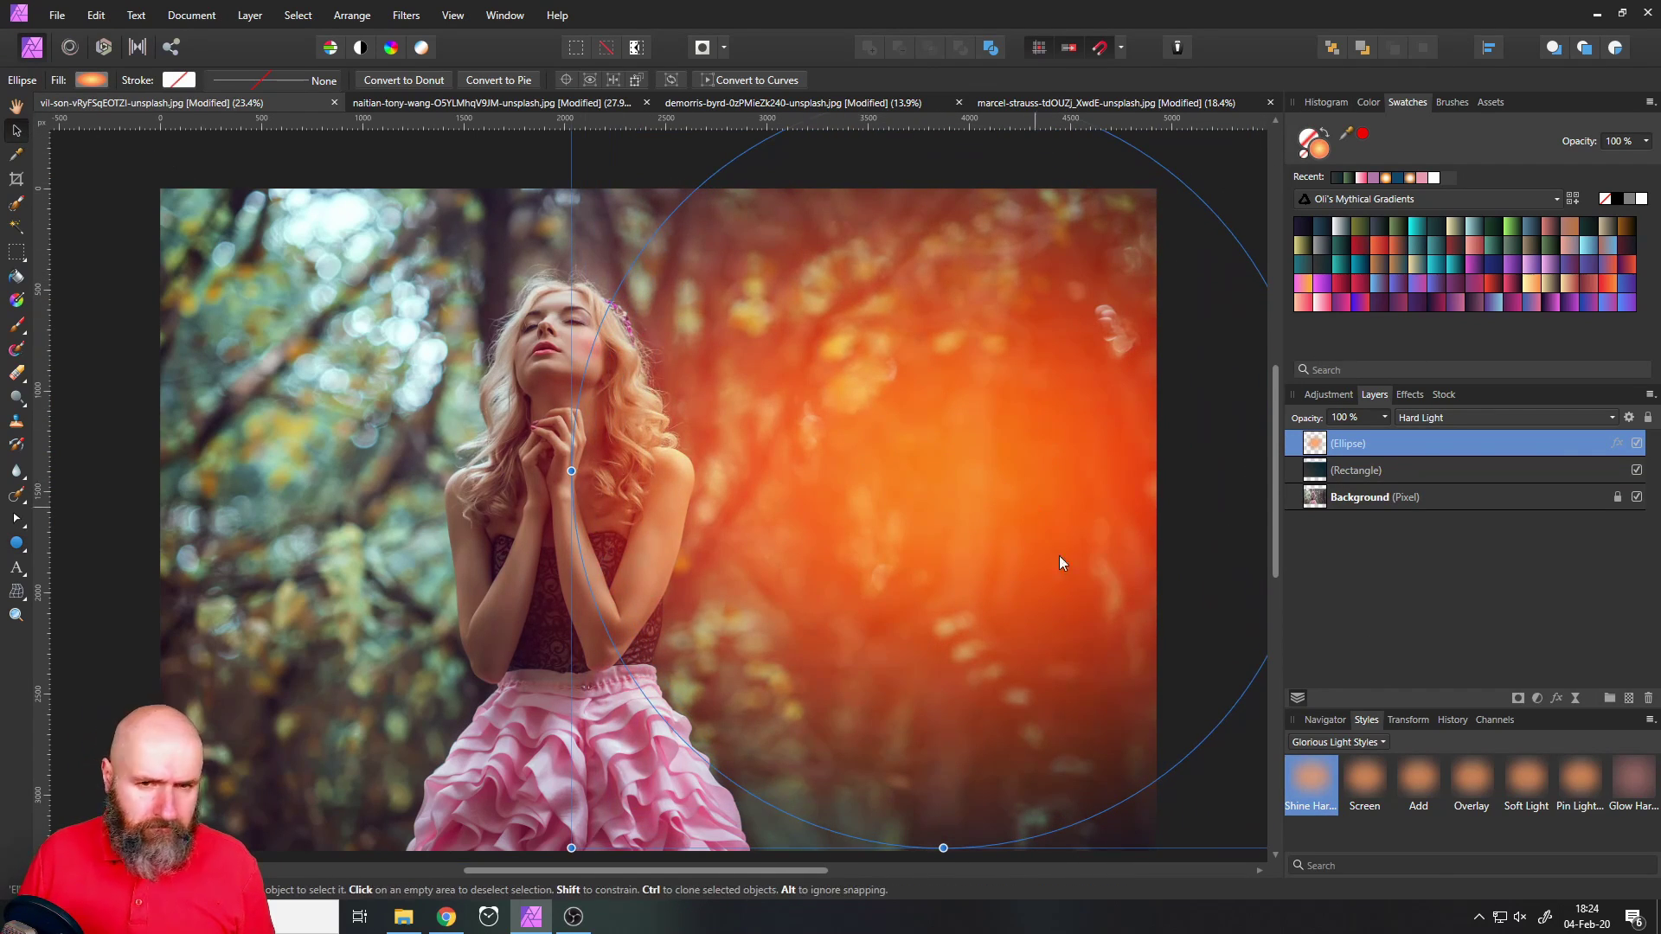
{"action": "left_click_drag", "start_coordinate": [1048, 563], "coordinate": [967, 379]}
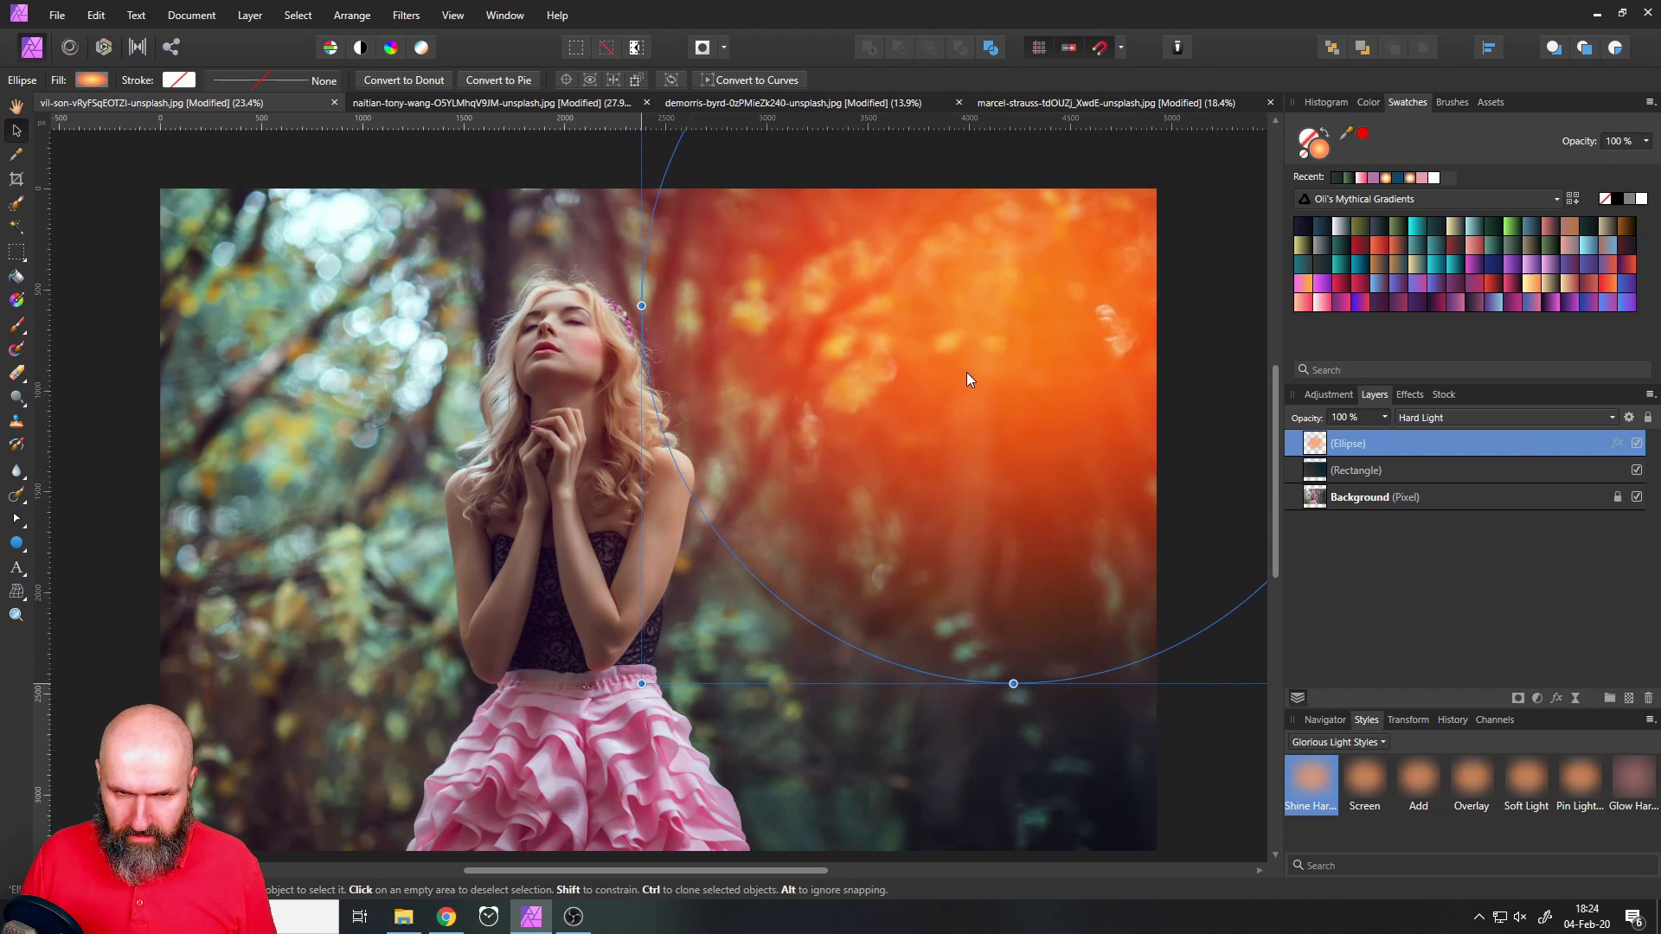
{"action": "left_click", "coordinate": [143, 415]}
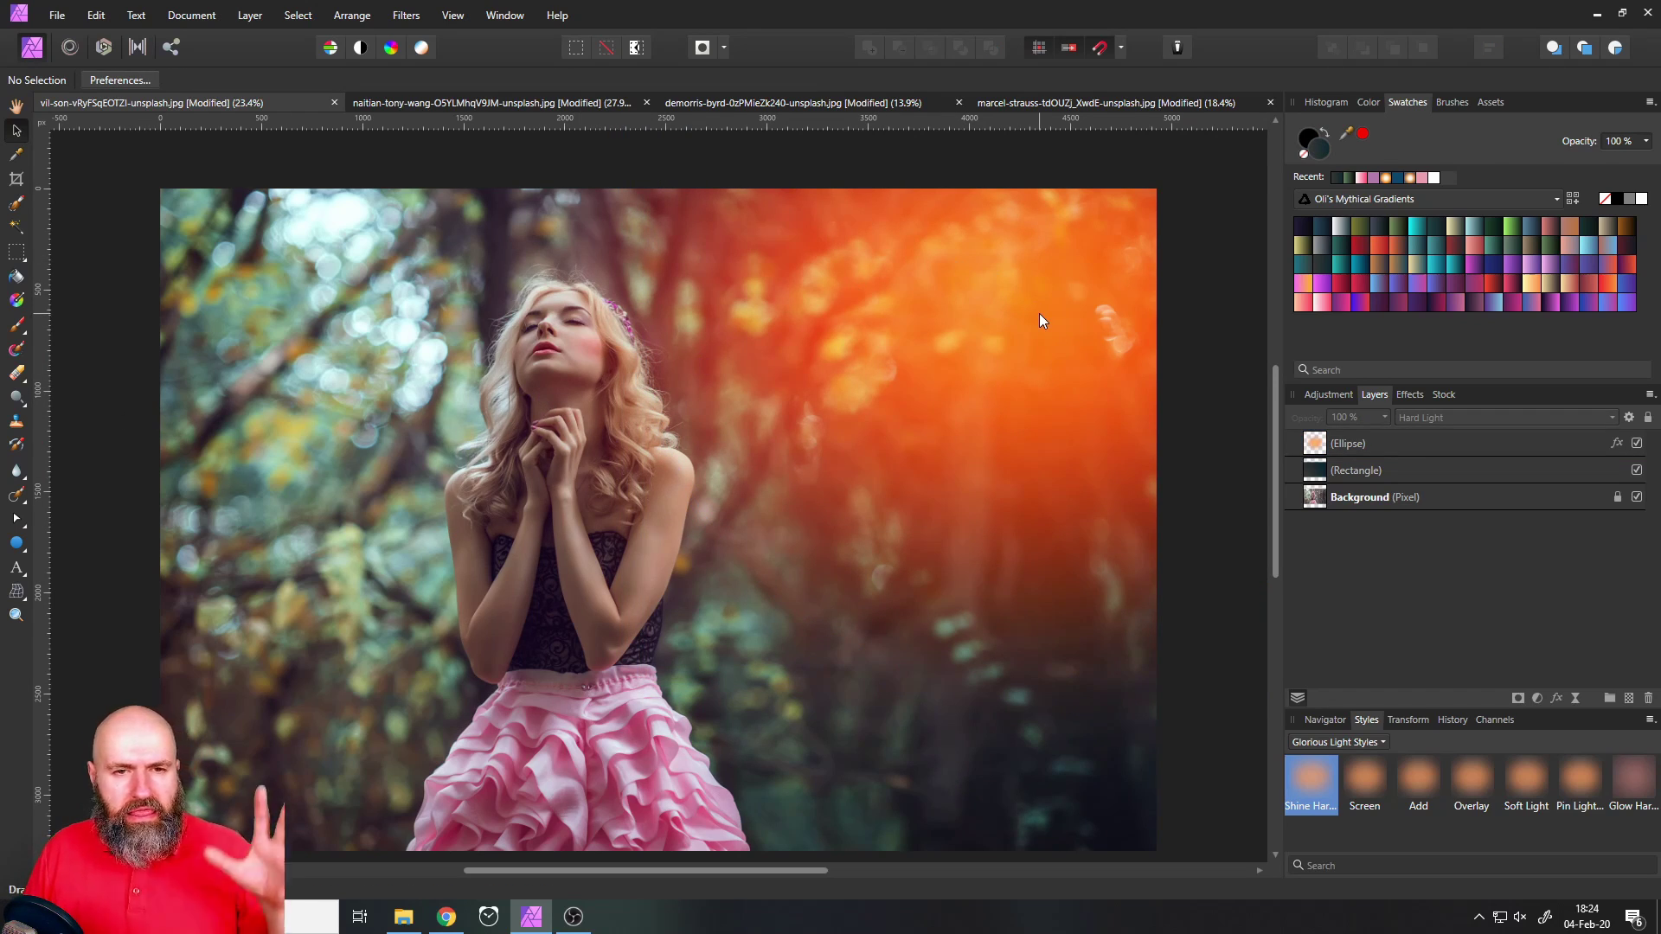
{"action": "left_click", "coordinate": [974, 332]}
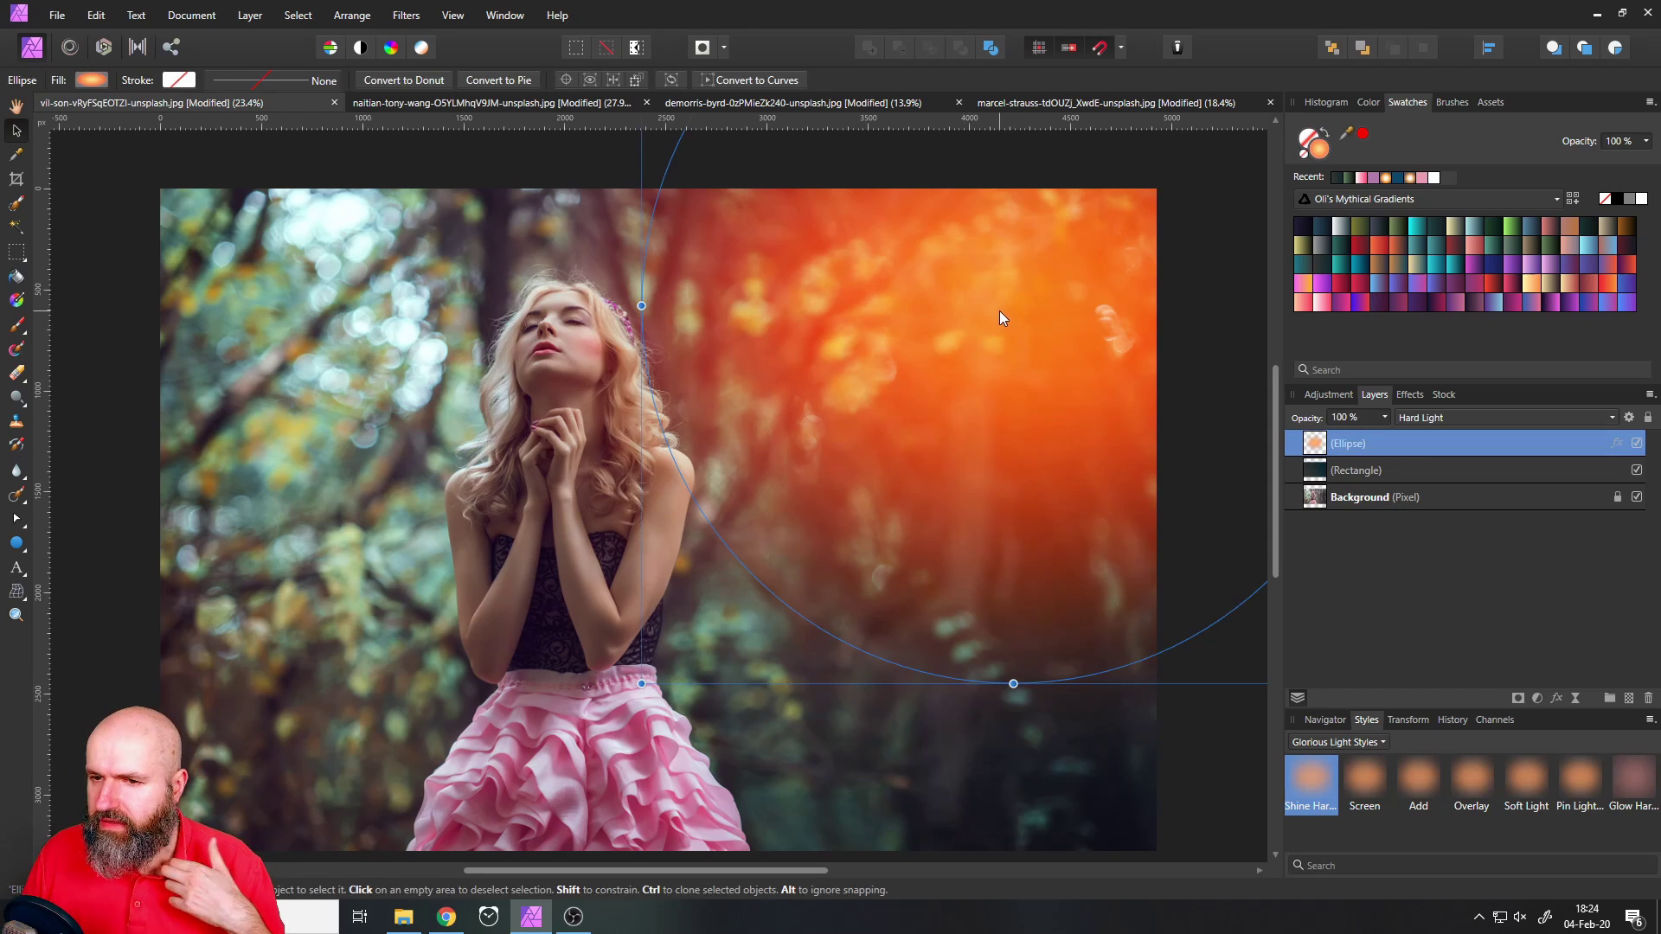
{"action": "left_click_drag", "start_coordinate": [992, 280], "coordinate": [1010, 276]}
Switch swatches to Glorious Light Sun Glow PRO and try golden, red-orange and brownish glows
{"action": "left_click", "coordinate": [1388, 199]}
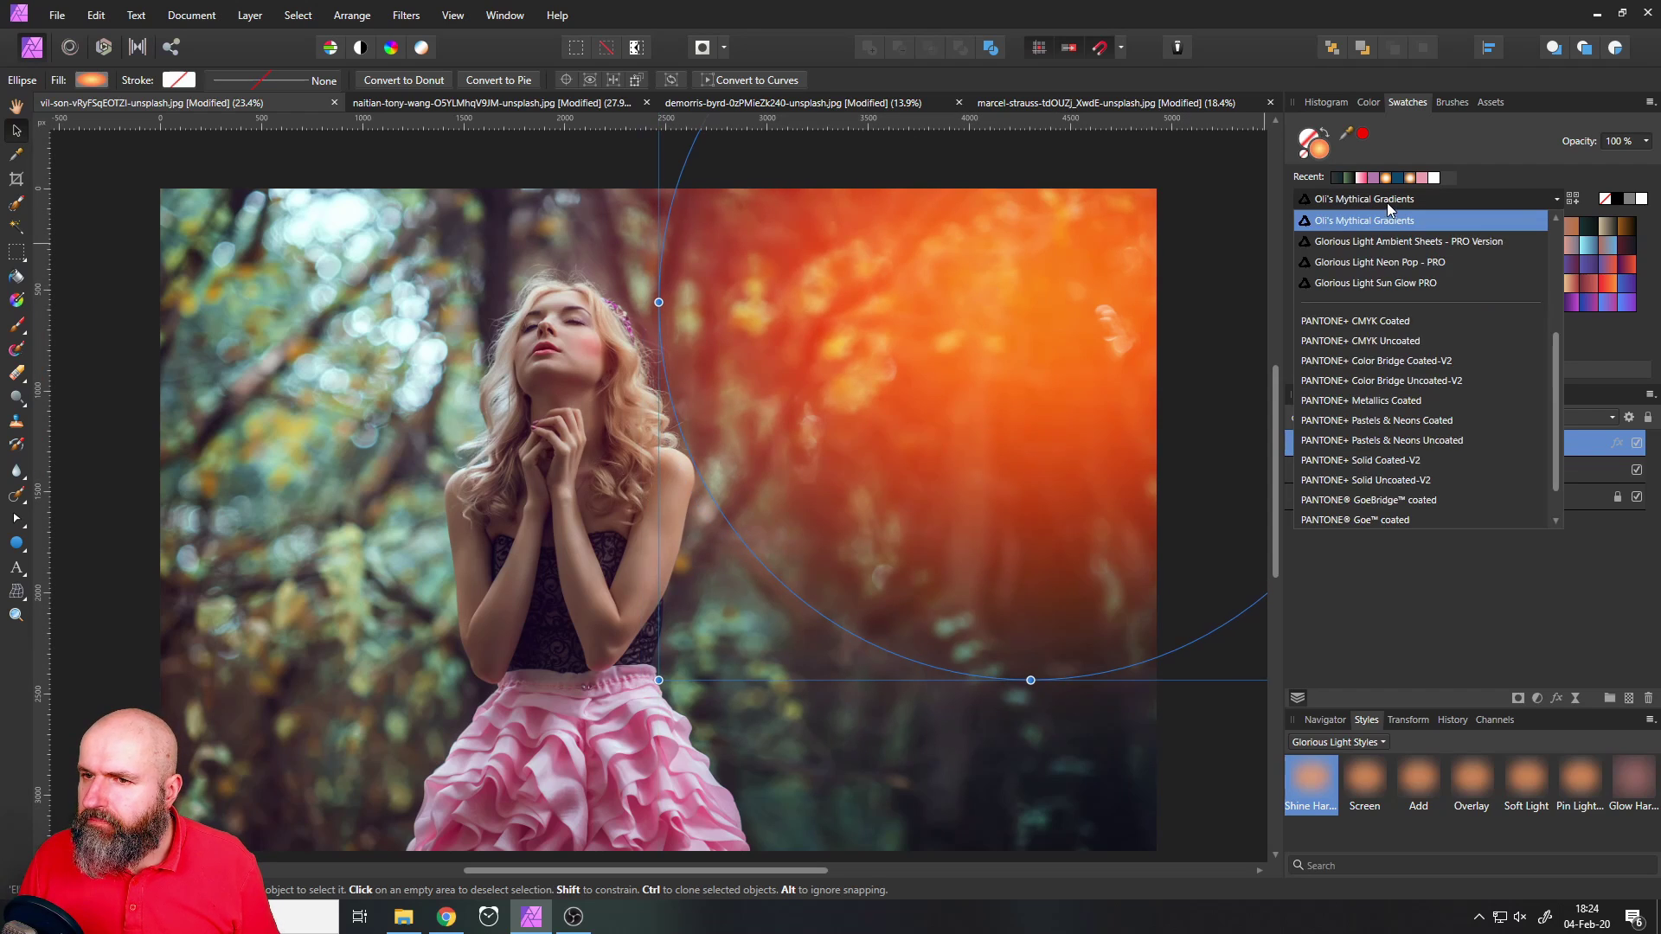
{"action": "left_click", "coordinate": [1398, 286]}
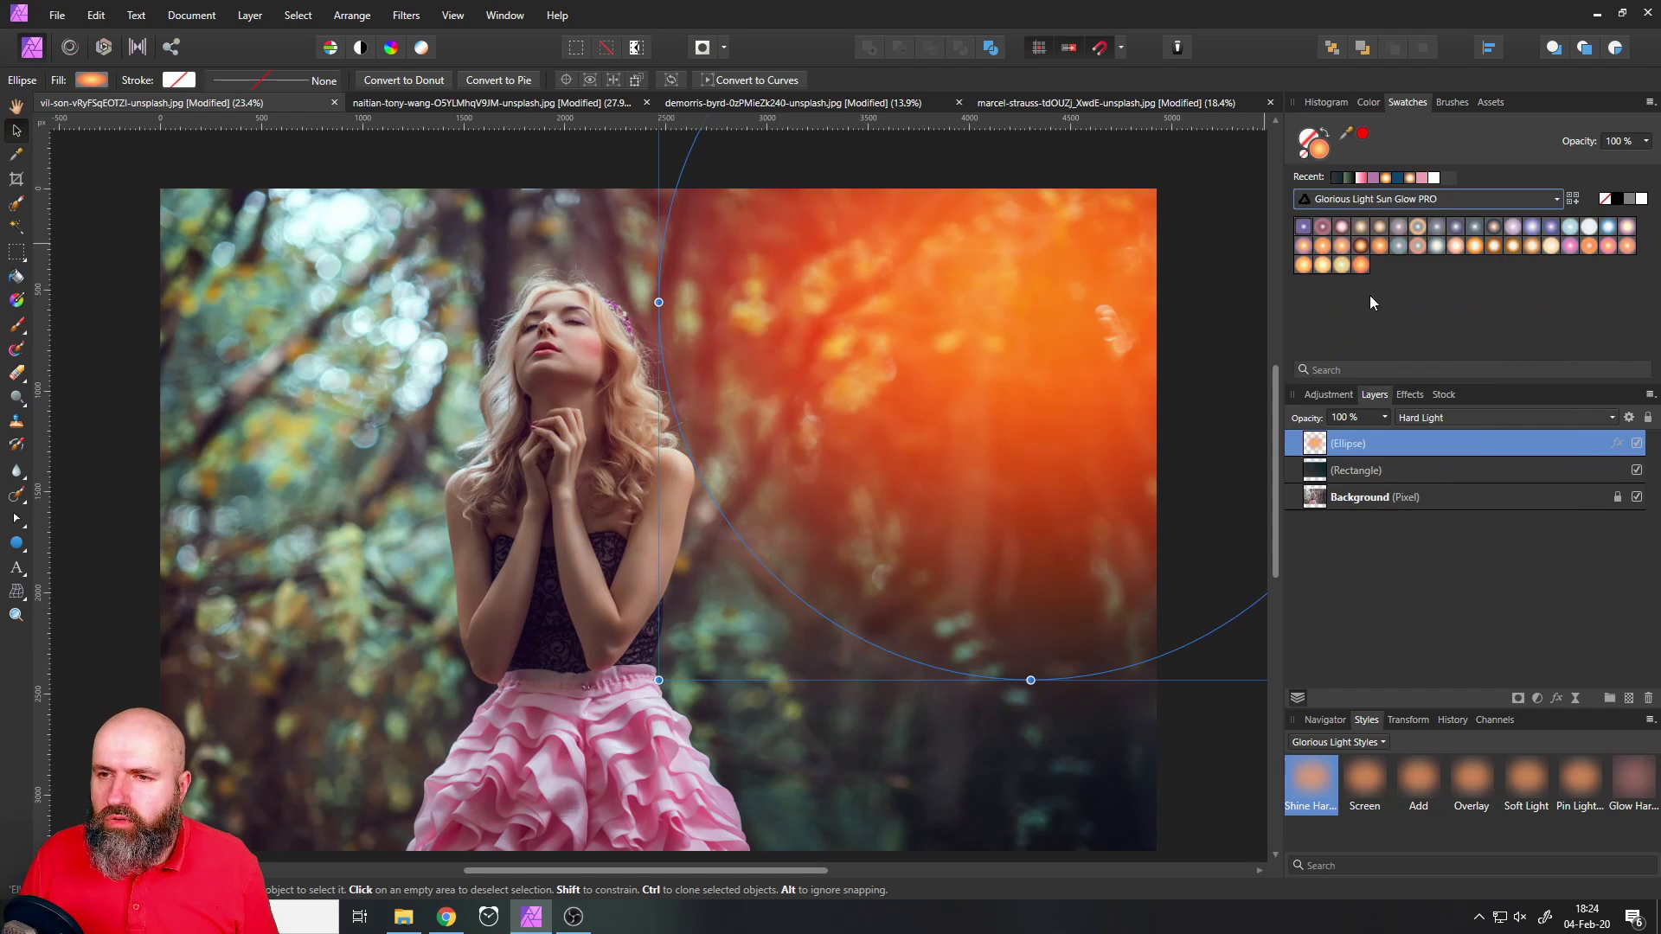
{"action": "left_click", "coordinate": [1532, 245]}
{"action": "left_click", "coordinate": [1558, 246]}
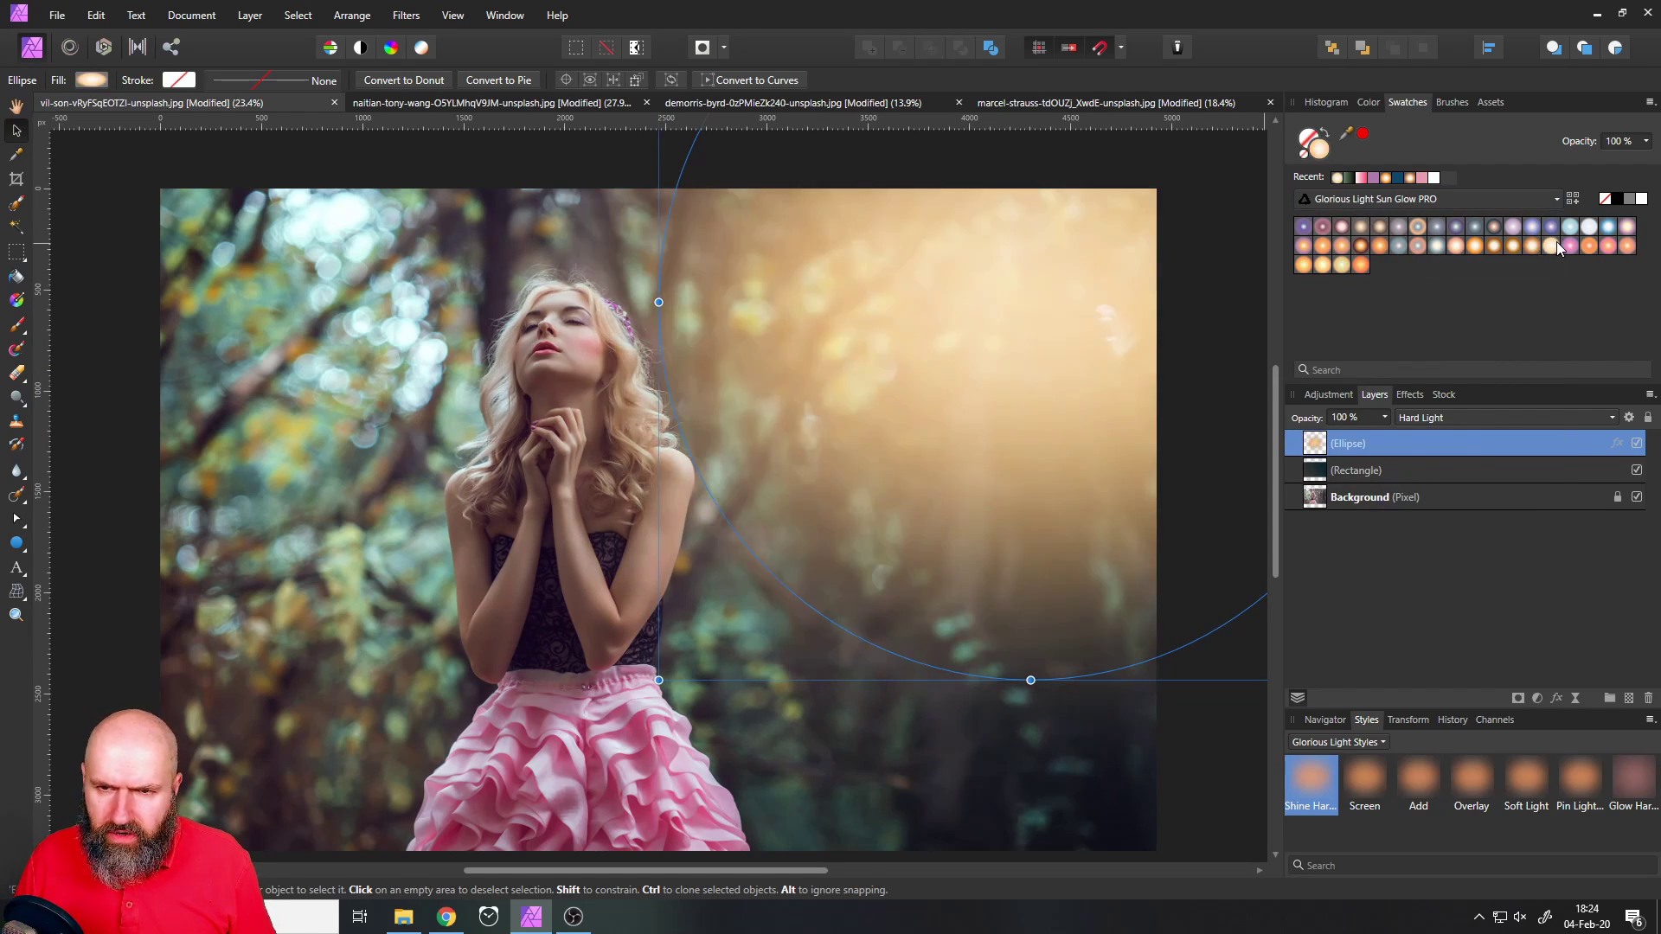
{"action": "left_click", "coordinate": [1587, 248]}
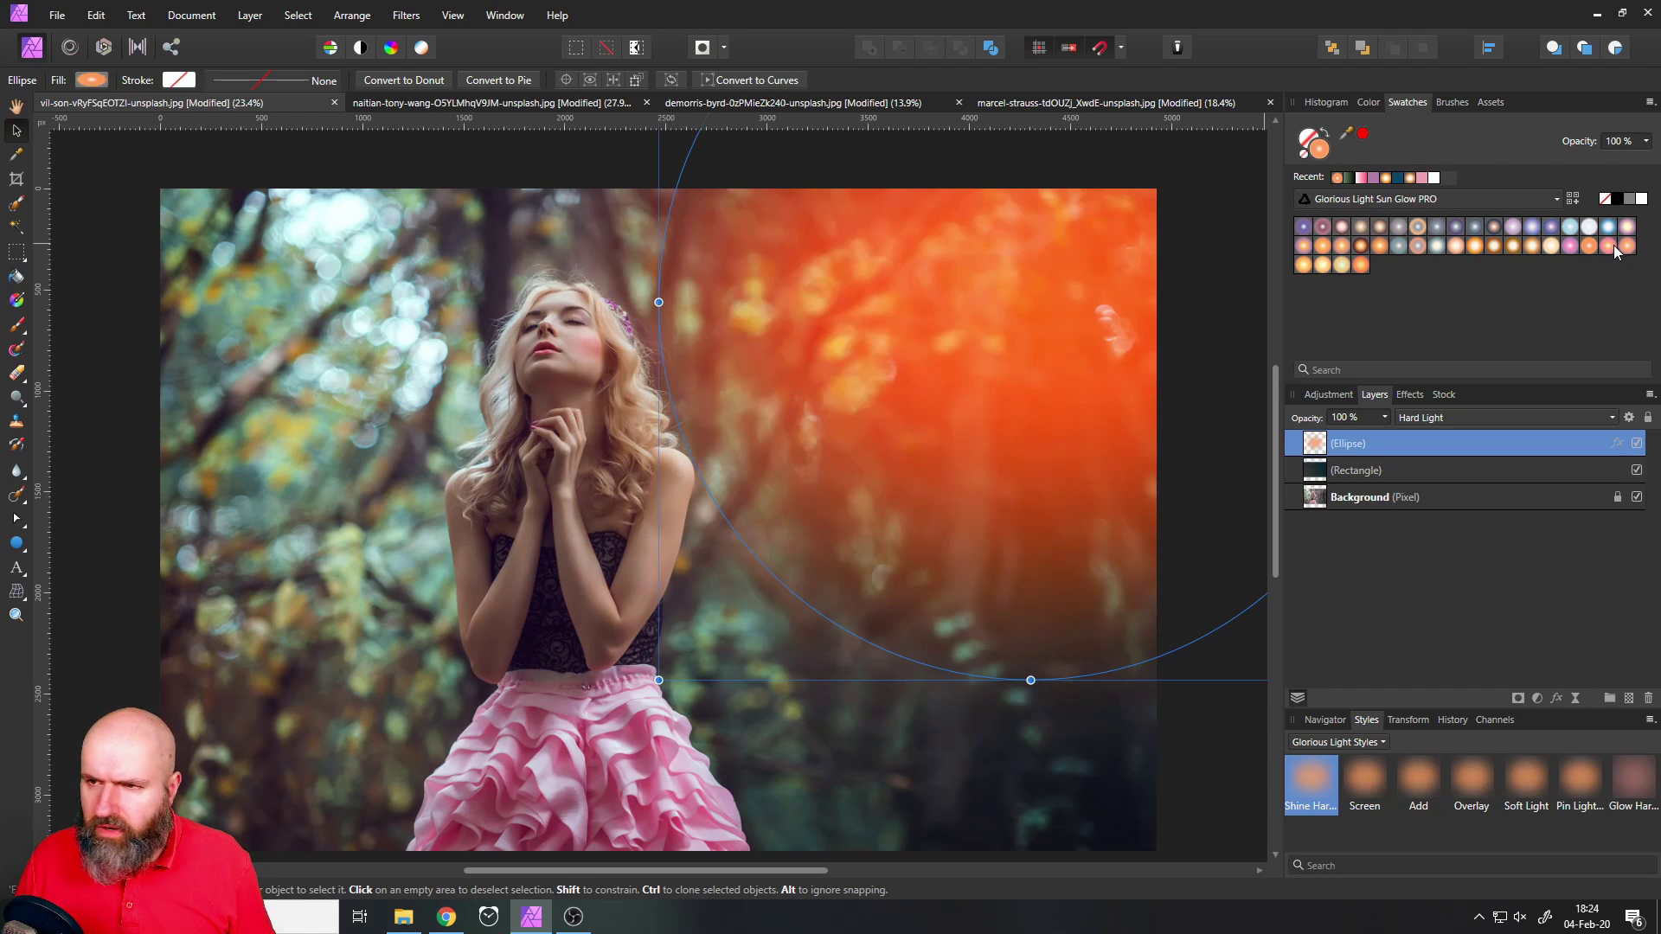
{"action": "left_click", "coordinate": [1625, 248]}
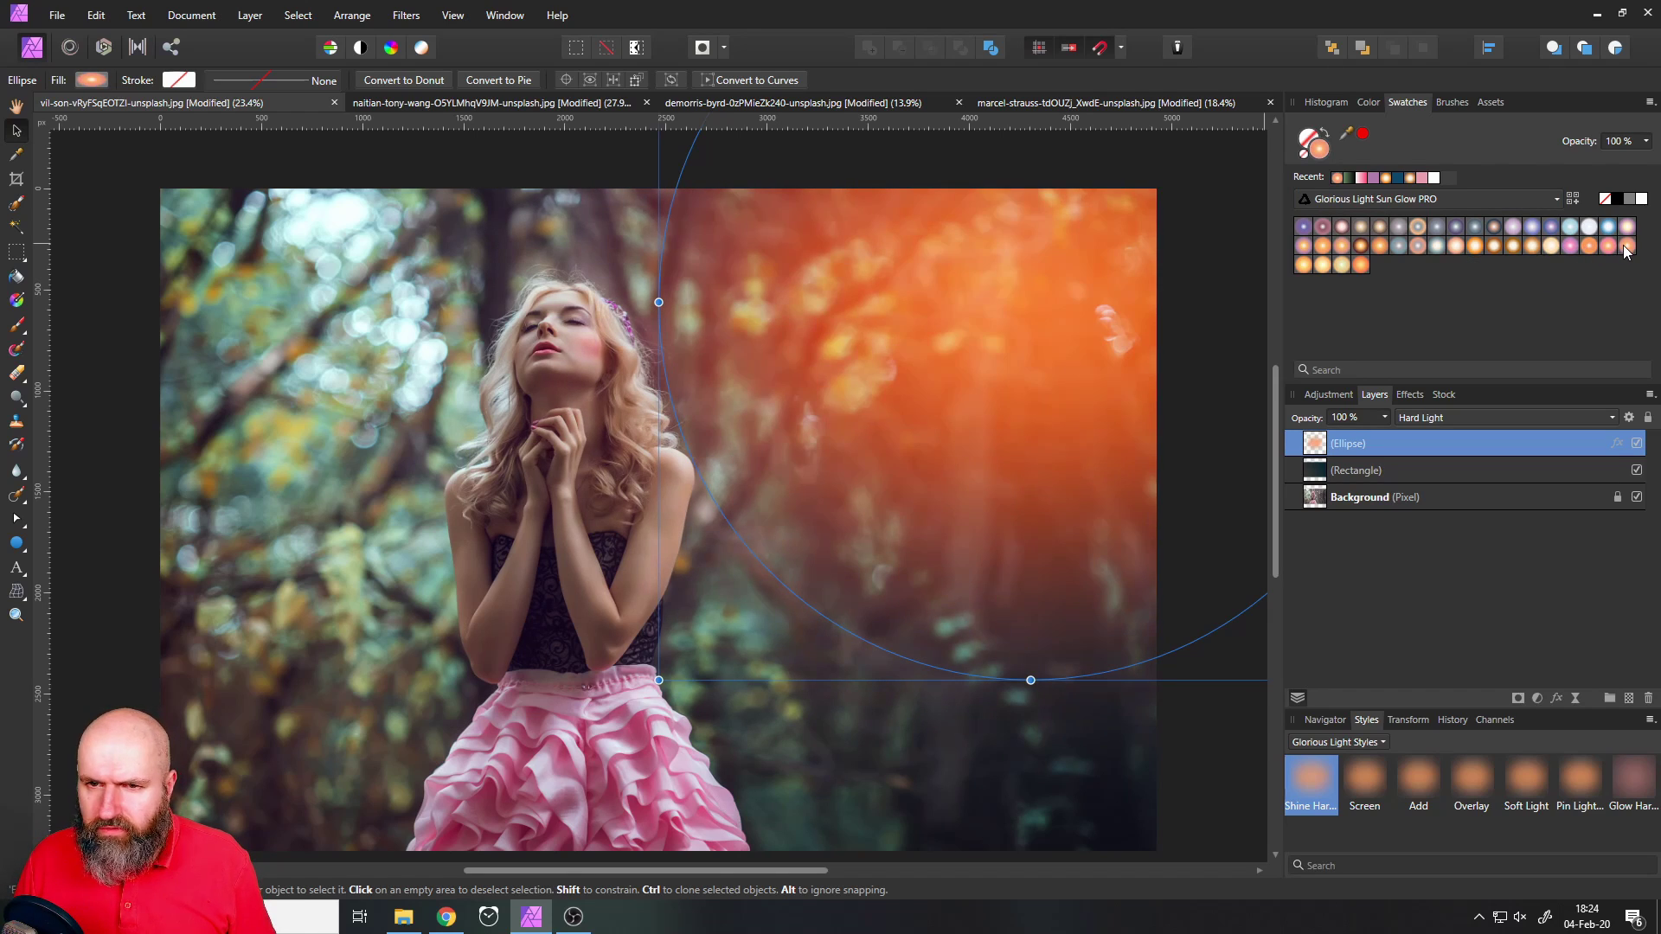
{"action": "left_click", "coordinate": [1322, 264]}
{"action": "left_click", "coordinate": [1304, 266]}
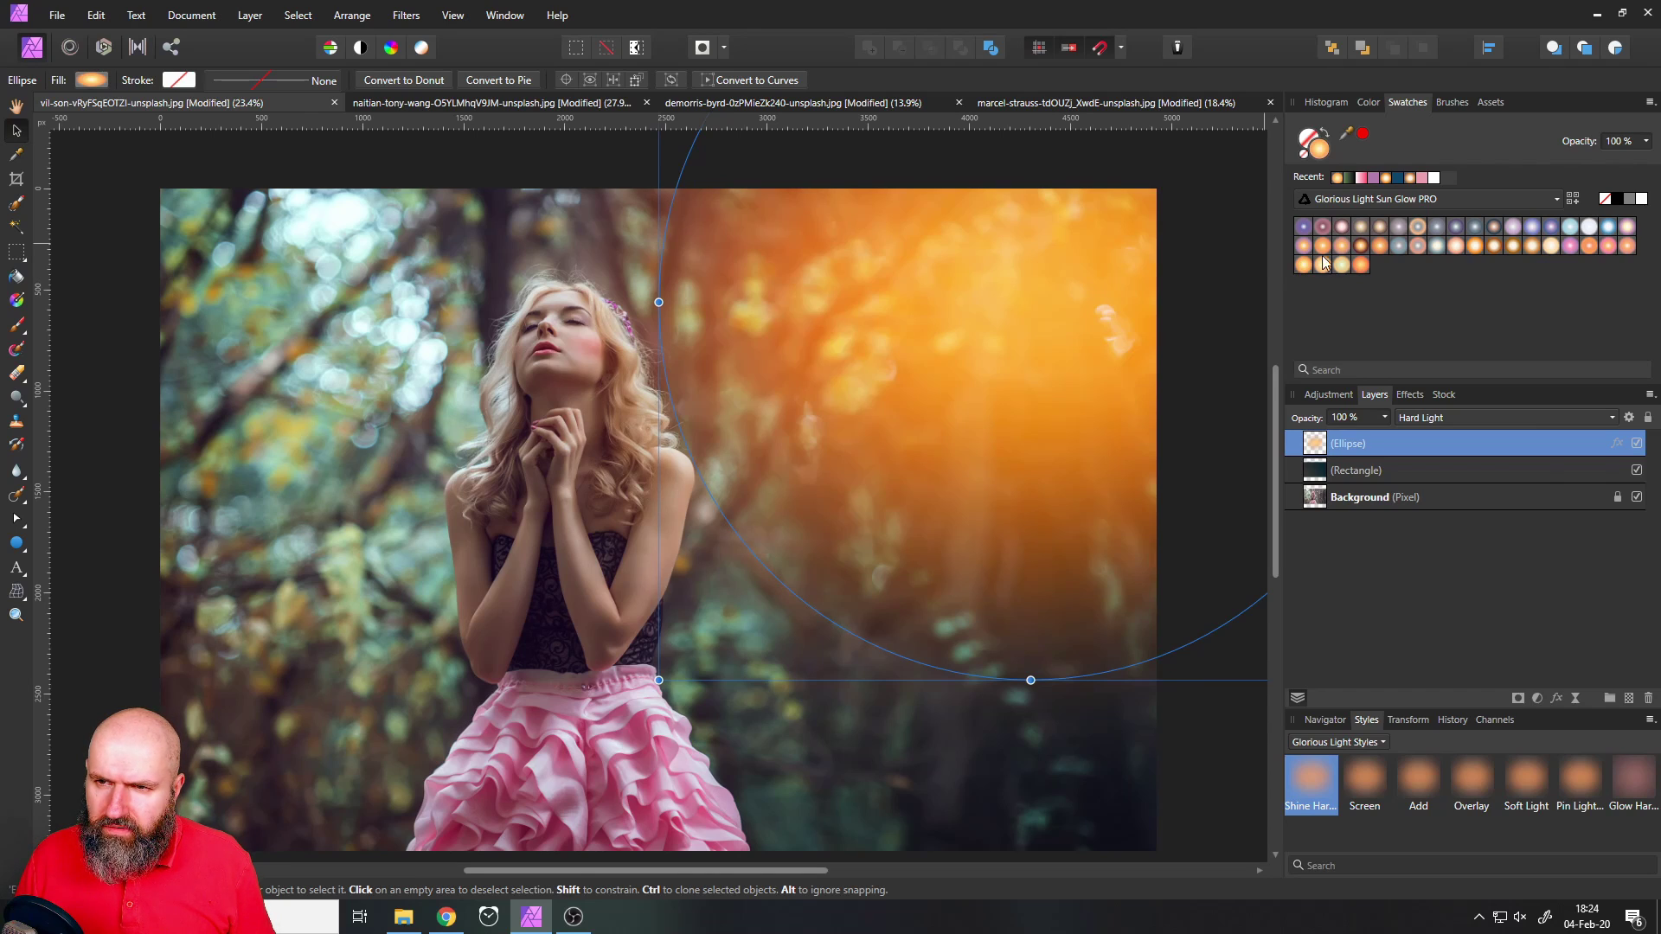
{"action": "left_click", "coordinate": [1322, 252]}
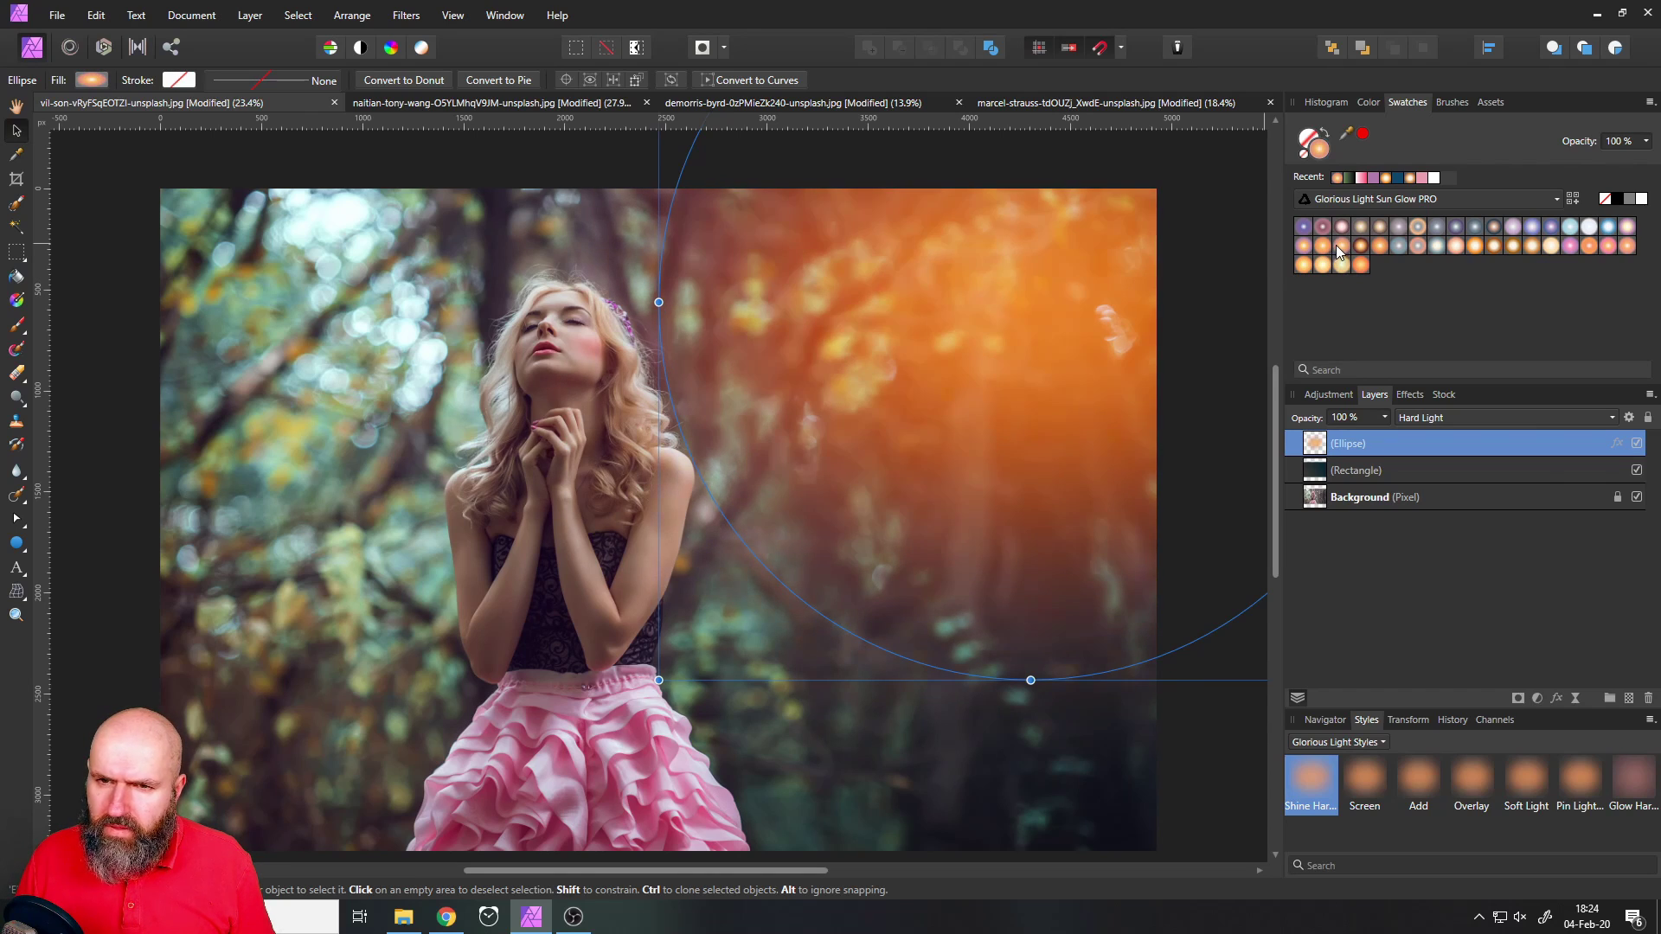
{"action": "left_click", "coordinate": [1398, 227]}
{"action": "left_click", "coordinate": [1418, 227]}
Settle the glow on a bright yellow-orange swatch and raise it higher over the photo
{"action": "left_click", "coordinate": [1485, 208]}
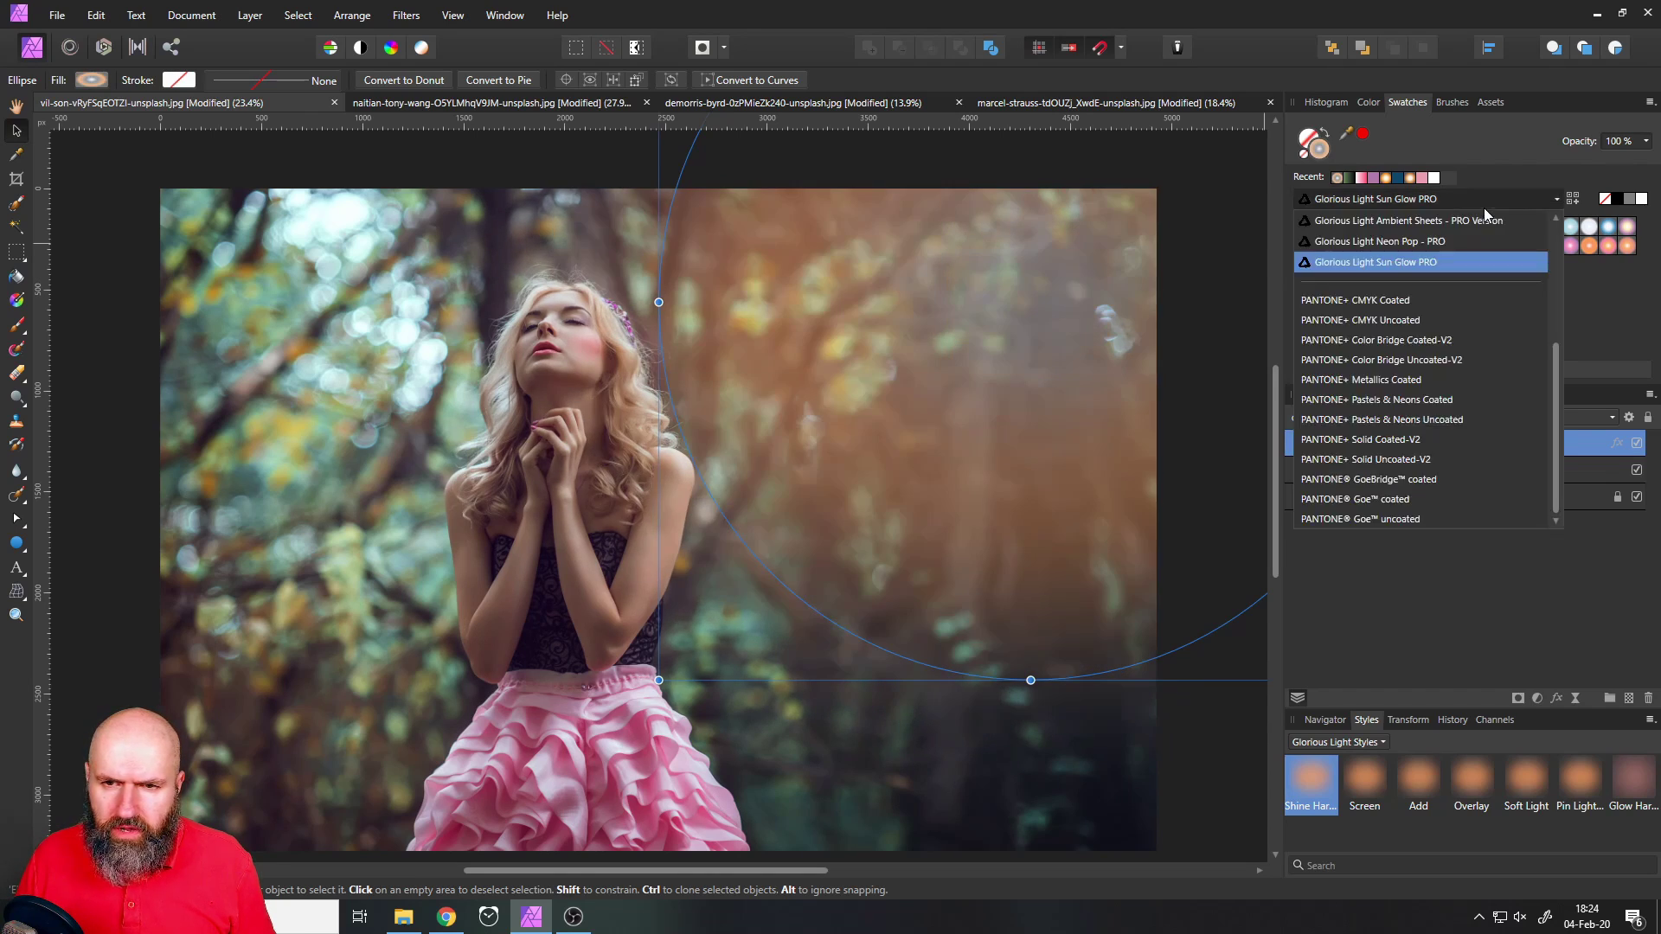
{"action": "left_click", "coordinate": [1485, 201]}
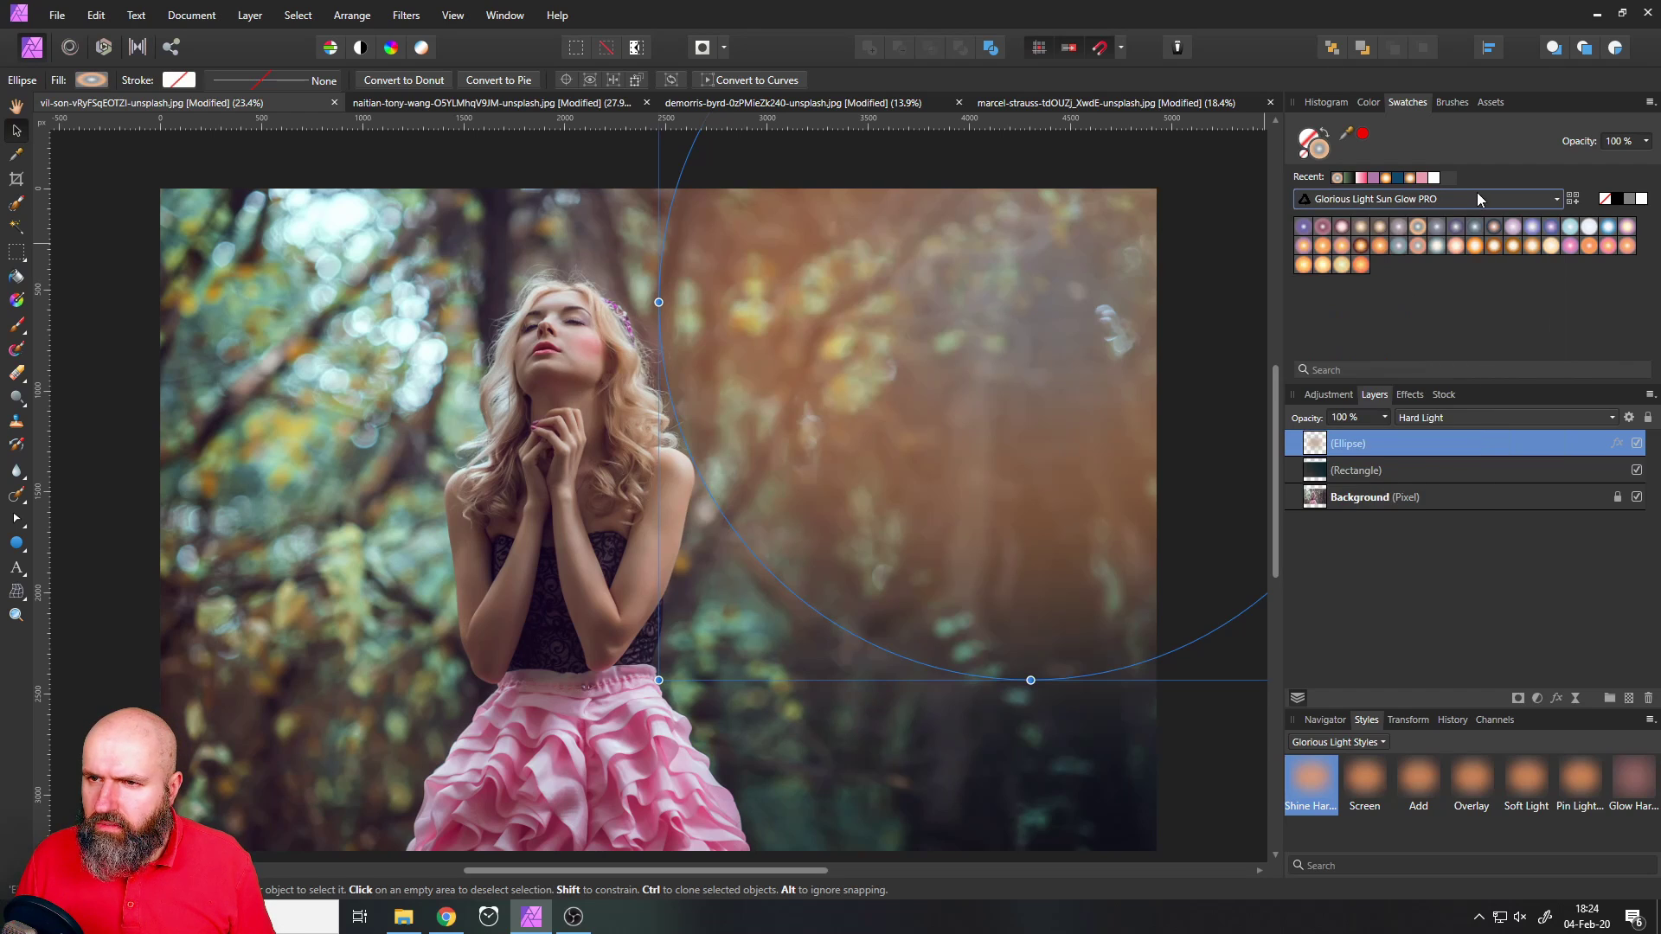
{"action": "left_click", "coordinate": [1436, 228]}
{"action": "left_click", "coordinate": [1378, 246]}
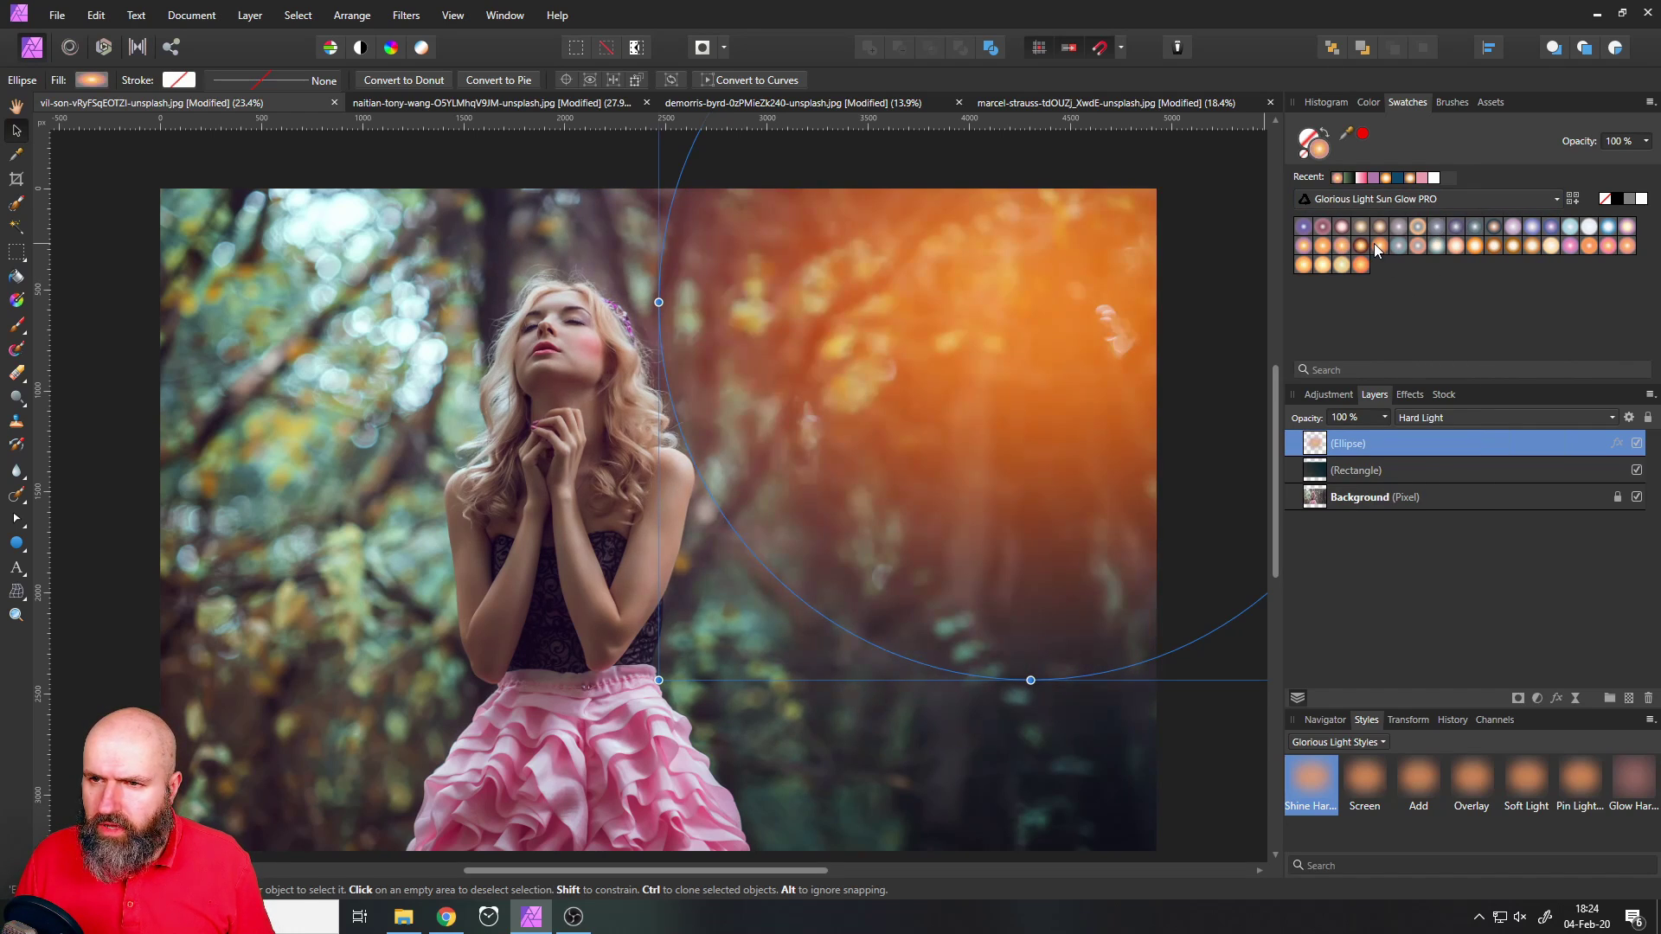
{"action": "left_click", "coordinate": [1326, 250]}
{"action": "left_click", "coordinate": [1295, 267]}
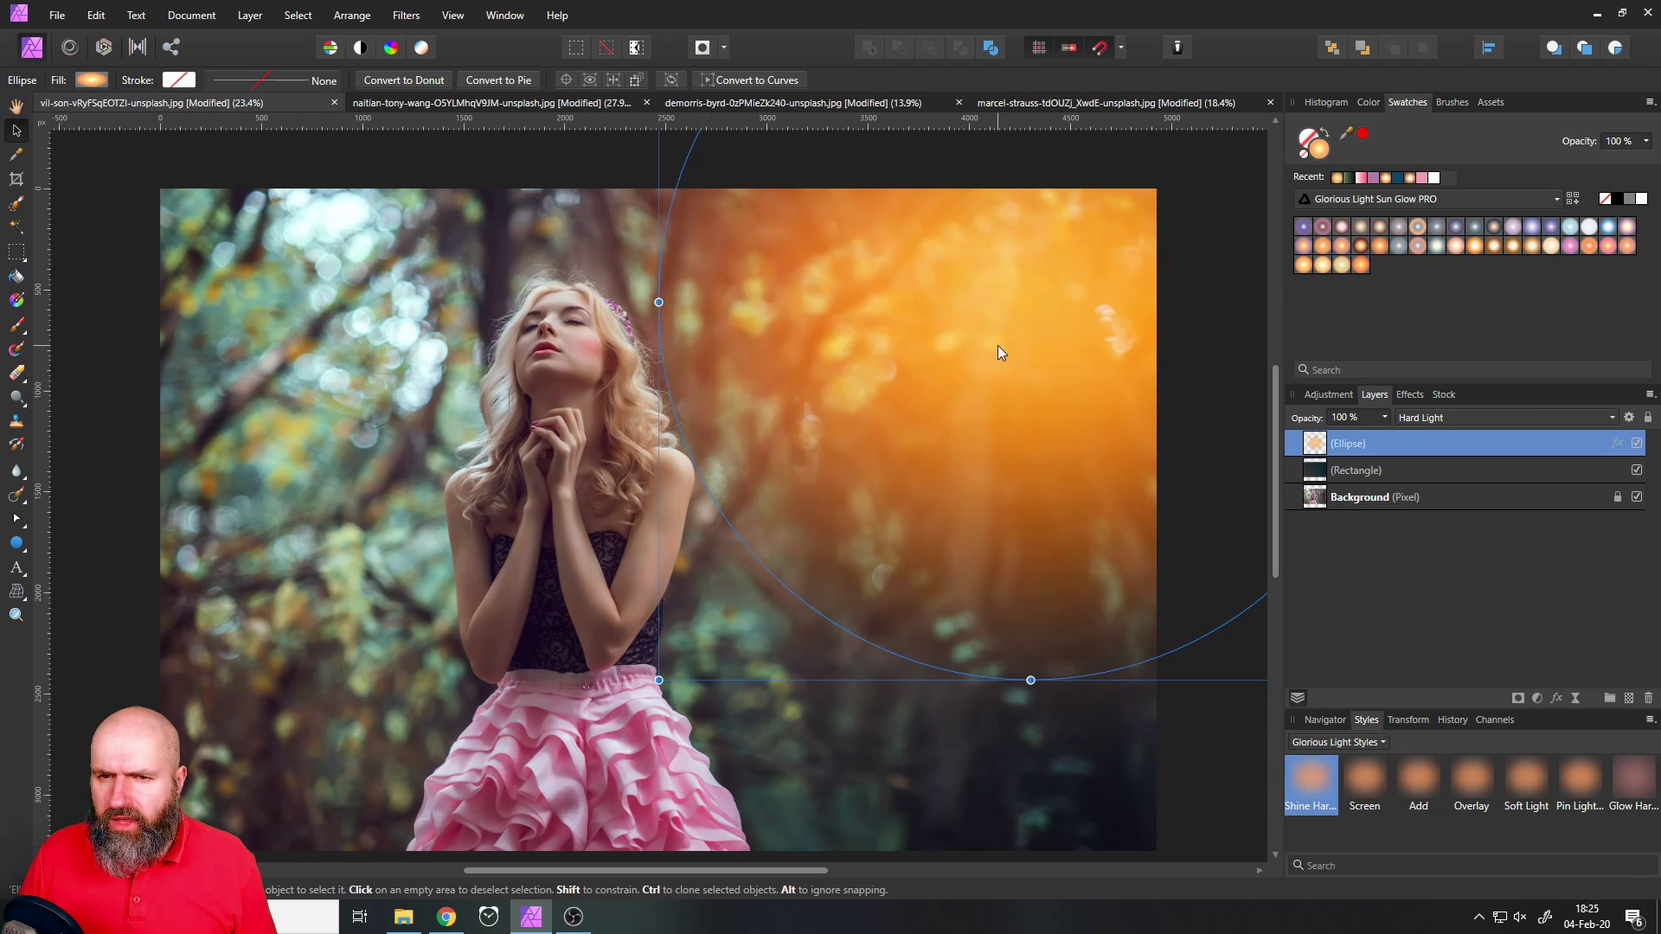
{"action": "left_click_drag", "start_coordinate": [998, 345], "coordinate": [993, 278]}
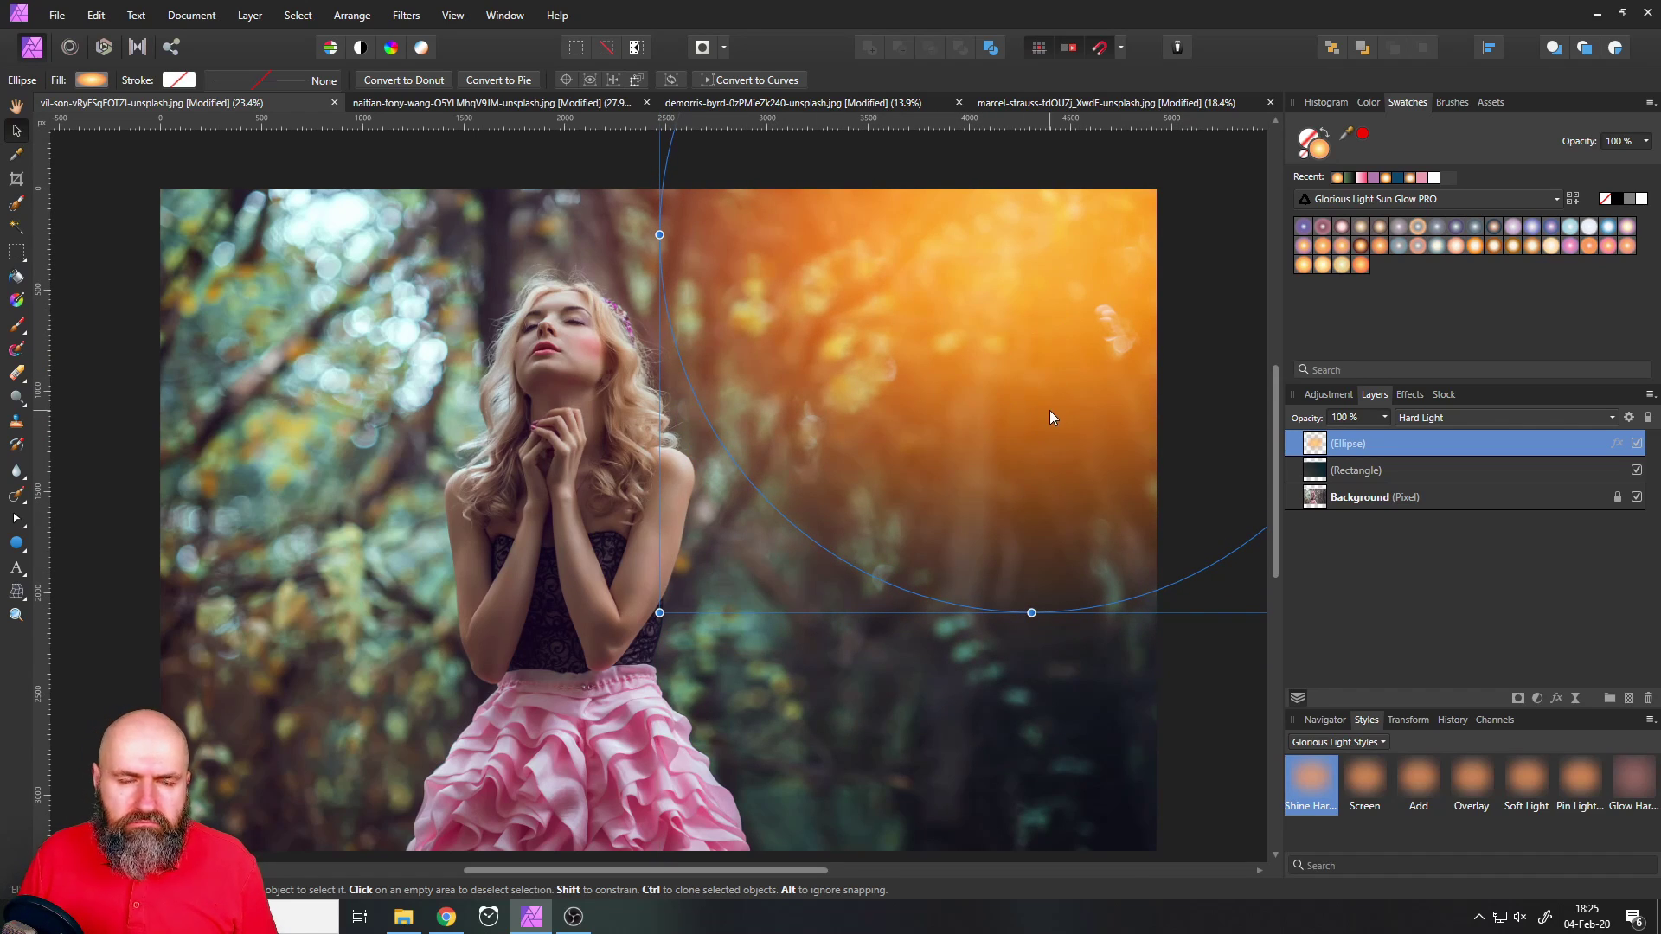
{"action": "scroll", "coordinate": [588, 459], "scroll_direction": "down", "scroll_amount": 1}
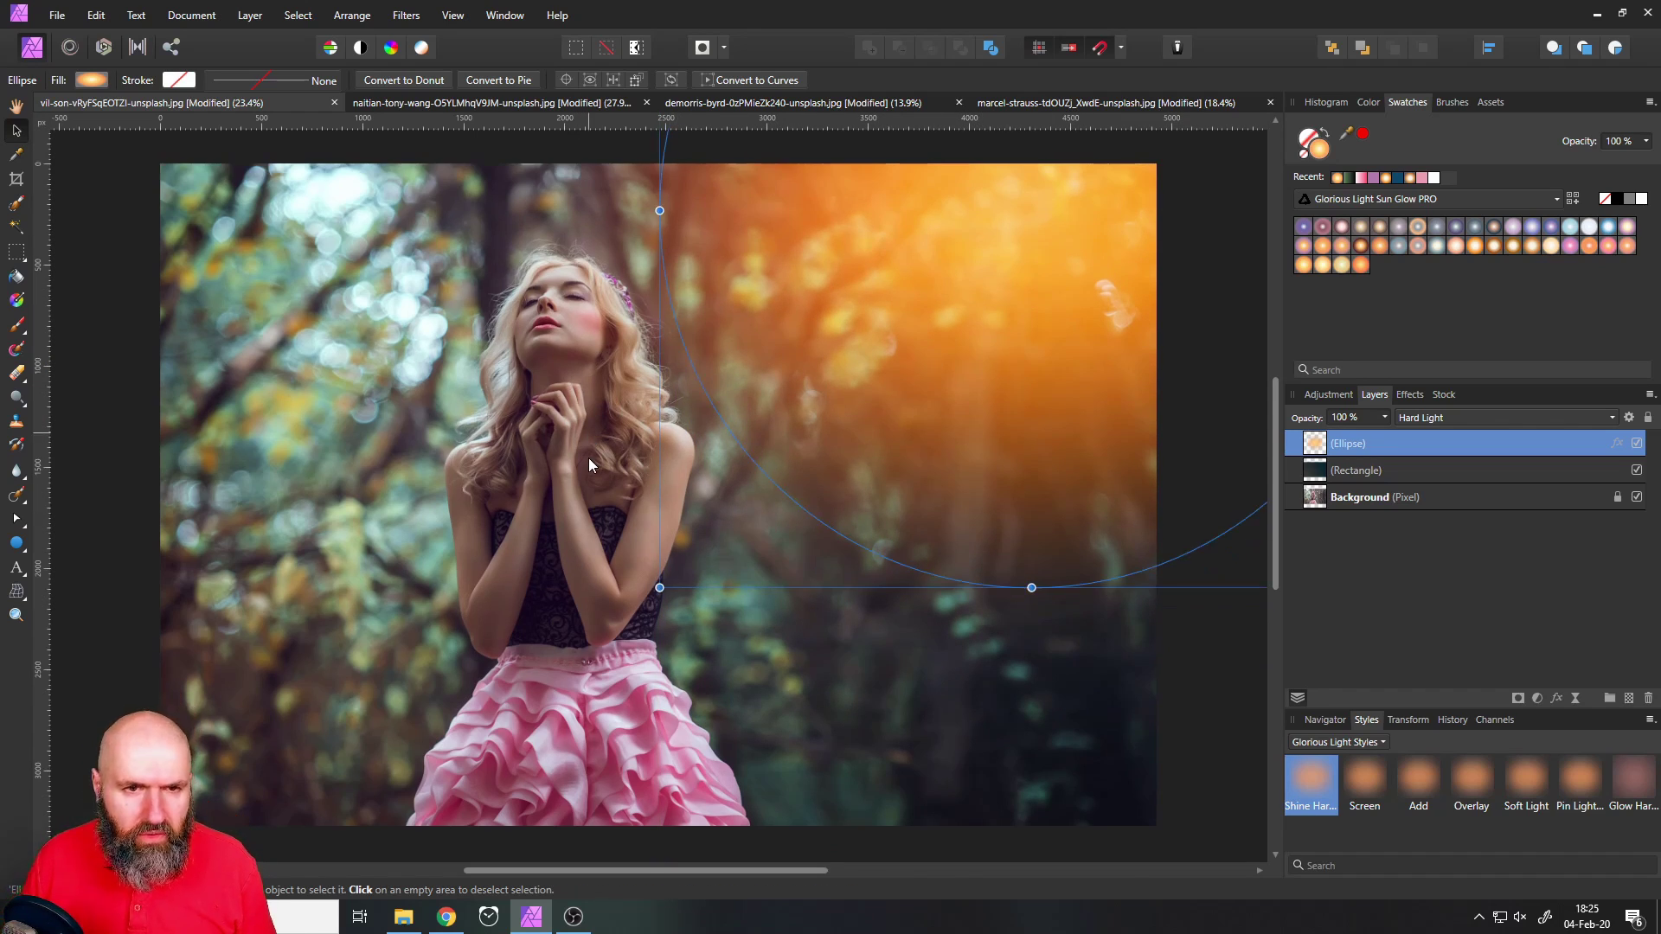
Convert the document format to RGB/16, then nudge the glow ellipse slightly
{"action": "left_click", "coordinate": [192, 17]}
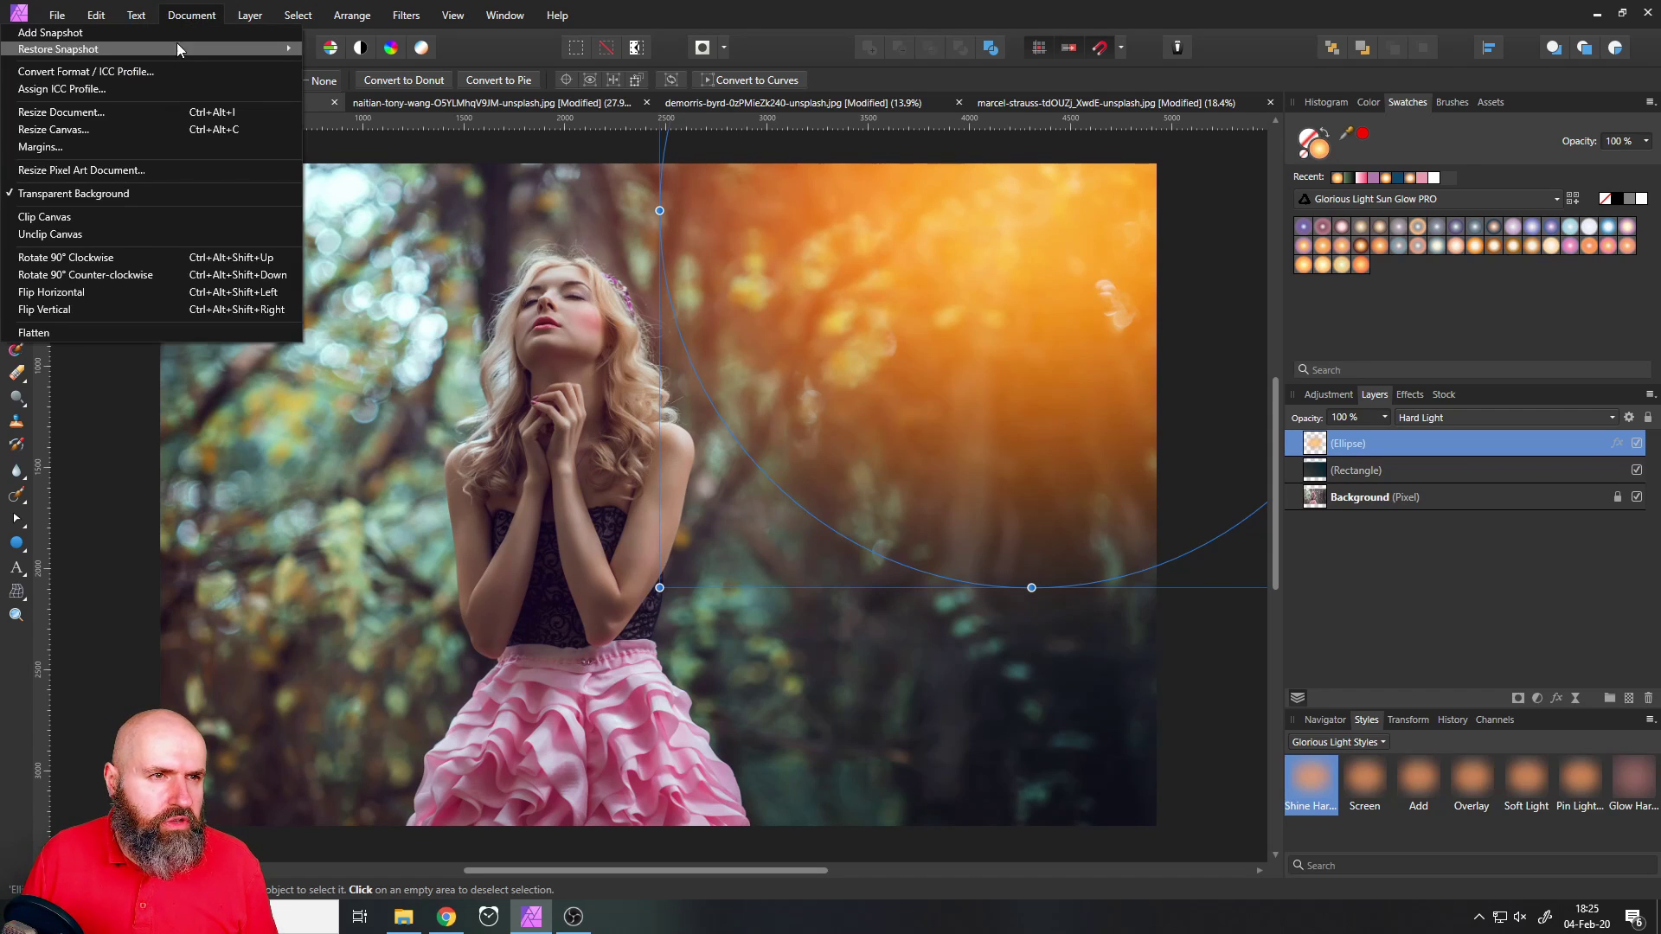
{"action": "left_click", "coordinate": [159, 70]}
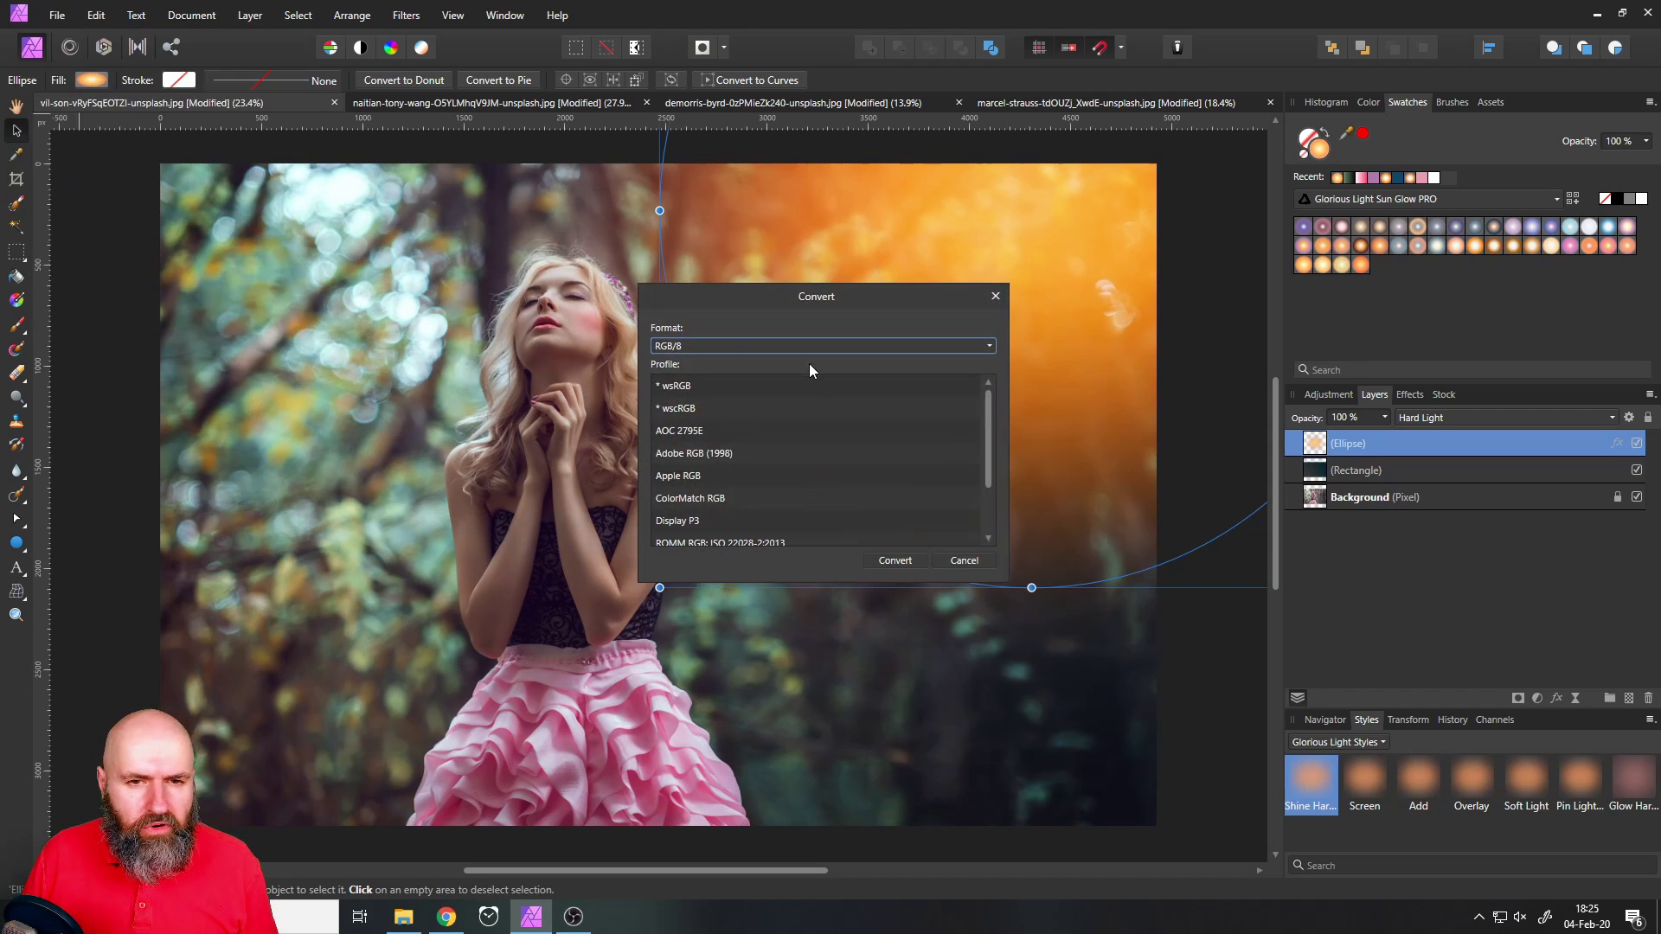
{"action": "left_click", "coordinate": [740, 346]}
{"action": "left_click", "coordinate": [686, 385]}
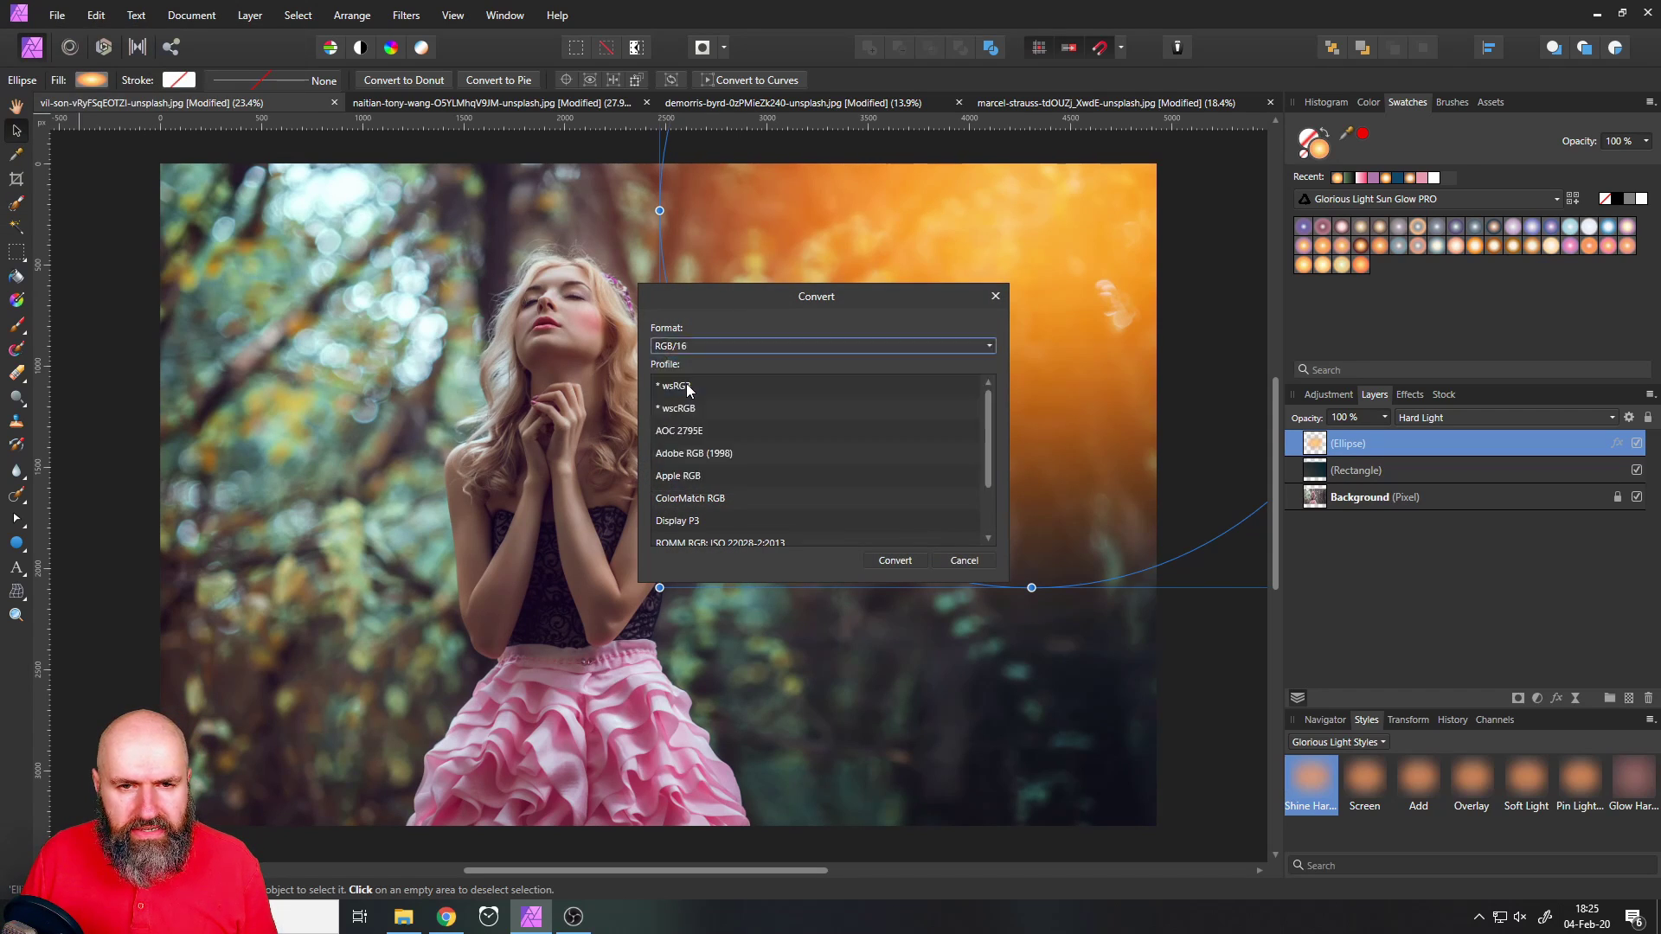
{"action": "left_click", "coordinate": [891, 559]}
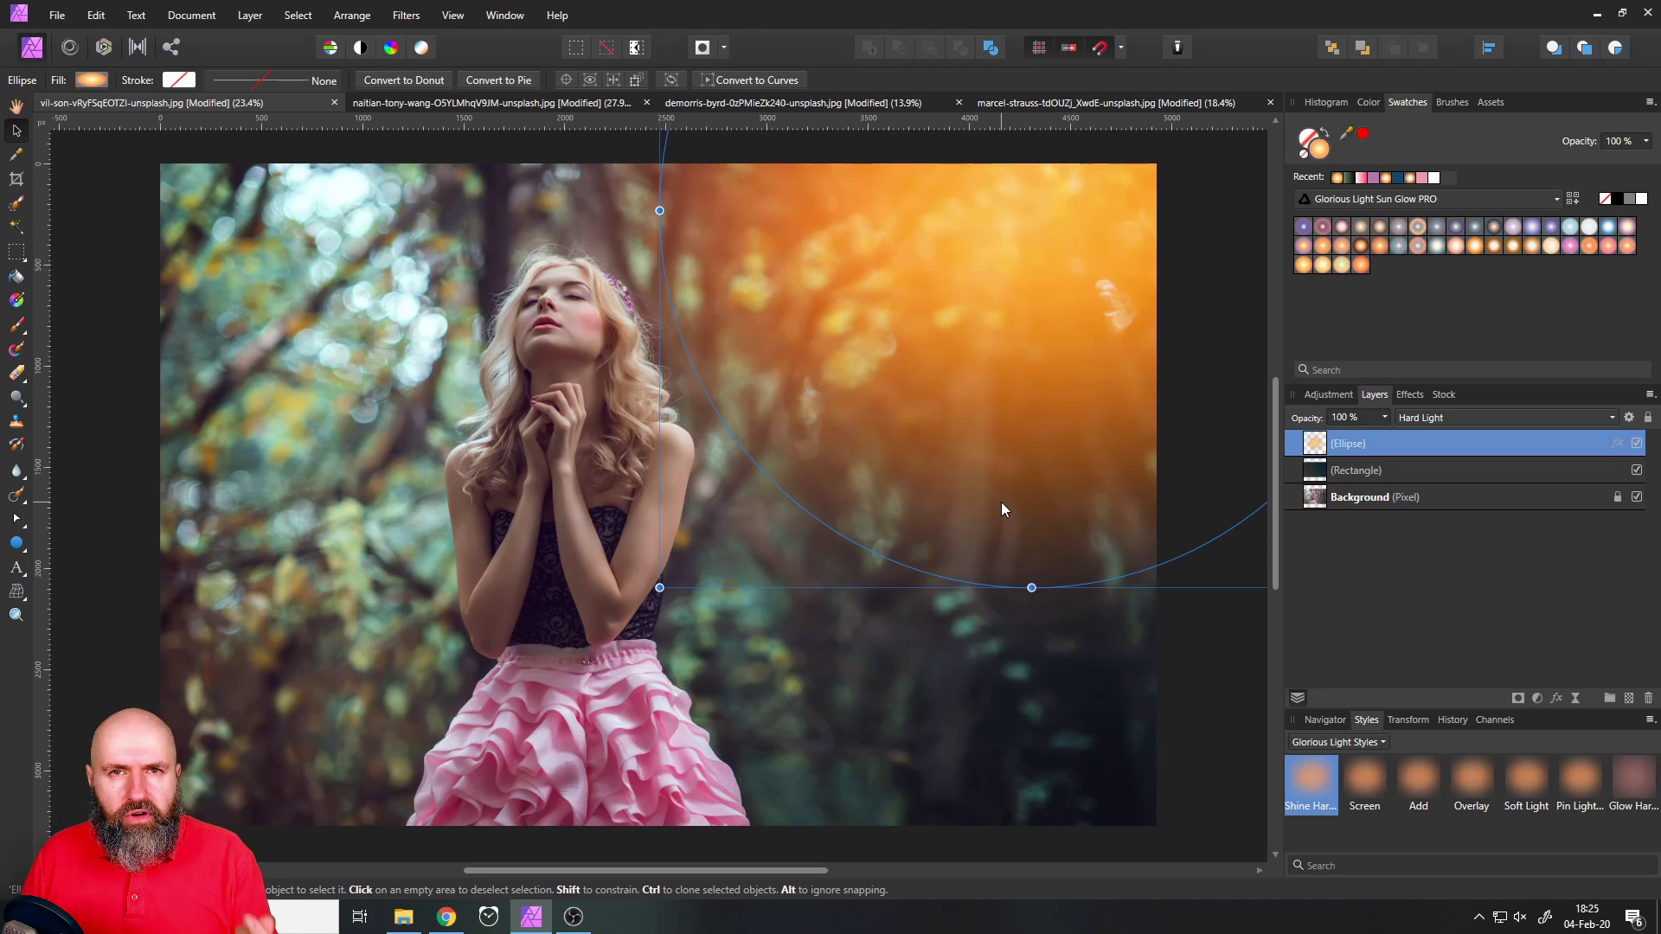
{"action": "mouse_move", "coordinate": [974, 391]}
{"action": "left_mouse_down"}
{"action": "mouse_move", "coordinate": [964, 361]}
{"action": "mouse_move", "coordinate": [960, 395]}
{"action": "left_mouse_up"}
Select the rectangle tint, switch to Oli's Mythical Gradients and try teal, blue, purple and magenta fills
{"action": "left_click", "coordinate": [346, 541]}
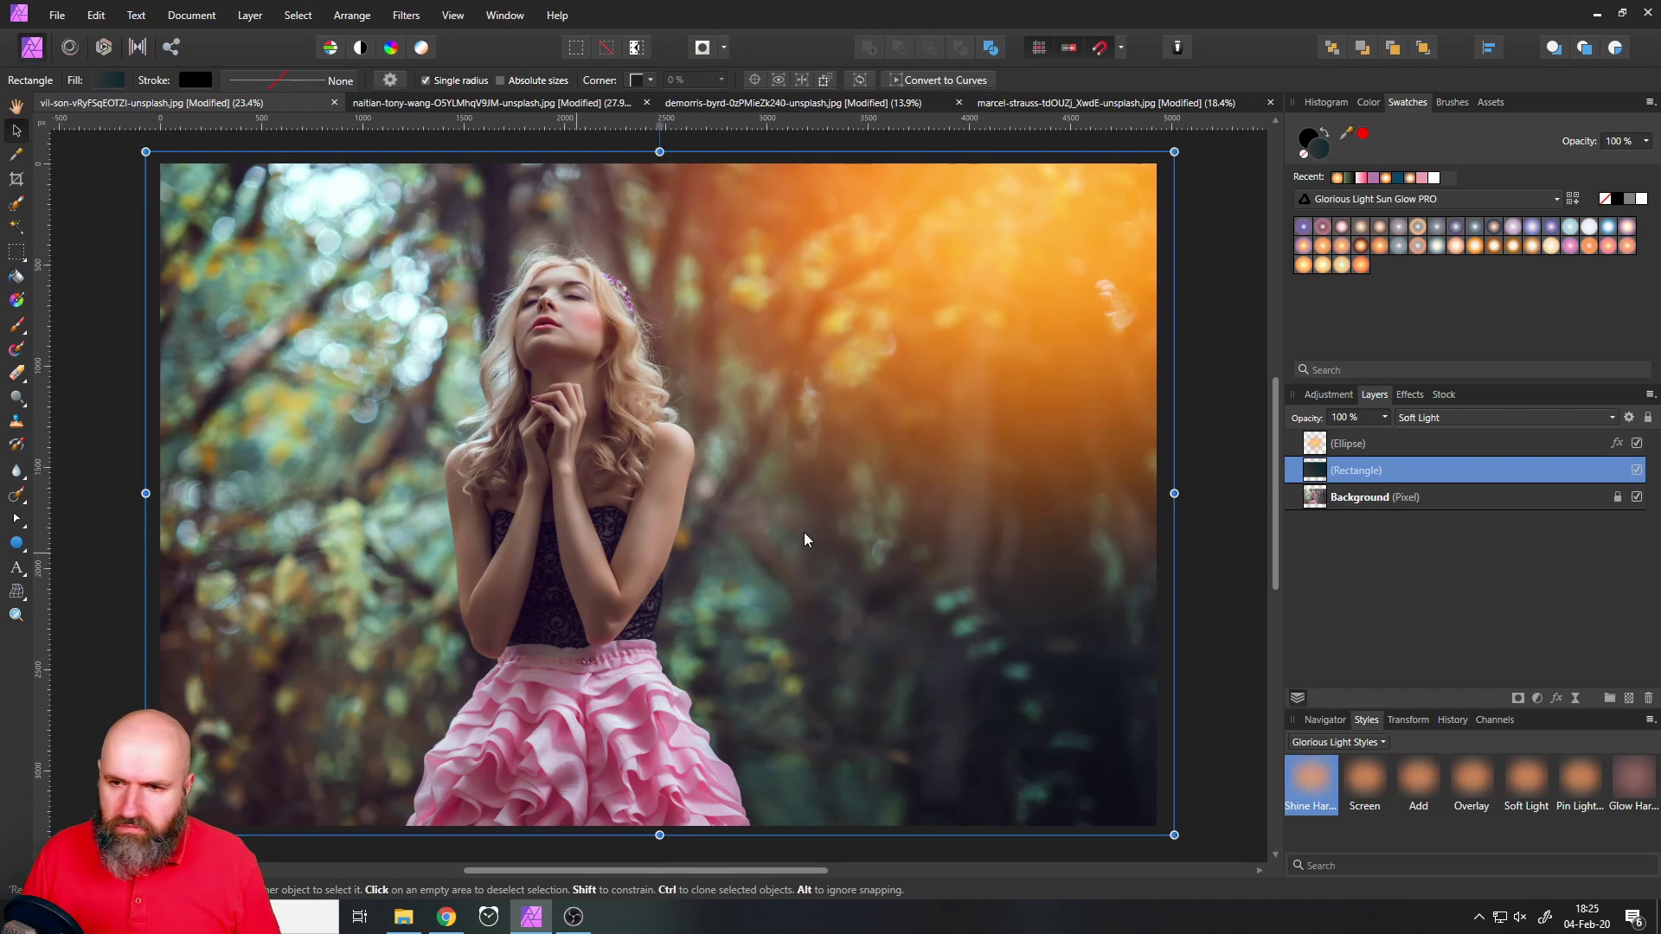
{"action": "left_click", "coordinate": [1401, 200]}
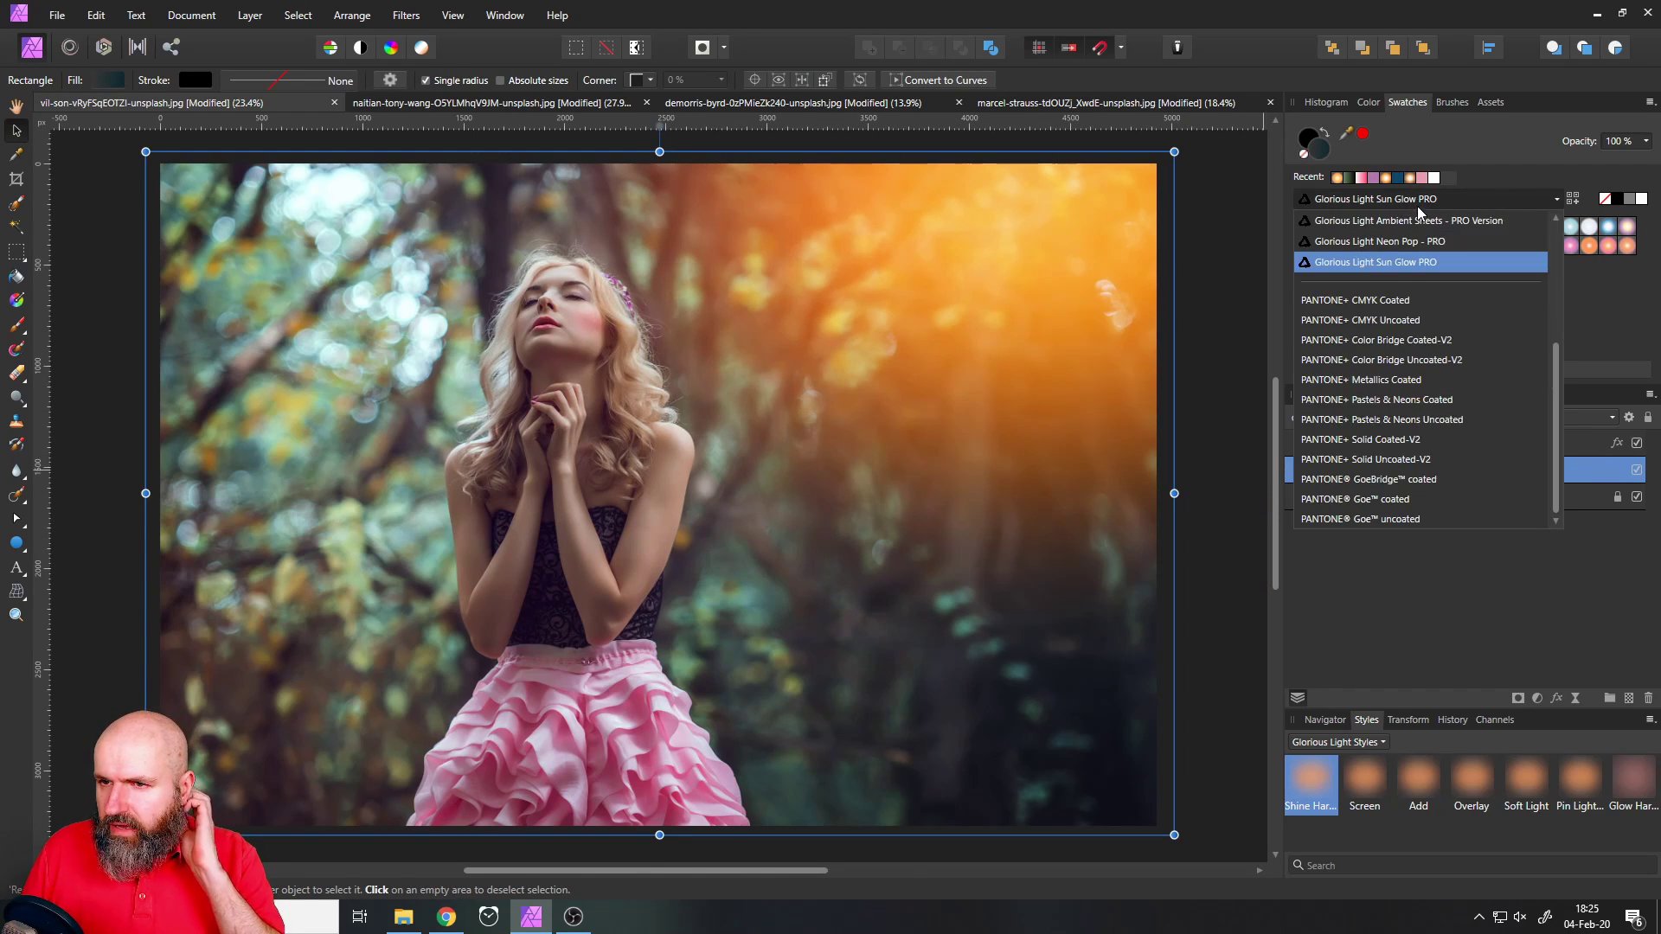
{"action": "scroll", "coordinate": [1413, 264], "scroll_direction": "up", "scroll_amount": 1}
{"action": "left_click", "coordinate": [1398, 263]}
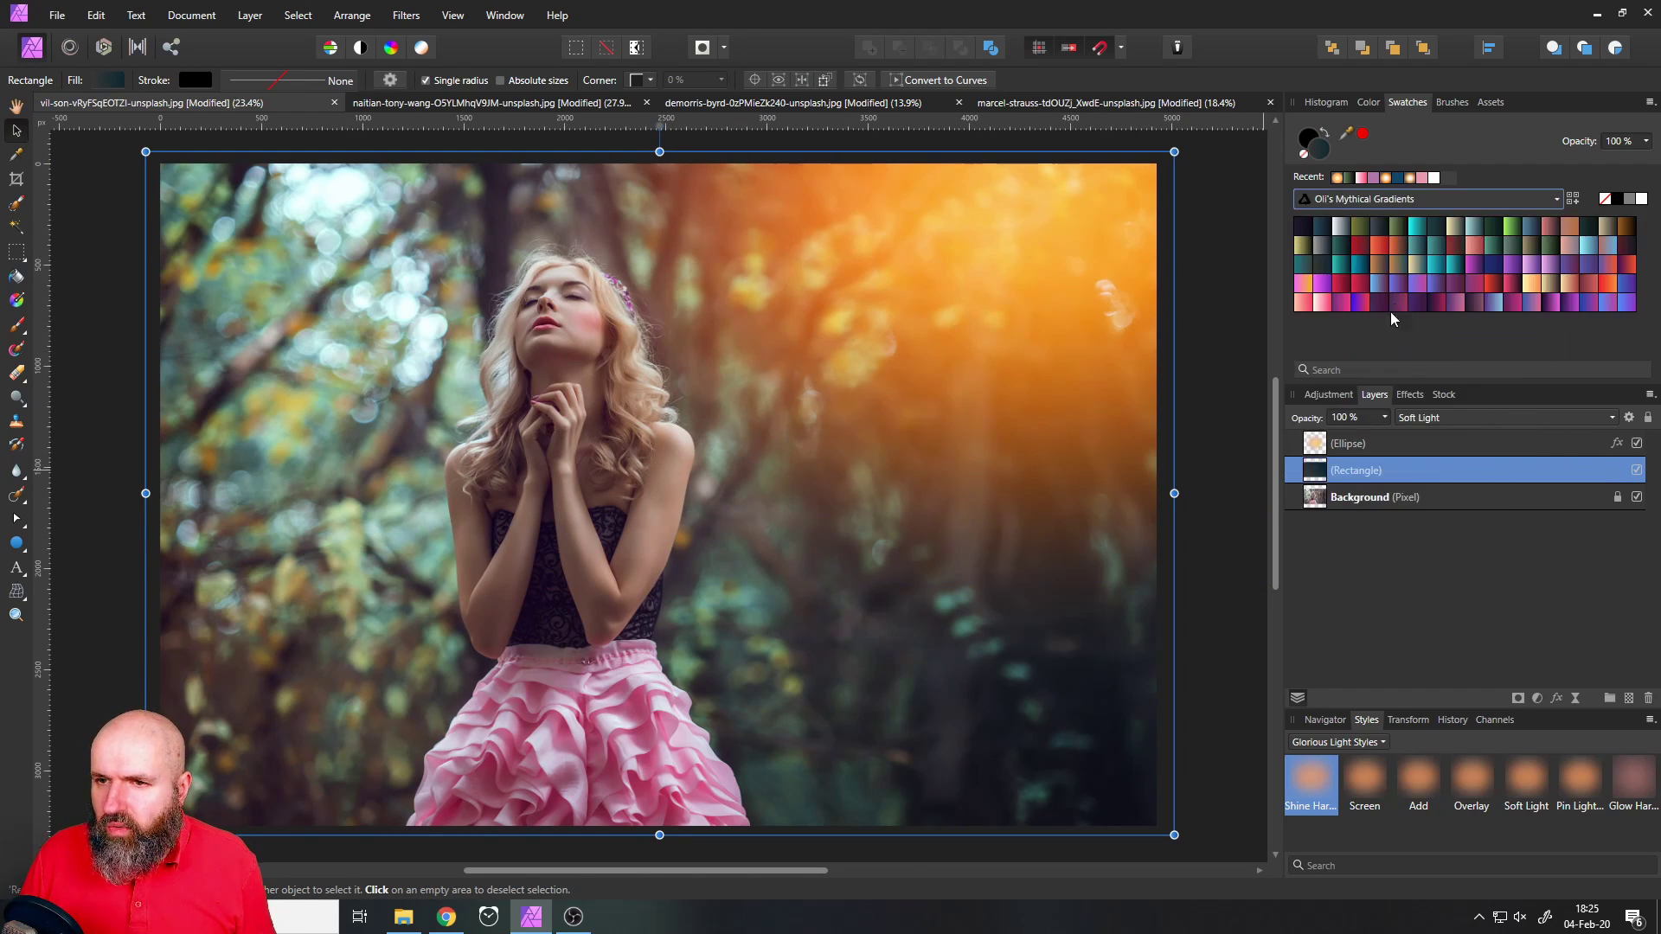
{"action": "left_click", "coordinate": [1300, 263]}
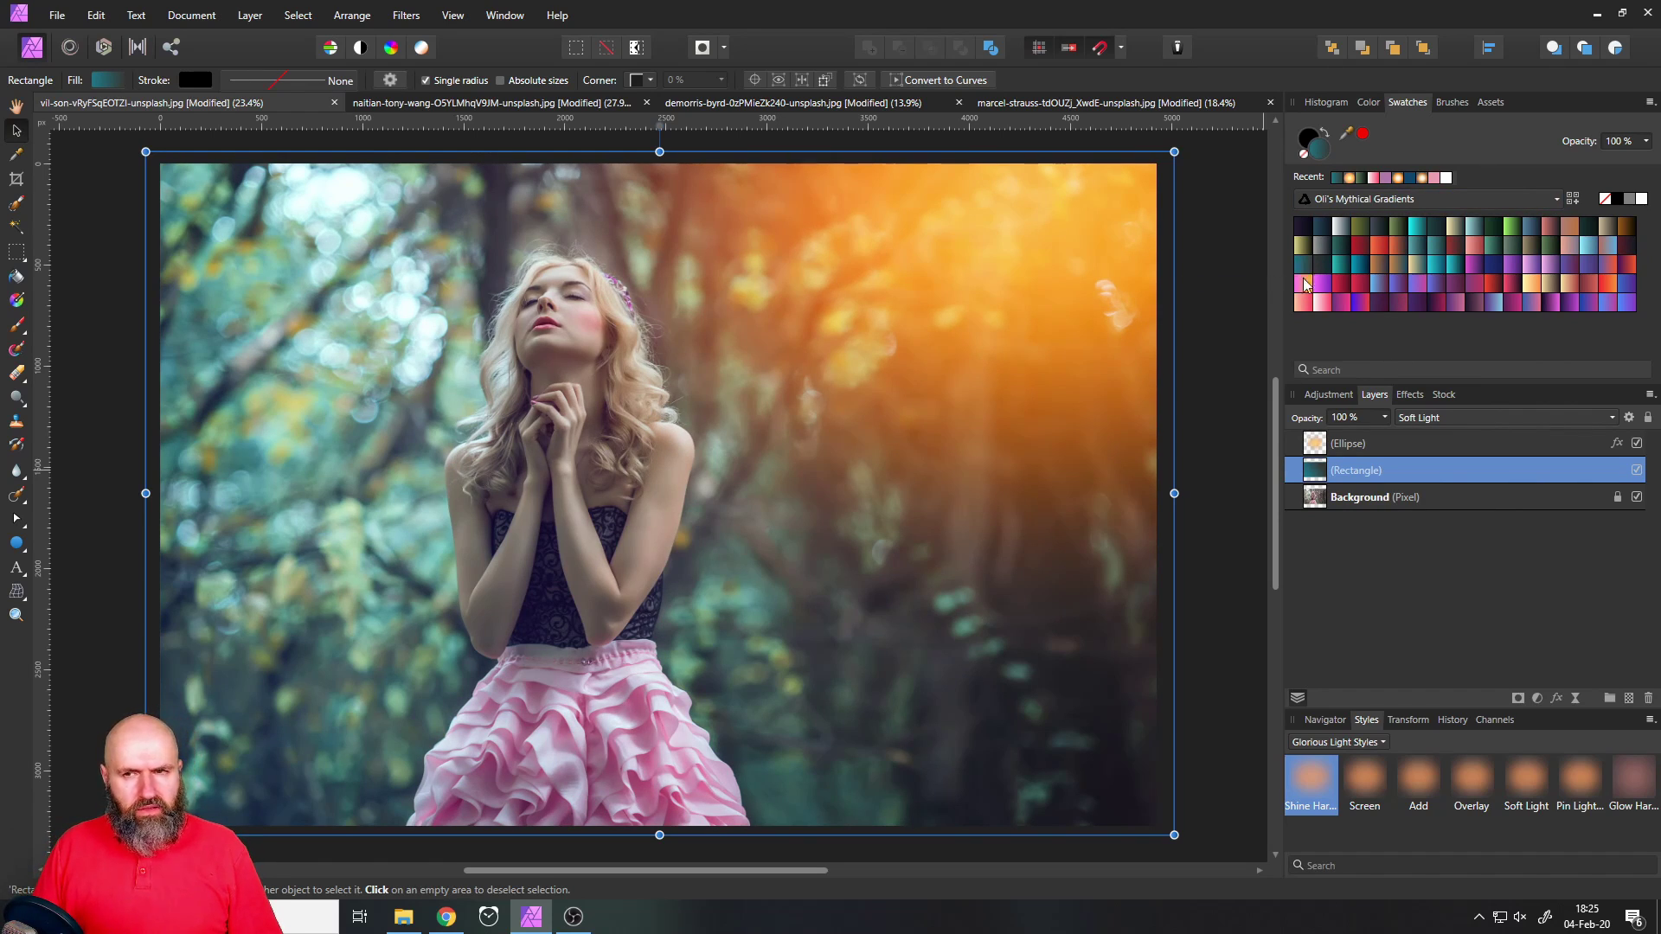
{"action": "left_click", "coordinate": [1601, 249]}
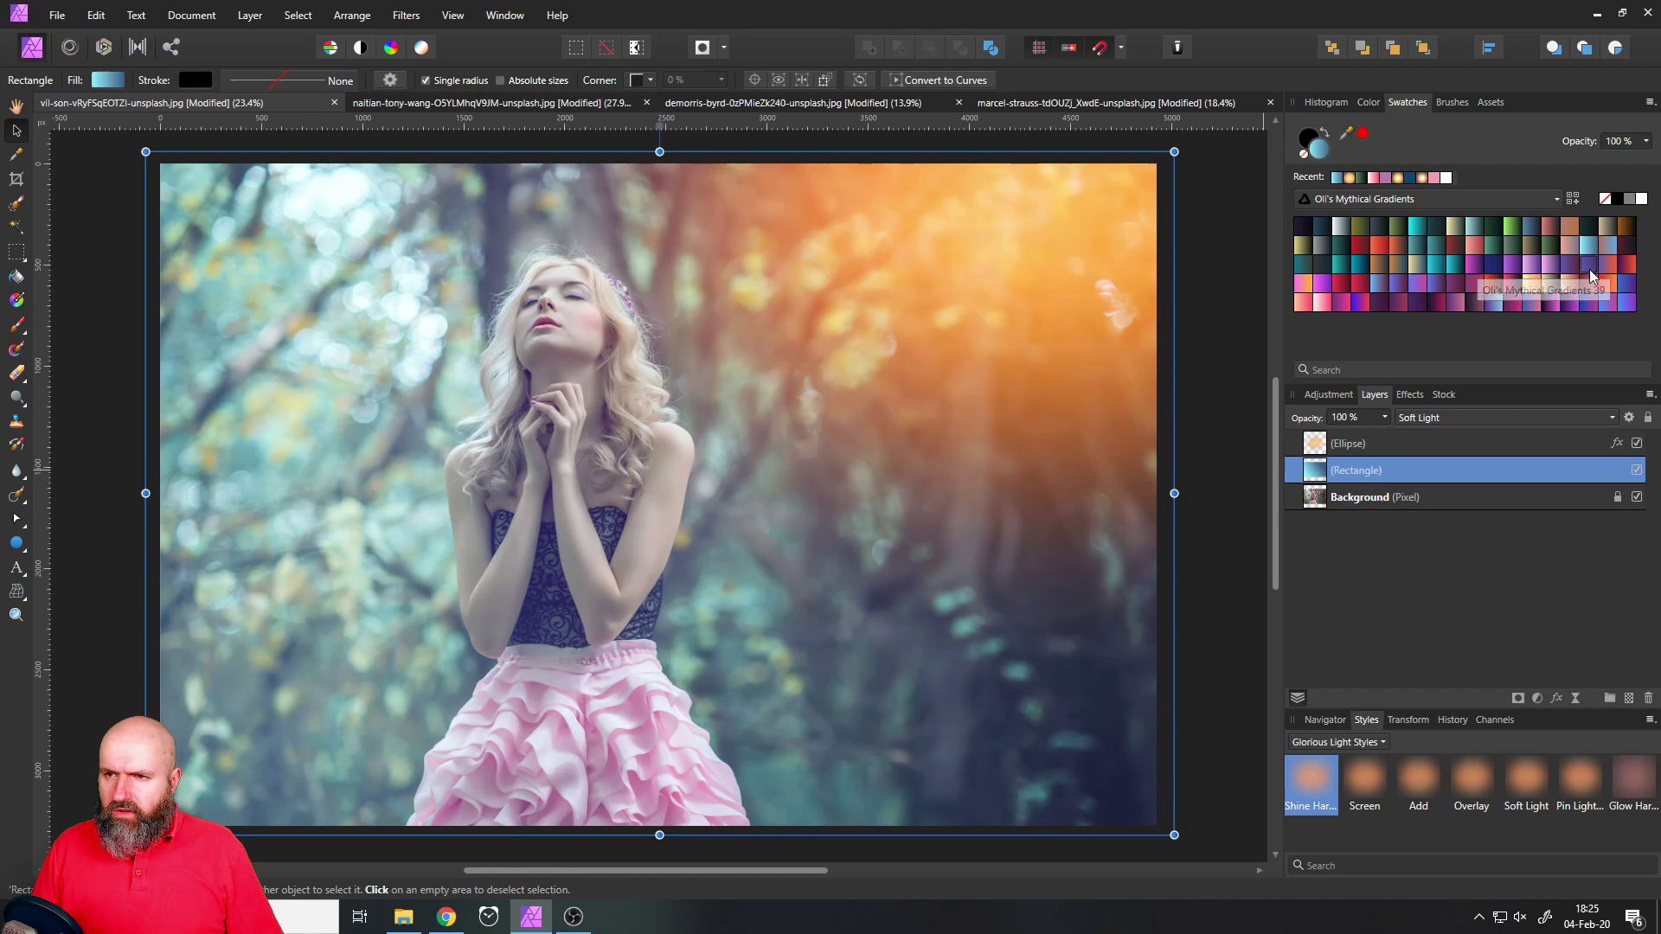
{"action": "left_click", "coordinate": [1605, 263]}
{"action": "left_click", "coordinate": [1604, 261]}
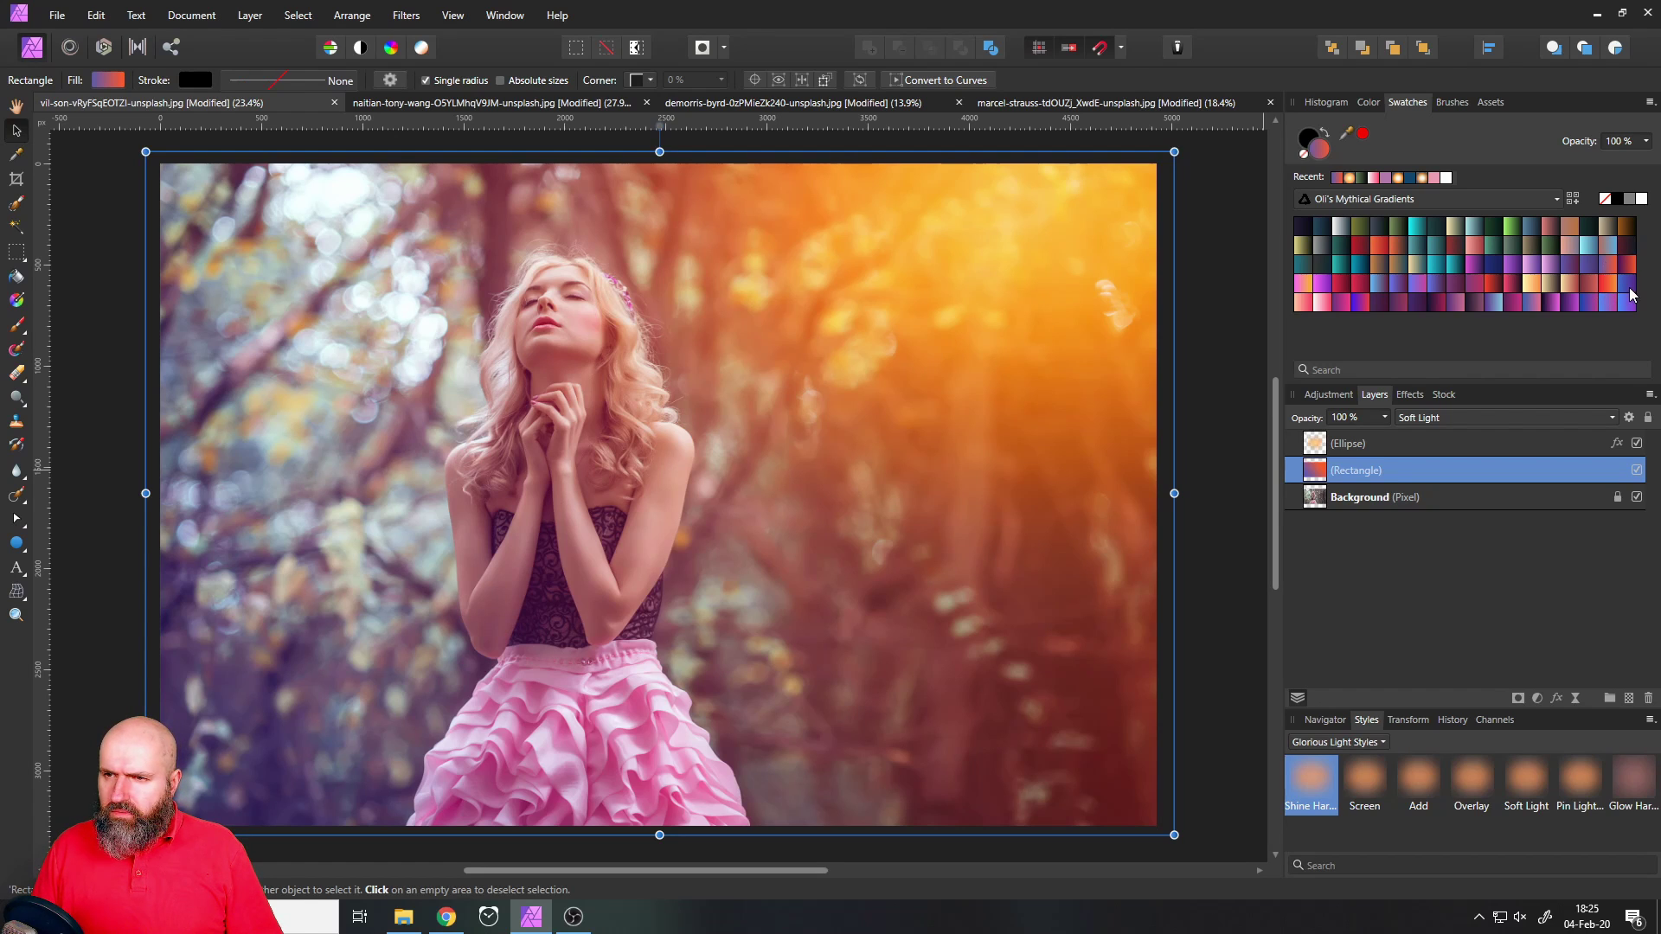
{"action": "left_click", "coordinate": [1627, 289]}
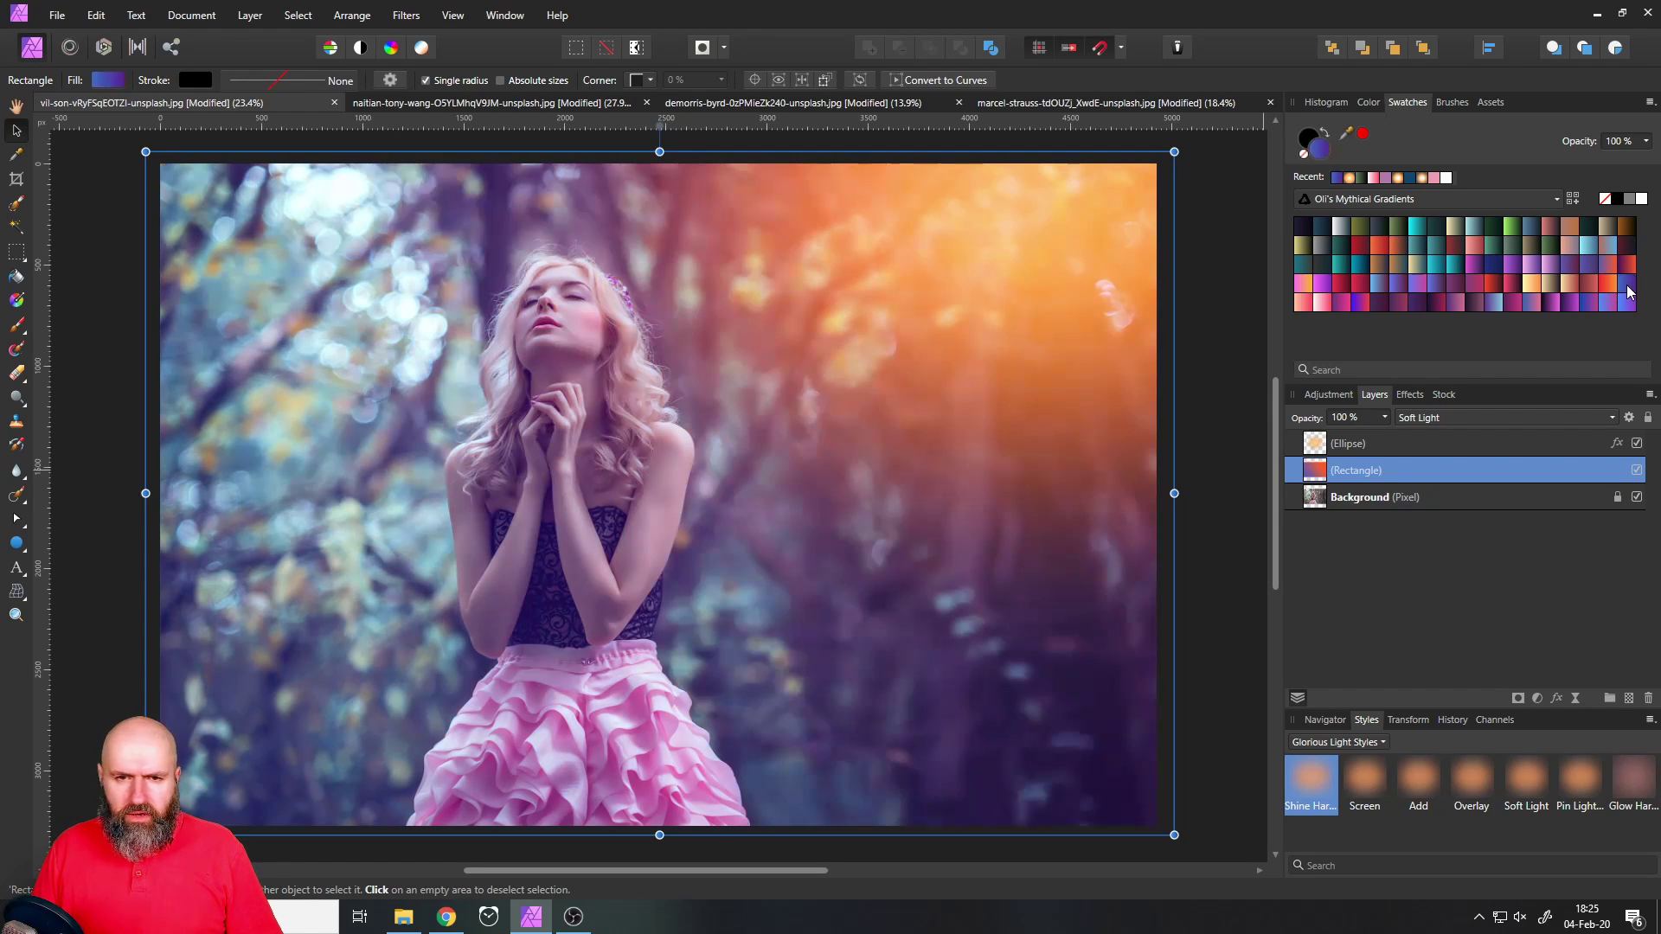
{"action": "left_click", "coordinate": [1567, 300]}
{"action": "left_click", "coordinate": [1566, 302]}
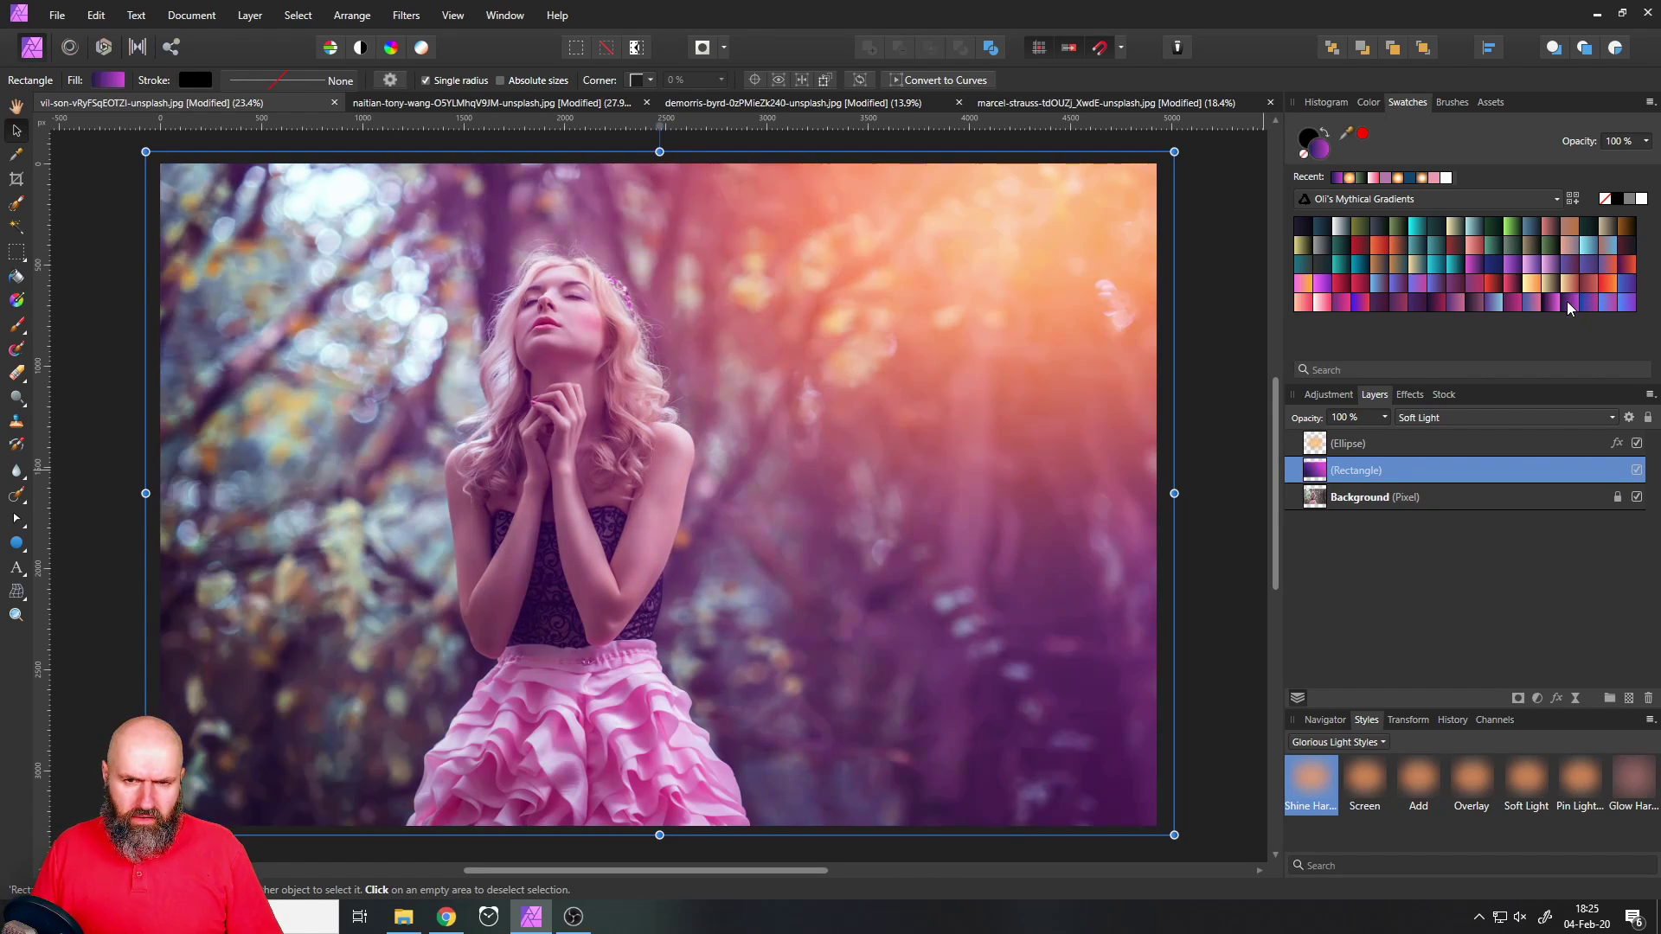
Compare teal, beige-gold, purple and green gradients, ending on a dark gradient fill
{"action": "left_click", "coordinate": [1425, 282]}
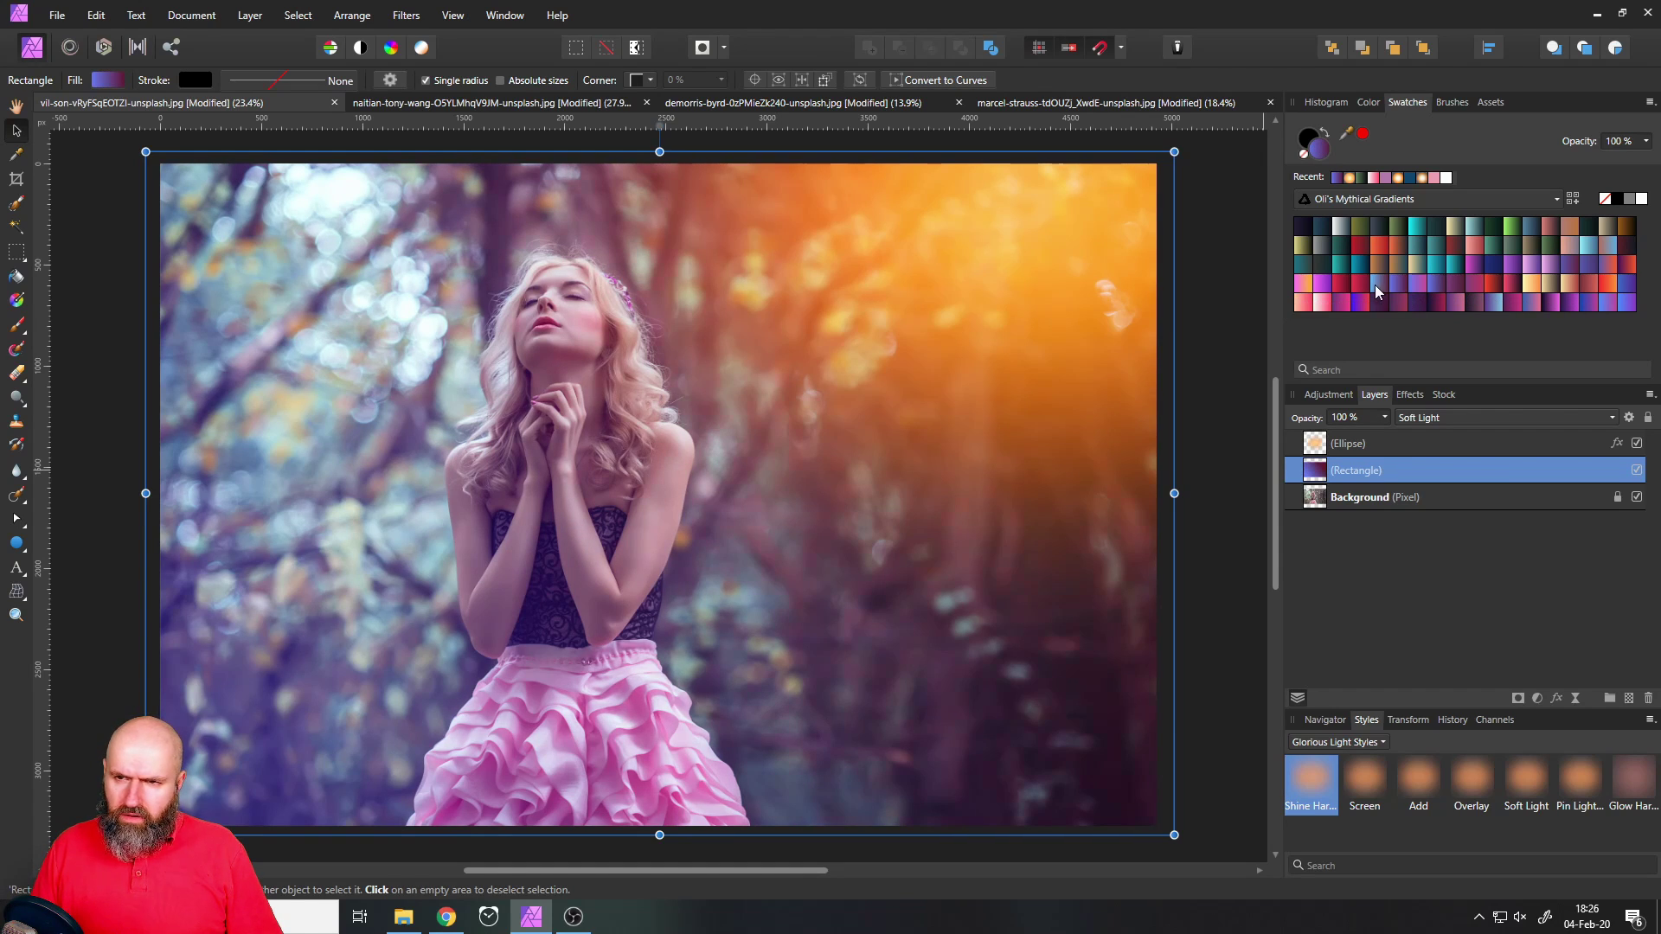
{"action": "left_click", "coordinate": [1303, 268]}
{"action": "left_click", "coordinate": [1300, 271]}
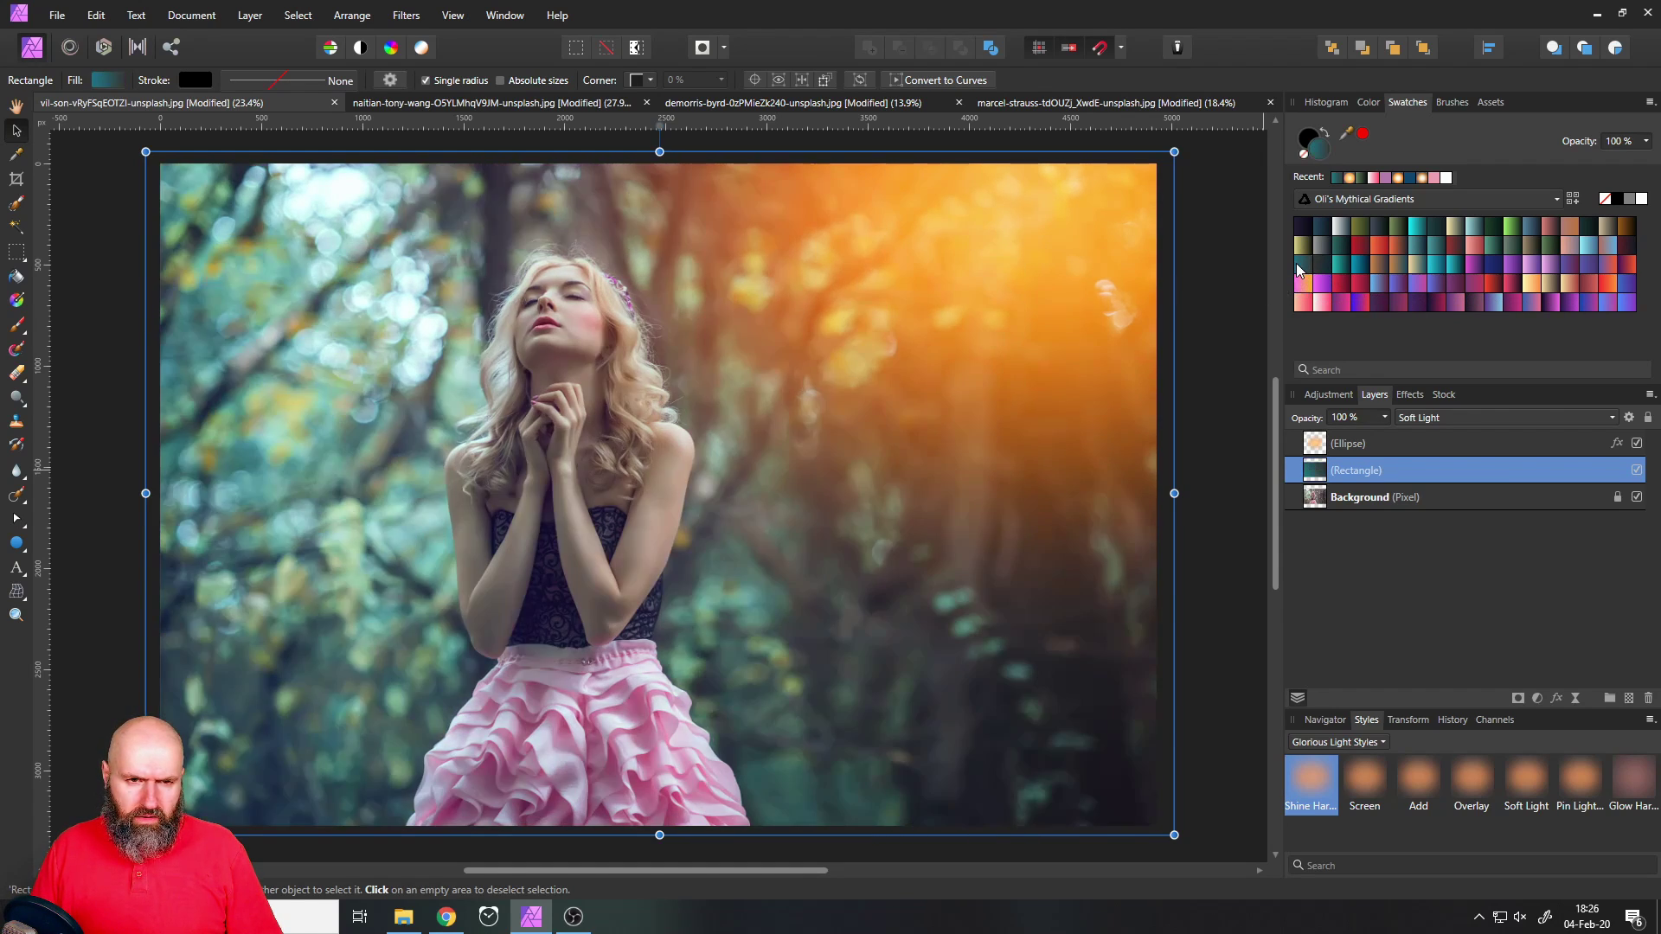
{"action": "left_click", "coordinate": [1351, 267]}
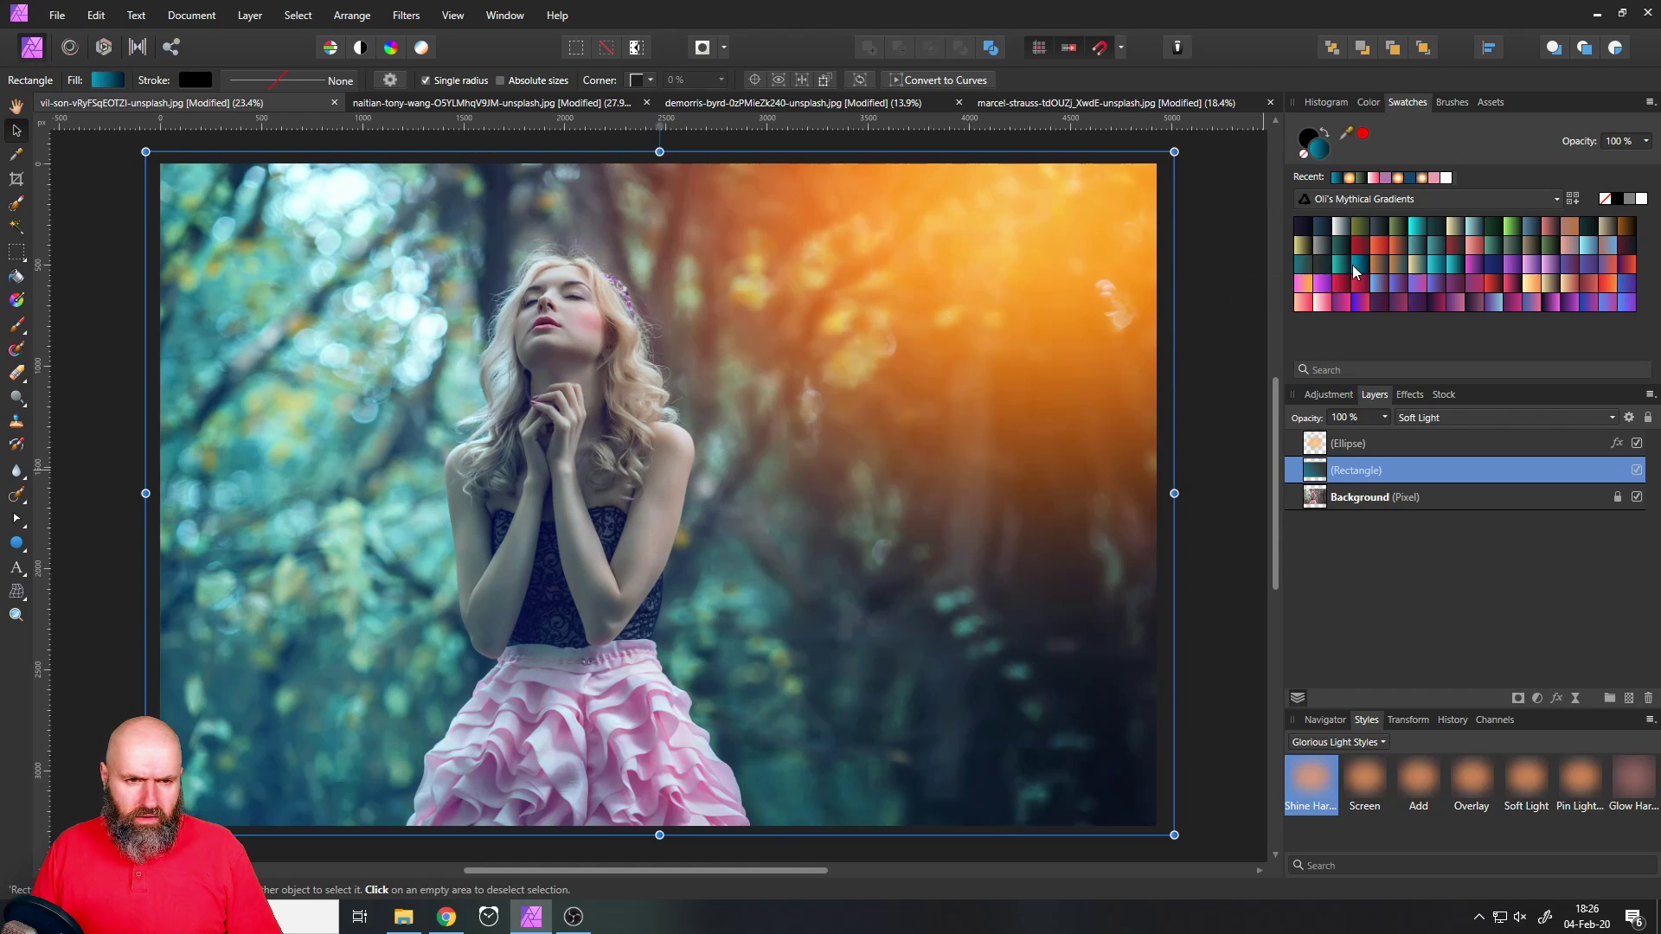
{"action": "left_click", "coordinate": [1424, 269]}
{"action": "left_click", "coordinate": [1454, 271]}
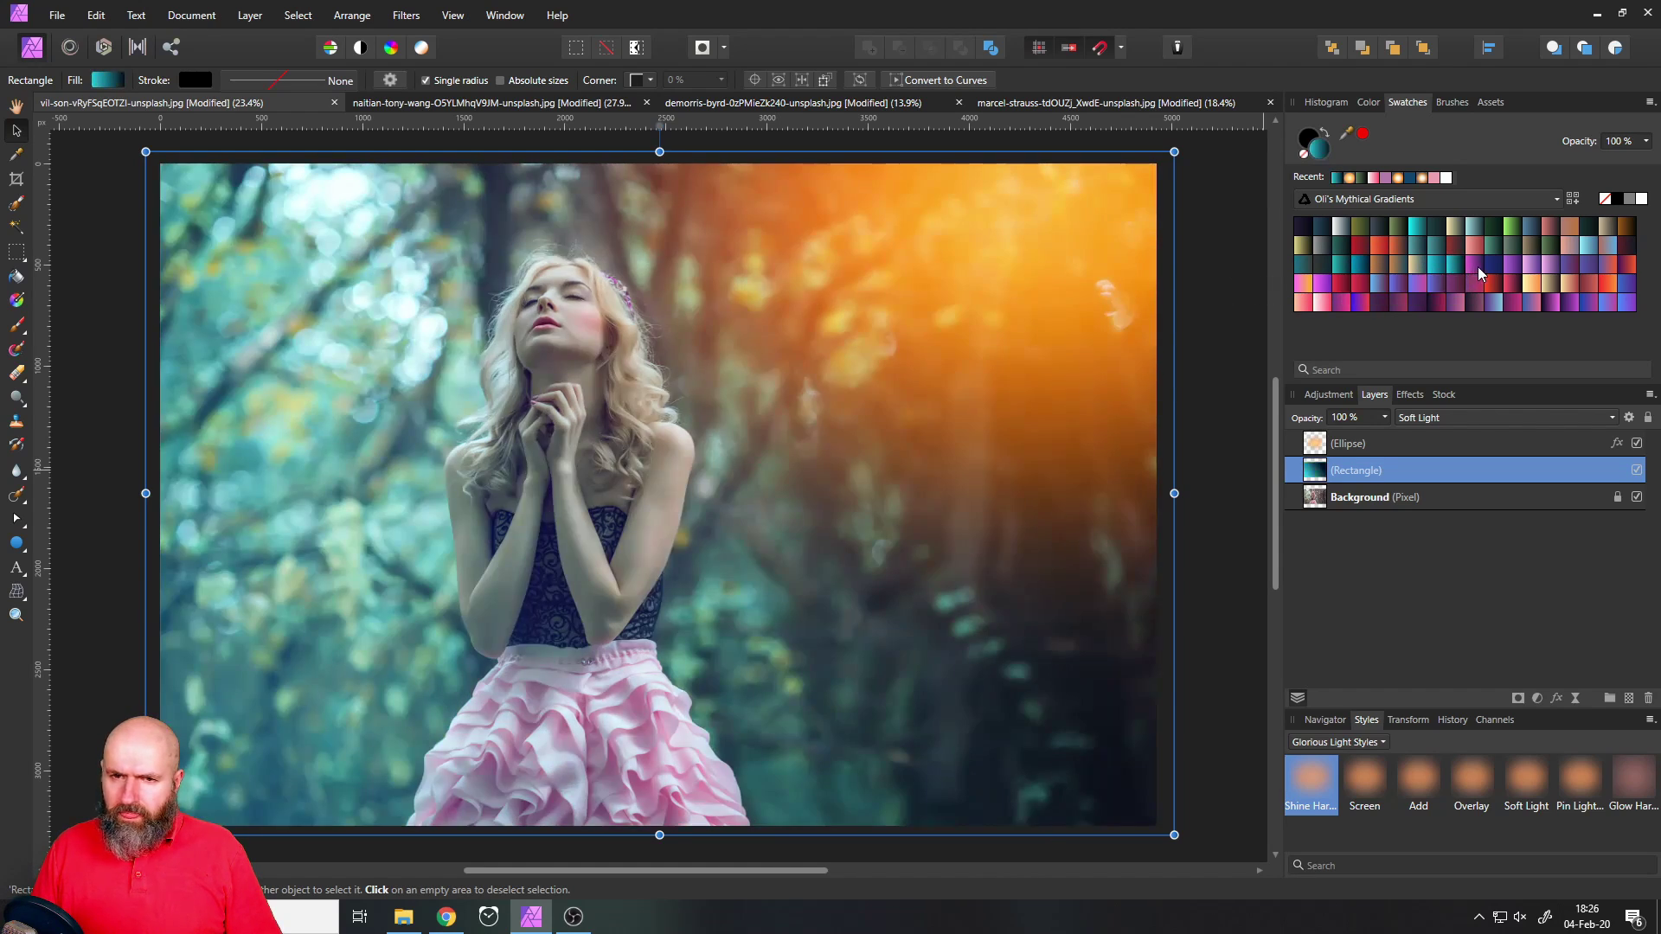
{"action": "left_click", "coordinate": [1476, 270]}
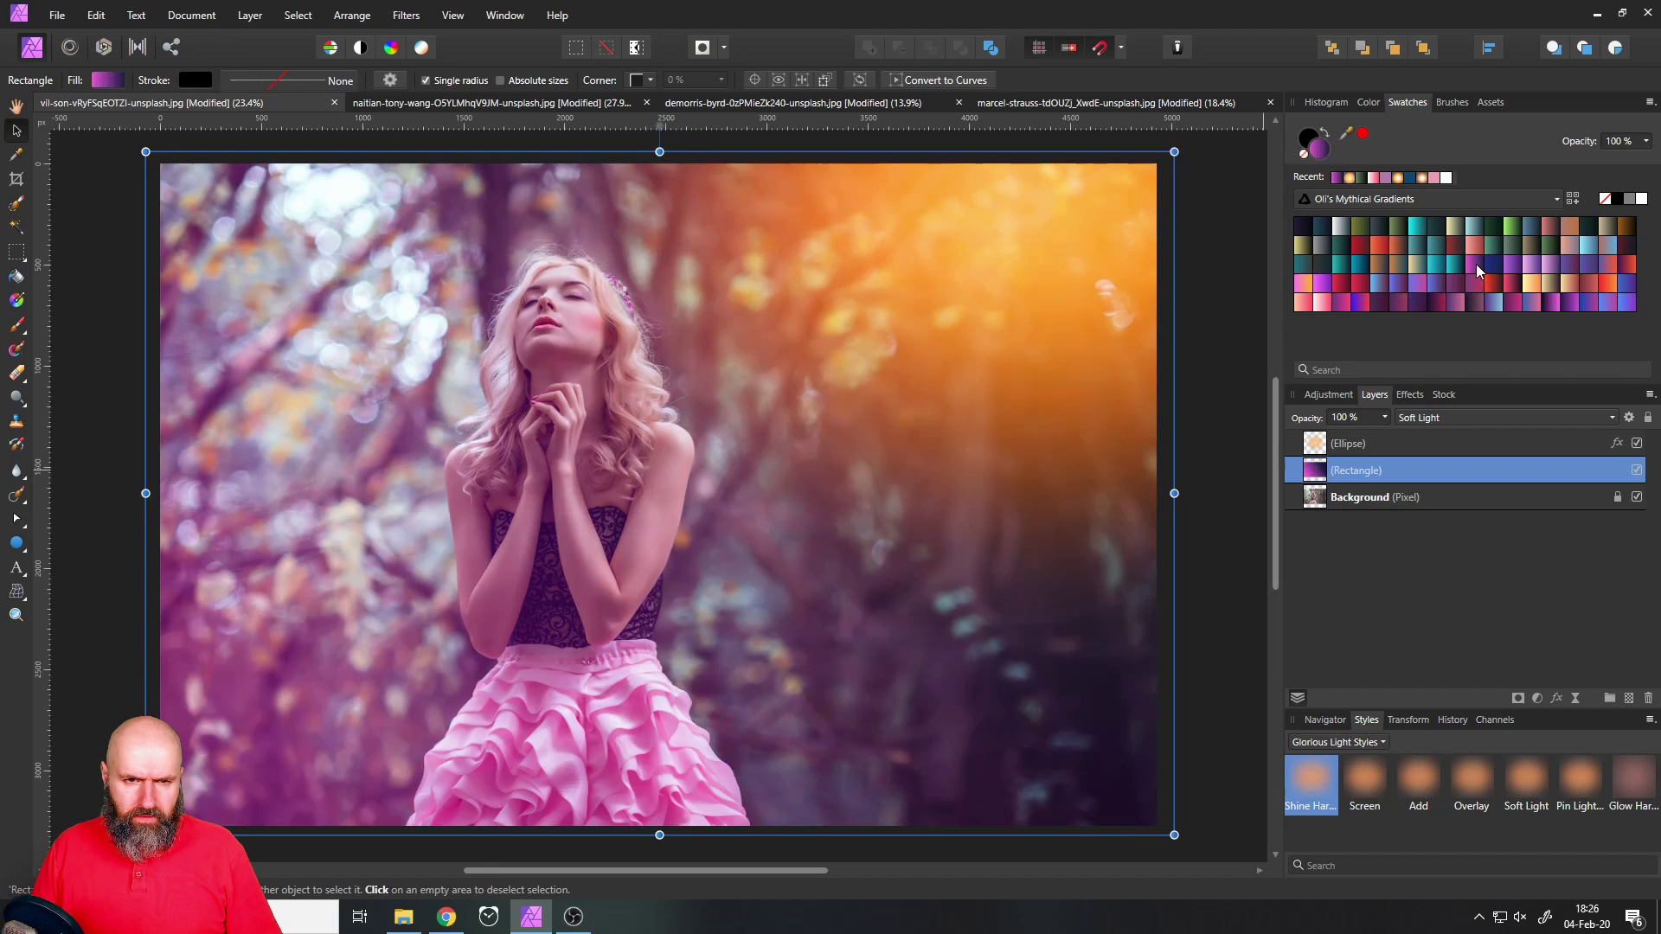
{"action": "left_click", "coordinate": [1305, 266]}
{"action": "left_click", "coordinate": [1332, 270]}
{"action": "left_click", "coordinate": [1332, 270]}
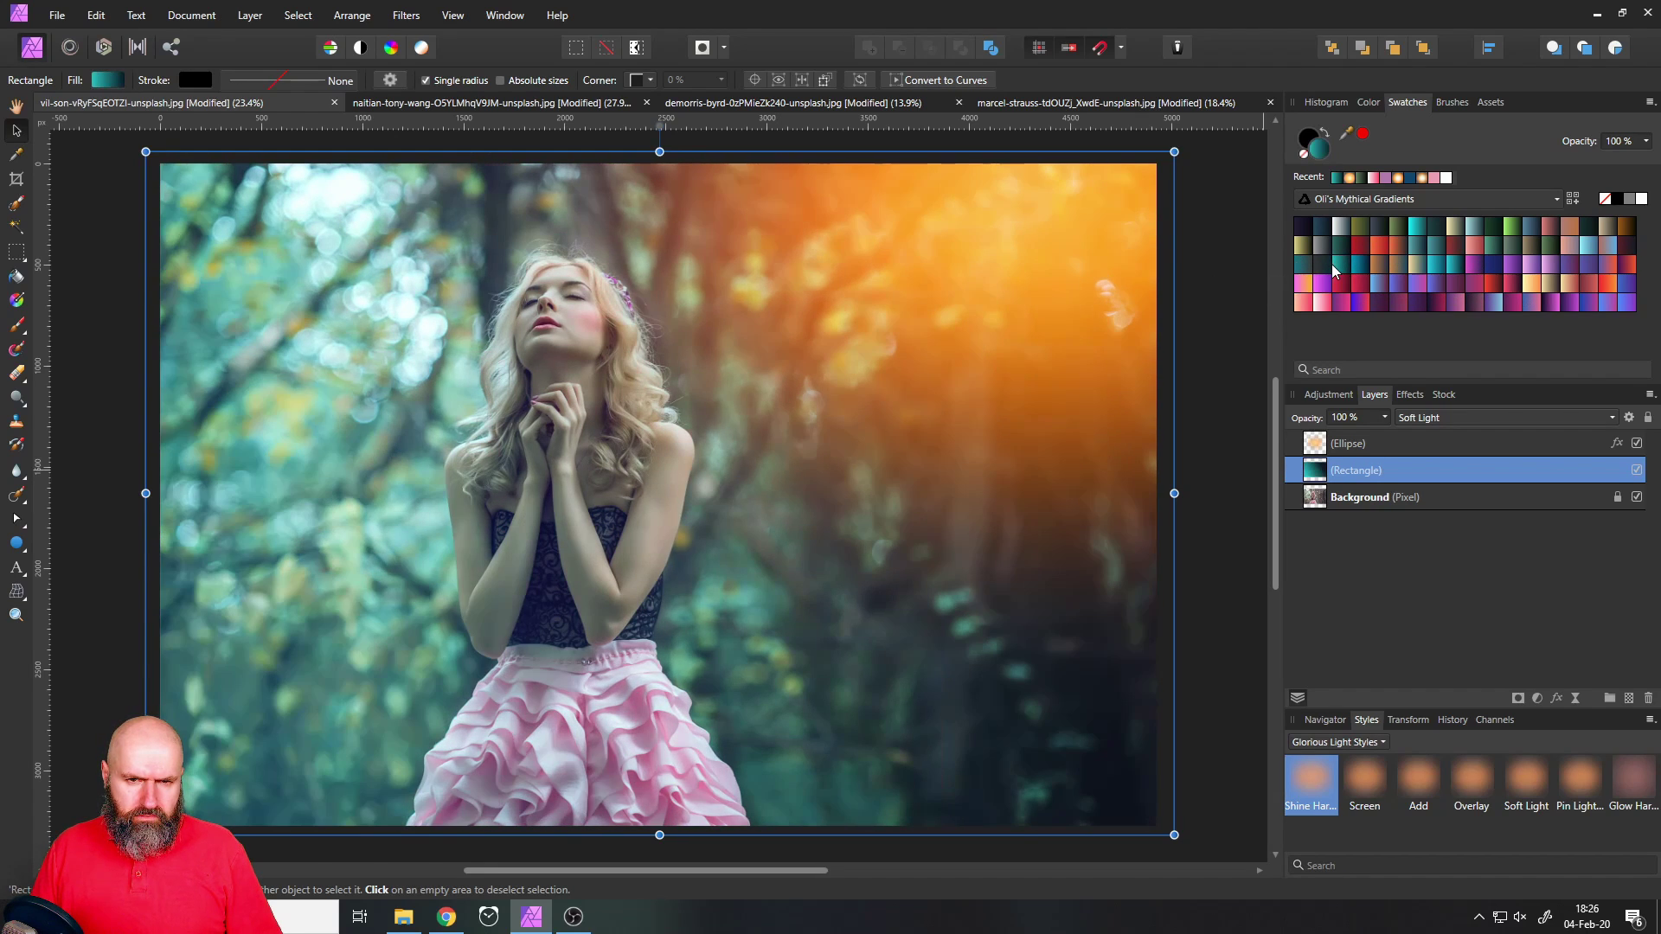
{"action": "left_click", "coordinate": [1323, 268]}
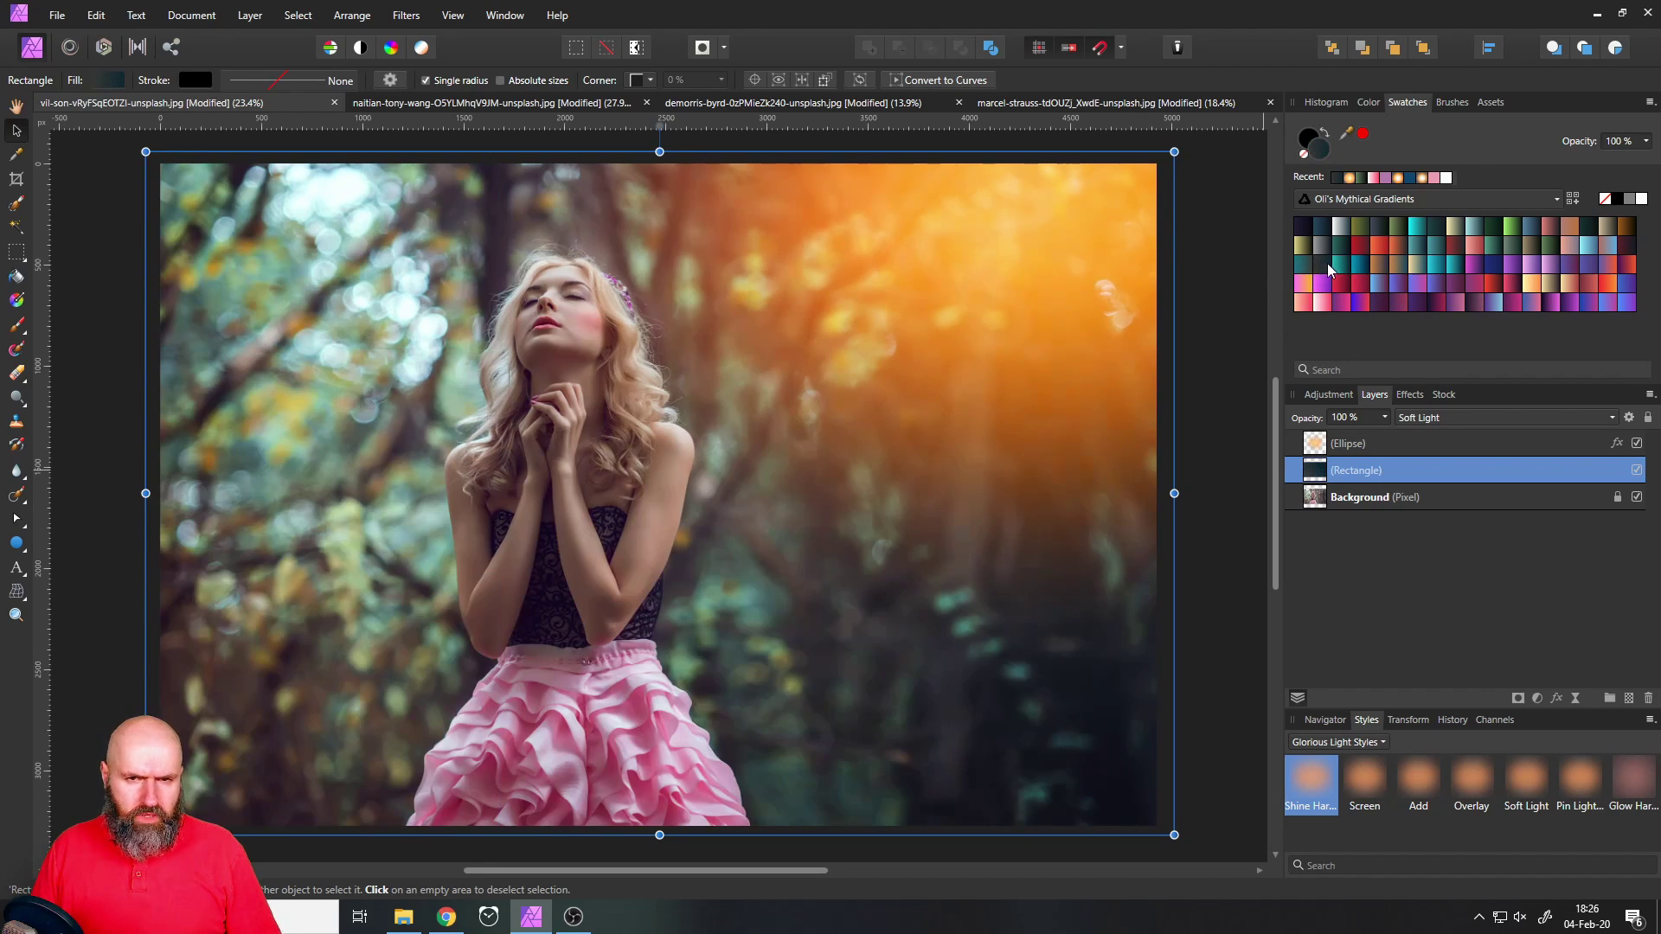
{"action": "left_click", "coordinate": [1053, 277]}
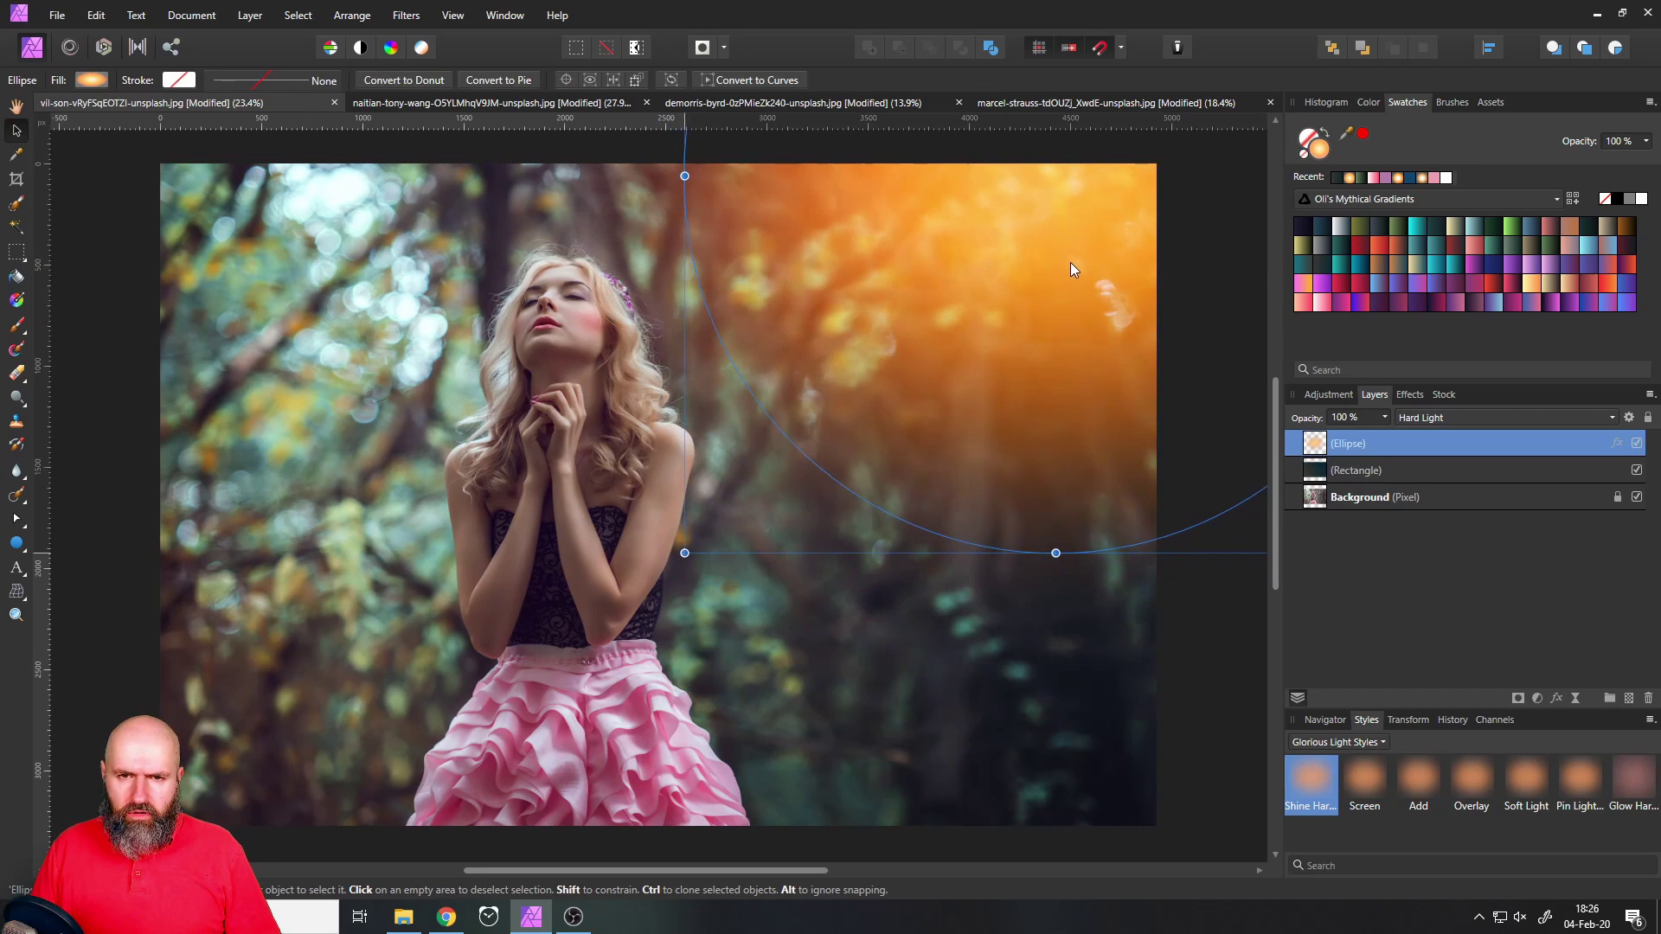
Shift the glow right at 90% opacity, group it with the tint, and compare before/after
{"action": "left_click_drag", "start_coordinate": [1071, 262], "coordinate": [1096, 258]}
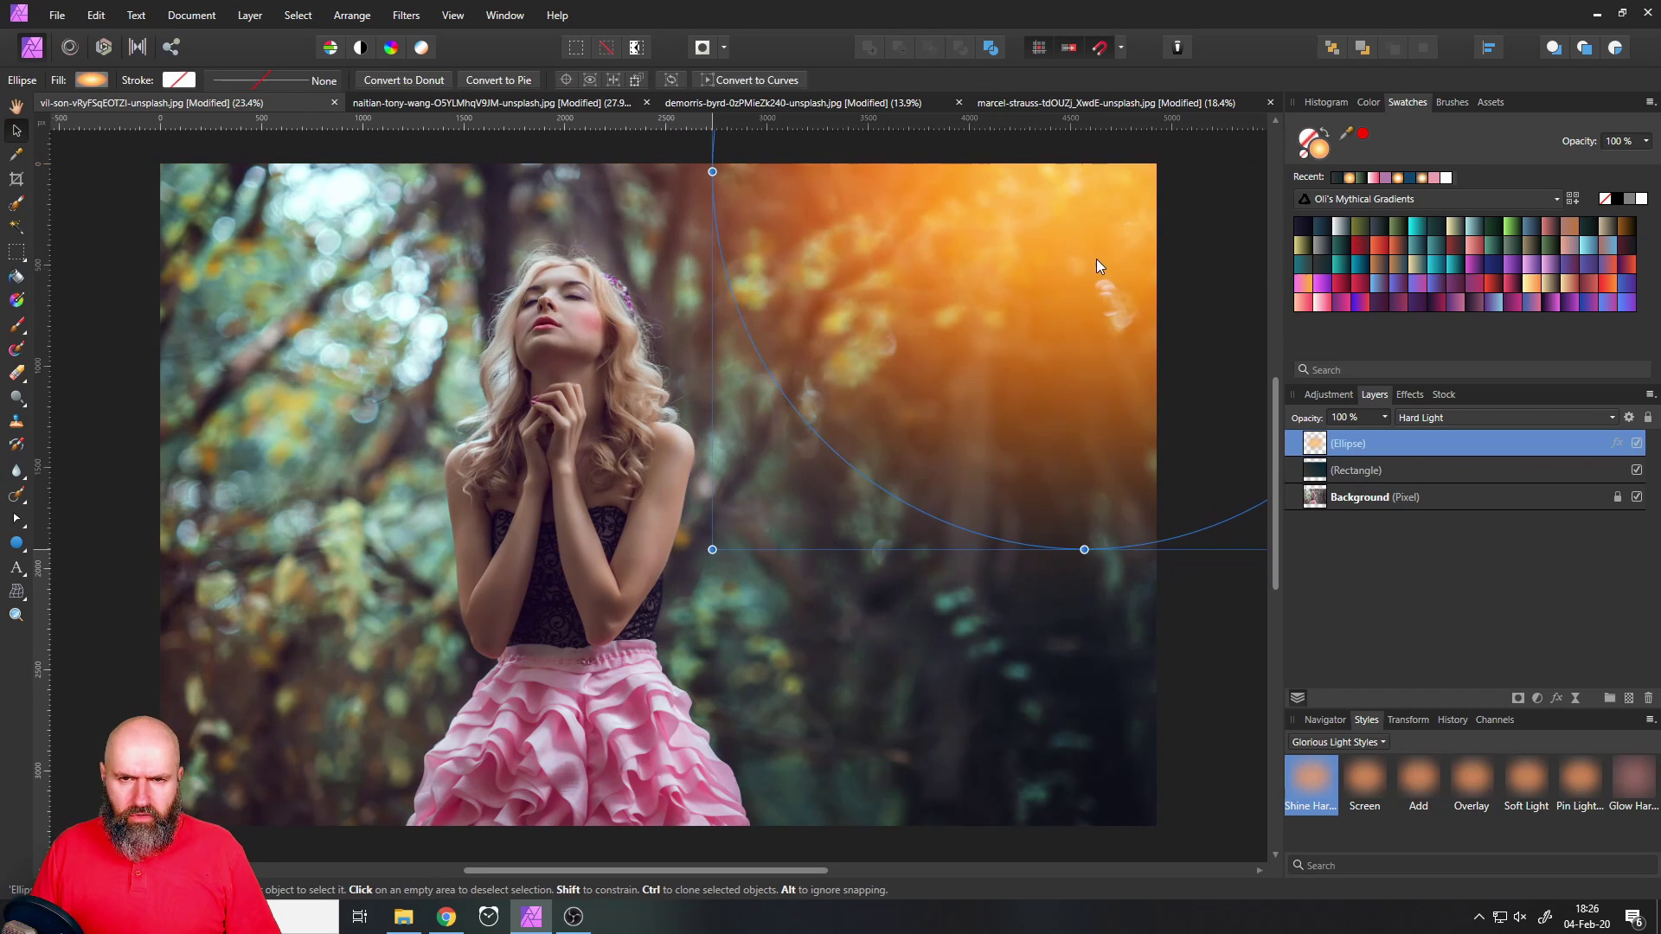
{"action": "left_click", "coordinate": [1385, 417]}
{"action": "left_click_drag", "start_coordinate": [1384, 437], "coordinate": [1374, 428]}
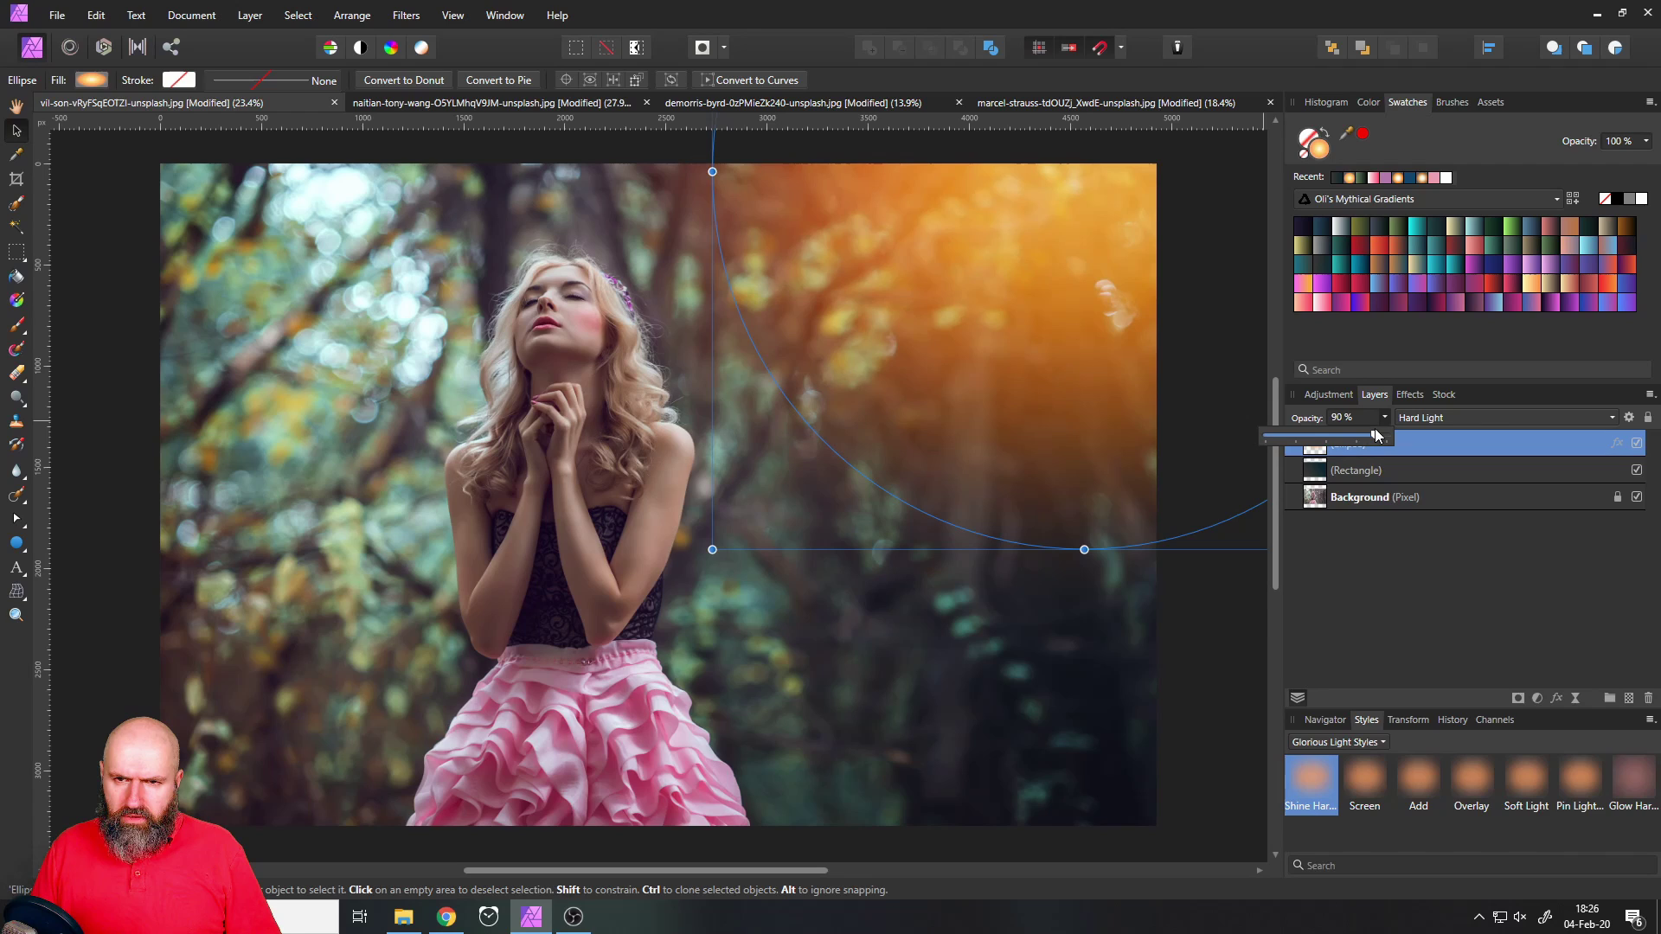
{"action": "left_click", "coordinate": [1409, 469], "text": "shift"}
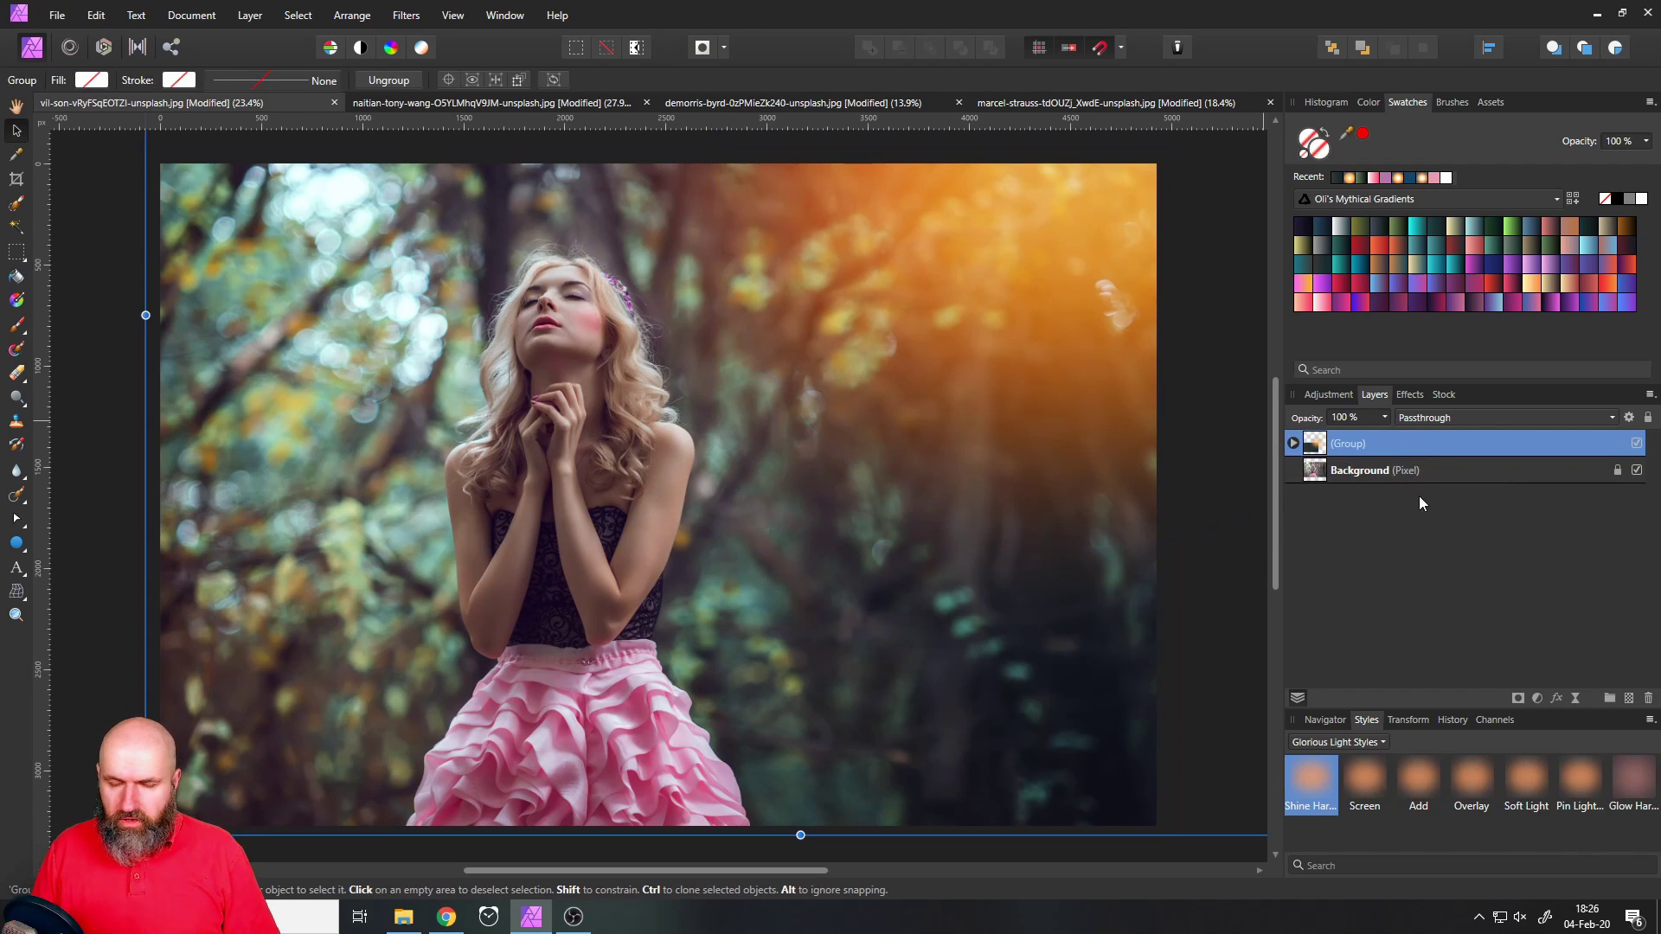
{"action": "left_click", "coordinate": [1637, 444]}
{"action": "left_click", "coordinate": [1637, 444]}
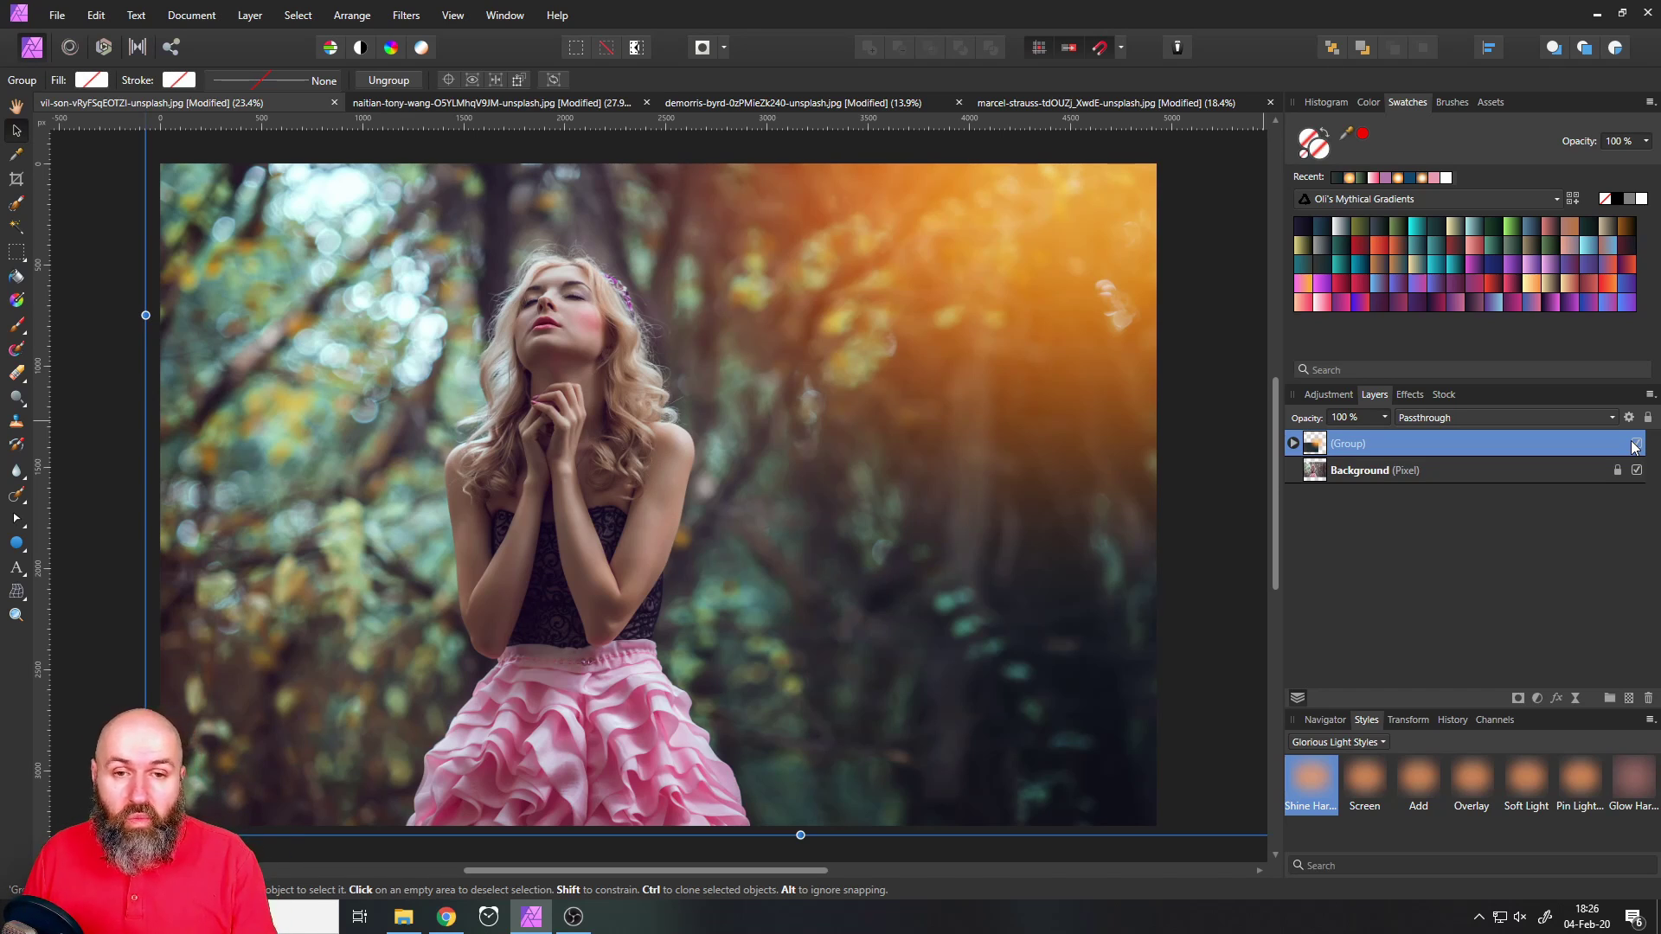
On the backlit dancer photo, group the Ellipse and Rectangle layers and compare before/after
{"action": "left_click", "coordinate": [477, 102]}
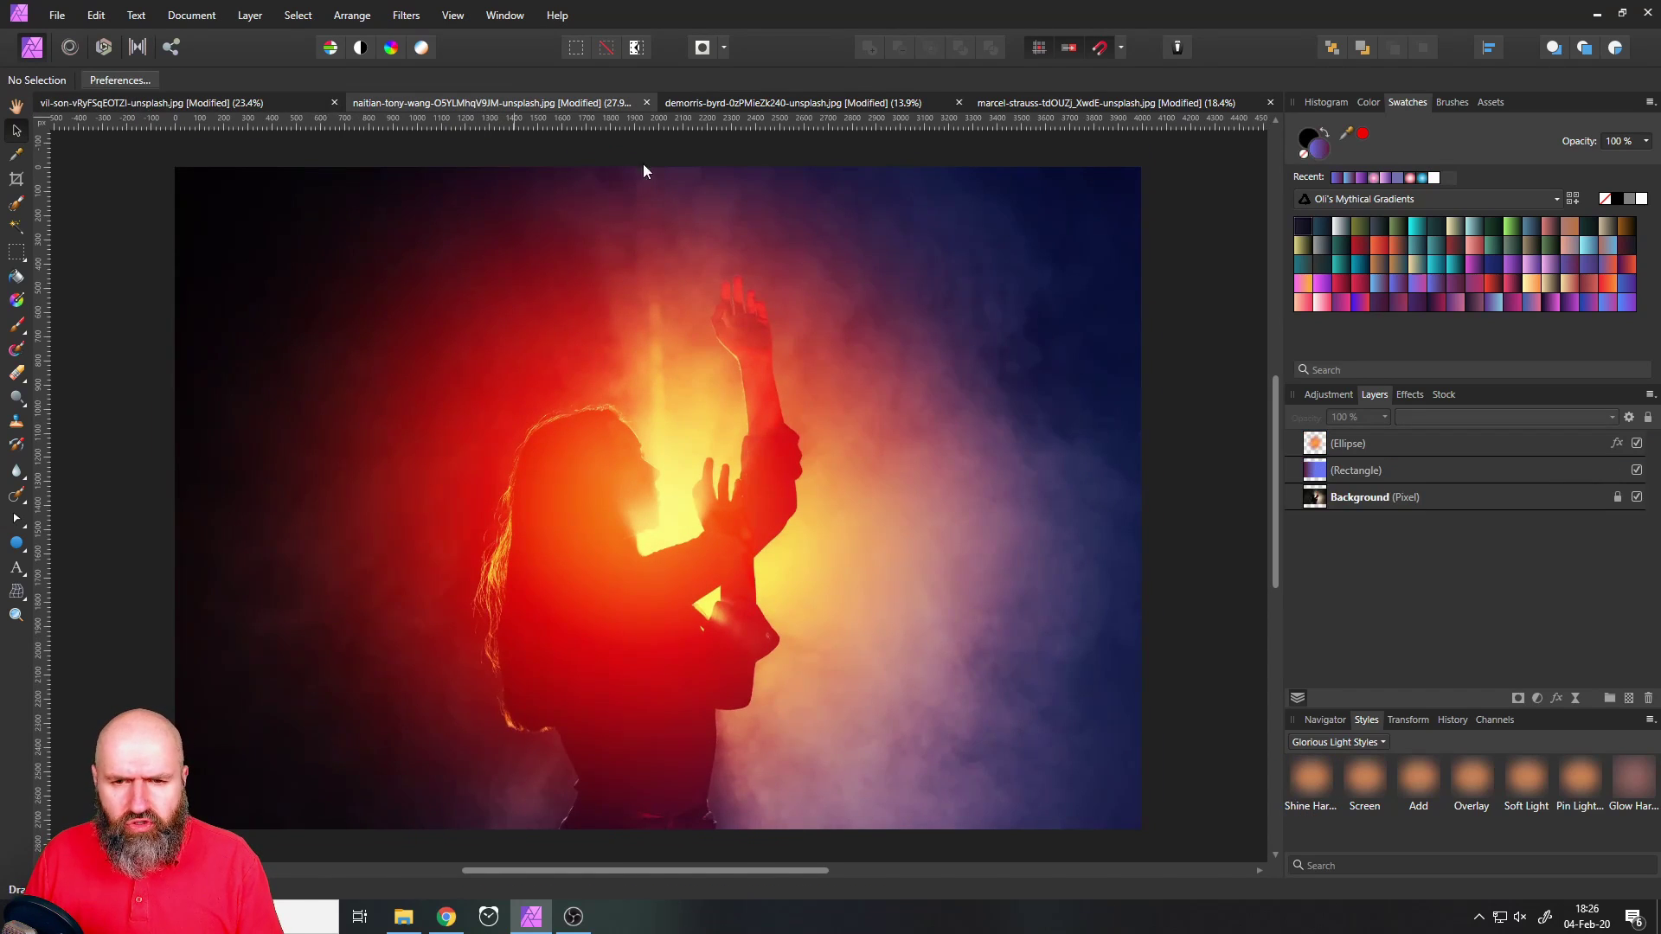
{"action": "left_click", "coordinate": [1520, 444]}
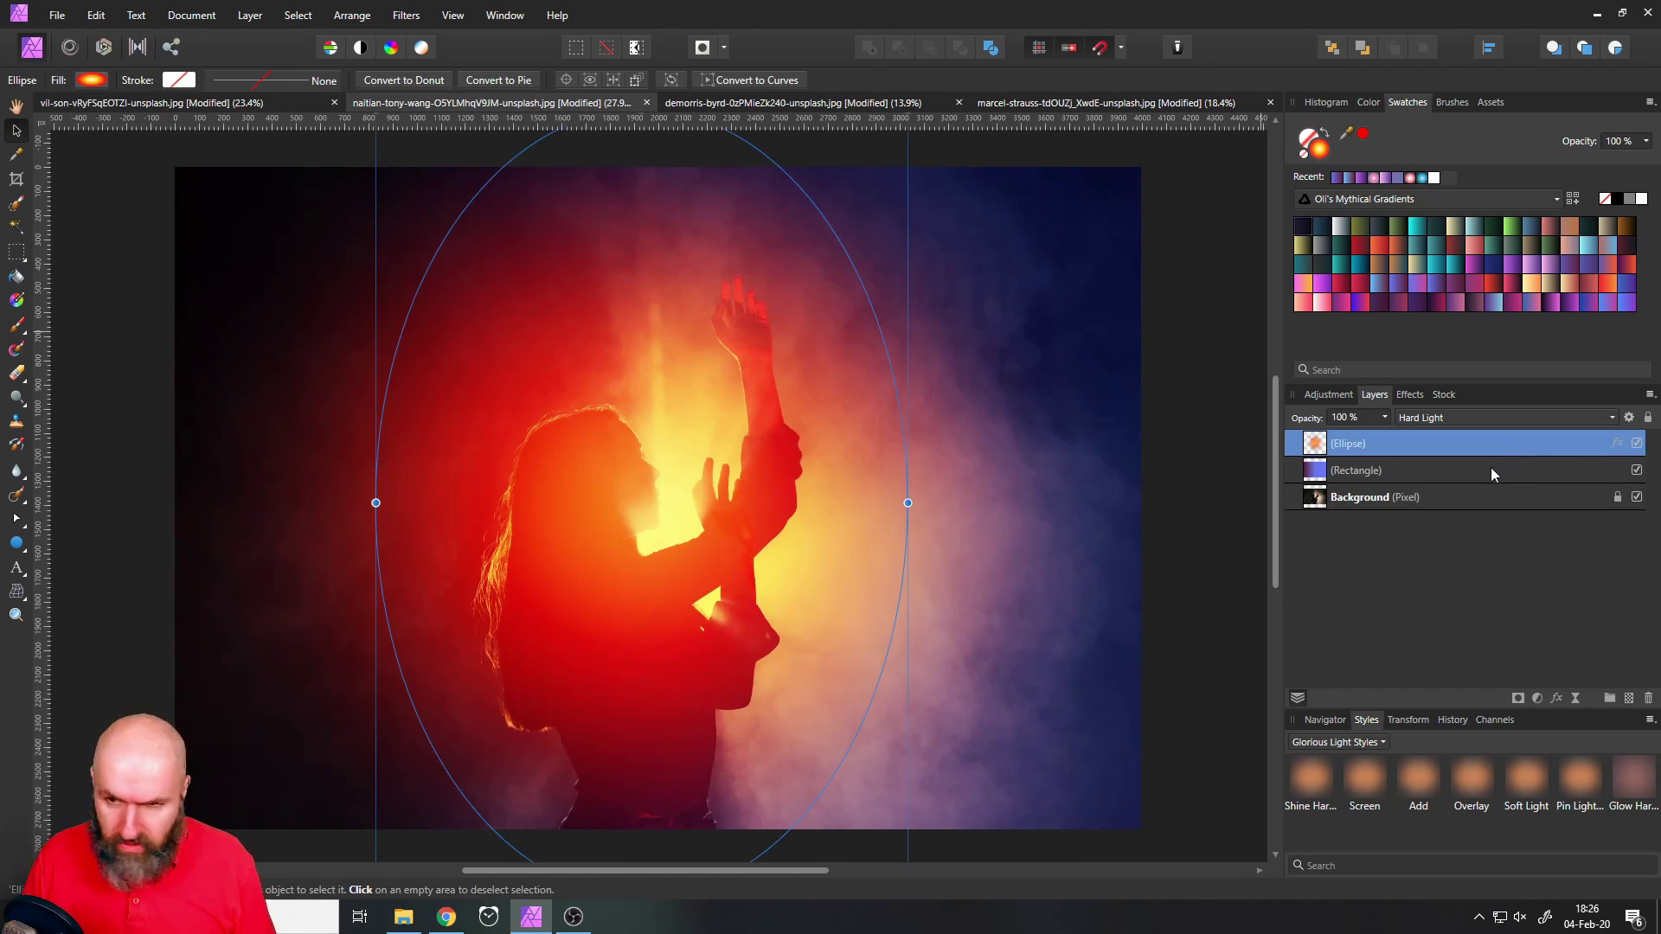
{"action": "left_click", "coordinate": [1489, 469], "text": "shift"}
{"action": "key", "text": "ctrl+g"}
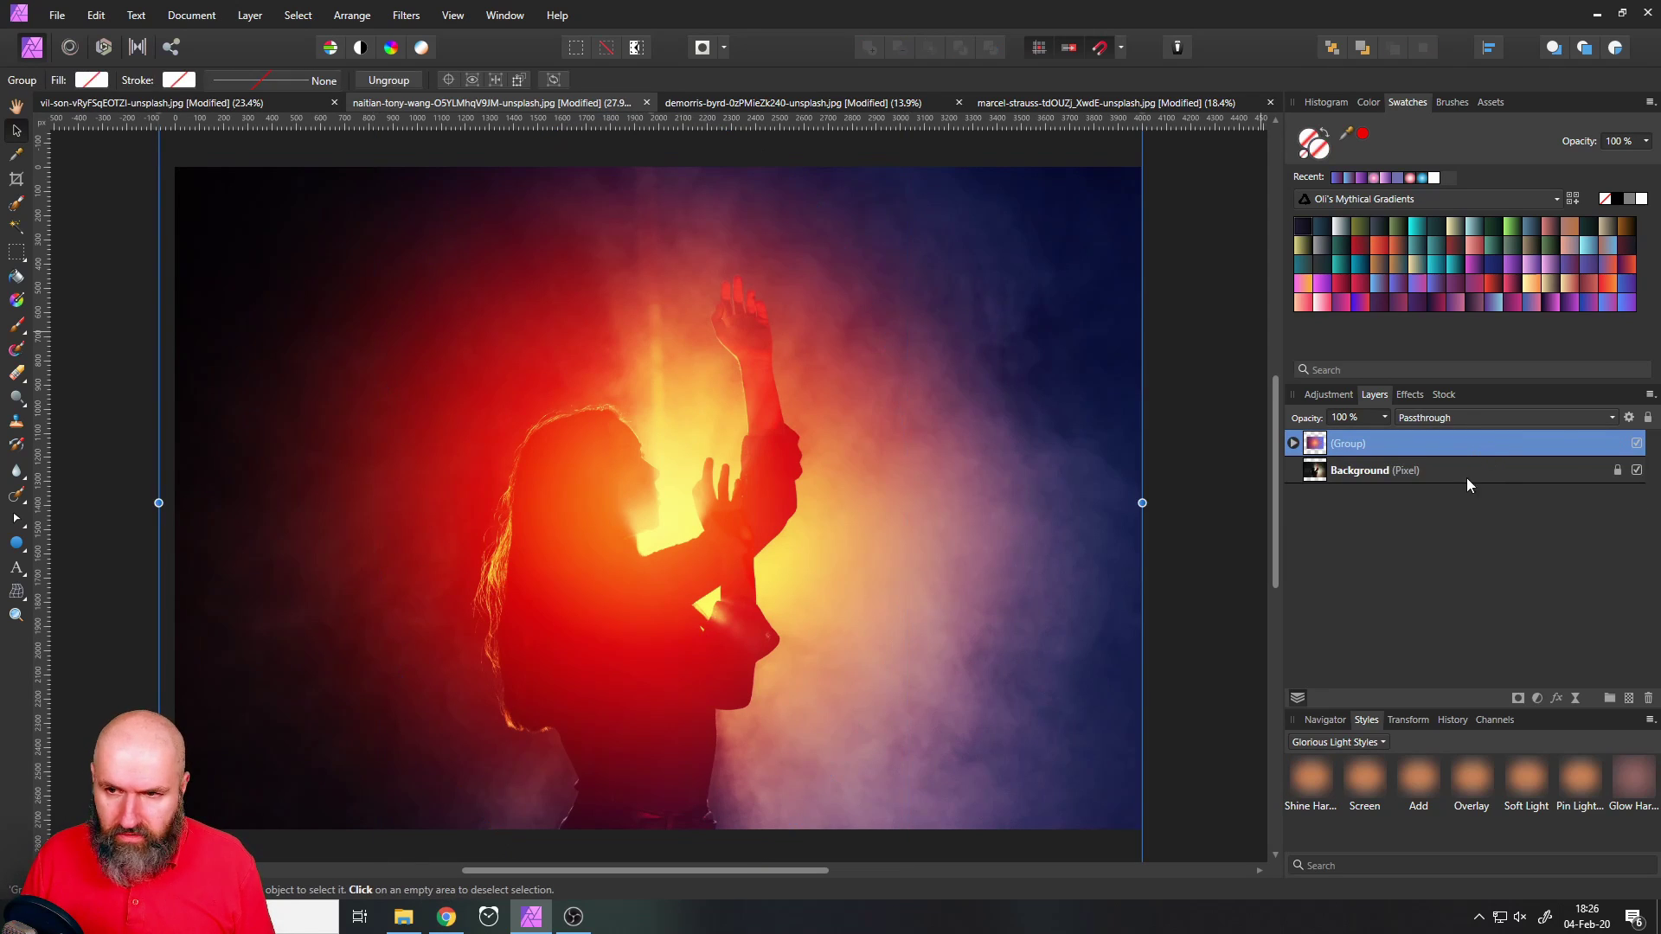
{"action": "left_click", "coordinate": [1637, 444]}
{"action": "left_click", "coordinate": [1637, 444]}
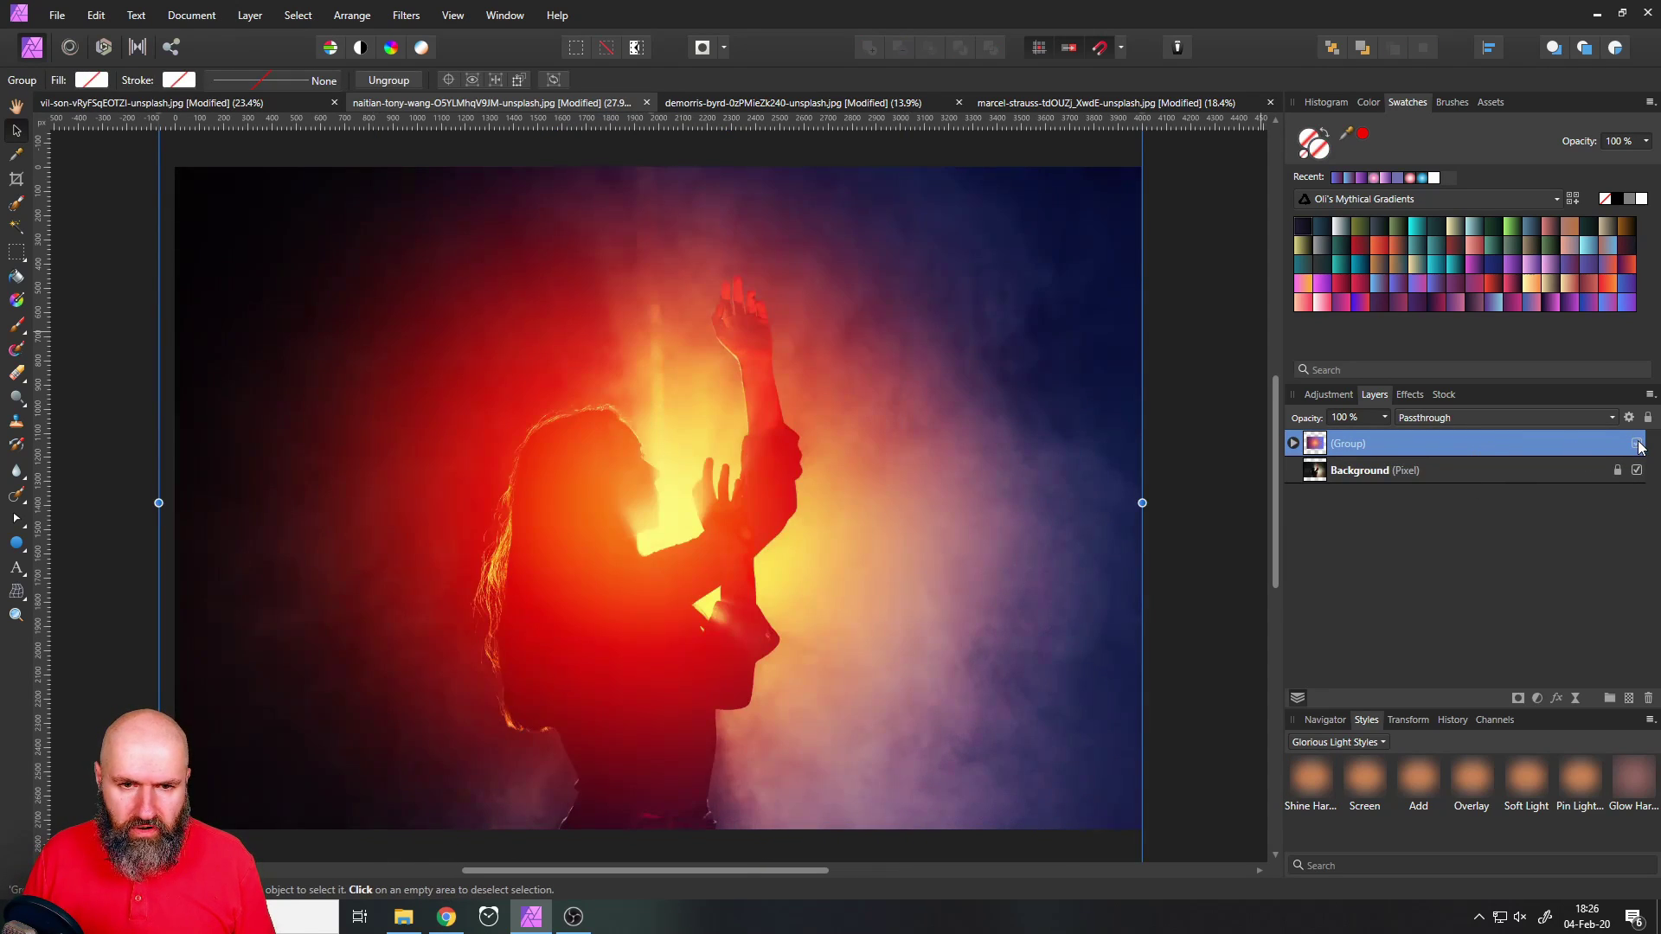
Compare the warm glow on and off in the sunny field and woman-on-path photos
{"action": "left_click", "coordinate": [720, 104]}
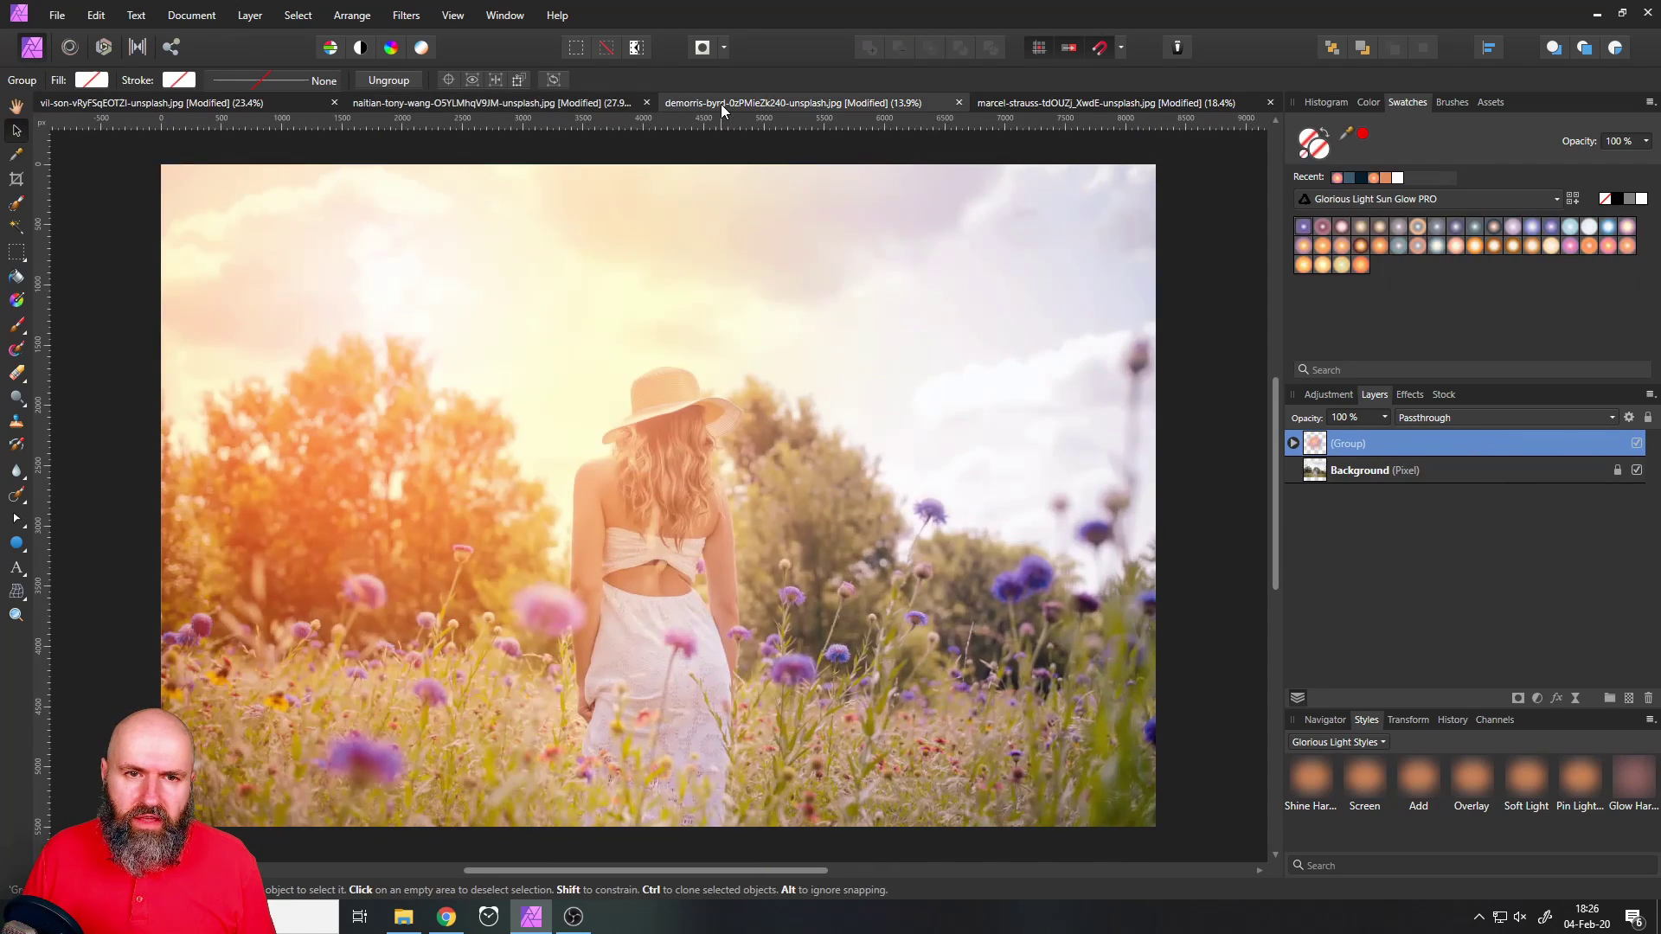
{"action": "left_click", "coordinate": [1637, 444]}
{"action": "left_click", "coordinate": [1637, 444]}
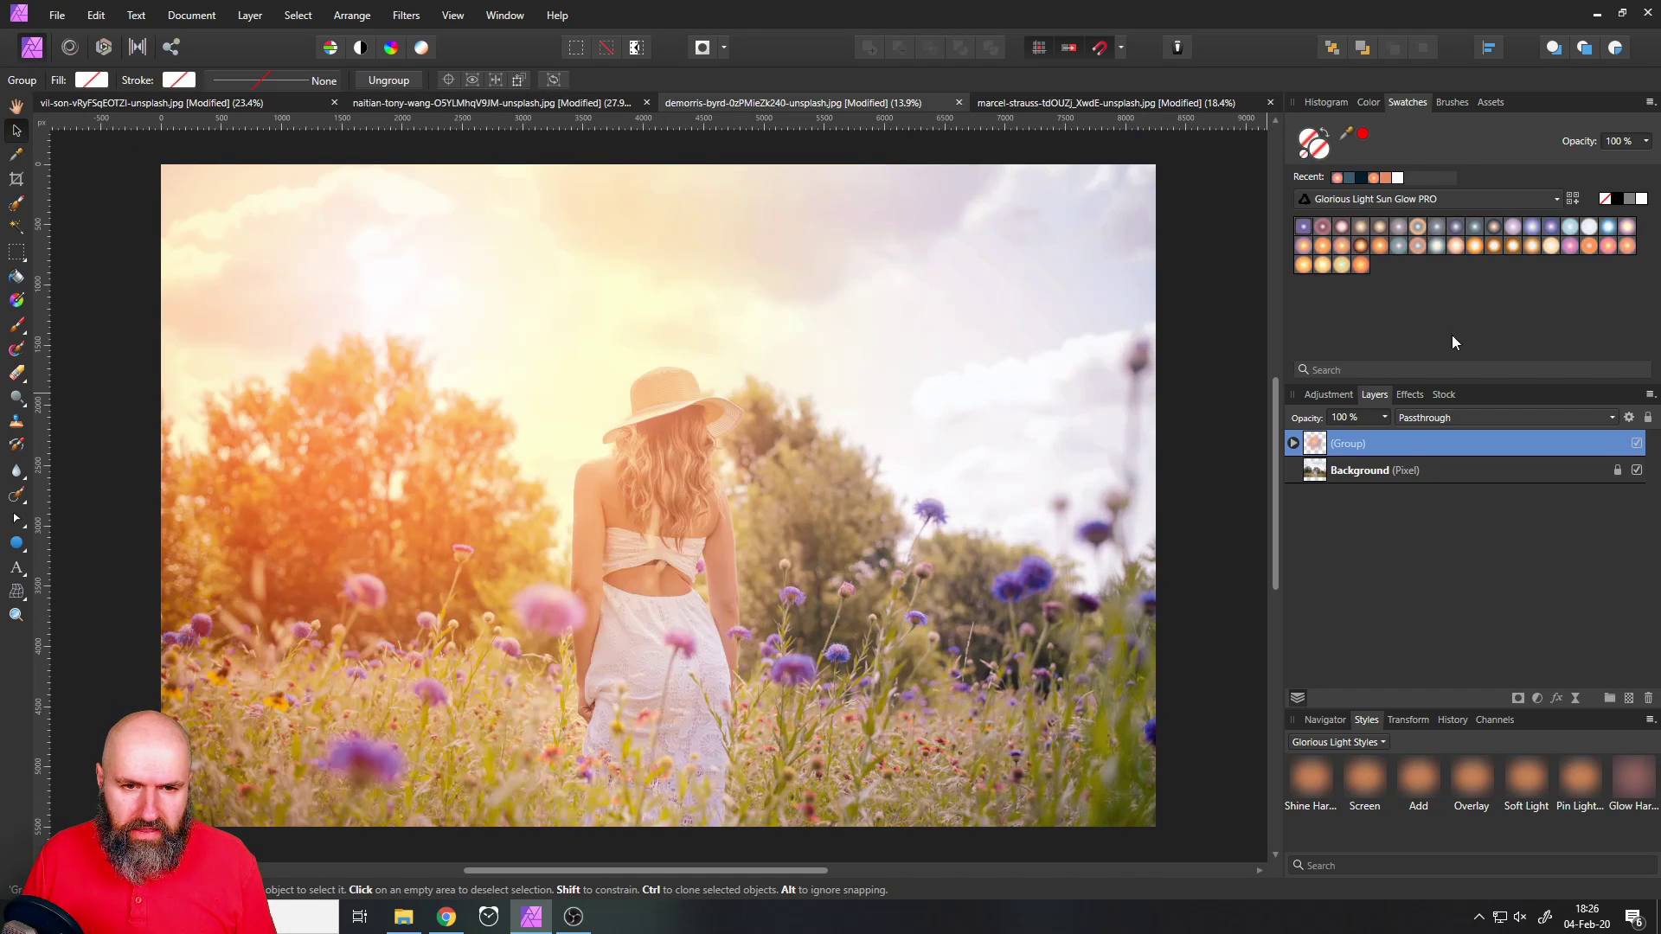
{"action": "left_click", "coordinate": [1071, 106]}
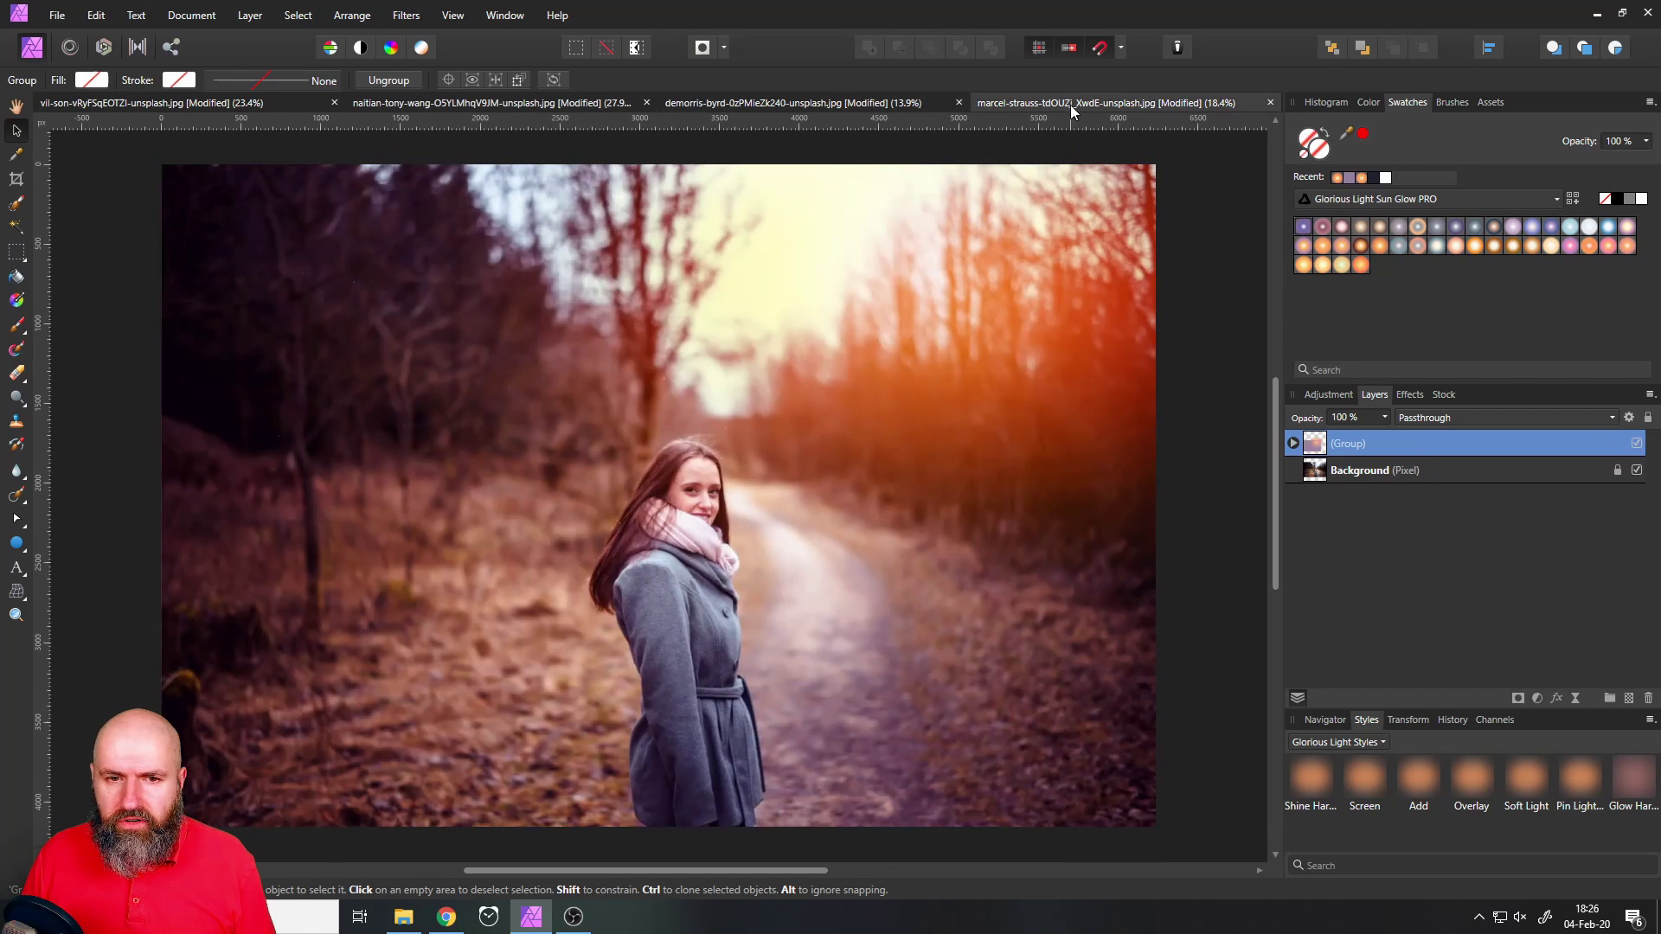
{"action": "left_click", "coordinate": [1637, 444]}
{"action": "left_click", "coordinate": [1637, 445]}
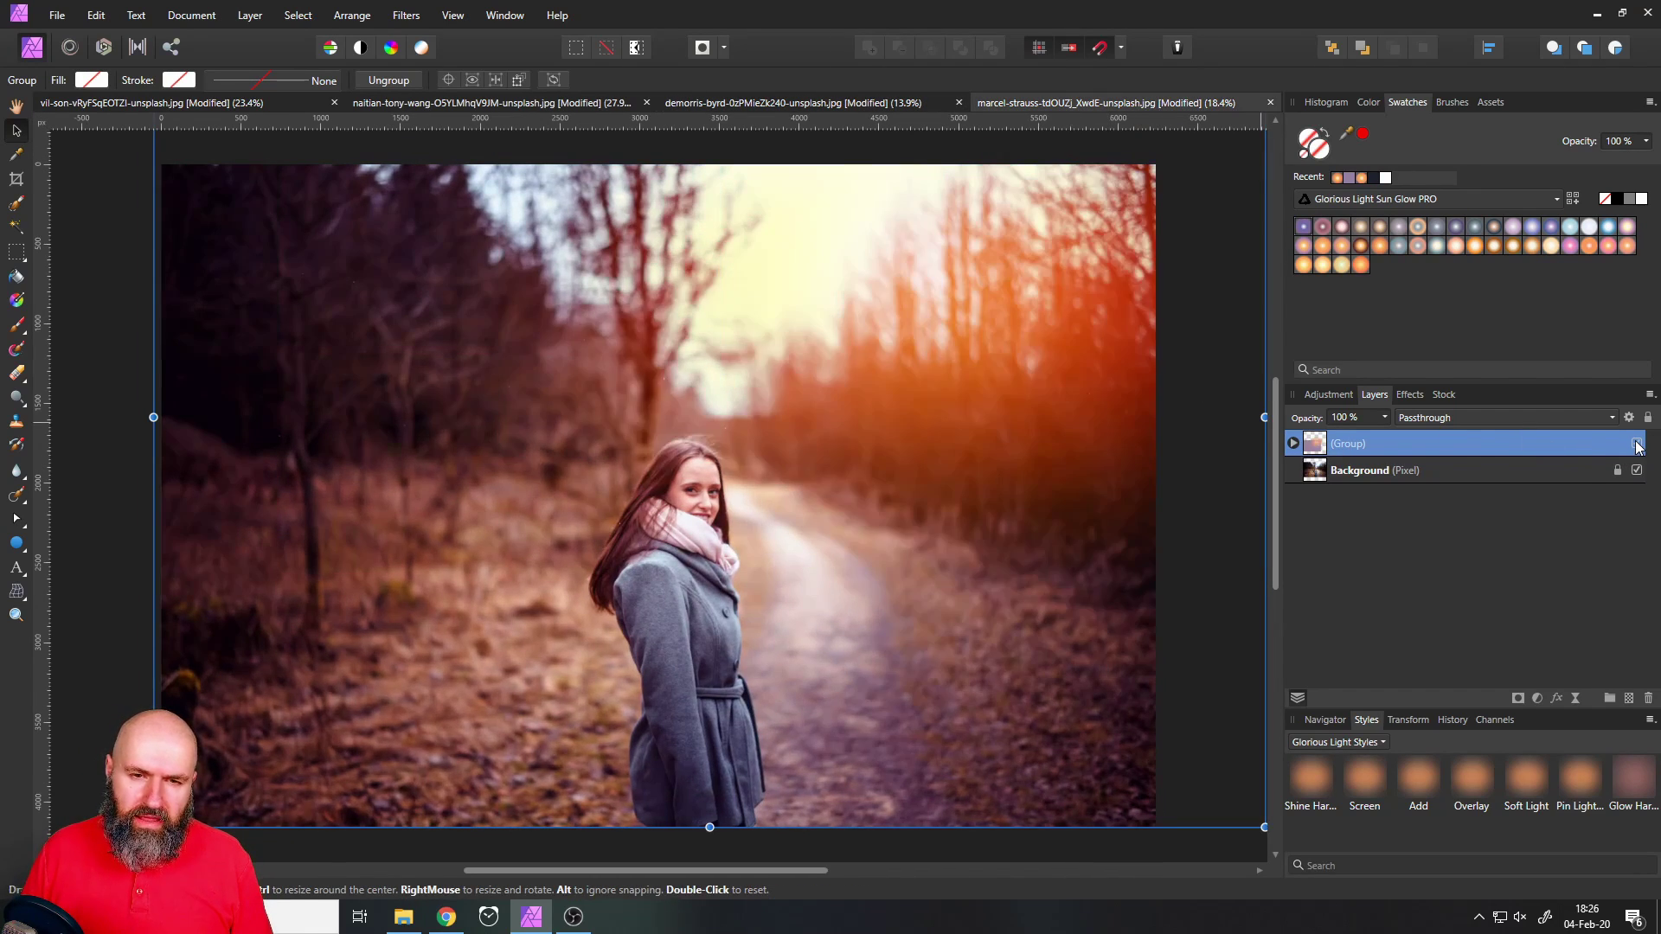